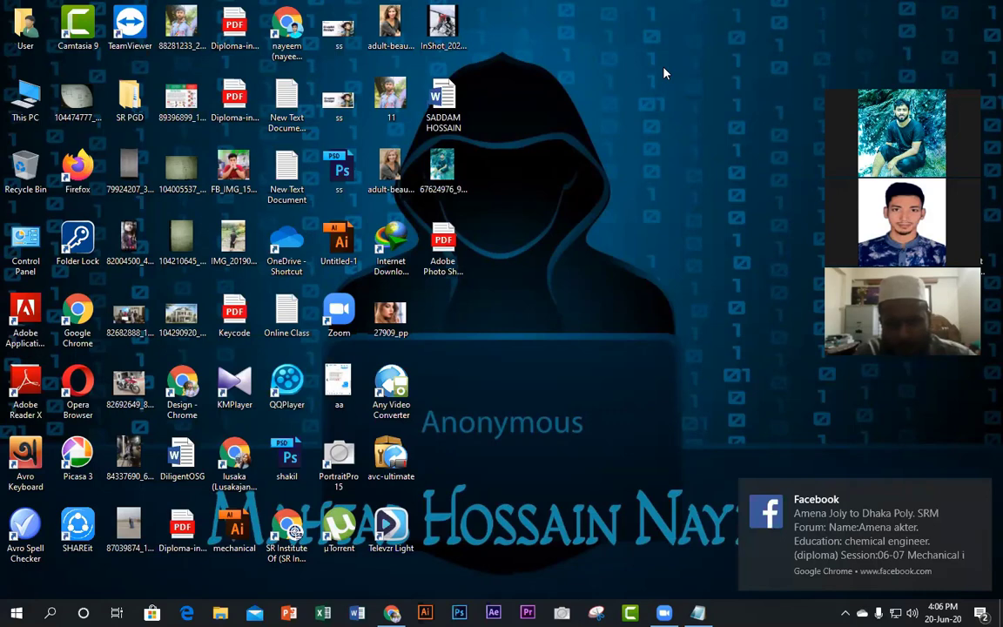
Dismiss the desktop notification and launch Adobe Photoshop CC (64 Bit).
click(978, 493)
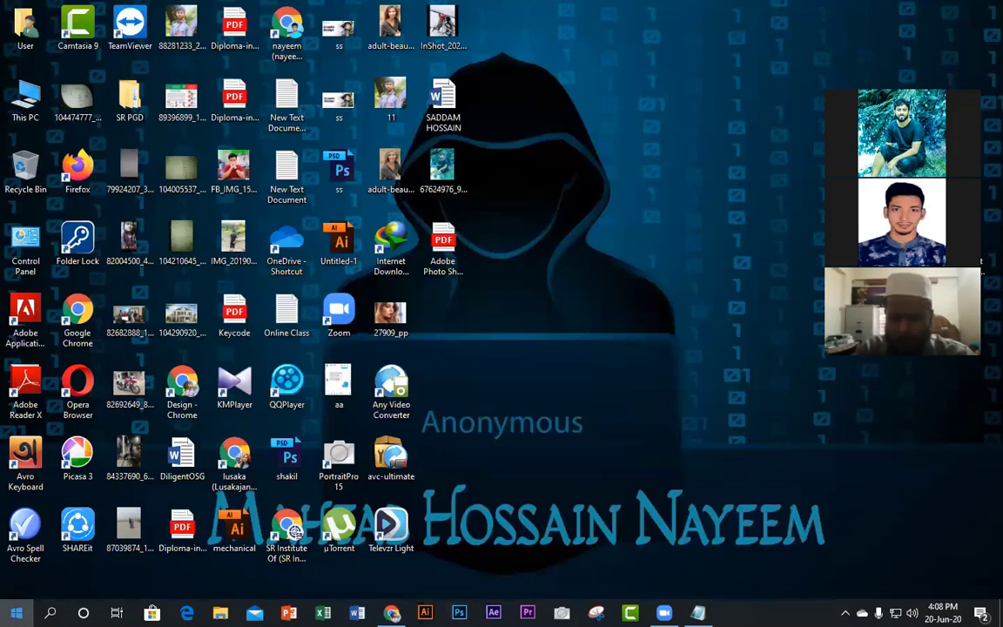
click(16, 613)
scroll(96, 475, down, 2)
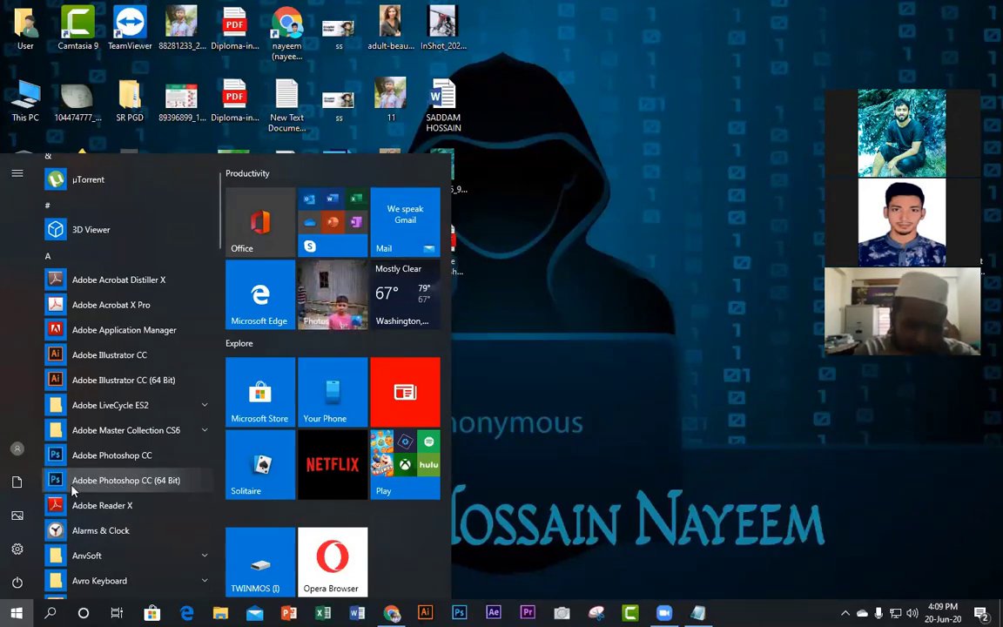
click(94, 482)
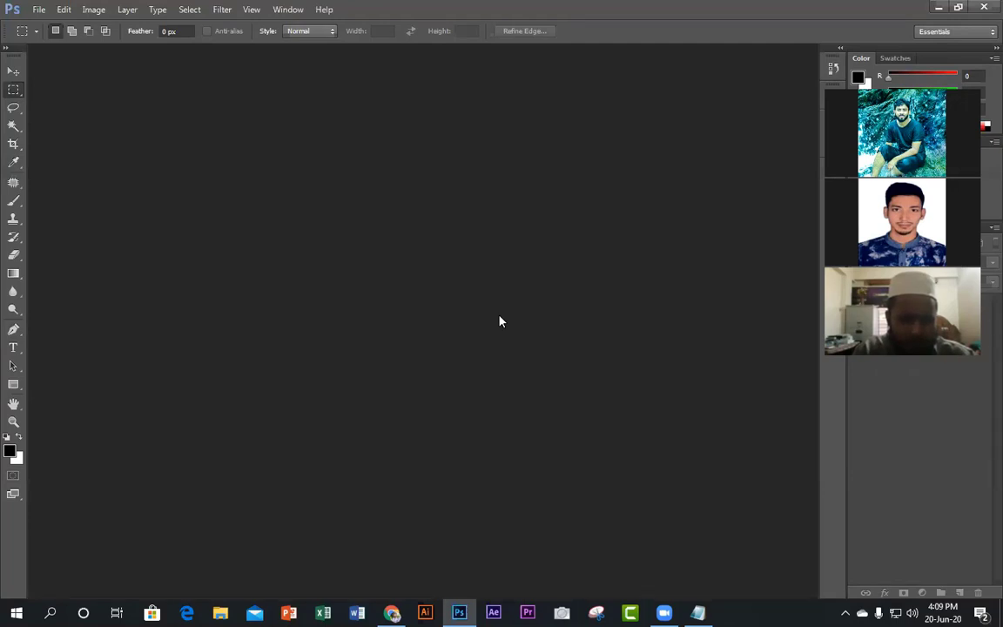
Minimize Photoshop, open the Adobe Photo Shop & Ill PDF from the desktop, and dismiss the browser's default-app offer.
click(939, 7)
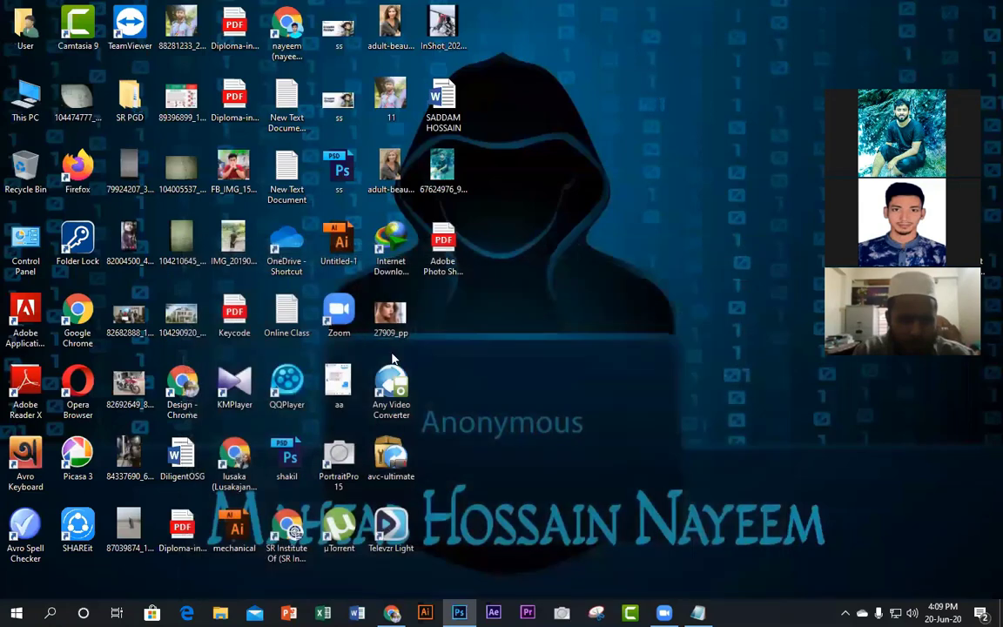
double_click(450, 236)
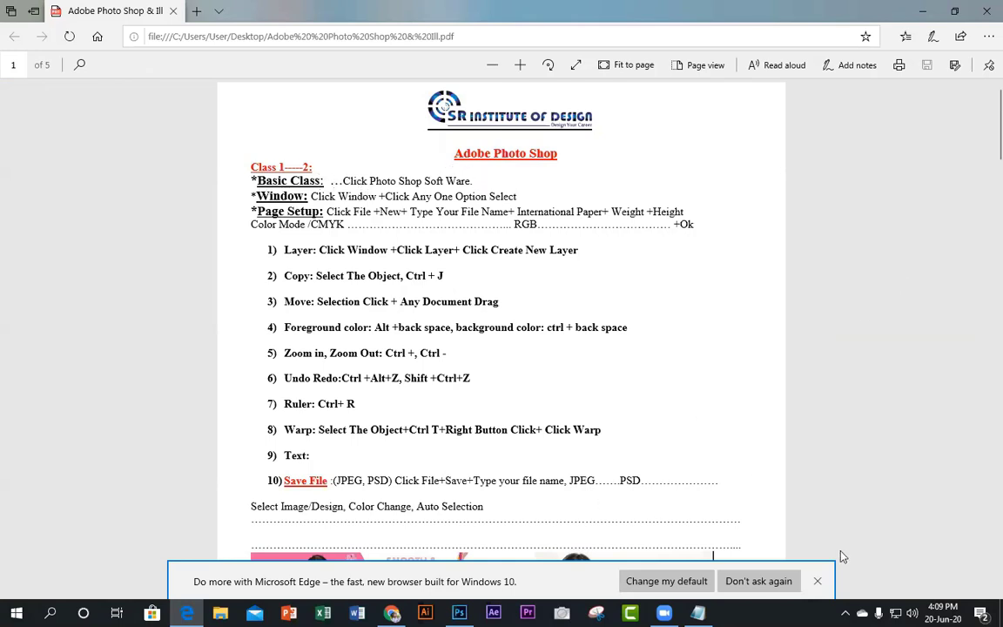
click(818, 581)
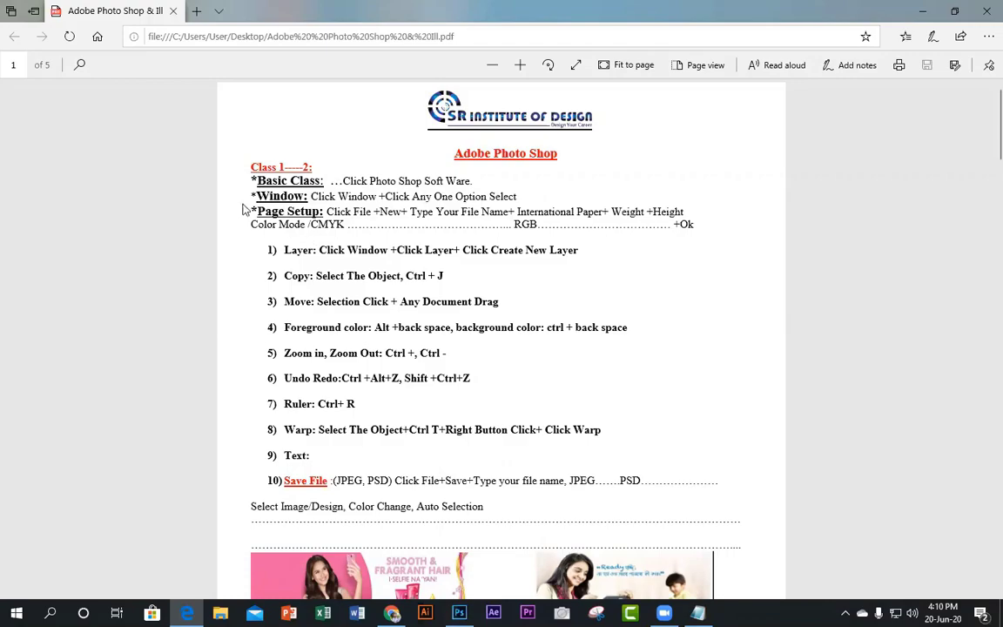
Switch back to Photoshop and expand the toolbox to two columns.
click(459, 613)
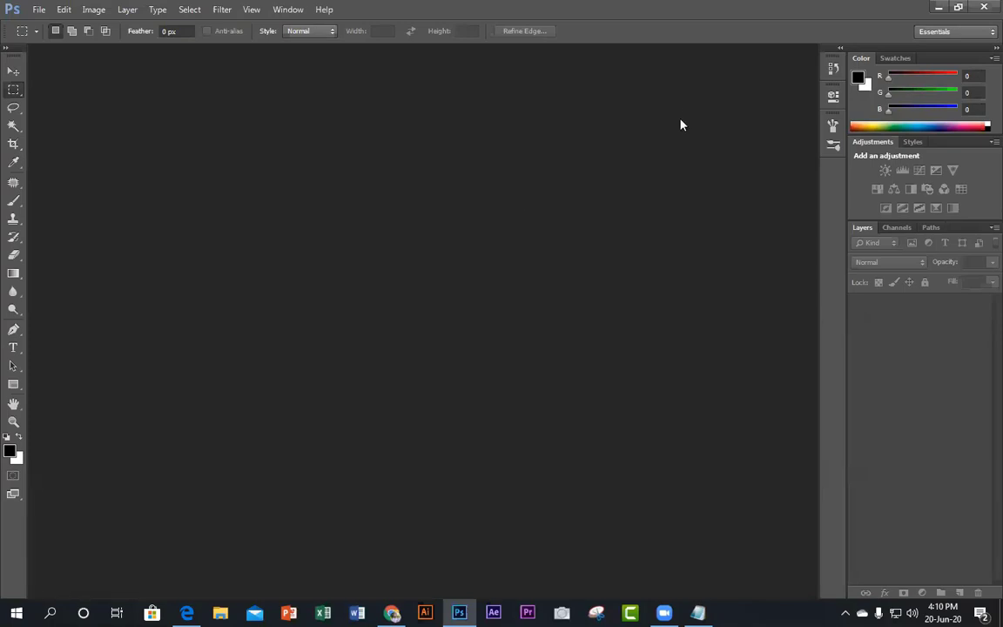
key(p)
click(14, 49)
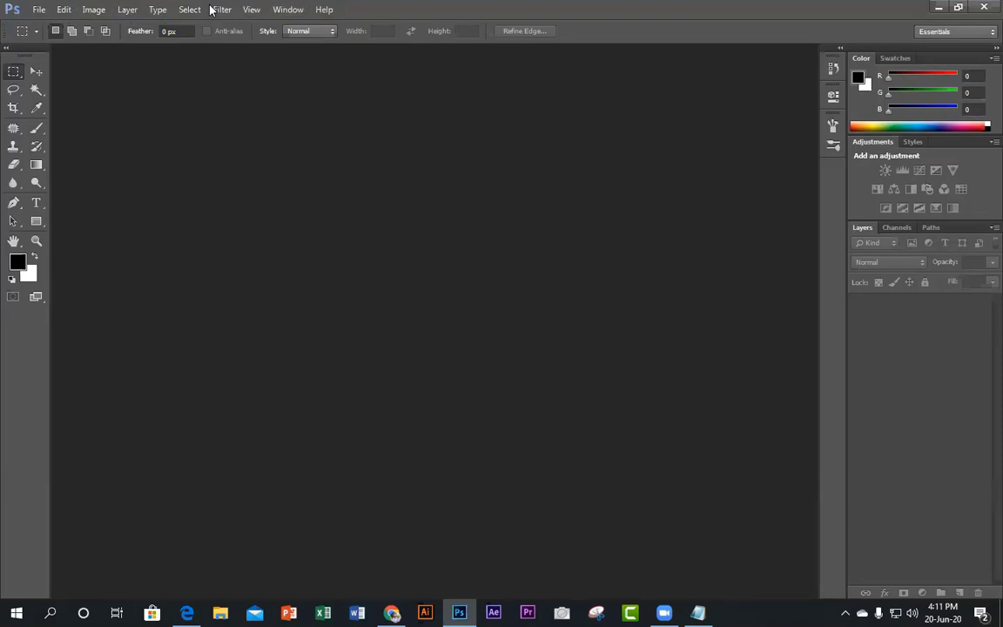
Hide the Adjustments, Color and Layers panels from the workspace.
click(287, 10)
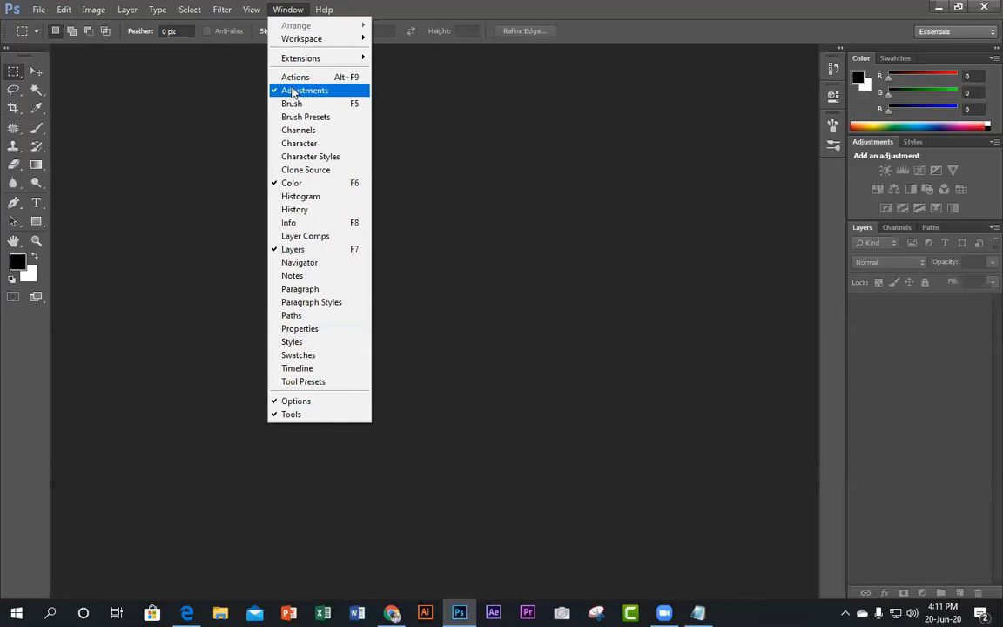
click(349, 91)
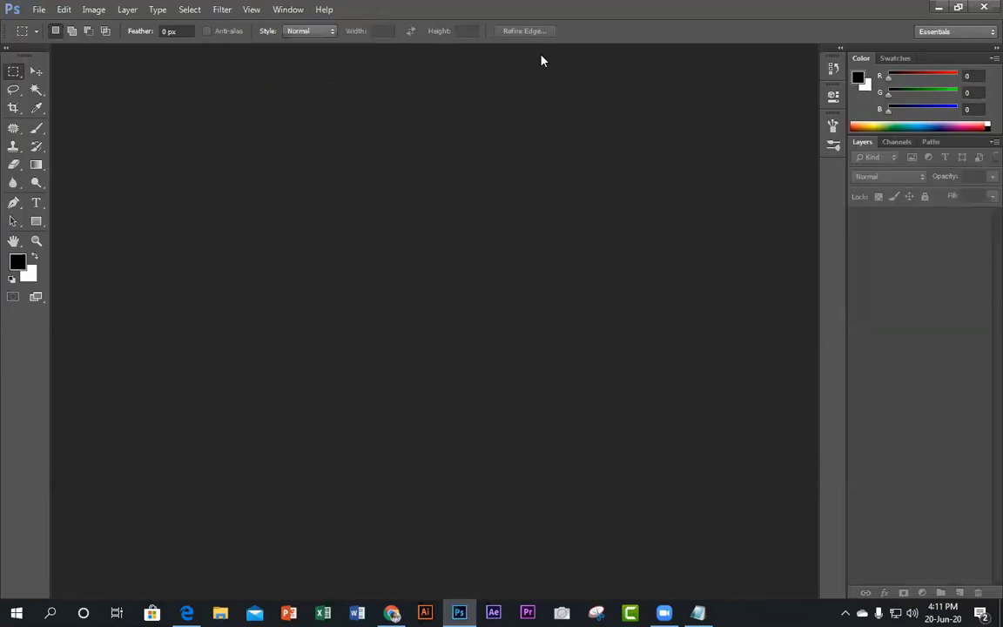
key(alt+w)
click(307, 184)
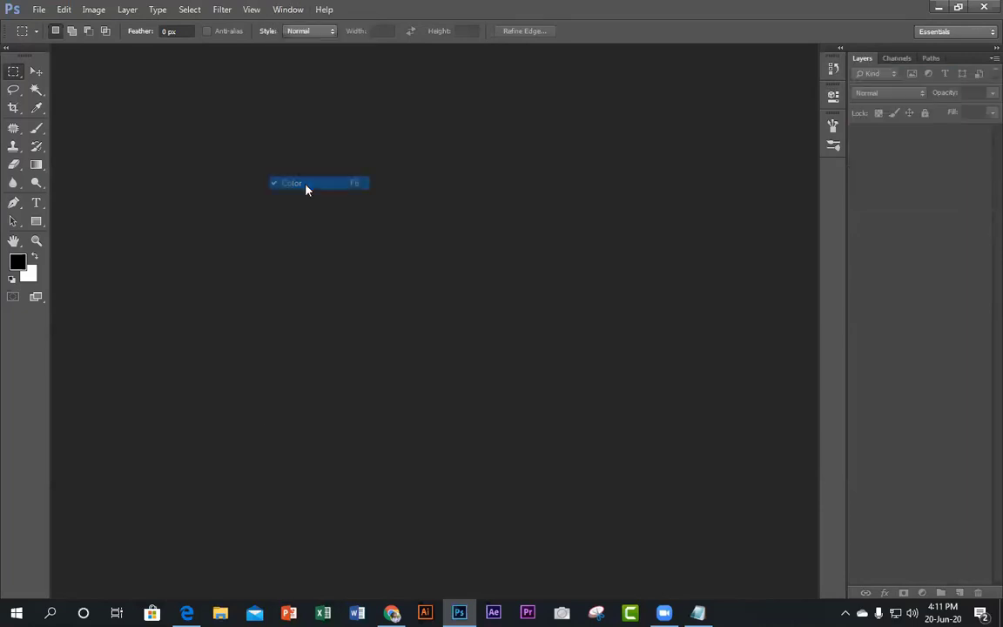
key(alt+w)
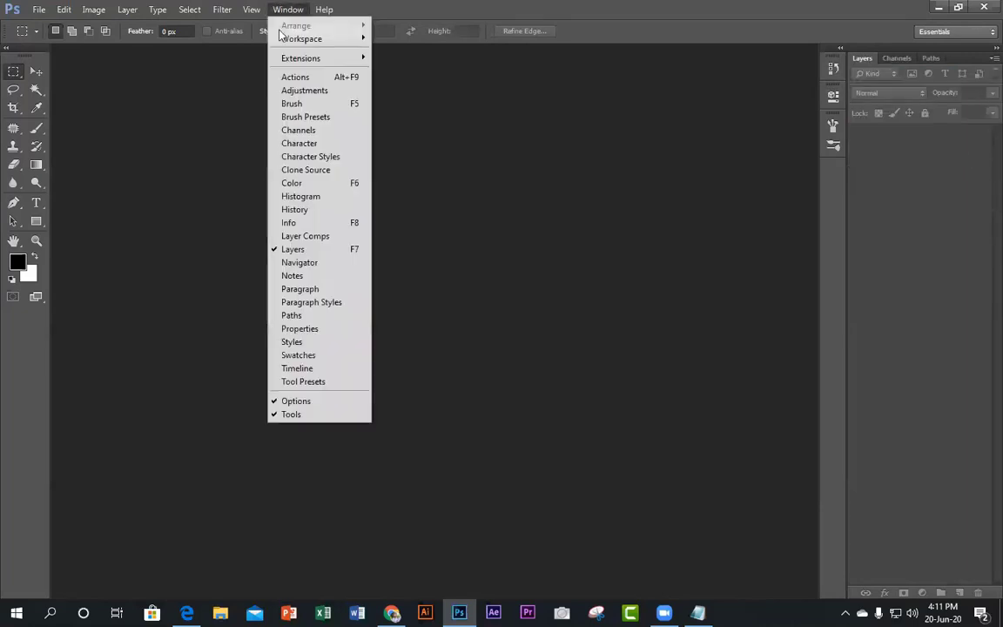
click(336, 250)
Hide the tool options bar and the toolbox.
click(288, 10)
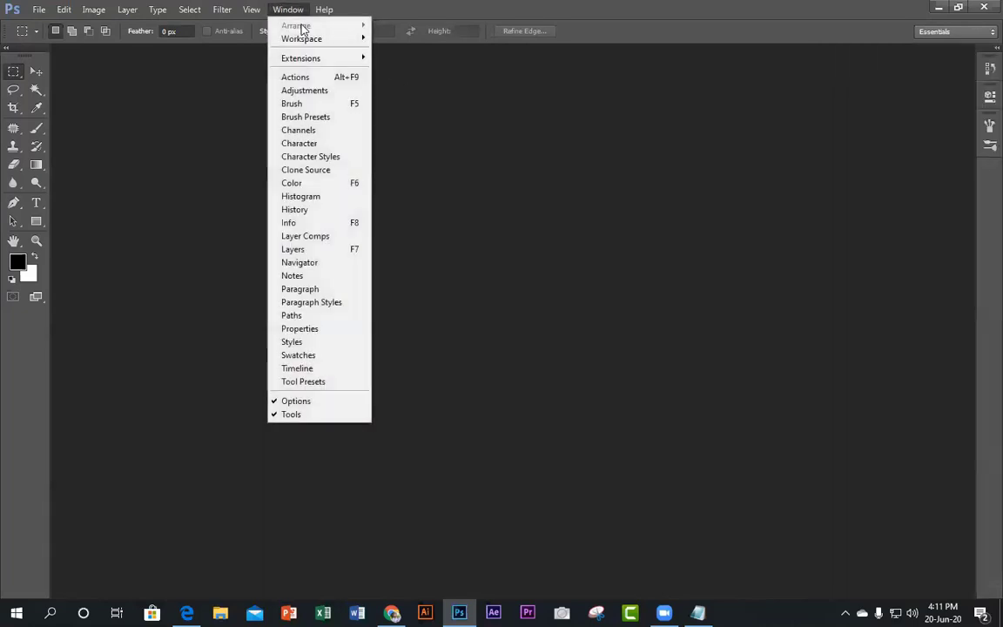
click(311, 401)
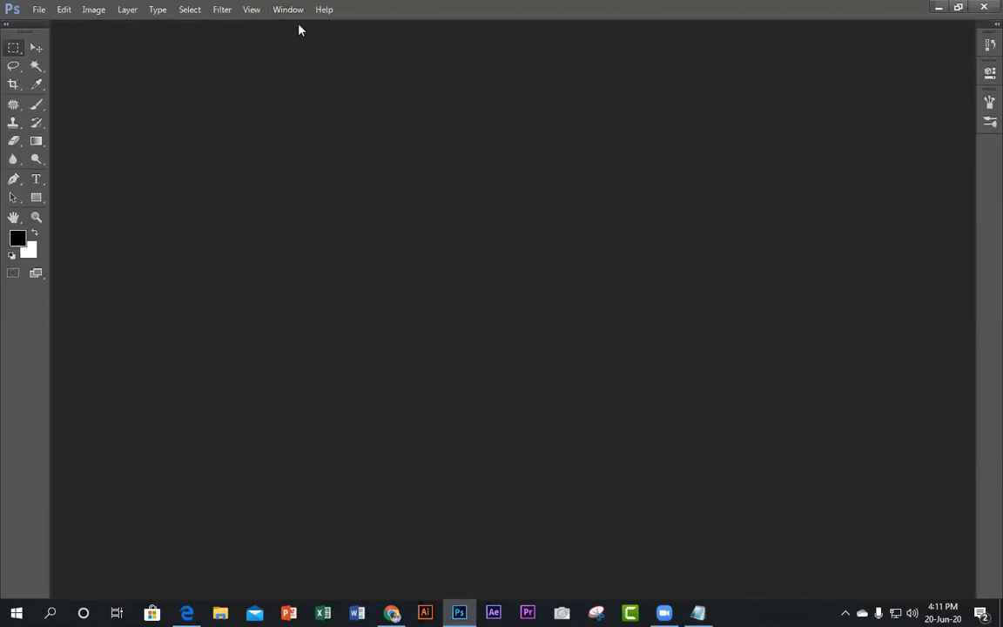
click(294, 9)
click(289, 413)
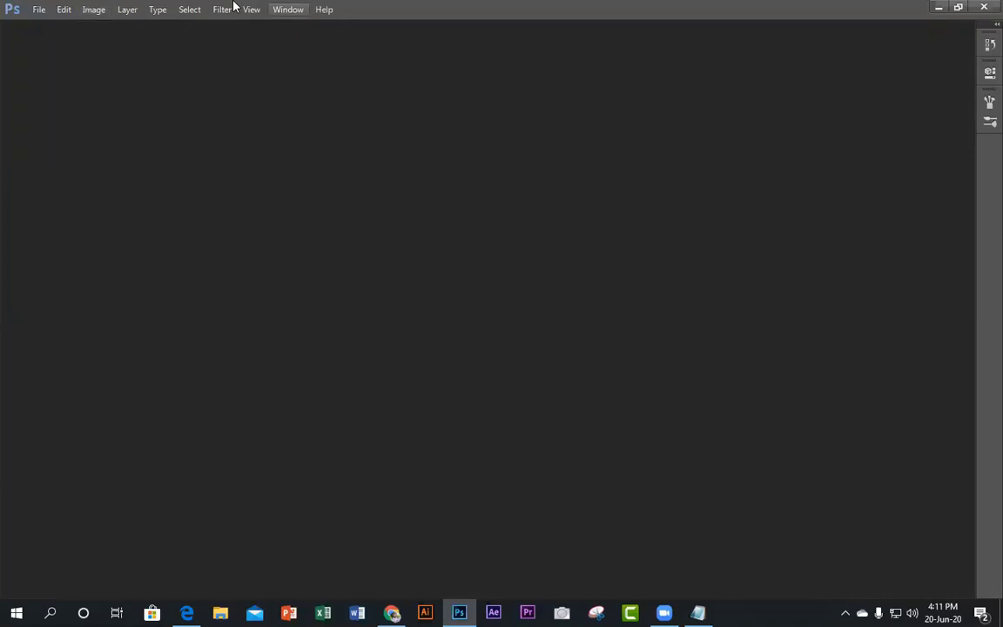
Show the toolbox and the tool options bar again.
key(Down)
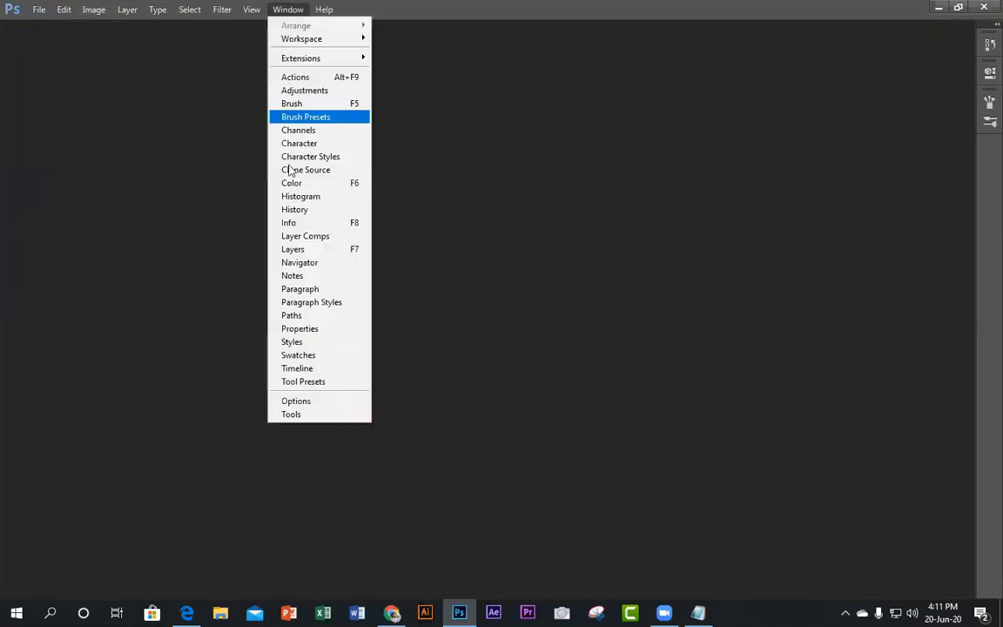
click(303, 415)
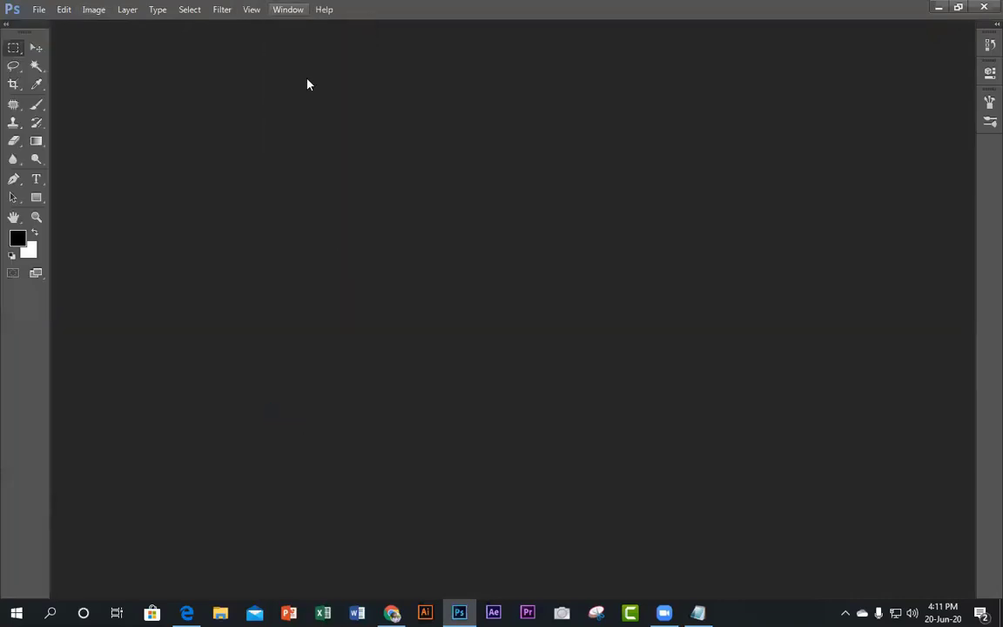
key(Down)
click(295, 400)
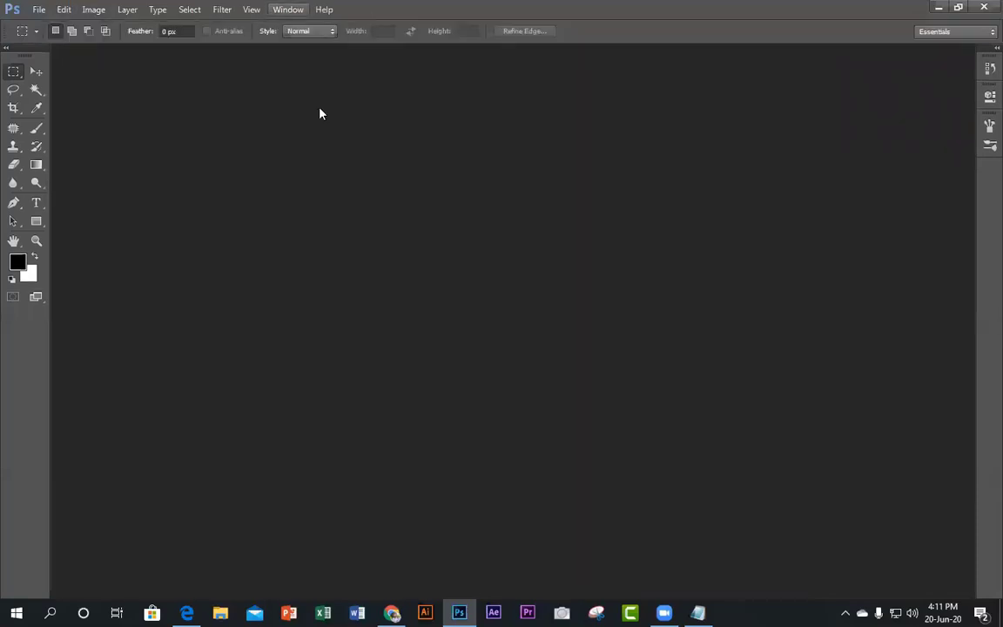
Restore the Color, Adjustments and Layers panels in the workspace.
key(Down)
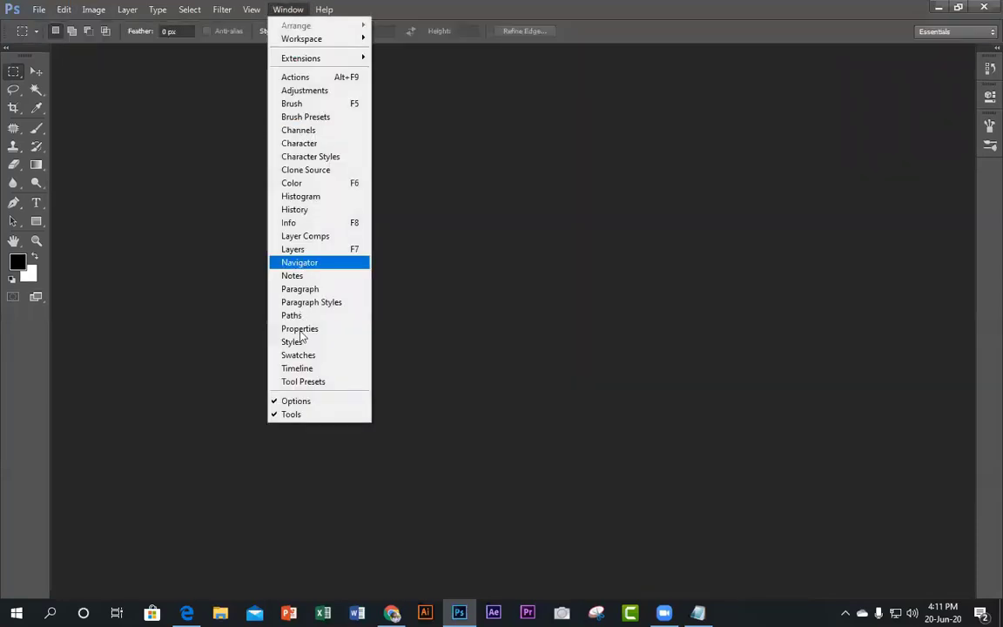
click(298, 184)
key(alt+w)
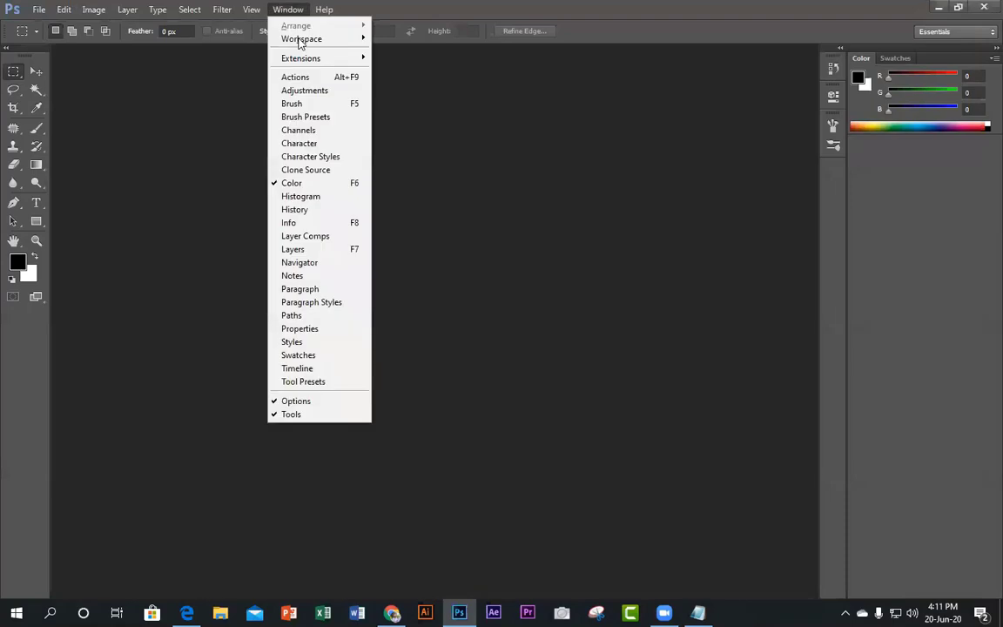
click(300, 91)
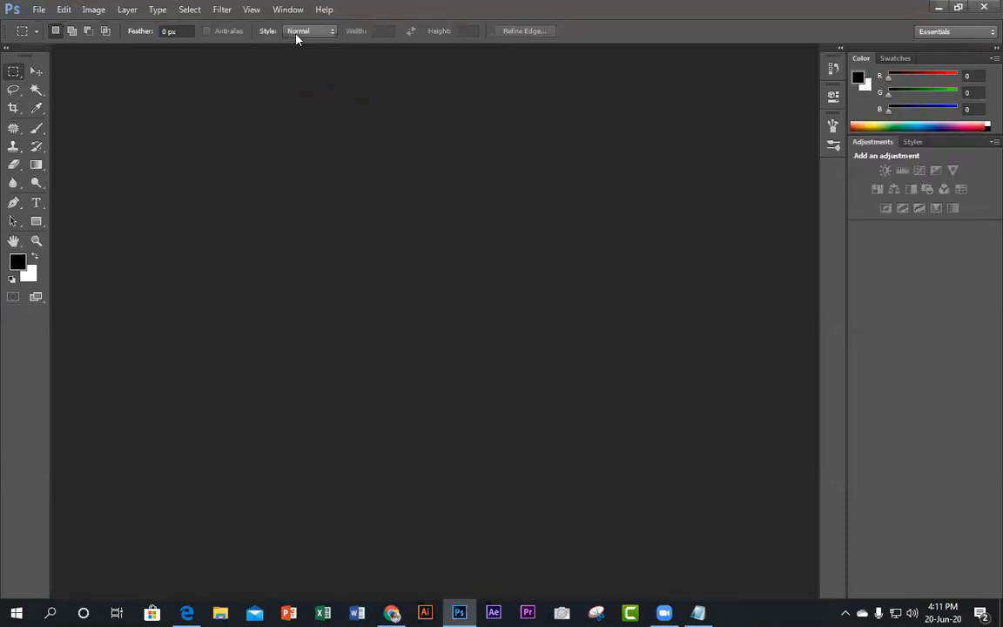
key(alt+w)
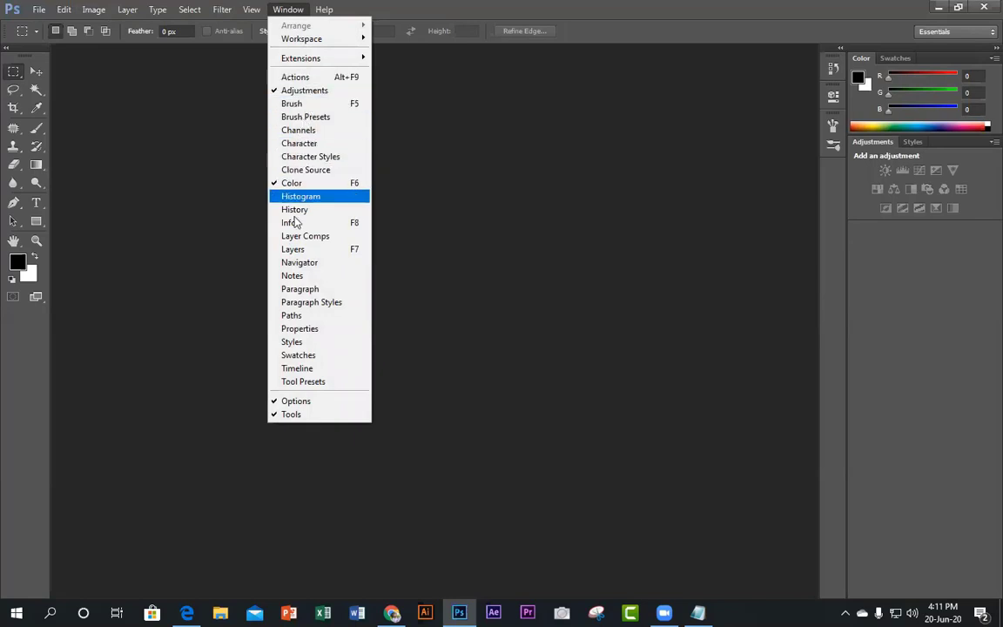
click(296, 251)
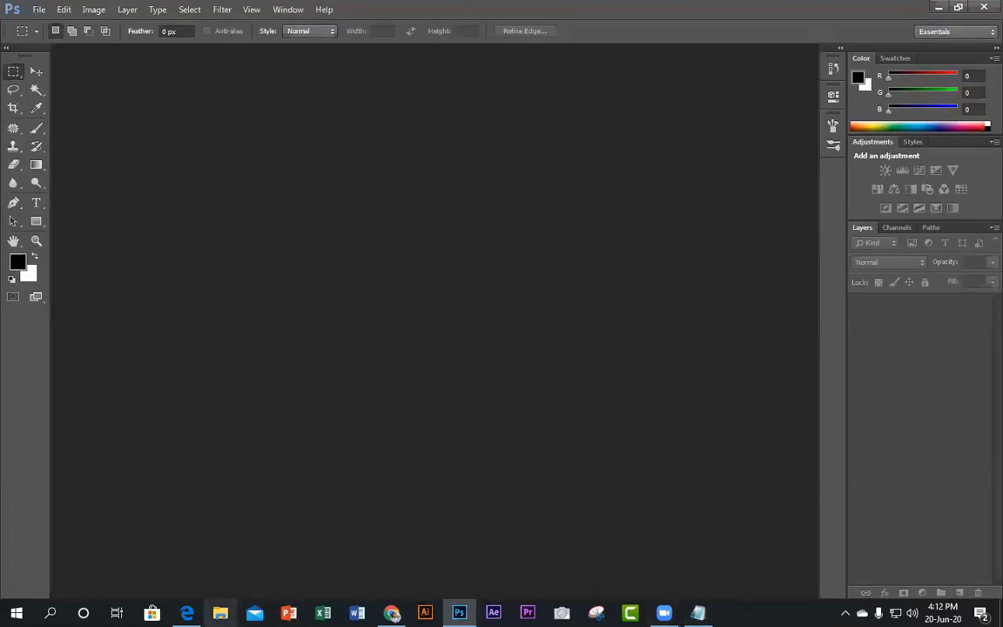
Review the Window instruction line in the PDF class notes by highlighting it, and return to Photoshop.
click(186, 613)
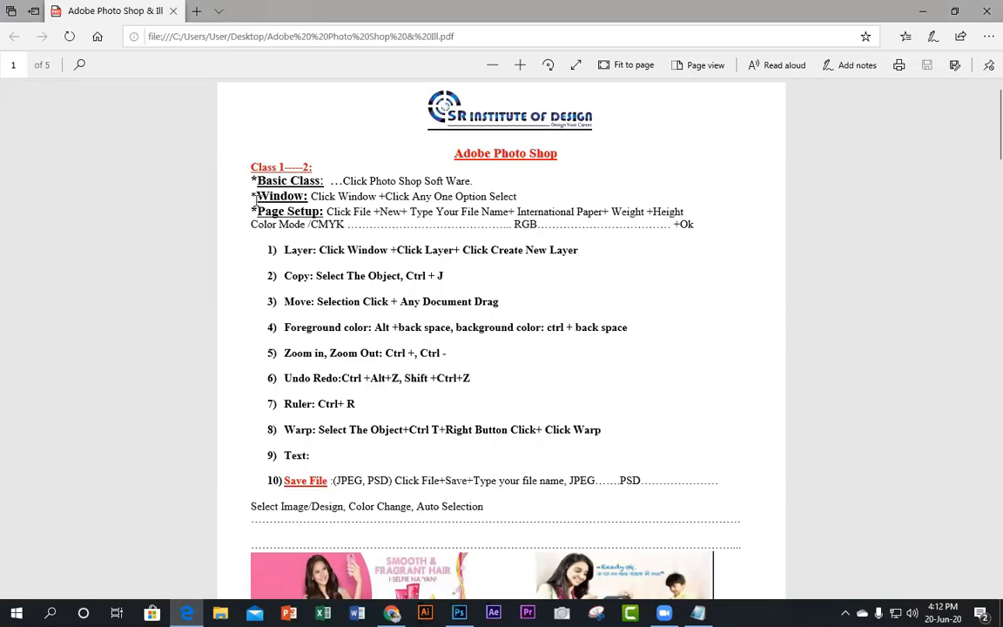
drag(257, 197, 520, 197)
click(257, 197)
drag(251, 196, 526, 198)
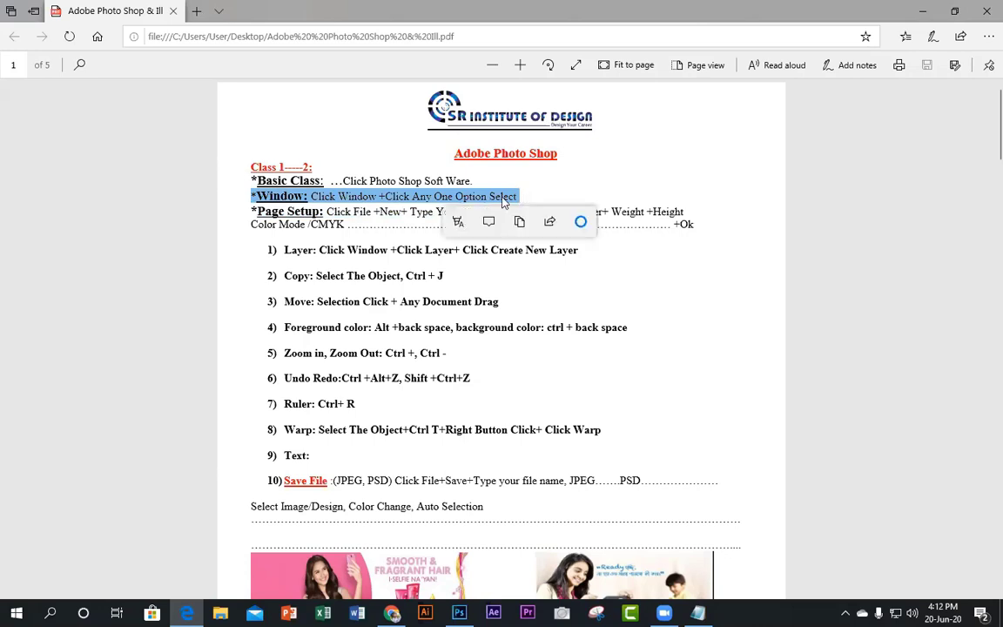
click(247, 182)
drag(252, 196, 519, 197)
click(535, 196)
drag(246, 202, 518, 197)
click(384, 214)
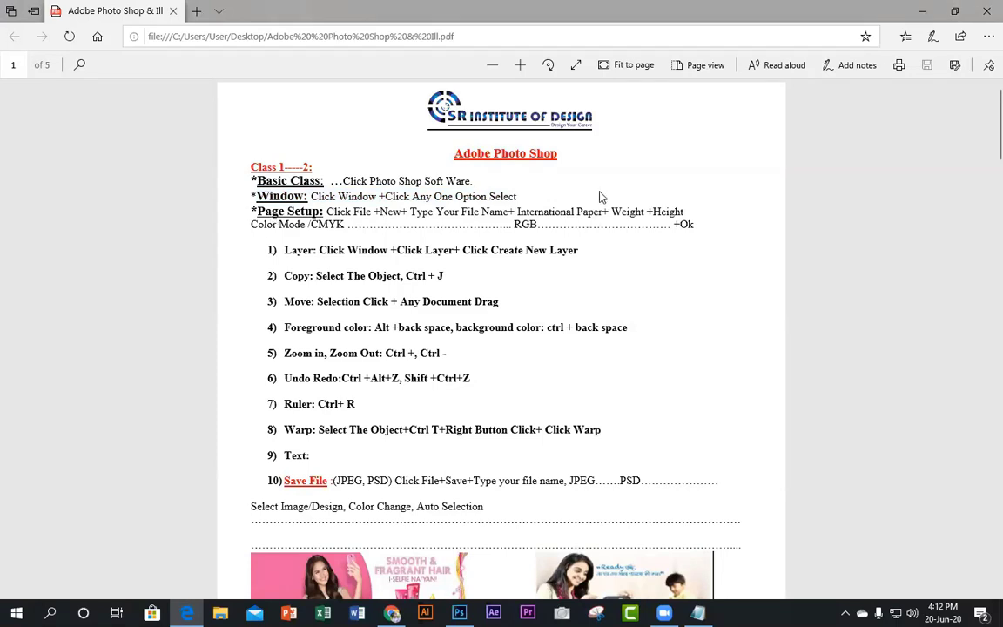
click(924, 13)
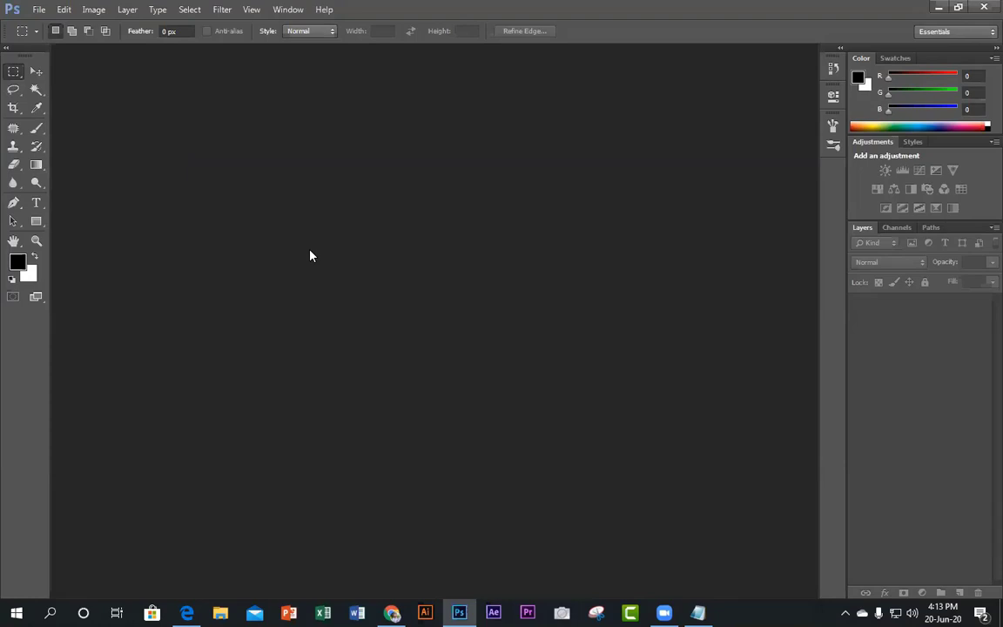
Open the settings for creating a new document.
click(38, 10)
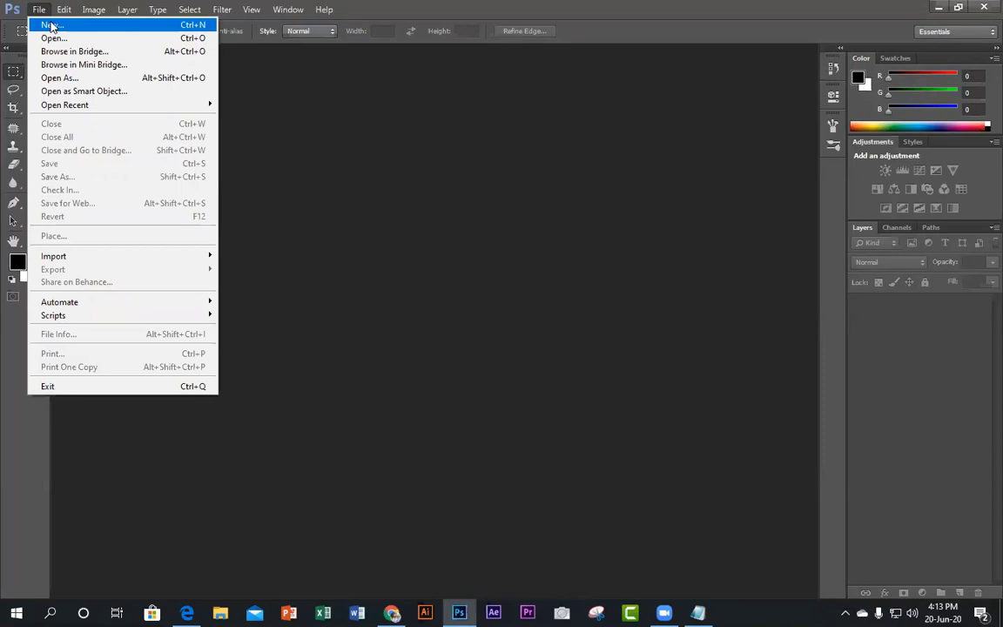
click(51, 26)
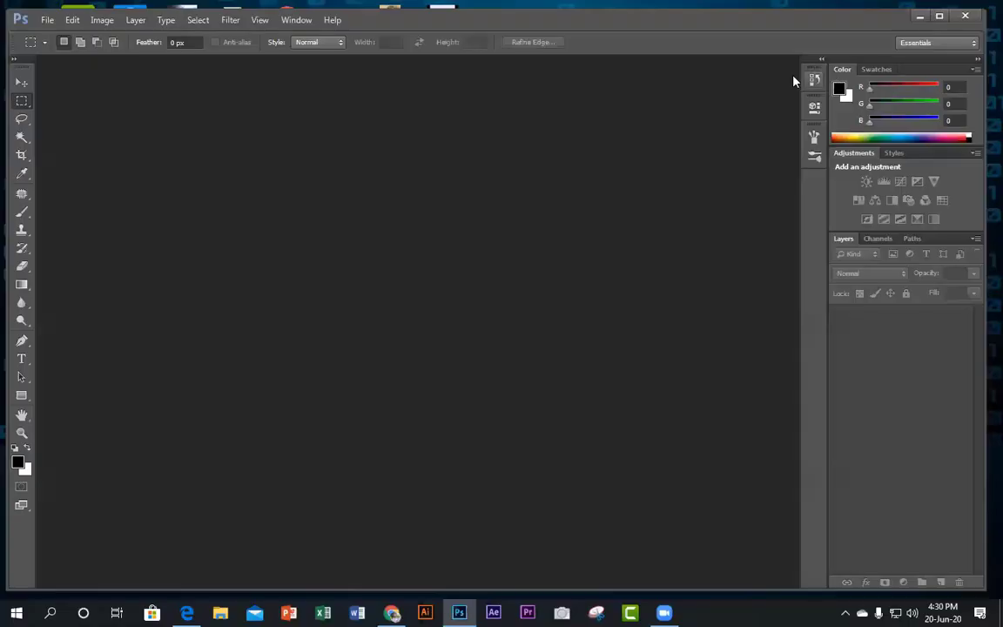
click(47, 19)
click(52, 26)
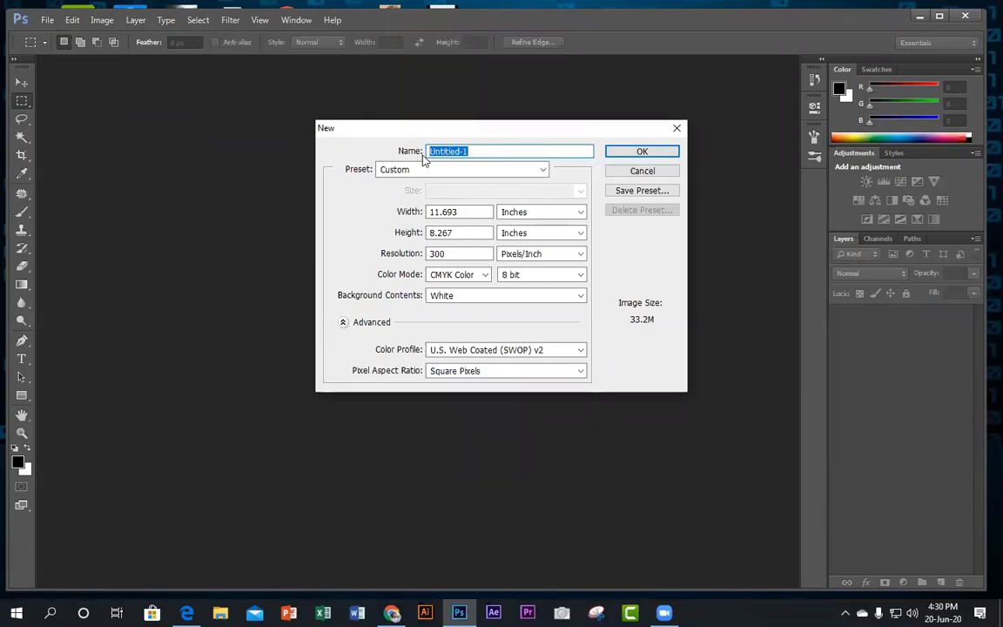
click(506, 150)
click(420, 152)
click(506, 152)
click(426, 151)
click(429, 151)
click(419, 152)
click(498, 152)
drag(471, 151, 430, 152)
click(473, 152)
Choose the International Paper preset with the A4 size for the new document.
click(439, 173)
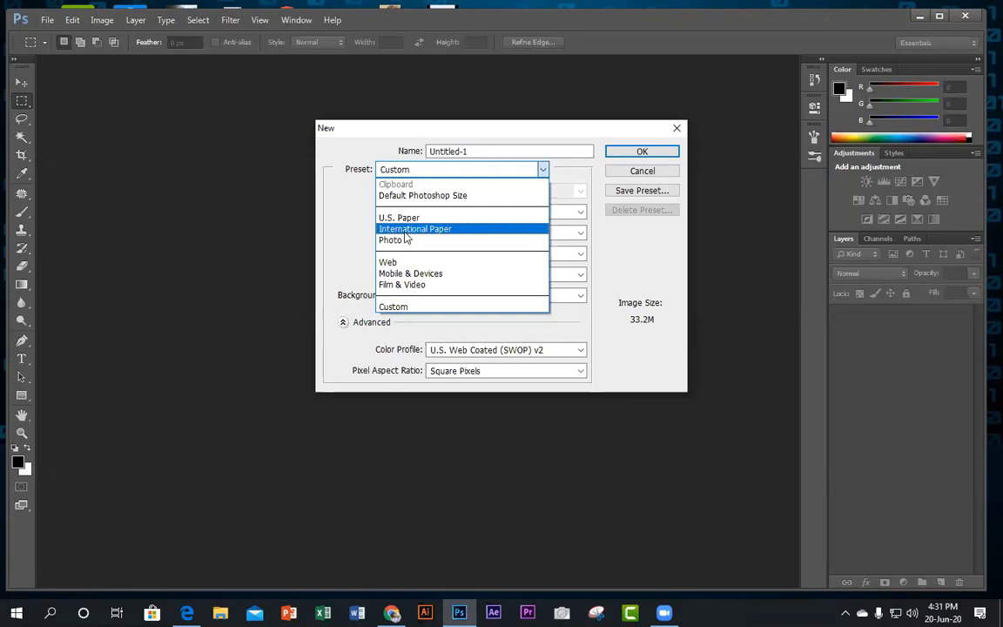
click(404, 231)
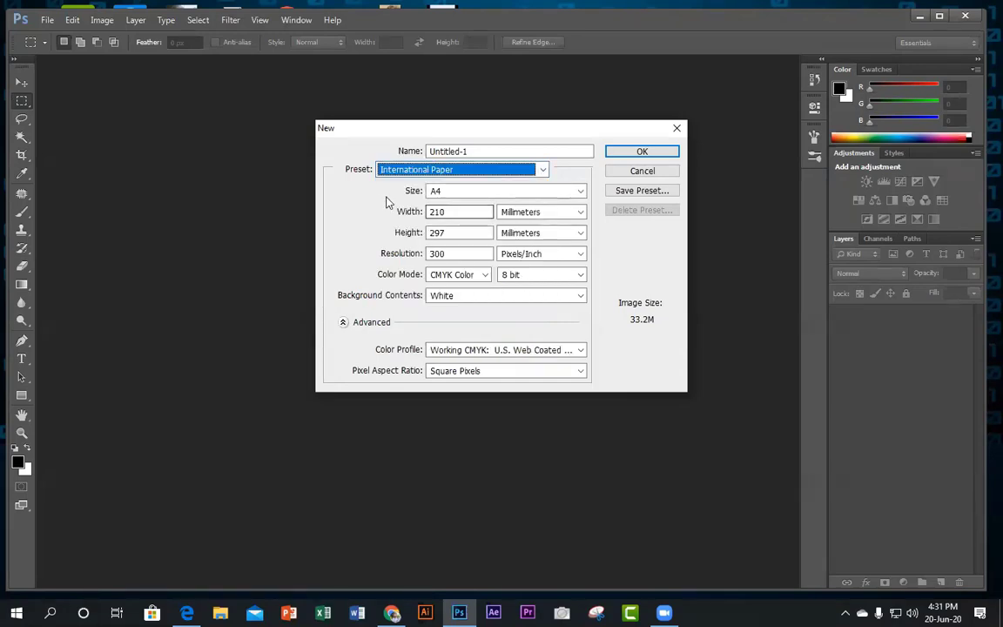
click(460, 192)
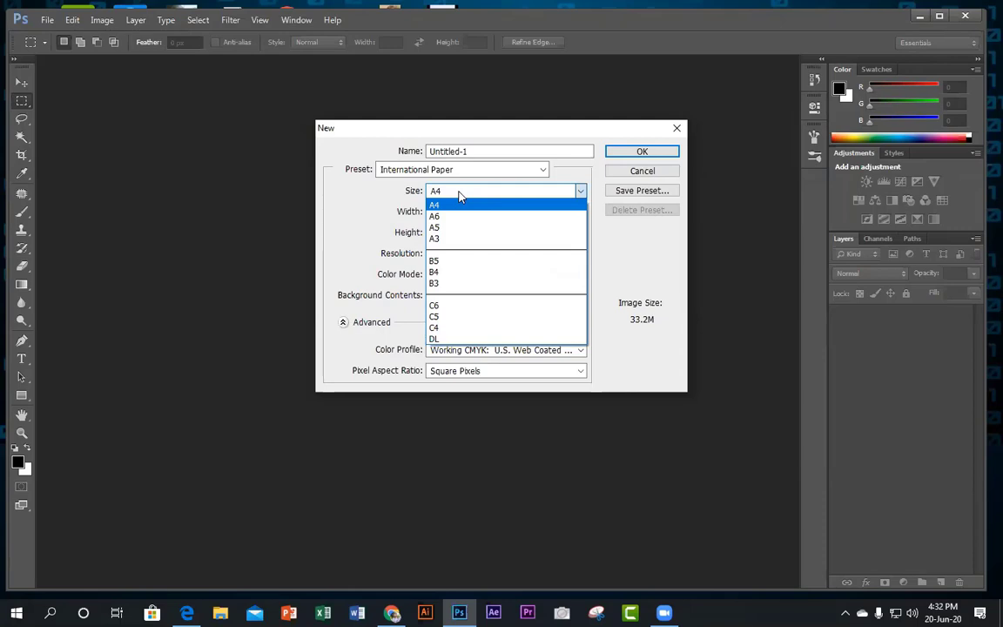
click(457, 206)
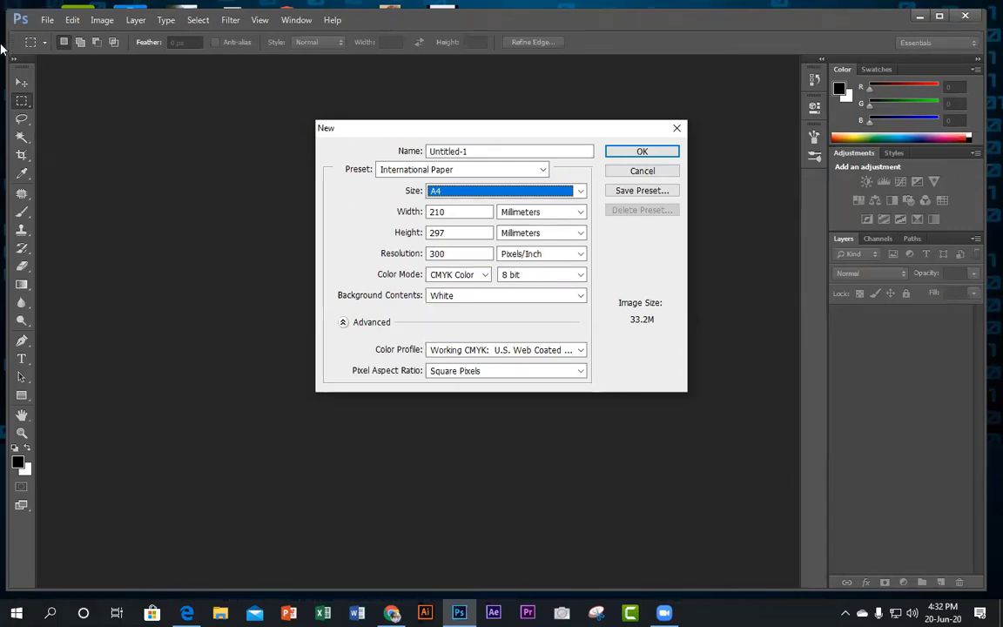
drag(3, 28, 66, 75)
click(831, 18)
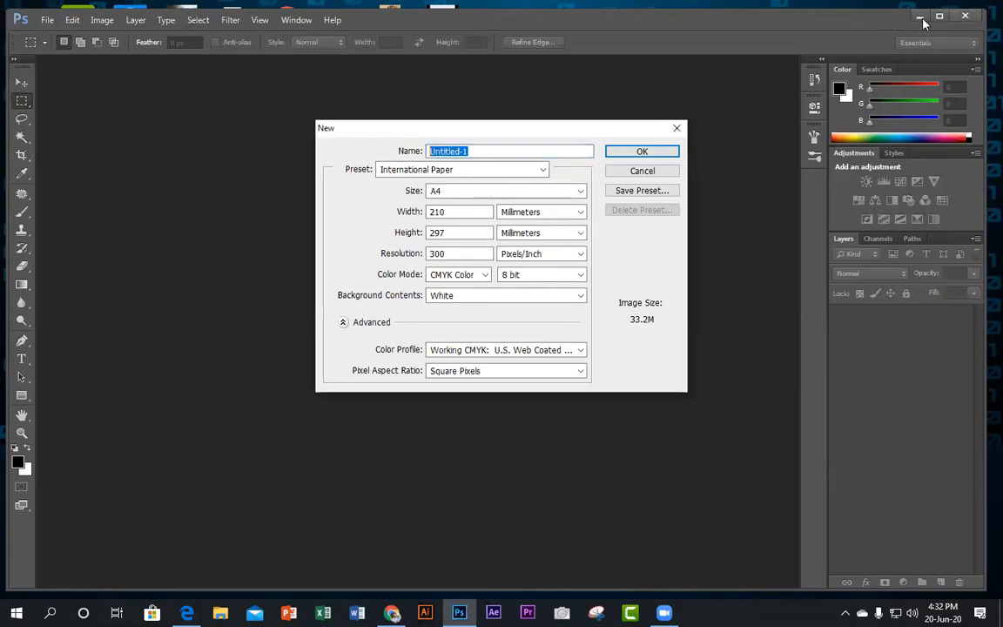
Switch the new document's dimensions to inches and set a custom width of 5 and height of 6.
click(460, 212)
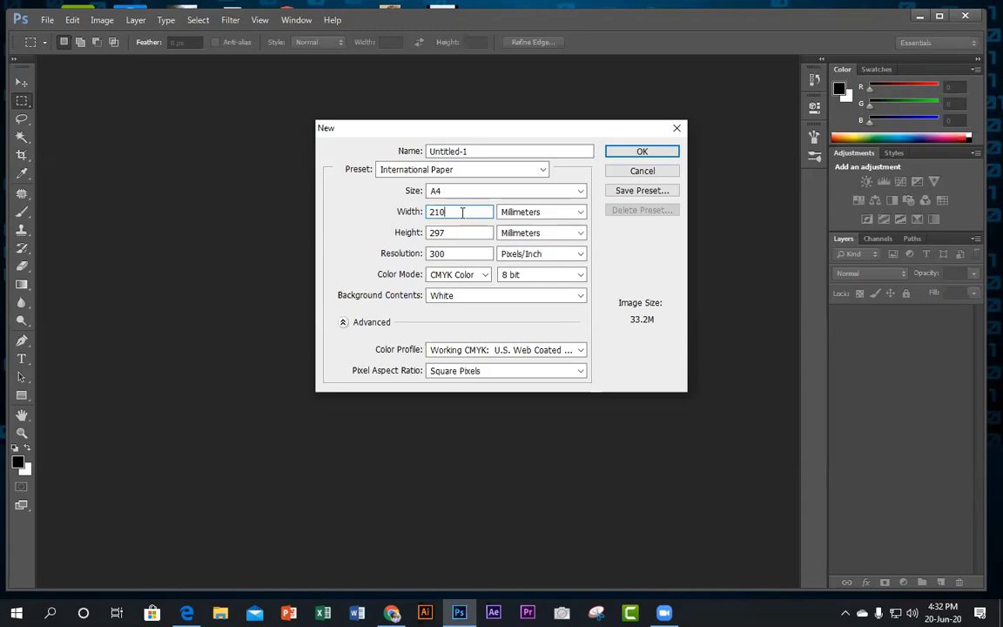
click(582, 212)
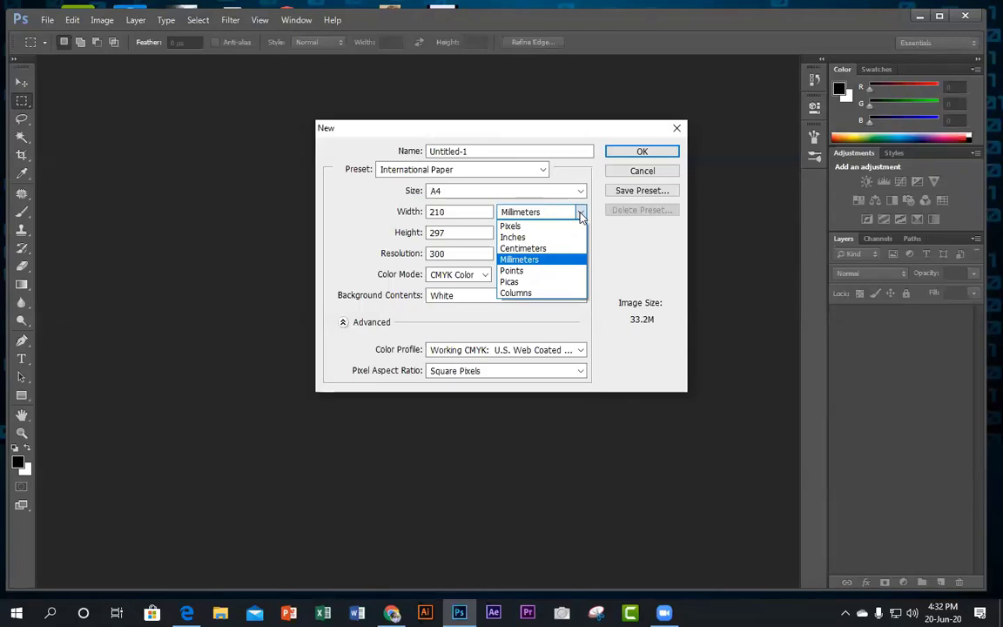
click(514, 237)
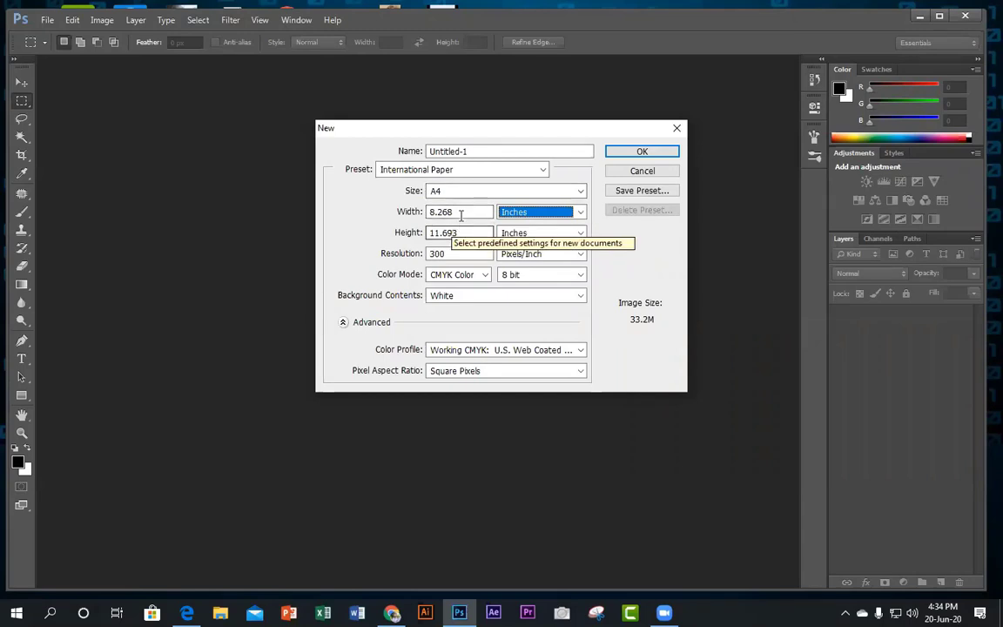
double_click(444, 211)
text(5)
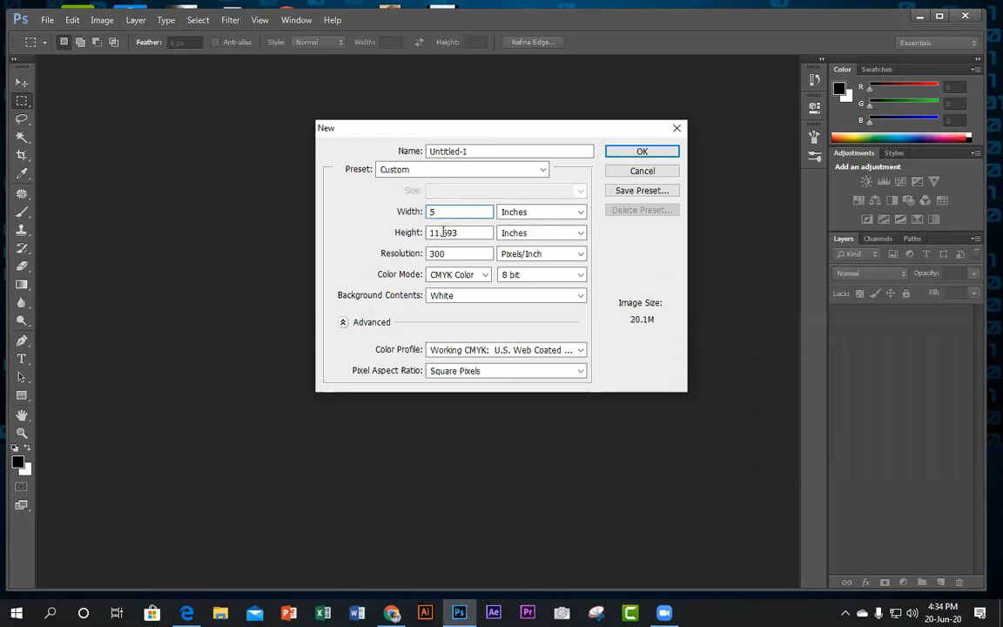
key(Tab)
text(6)
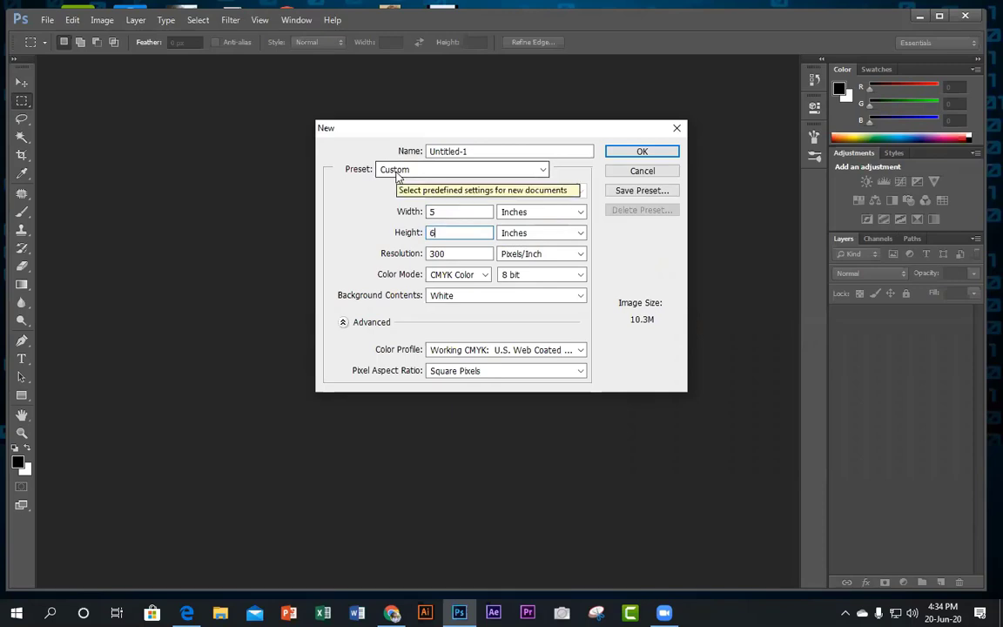
Choose the International Paper preset in A4 size again and set its dimension units to inches.
click(469, 211)
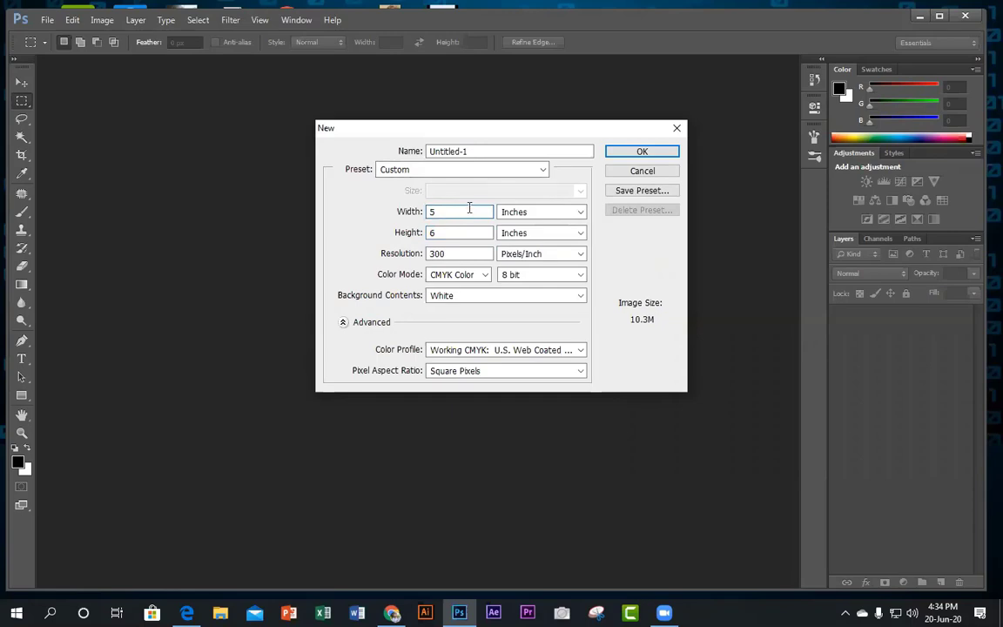
click(430, 176)
click(438, 227)
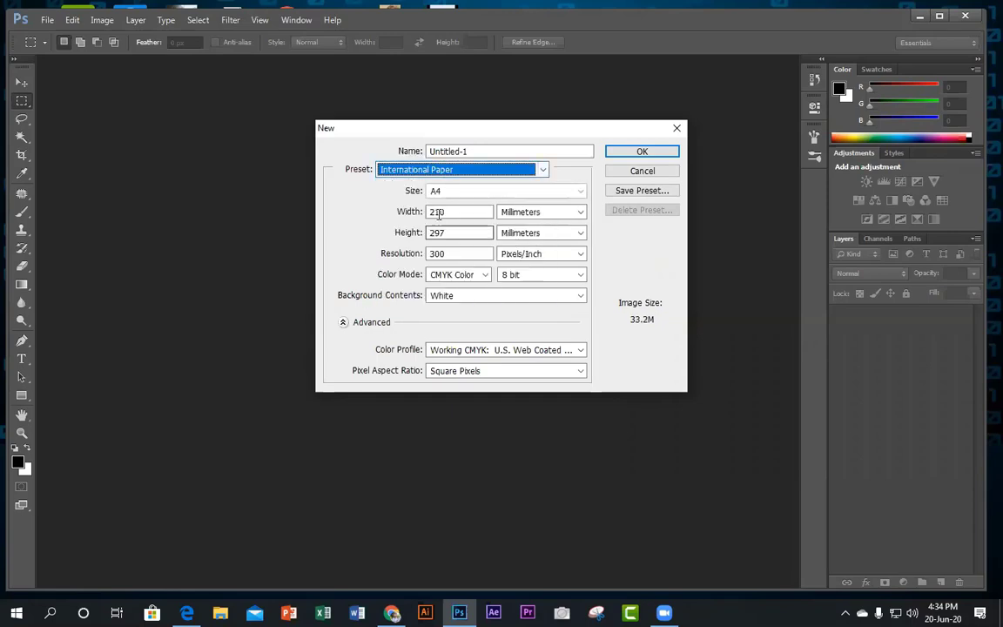
click(535, 213)
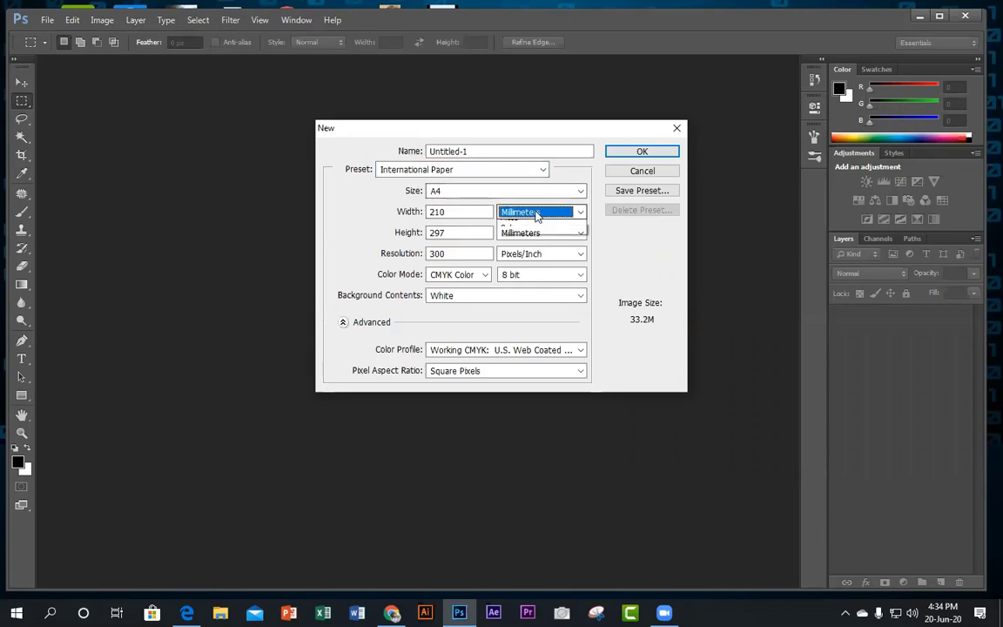
click(528, 237)
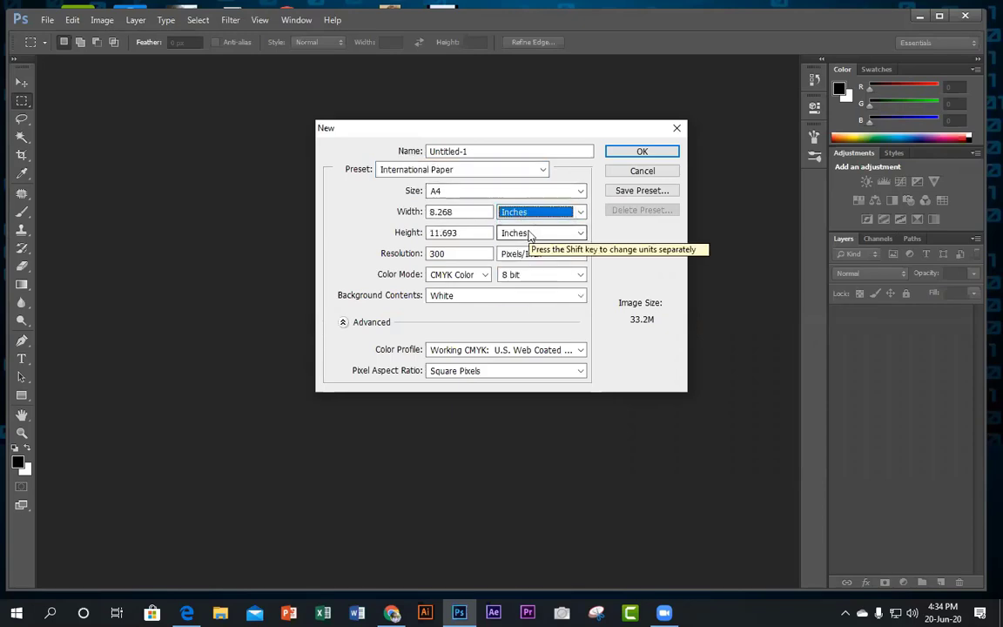
Set the new document's color mode to CMYK Color with a depth of 8 bit.
click(478, 252)
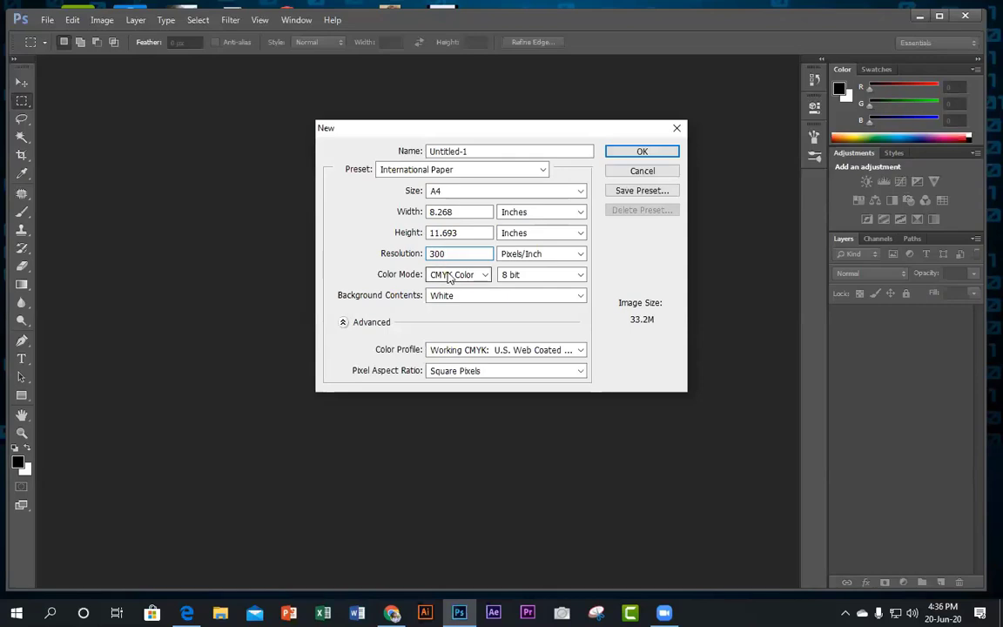
click(450, 275)
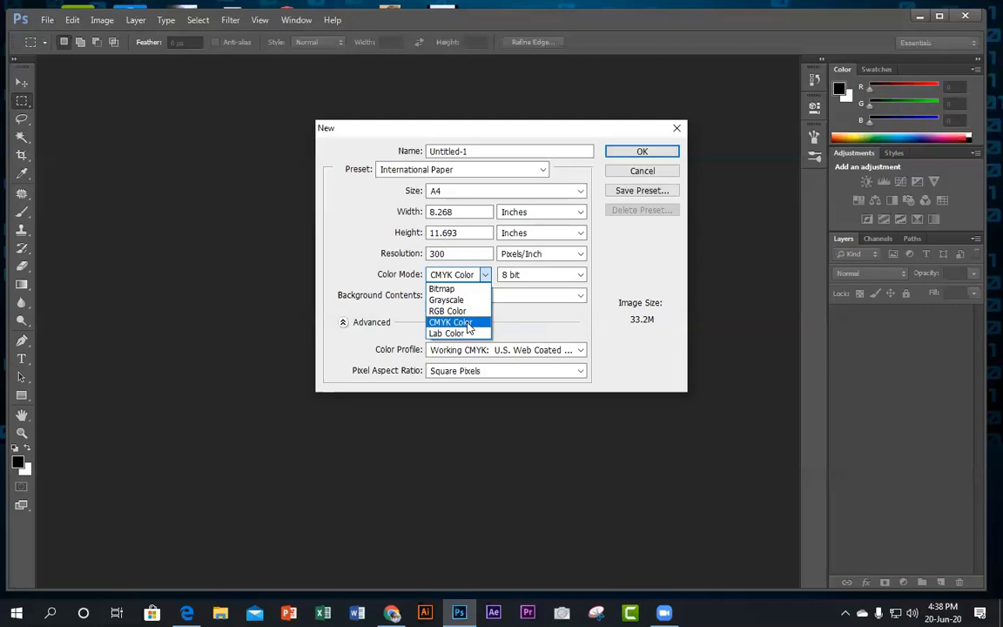
click(467, 324)
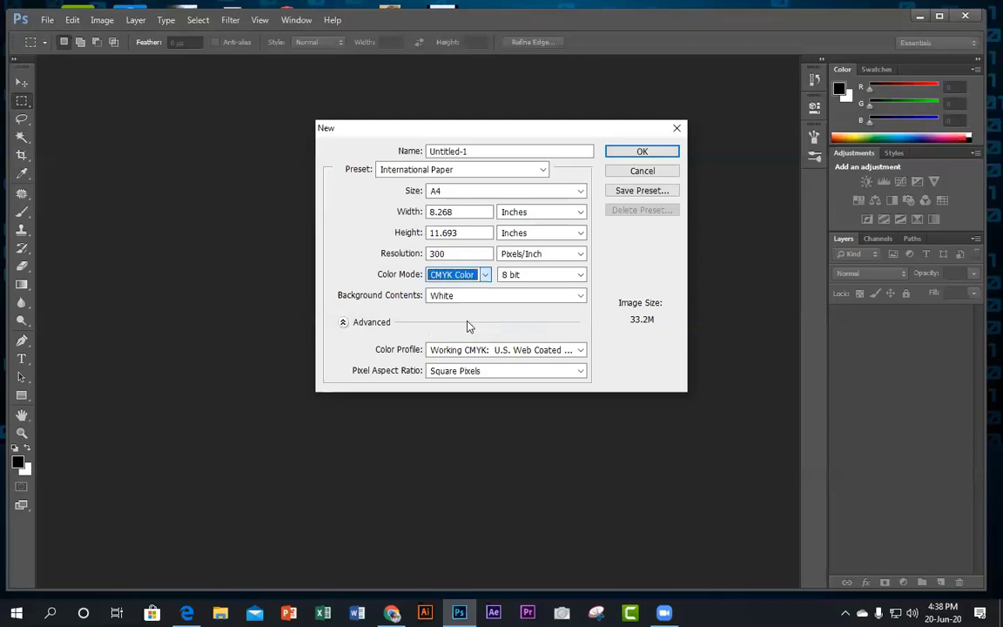
click(533, 276)
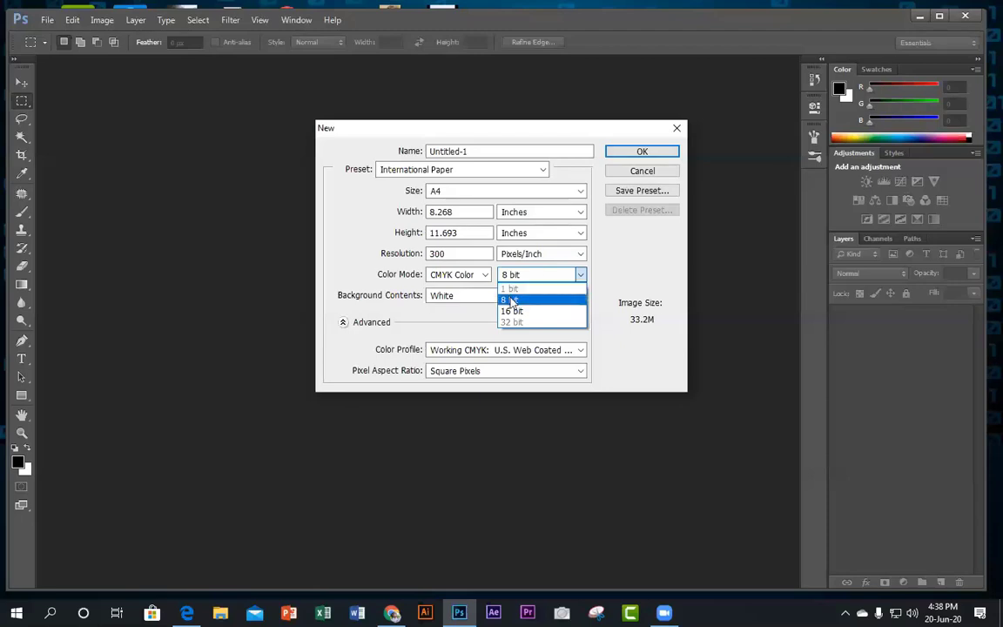
click(509, 300)
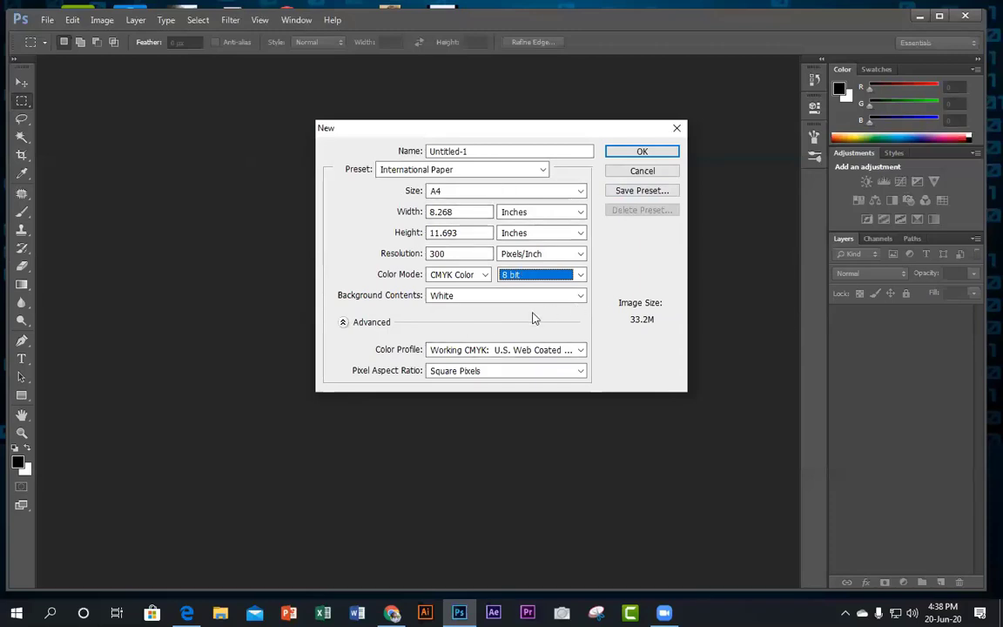
Keep the resolution at 300 pixels/inch and create the A4 document.
key(shift+Tab)
key(shift+Tab)
key(shift+Tab)
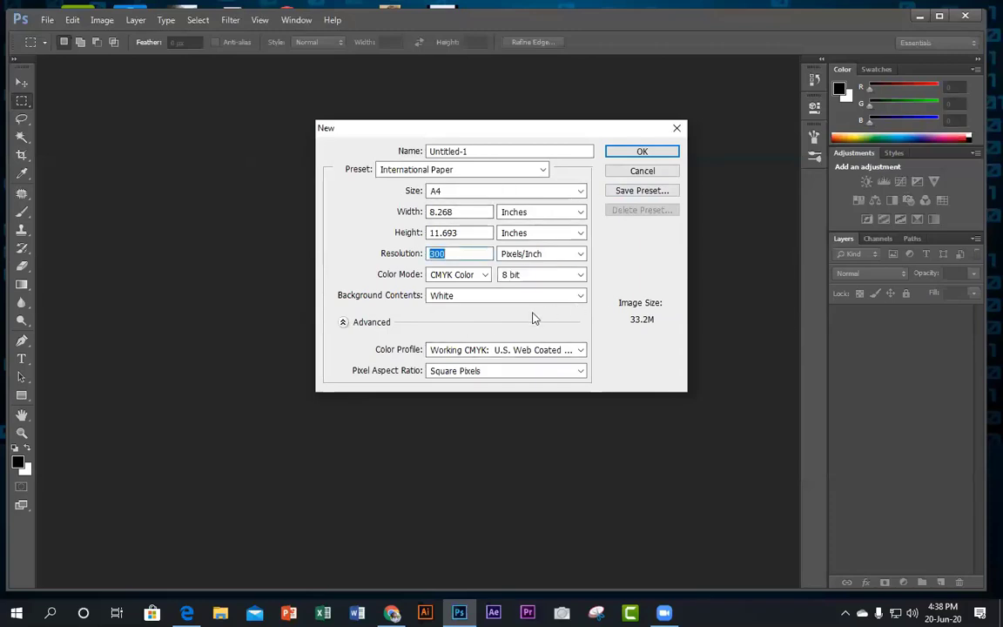
click(467, 253)
click(634, 151)
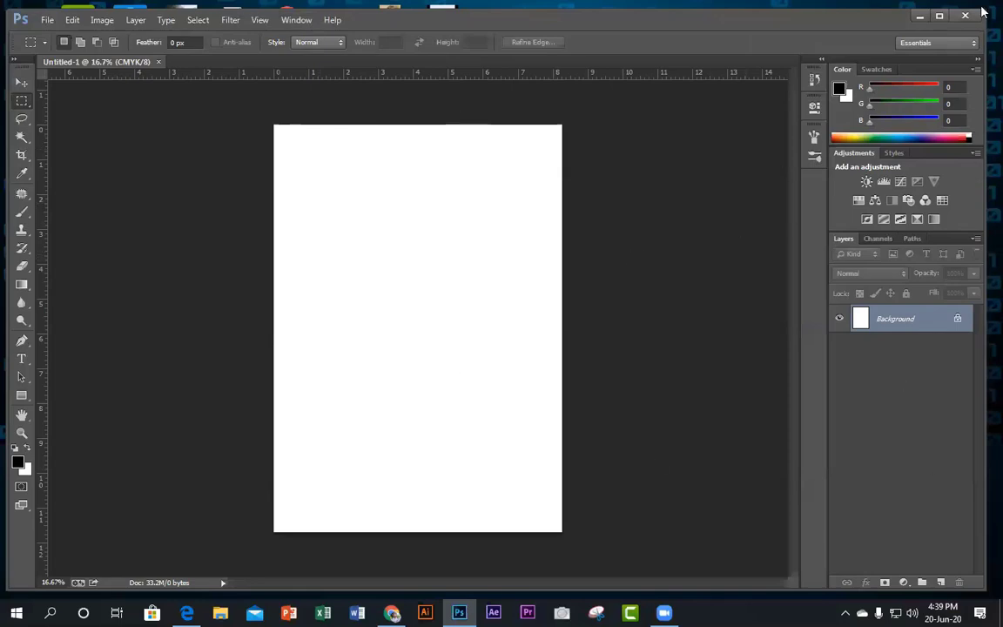
Expand the toolbox to two columns and activate the Move tool.
click(15, 59)
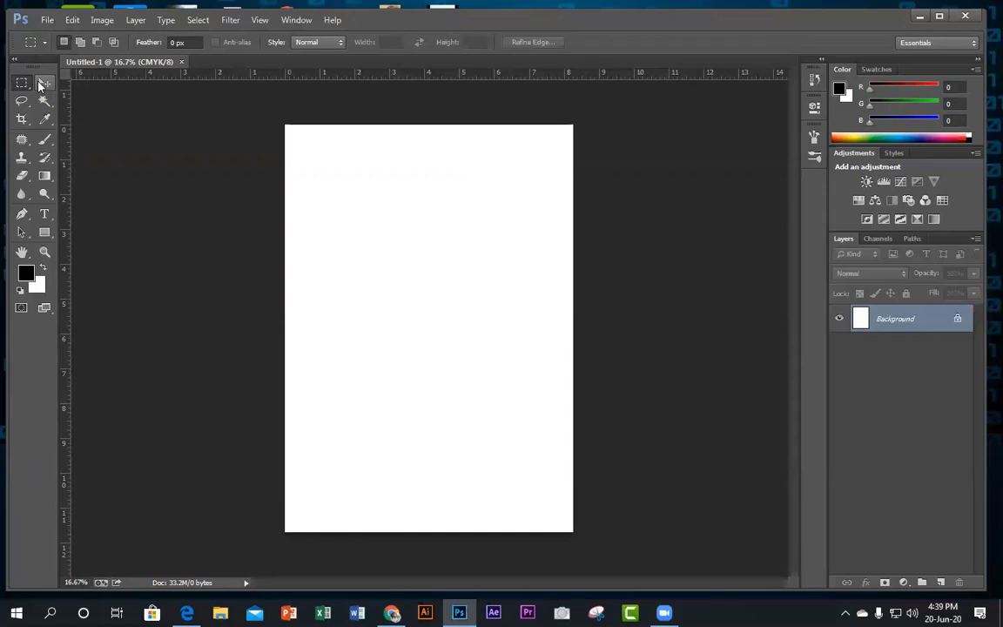
click(40, 84)
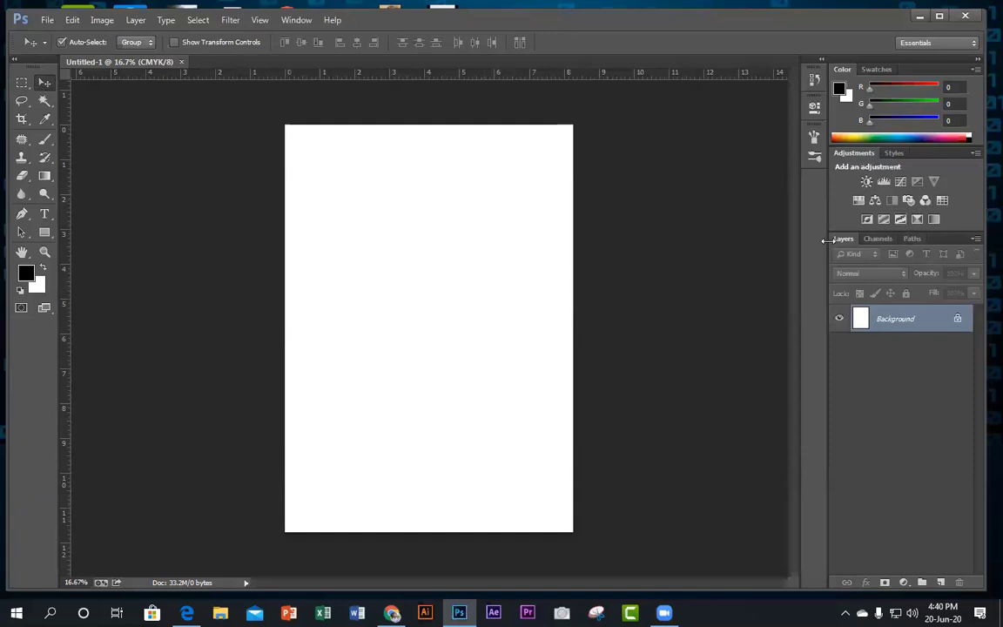
Add six new empty layers above the Background layer.
click(902, 322)
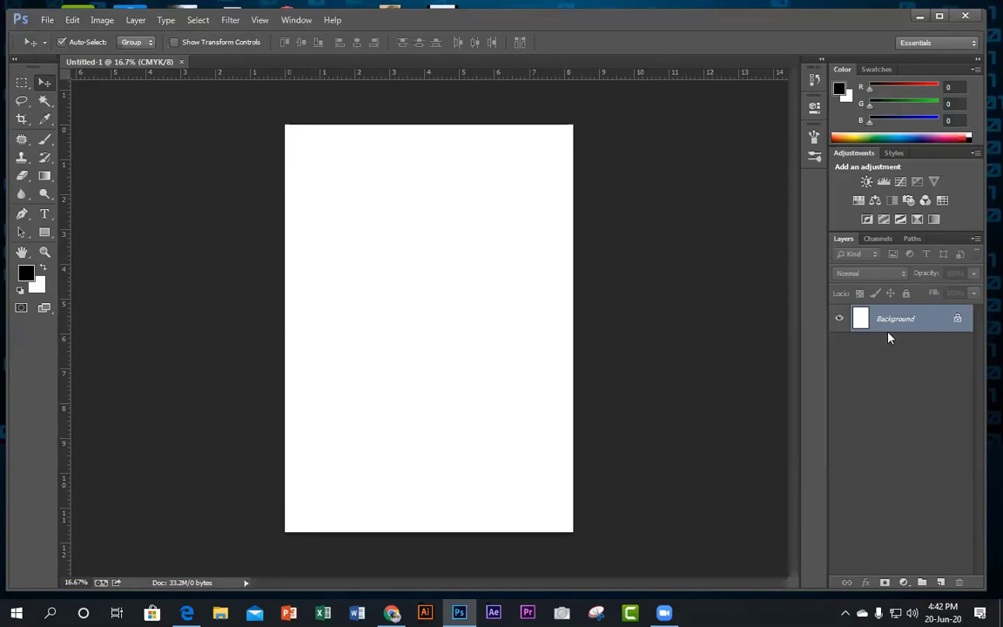
click(943, 582)
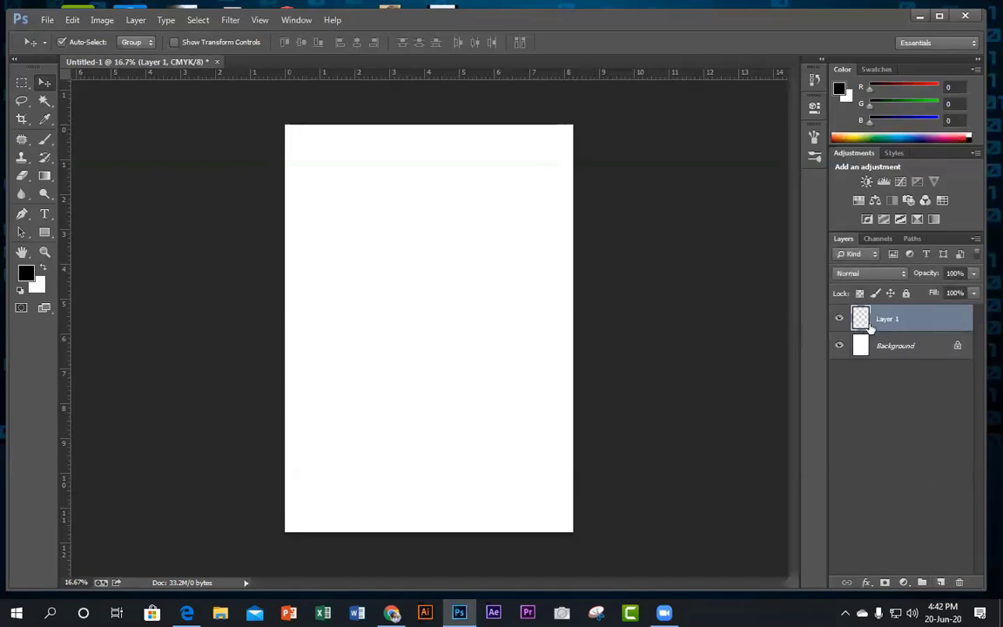
click(943, 581)
click(941, 581)
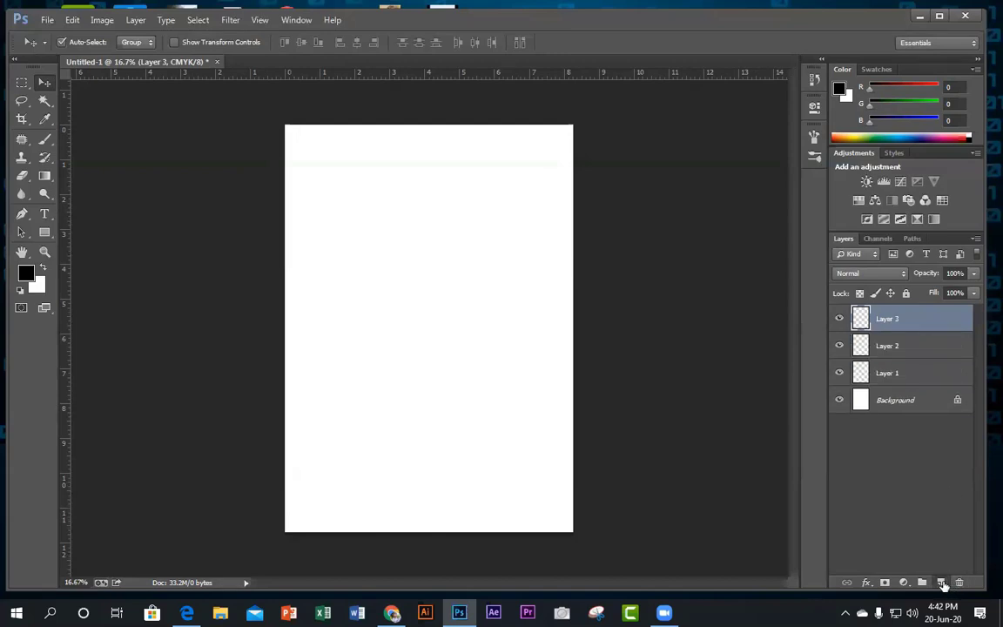
click(941, 582)
click(942, 582)
click(941, 582)
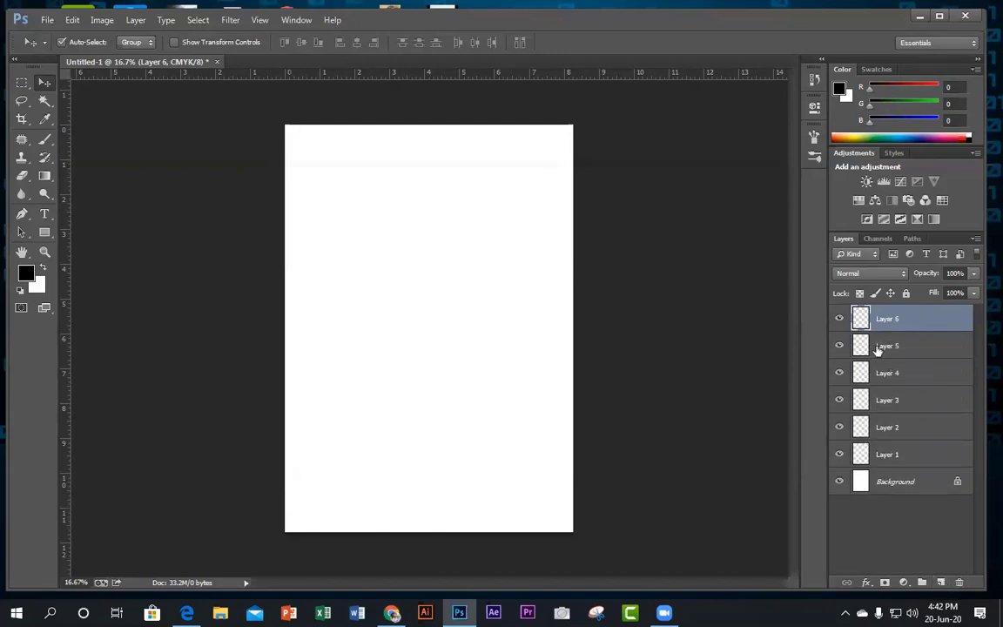
Delete Layer 3, Layer 5 and Layer 6 from the document.
click(899, 404)
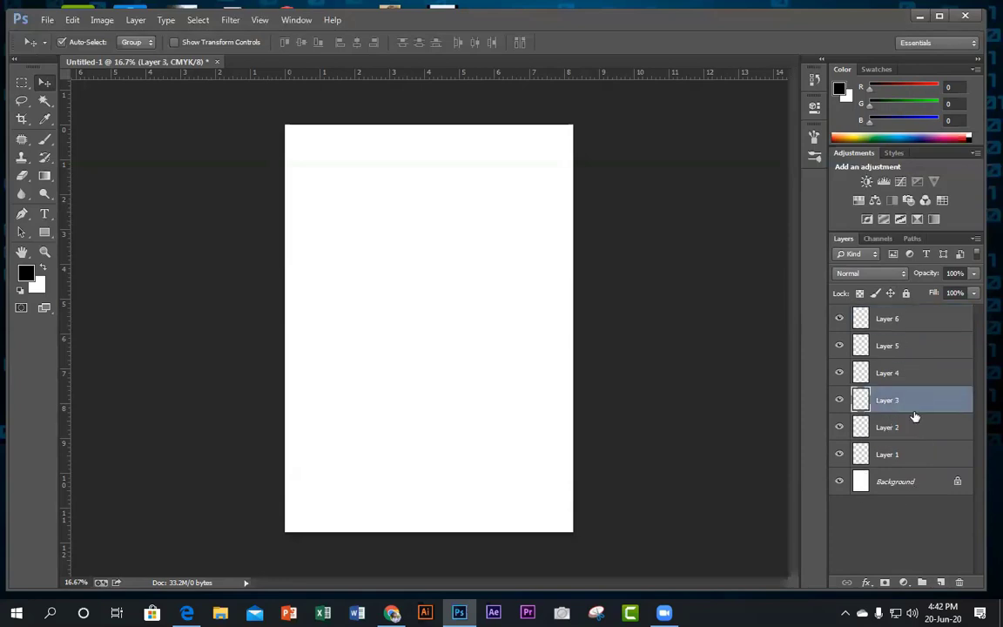
click(958, 583)
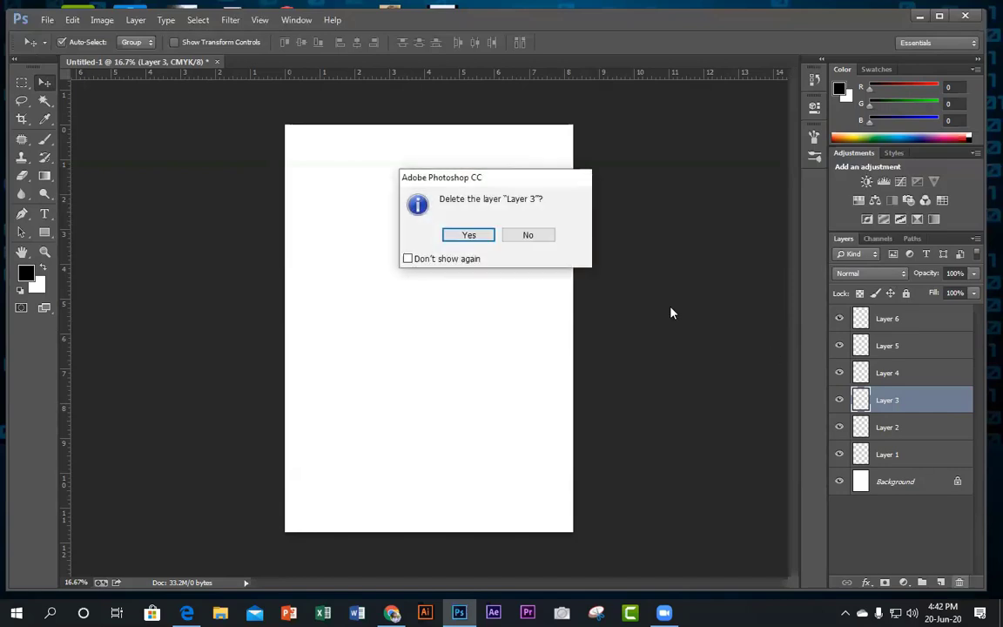
click(479, 240)
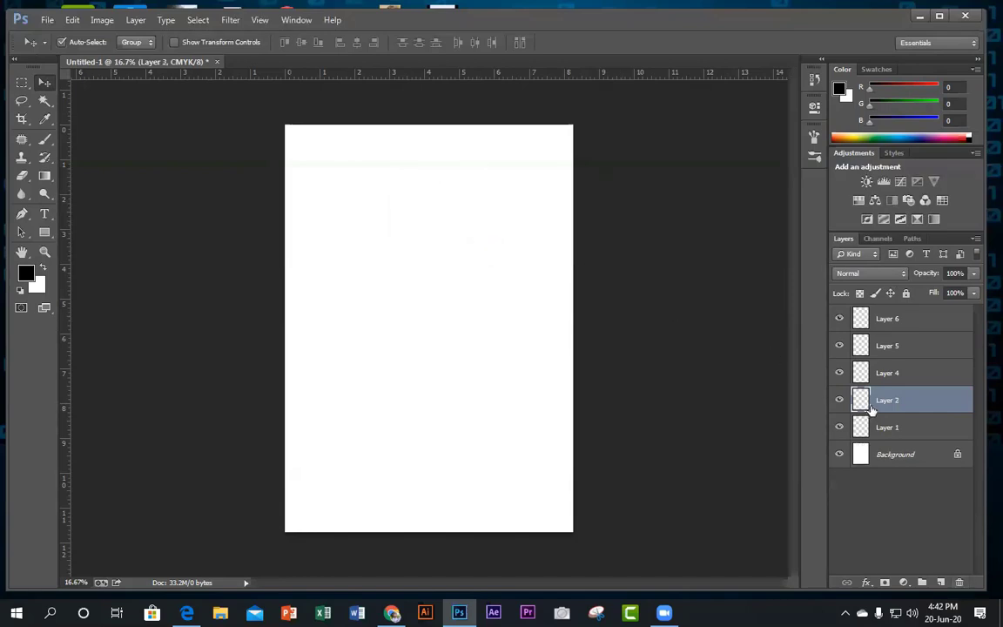
click(906, 355)
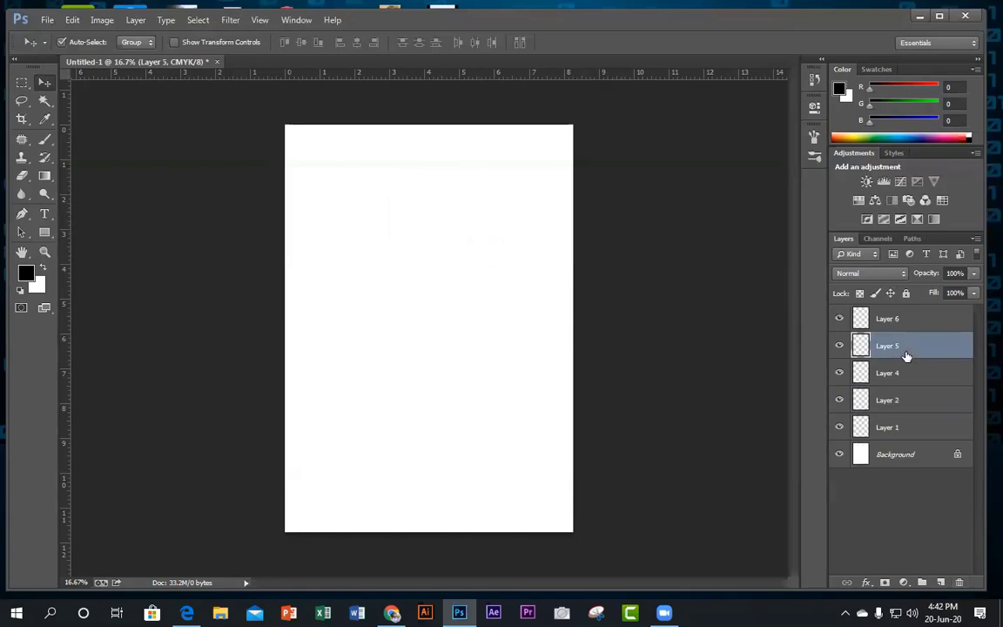
click(958, 582)
click(461, 238)
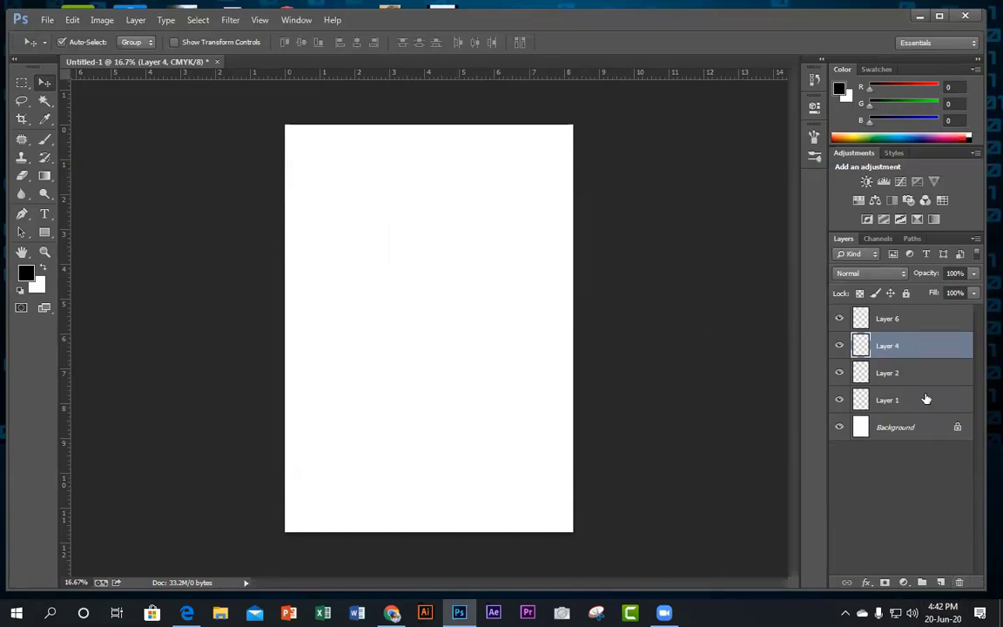
click(900, 319)
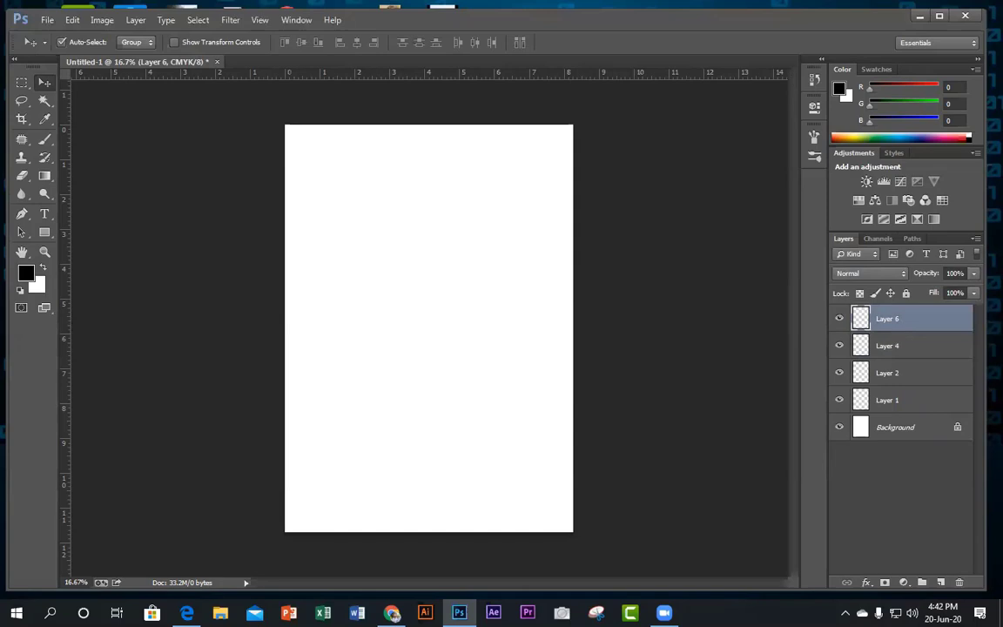
click(959, 582)
click(483, 242)
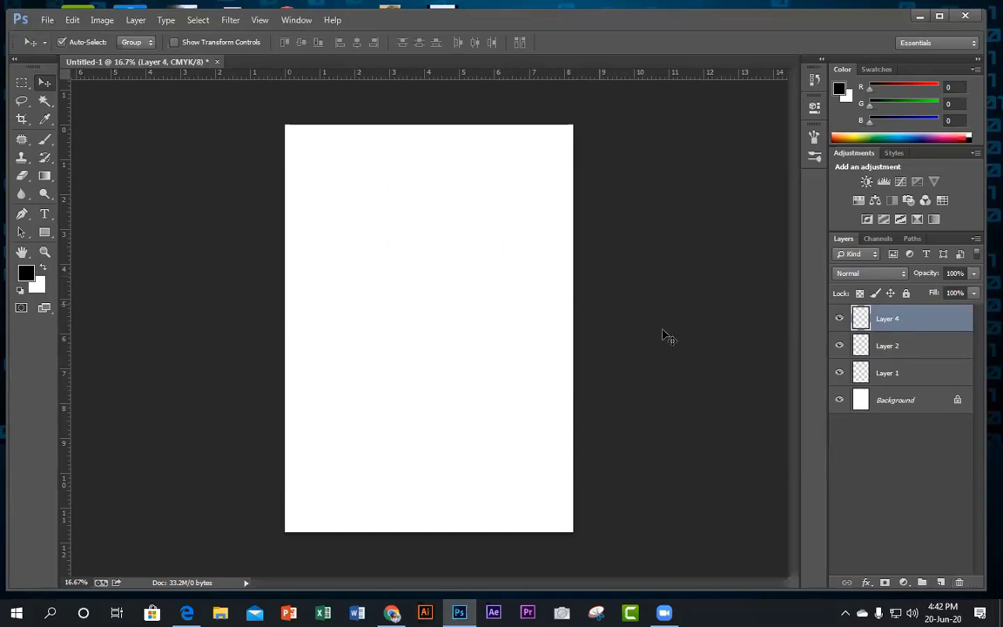
Delete the remaining Layer 4, Layer 2 and Layer 1 above the Background layer.
click(906, 348)
click(905, 322)
click(958, 581)
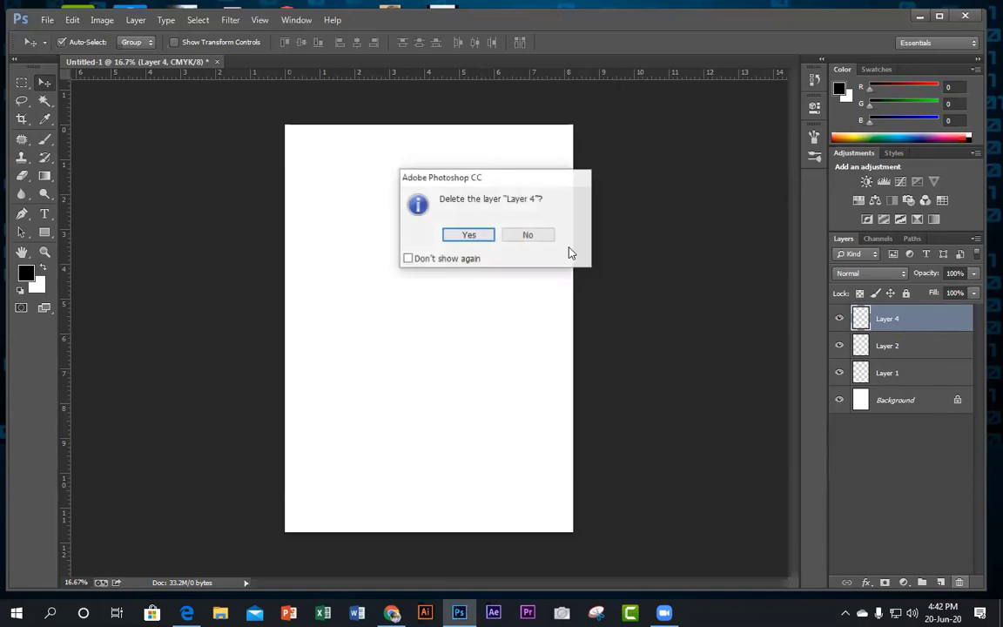
click(469, 237)
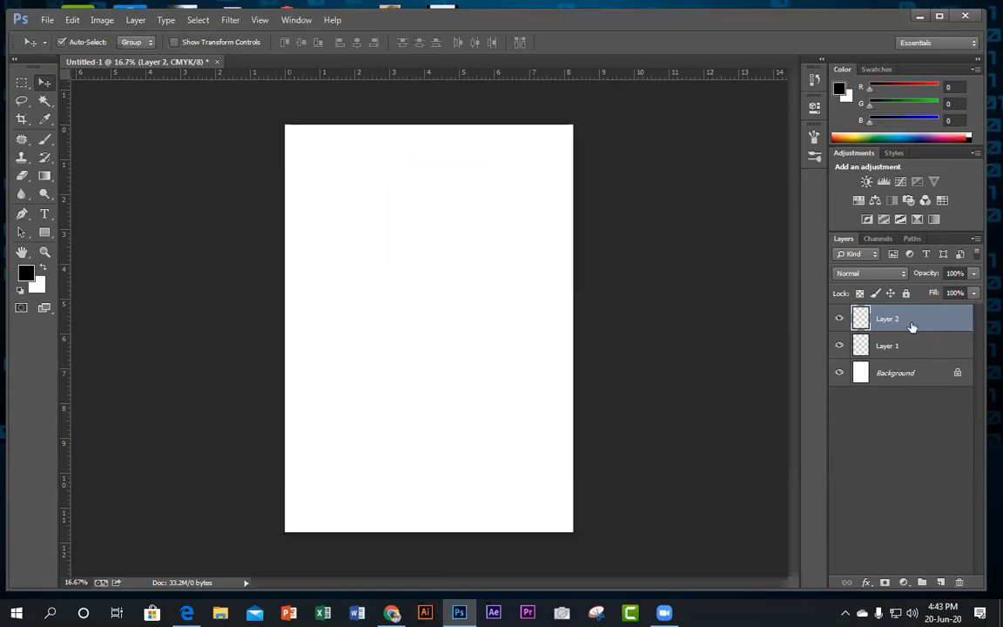
click(958, 581)
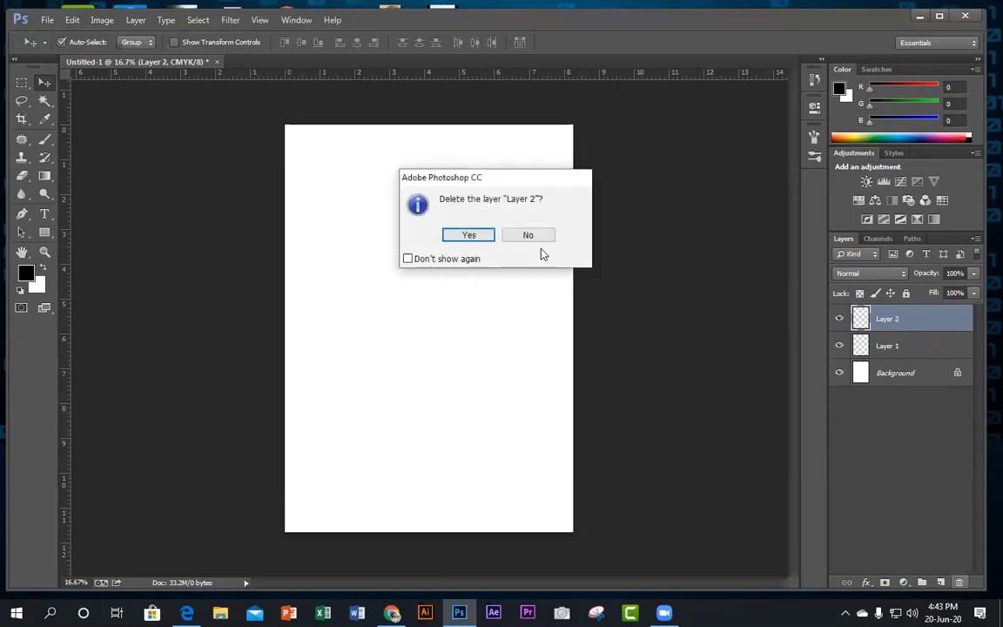
click(468, 235)
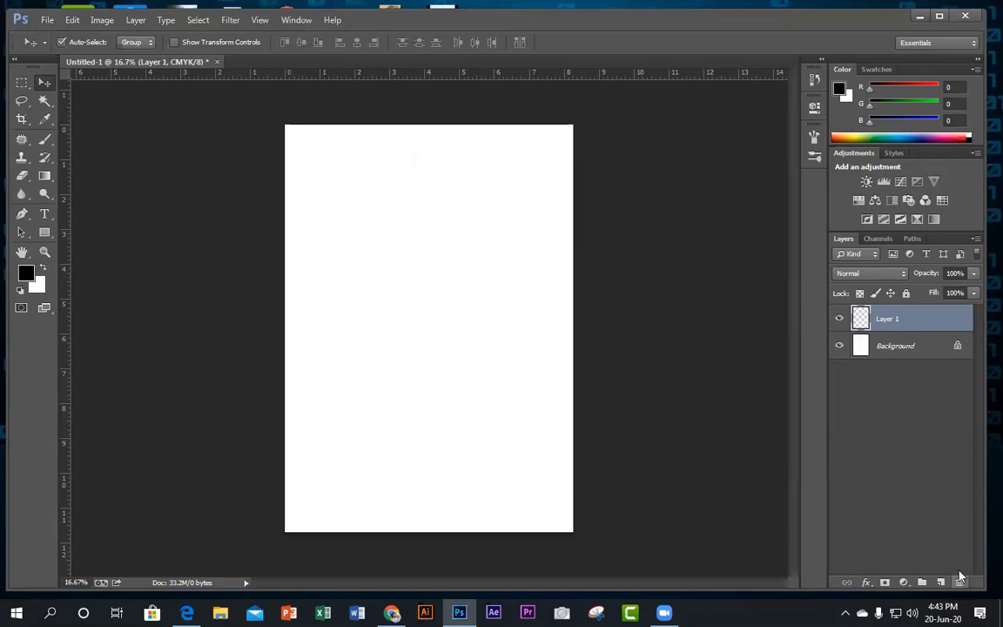
click(958, 582)
click(475, 239)
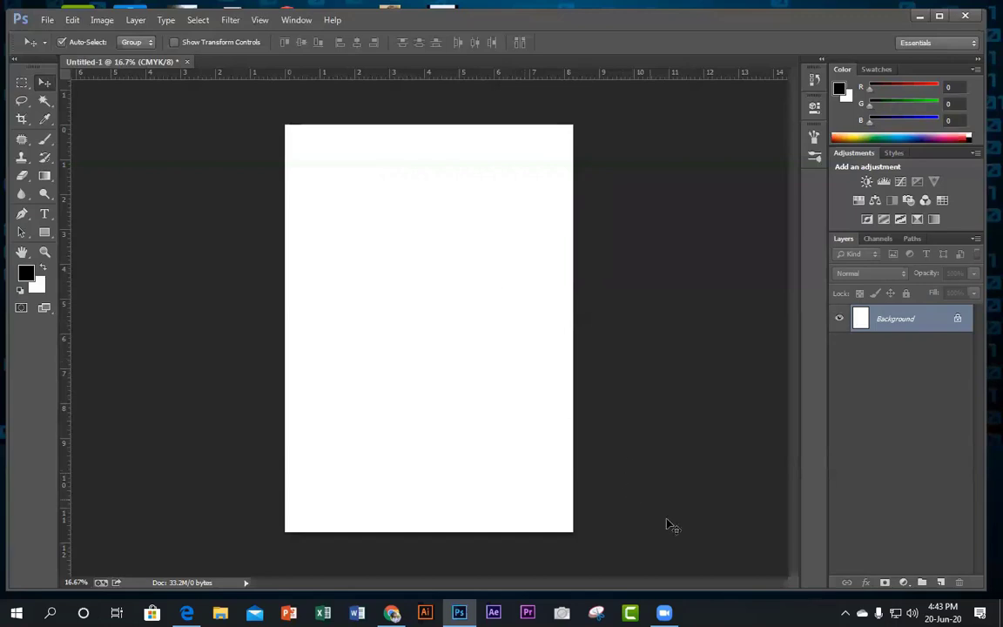
Return to the PDF class notes in Microsoft Edge to review the Layer instruction.
click(920, 14)
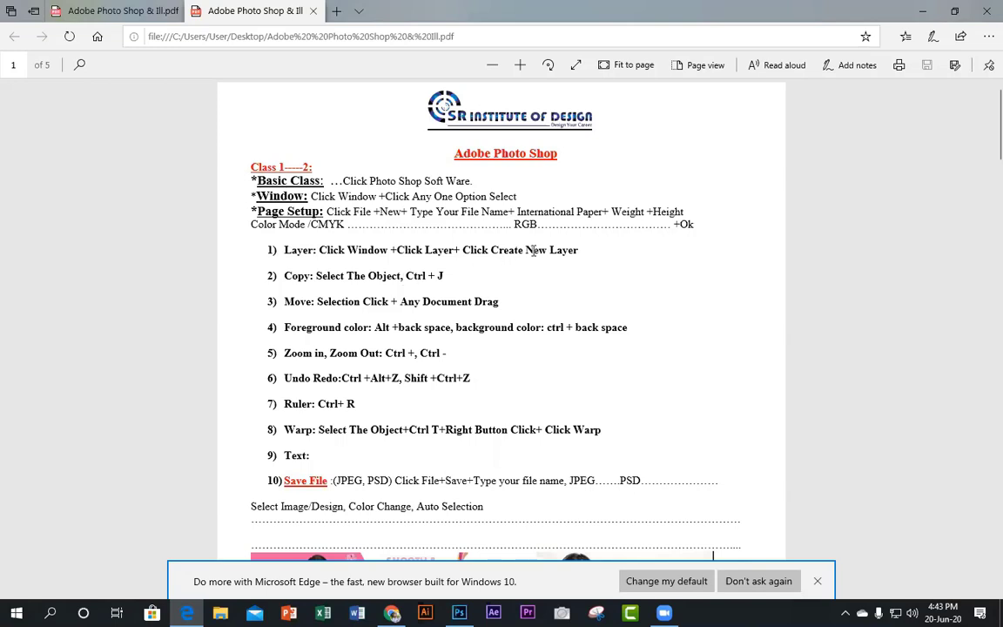
Review the Move and Layer instructions in the class notes and switch back to Photoshop.
drag(283, 303, 501, 303)
click(514, 311)
drag(266, 252, 564, 251)
click(517, 252)
key(alt+Tab)
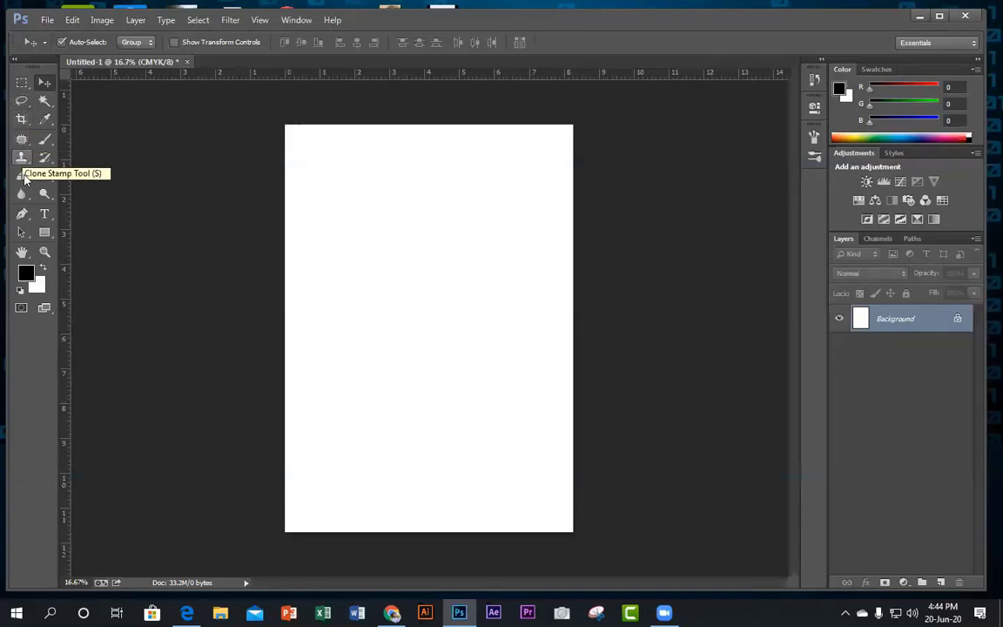
With the Rectangular Marquee Tool, draw a trial selection about 7 by 4.3 in across the page and deselect it.
click(25, 87)
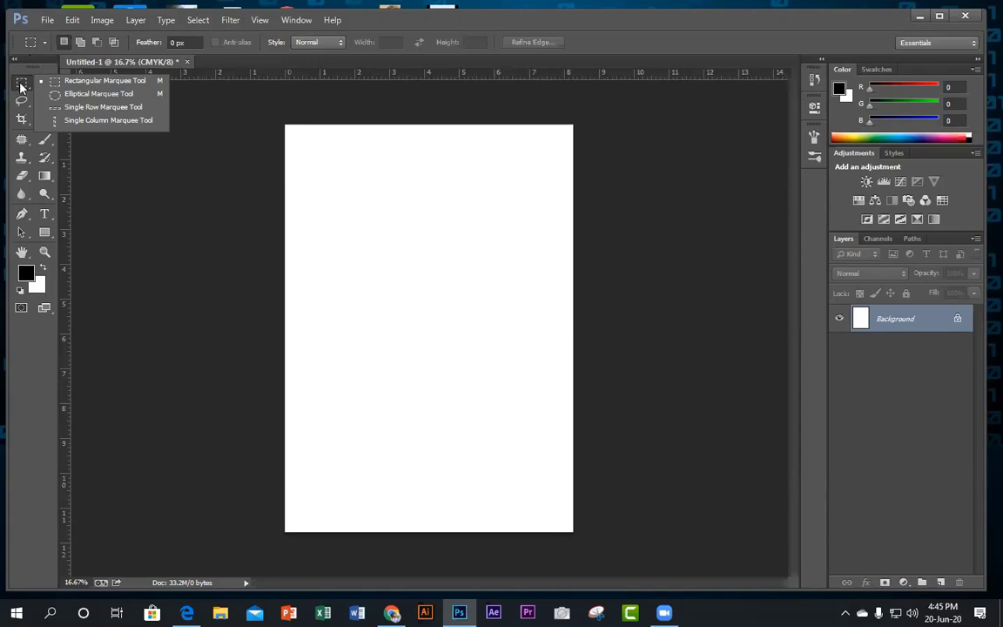
click(80, 84)
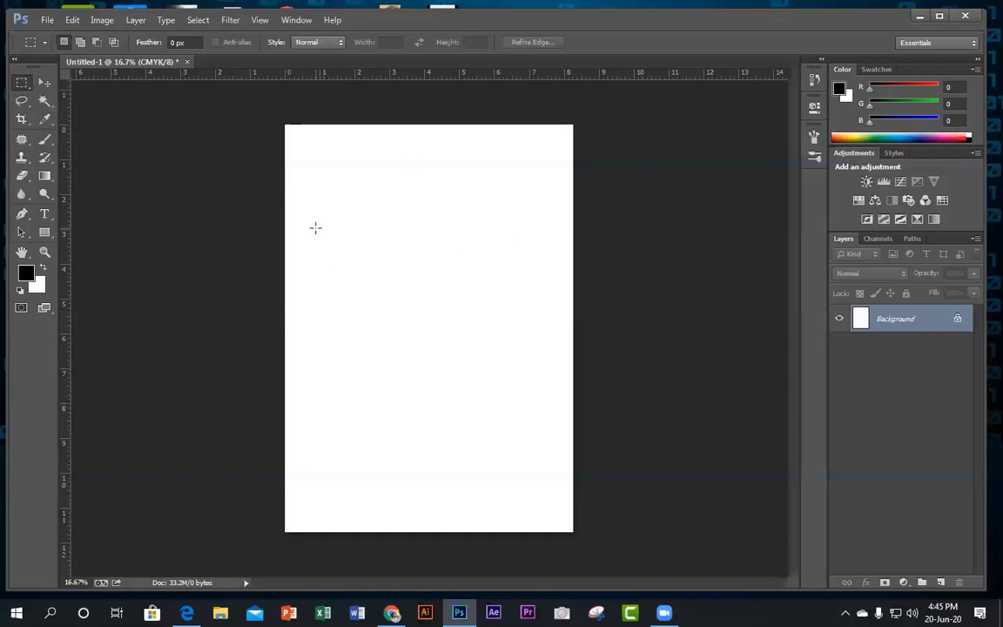
drag(316, 227, 563, 376)
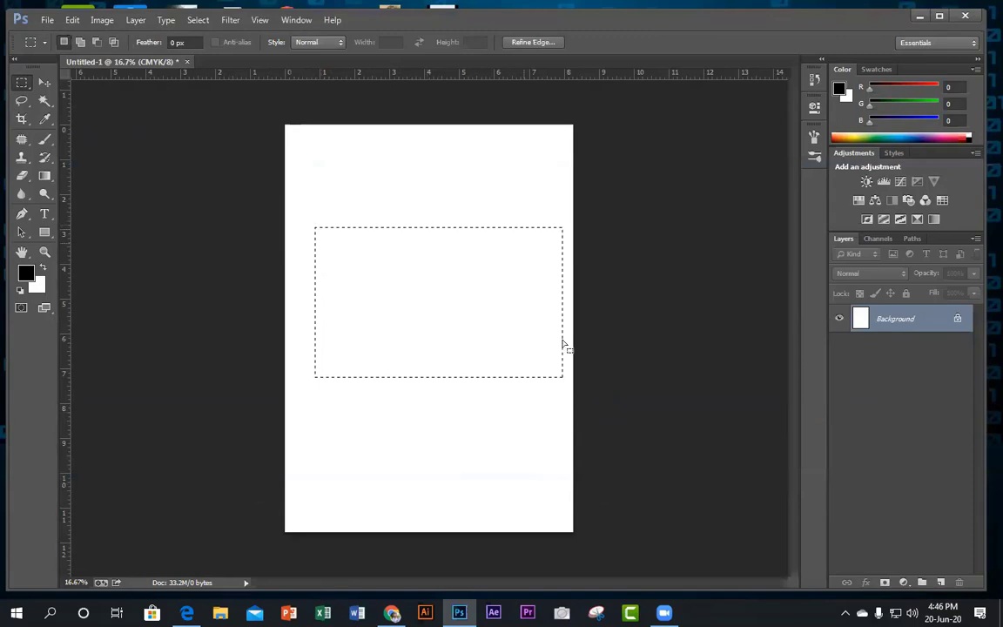
key(ctrl+d)
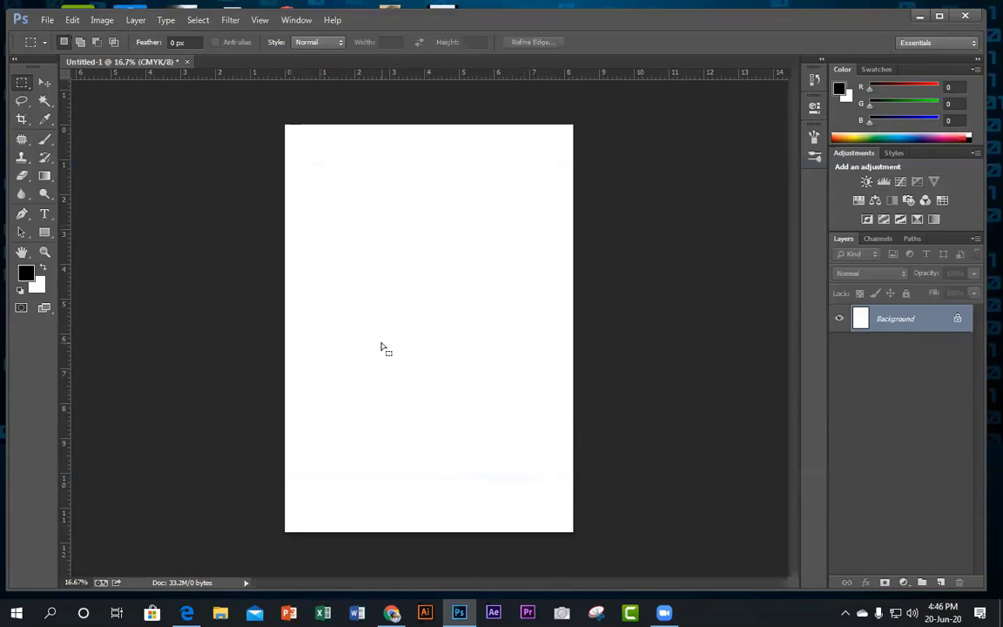
Draw several trial rectangular selections, finishing with one about 7.8 by 4.2 in across the upper half of the page.
drag(296, 190, 560, 518)
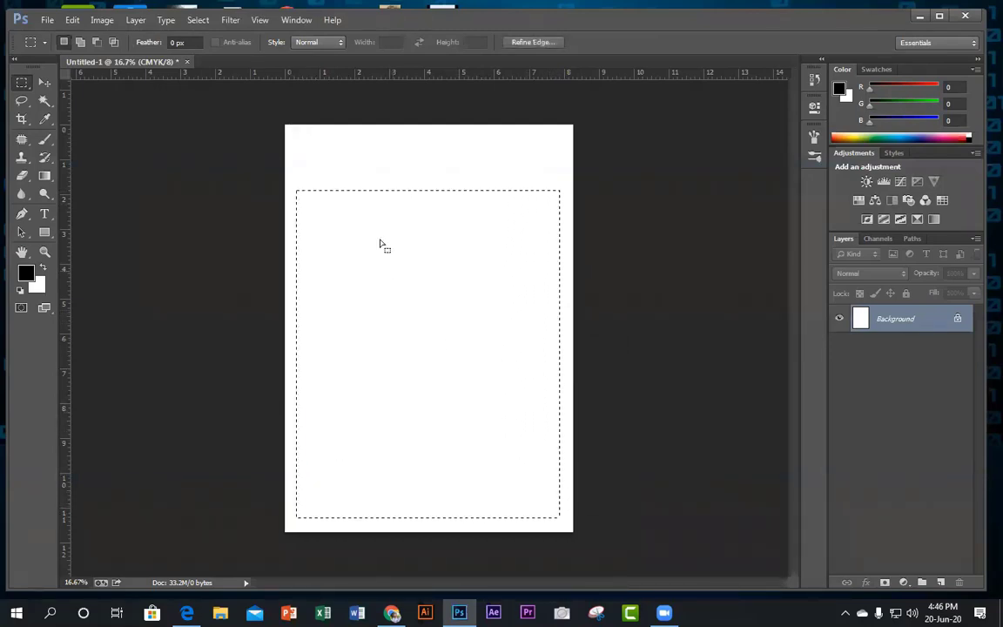
drag(309, 159, 463, 352)
drag(355, 234, 378, 289)
drag(342, 185, 456, 305)
click(424, 343)
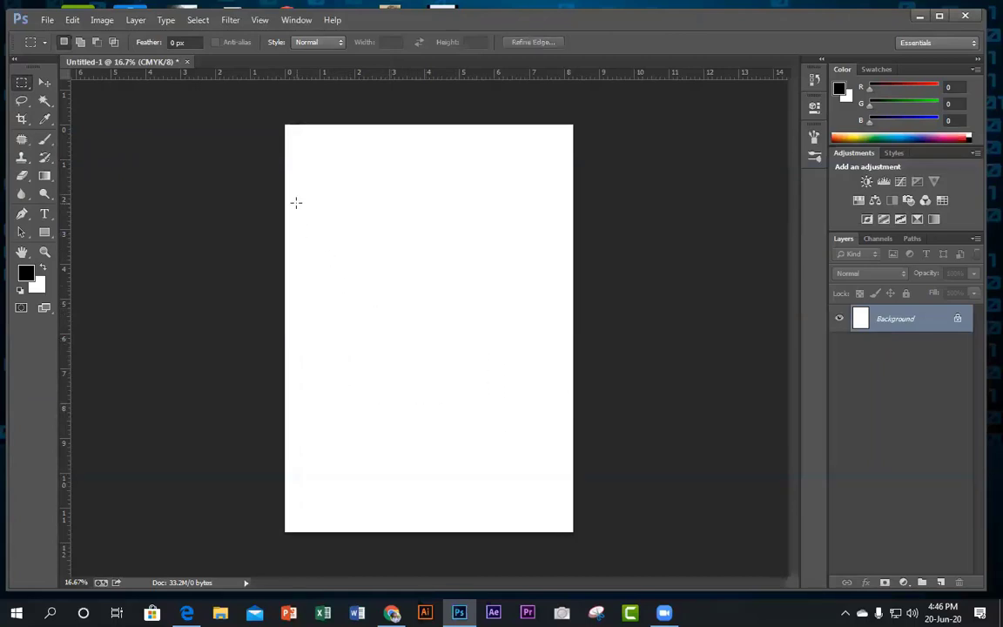
drag(305, 219, 564, 342)
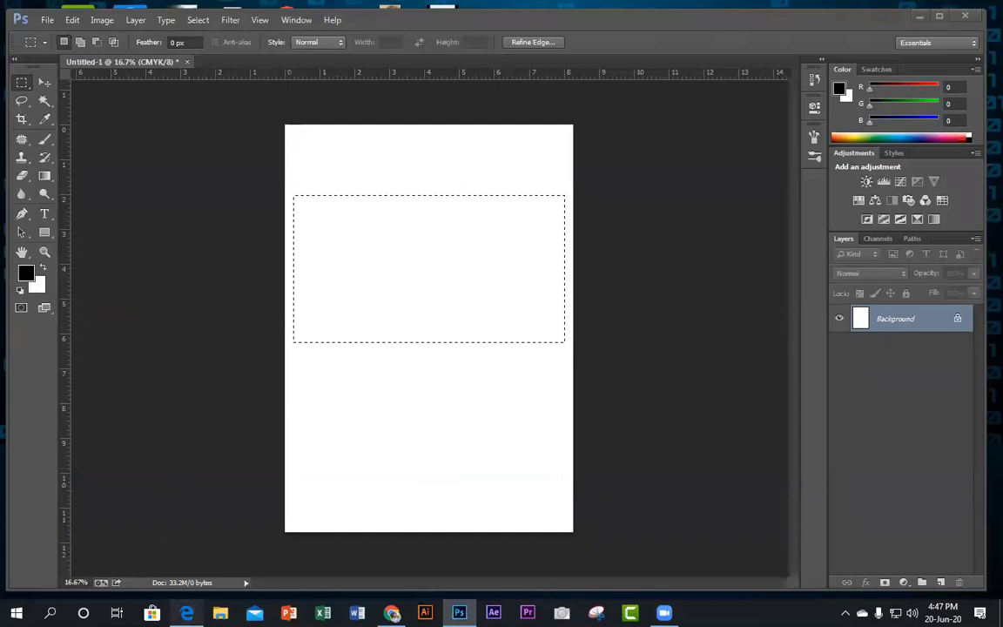
Review the foreground and background color instructions in the Edge class notes and return to Photoshop.
click(187, 612)
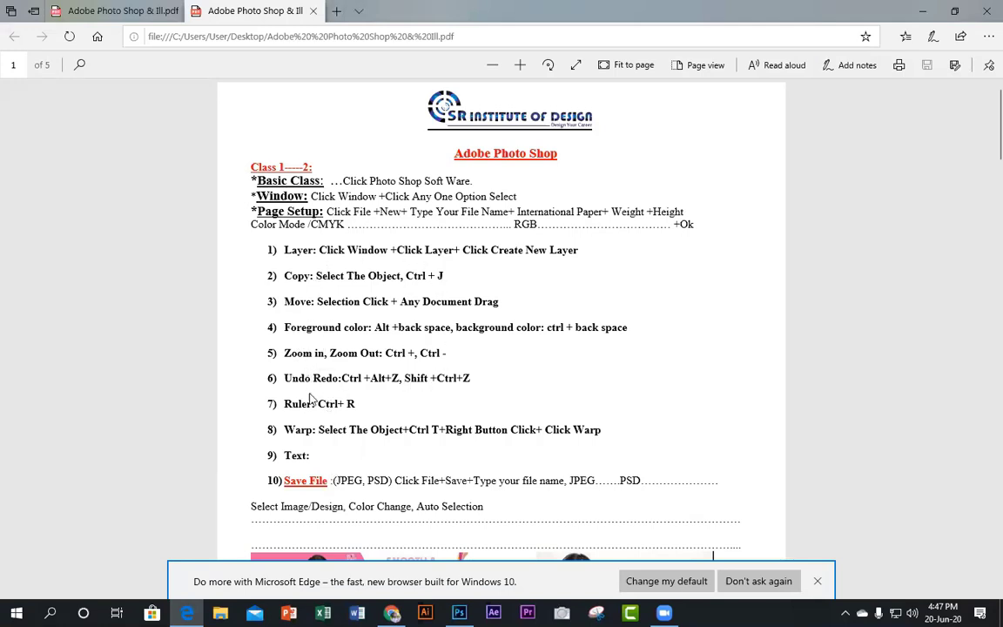
double_click(346, 355)
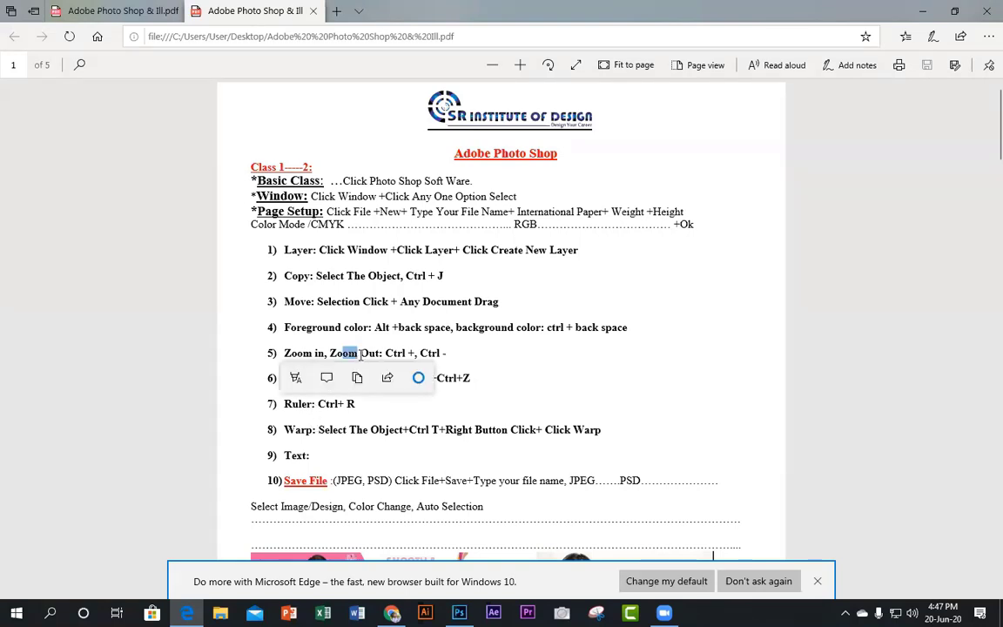
click(342, 353)
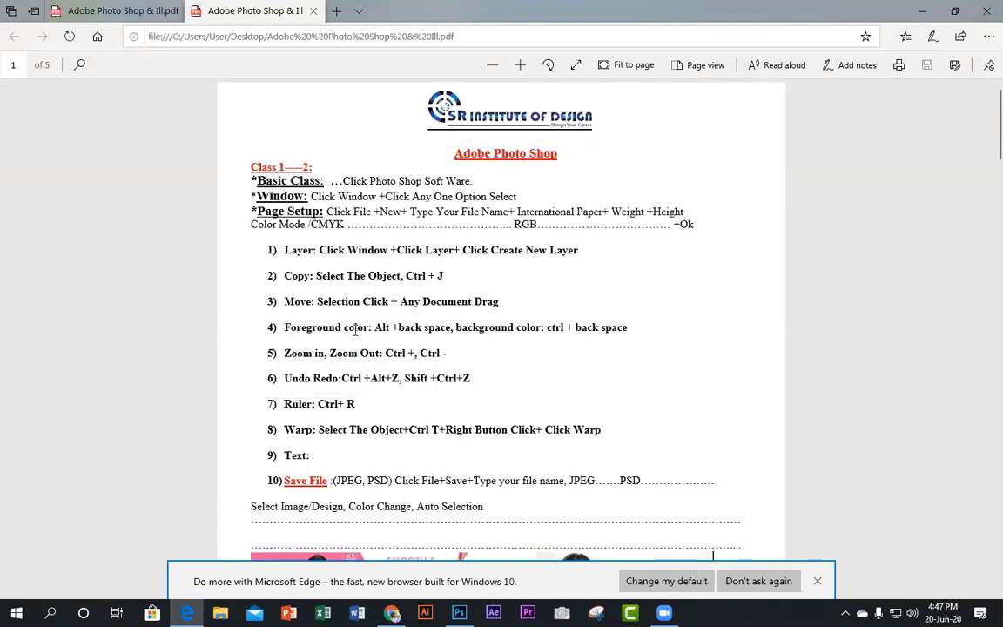
drag(456, 327, 540, 329)
drag(286, 327, 369, 328)
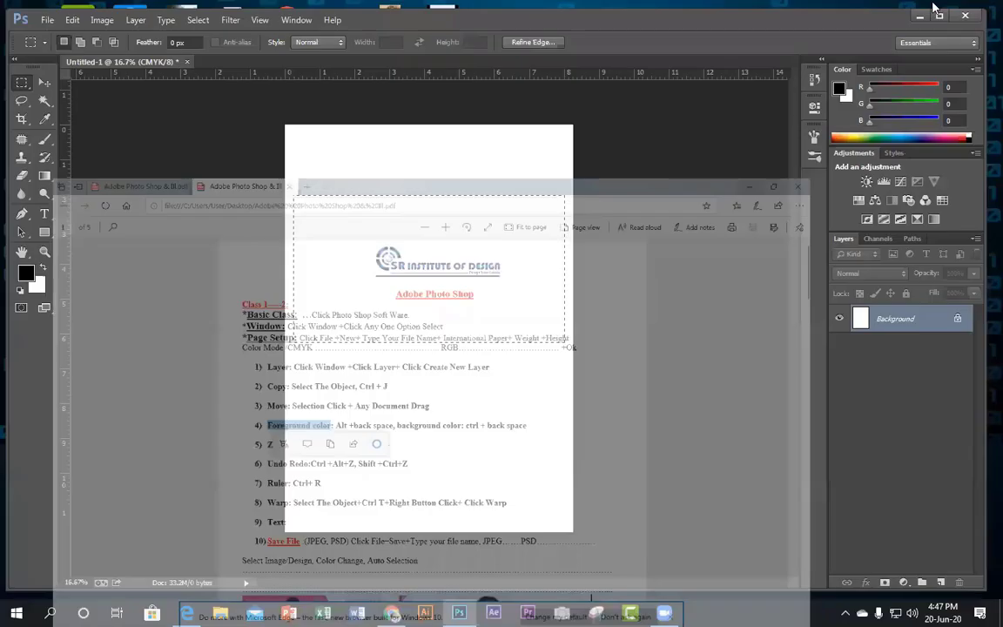
click(922, 11)
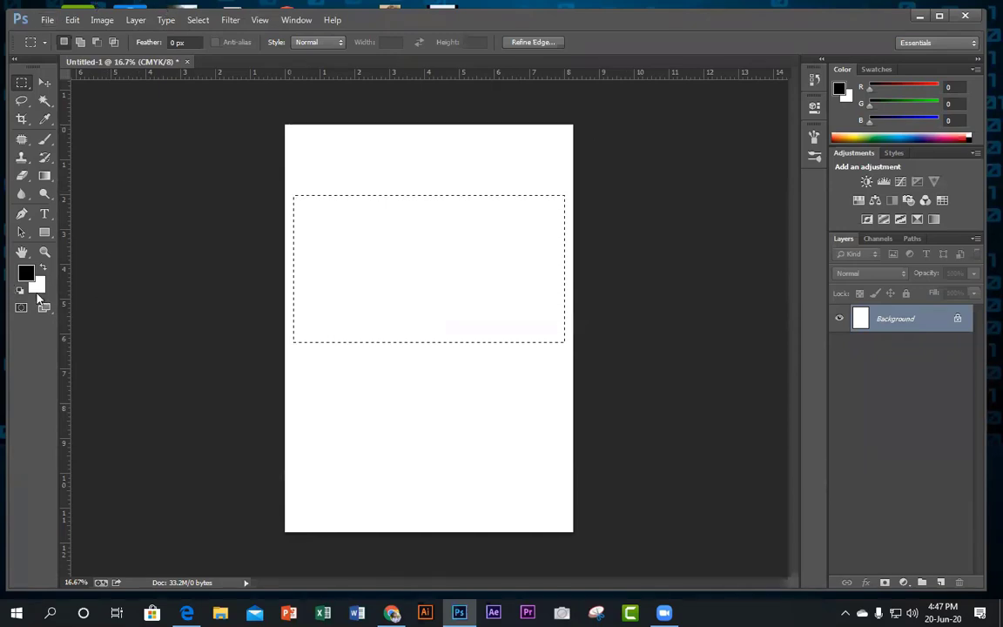
Set the foreground color to a dark green, #0e9807.
click(31, 270)
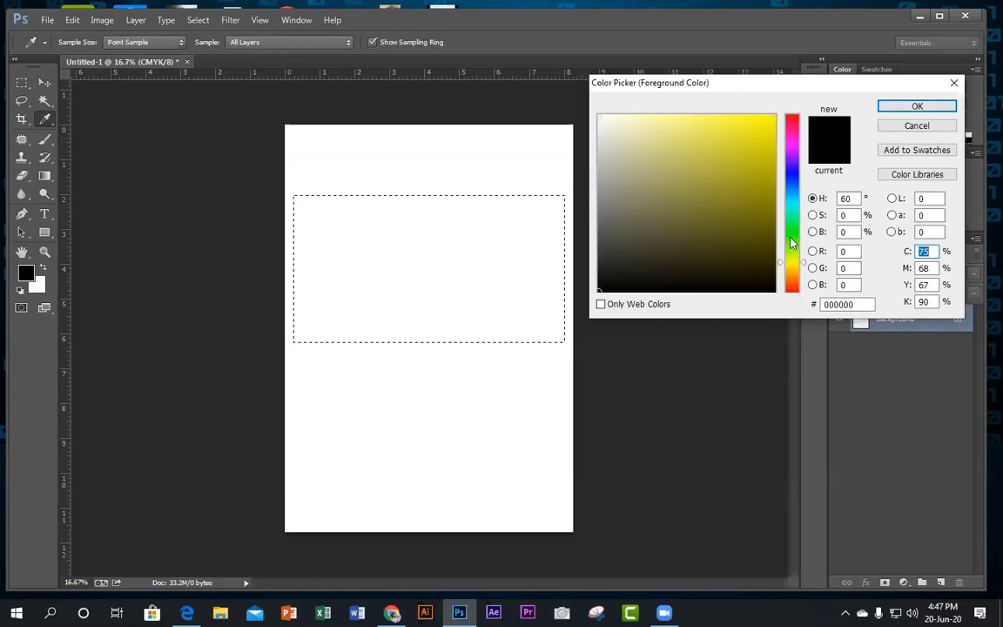
drag(806, 266, 807, 239)
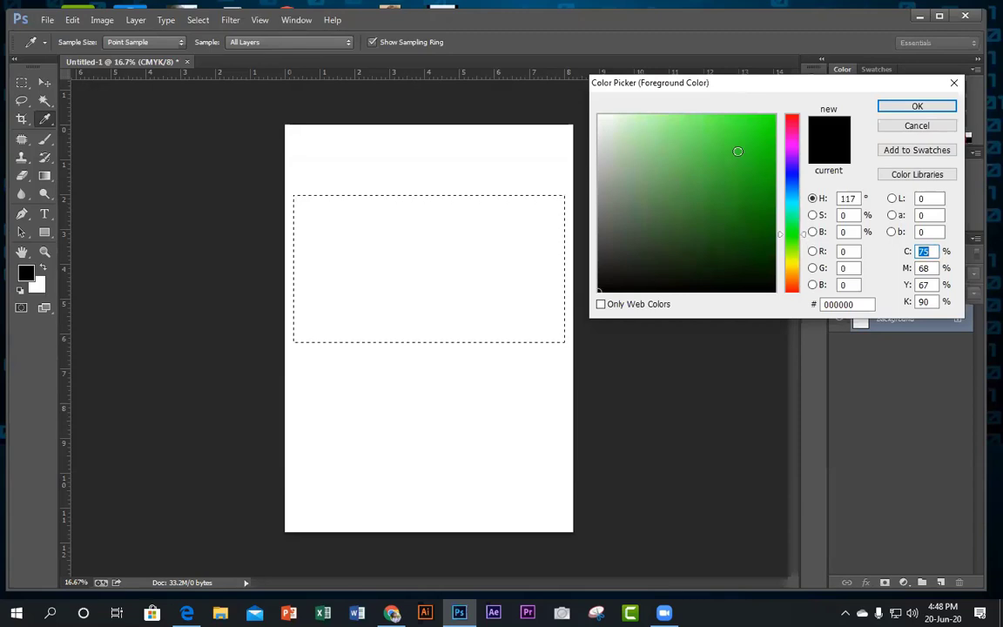
click(620, 132)
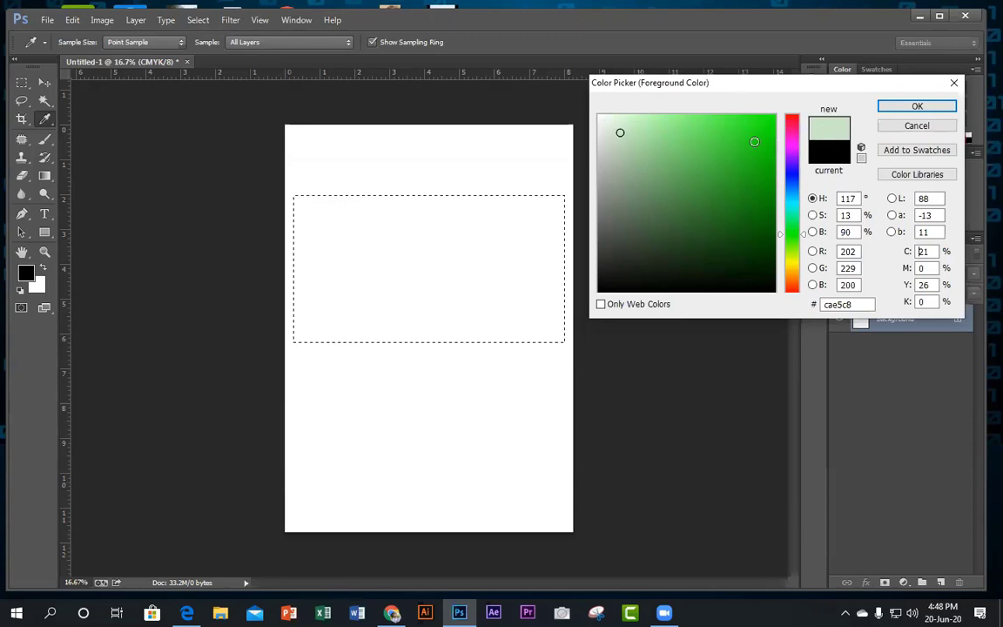
mouse_move(753, 126)
mouse_down()
mouse_move(752, 158)
mouse_move(732, 179)
mouse_move(757, 197)
mouse_move(766, 175)
mouse_move(761, 208)
mouse_move(763, 171)
mouse_move(767, 187)
mouse_up()
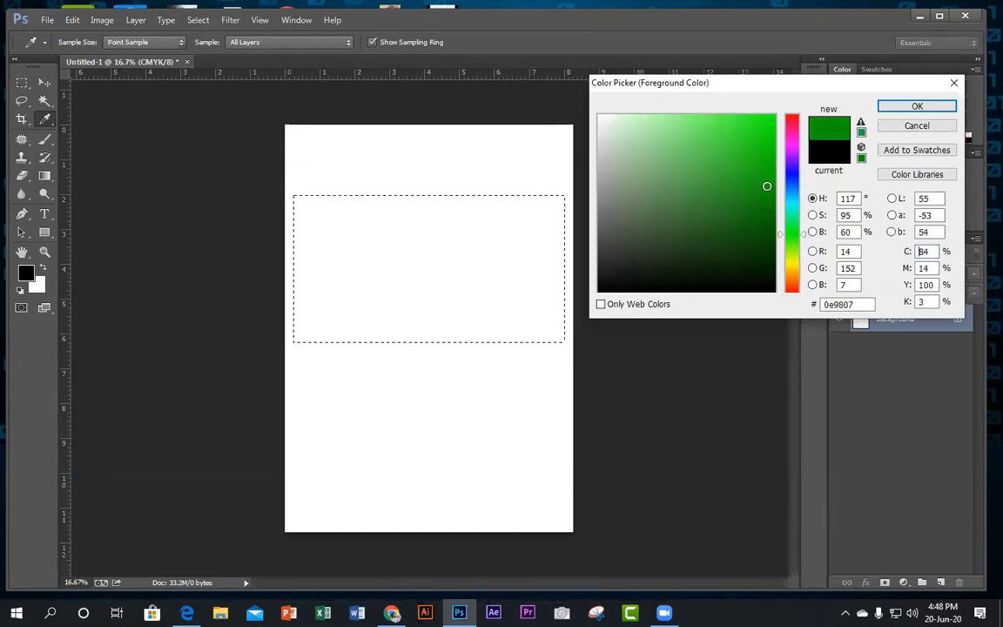
click(918, 107)
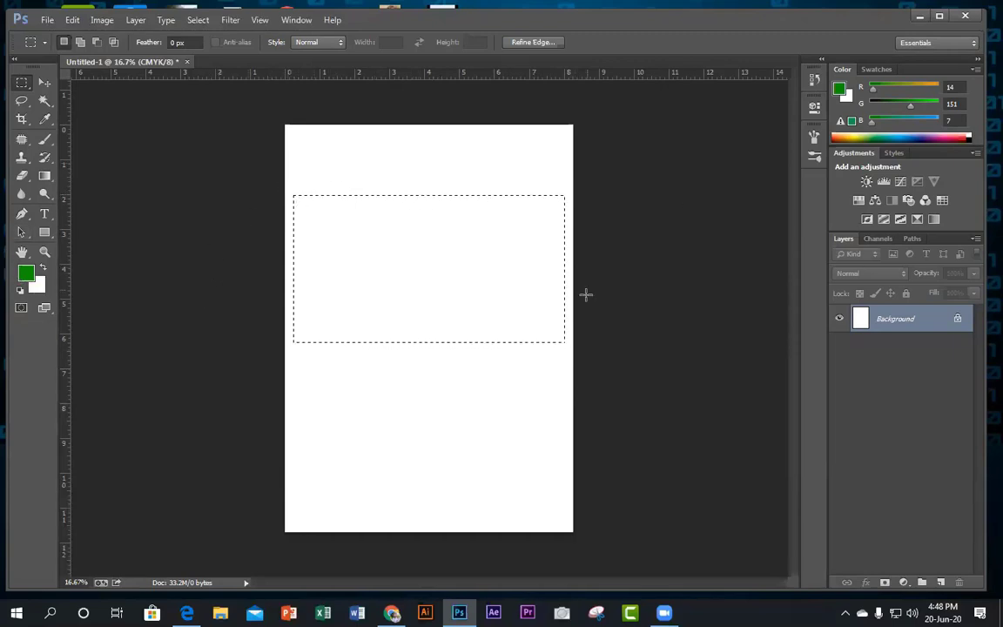
Recheck the green in the foreground color picker and fill the rectangular selection with it.
click(30, 275)
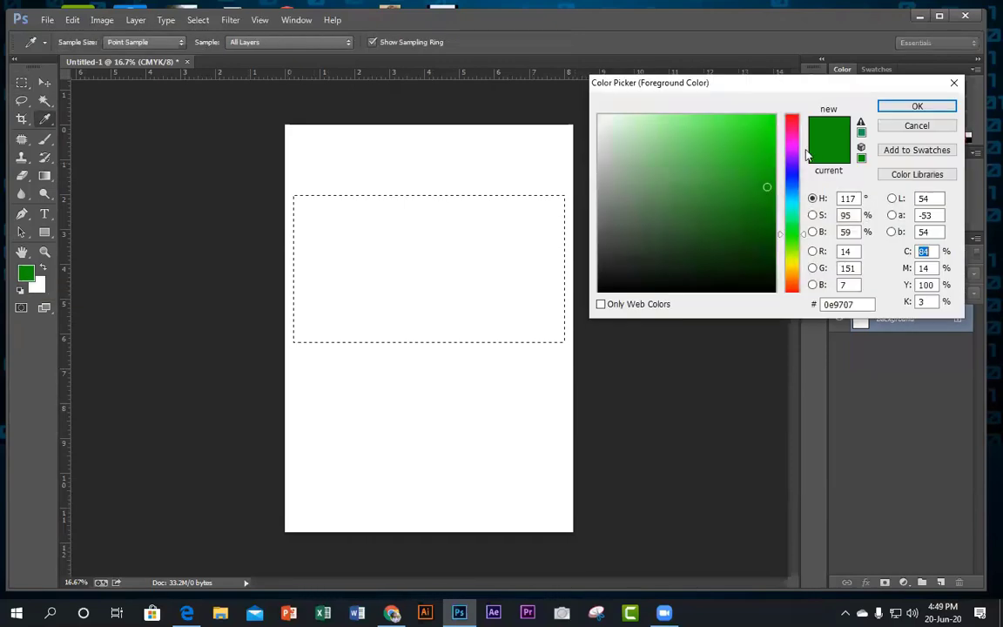
click(910, 108)
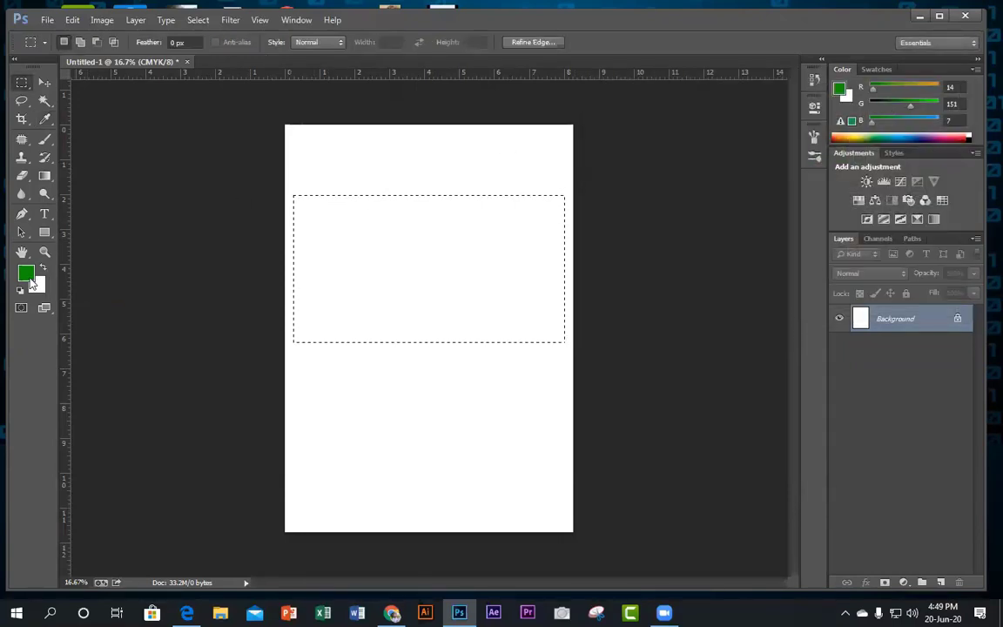
key(alt+BackSpace)
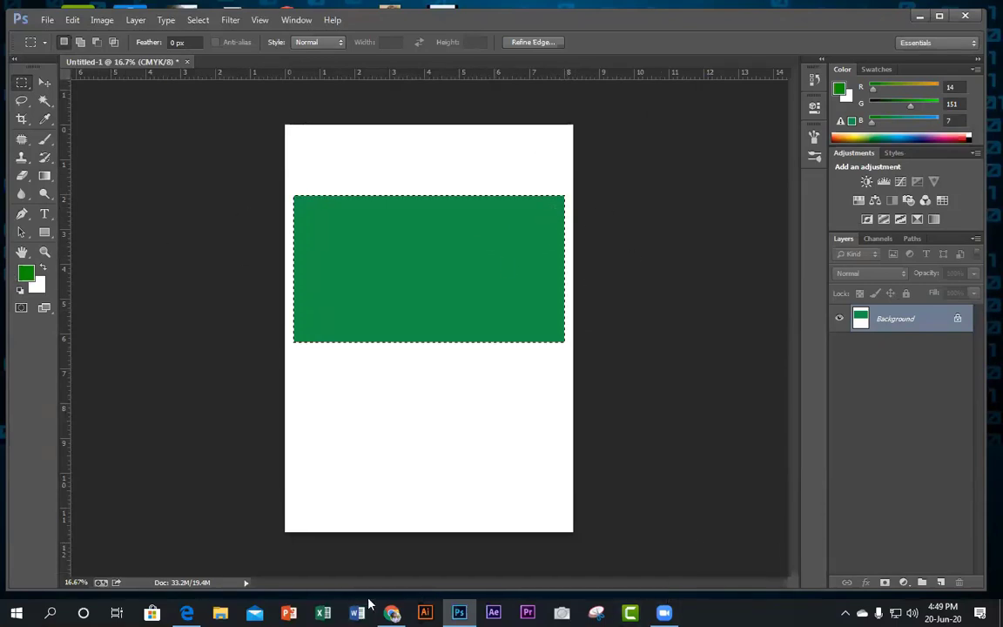
Create a new text document on the desktop and write "ALT+Backspace" in it with Notepad.
click(919, 16)
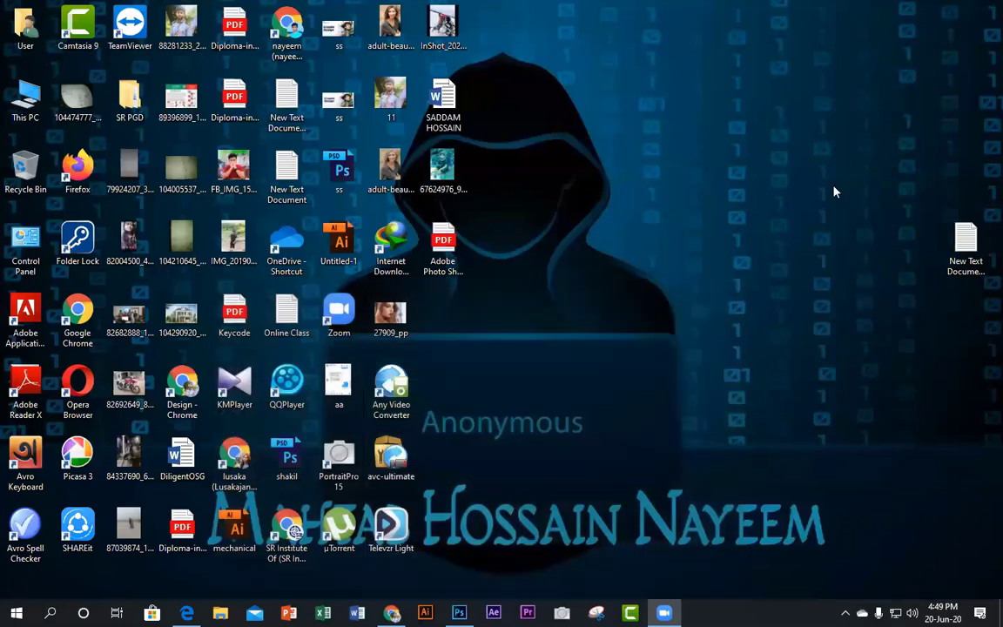
right_click(632, 205)
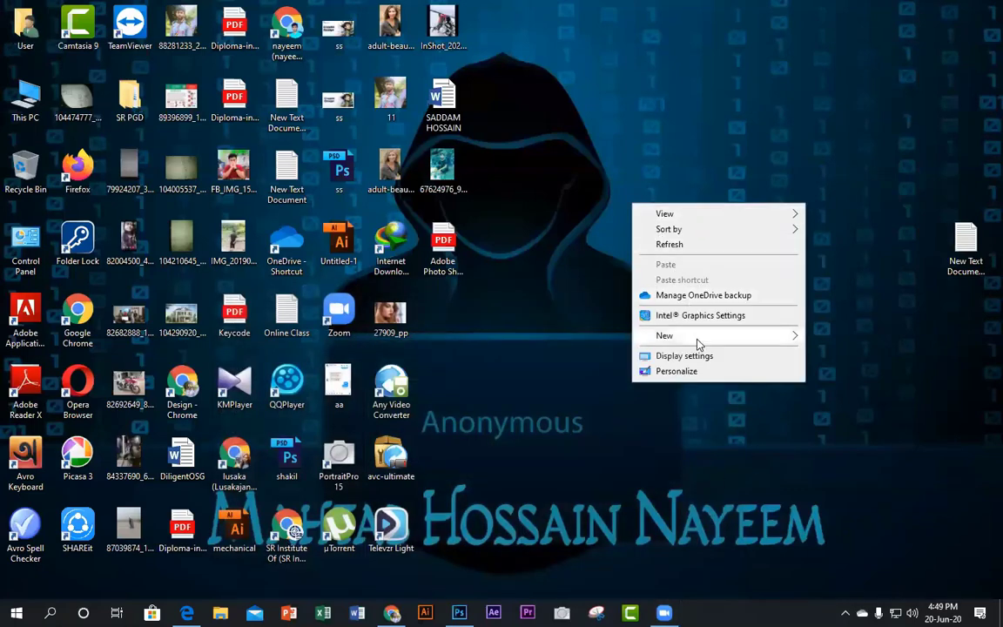
mouse_move(795, 343)
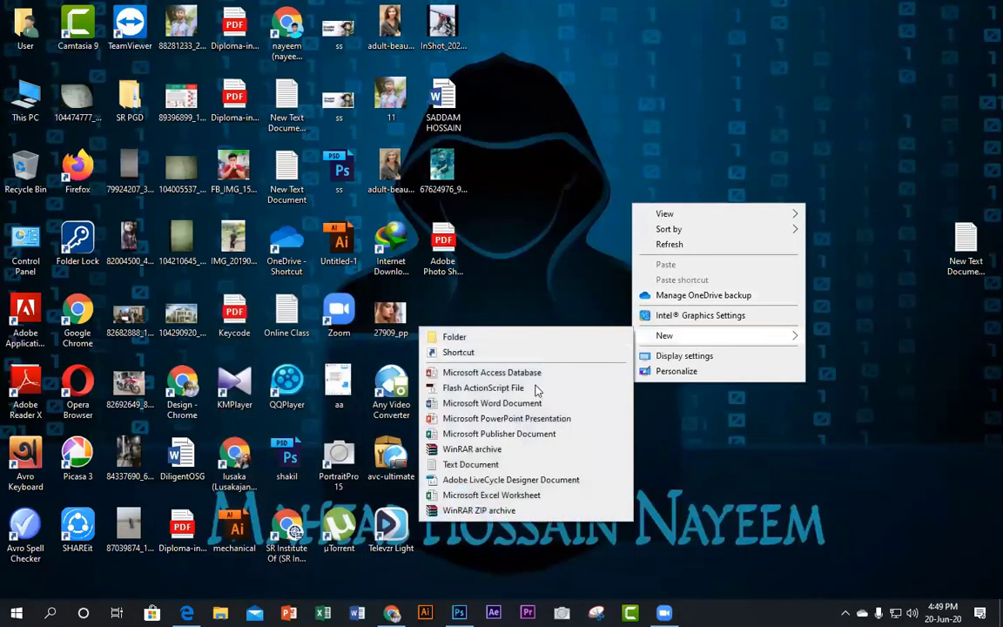
click(470, 464)
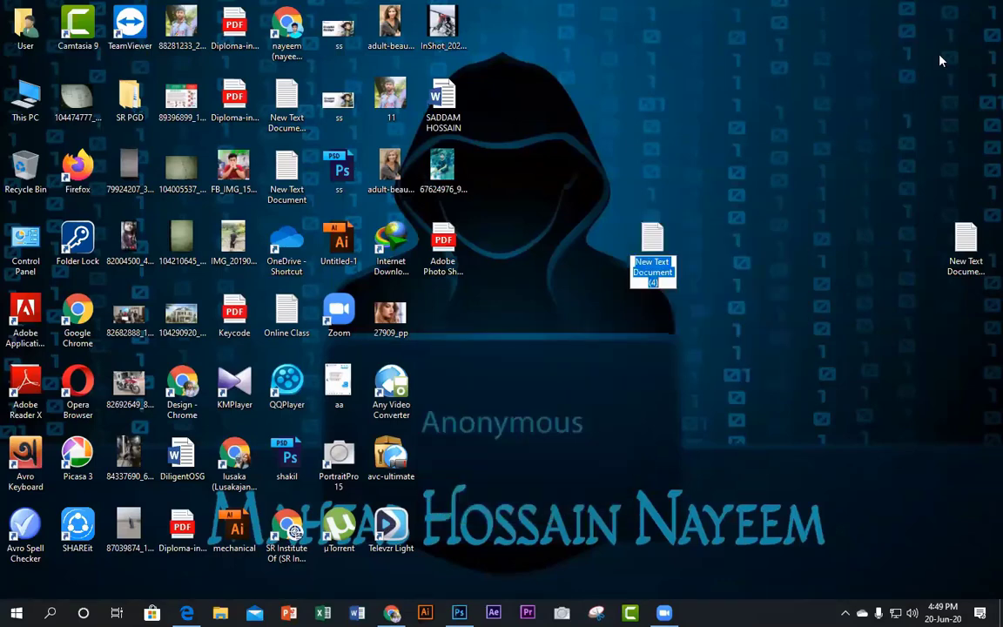
click(653, 239)
double_click(653, 239)
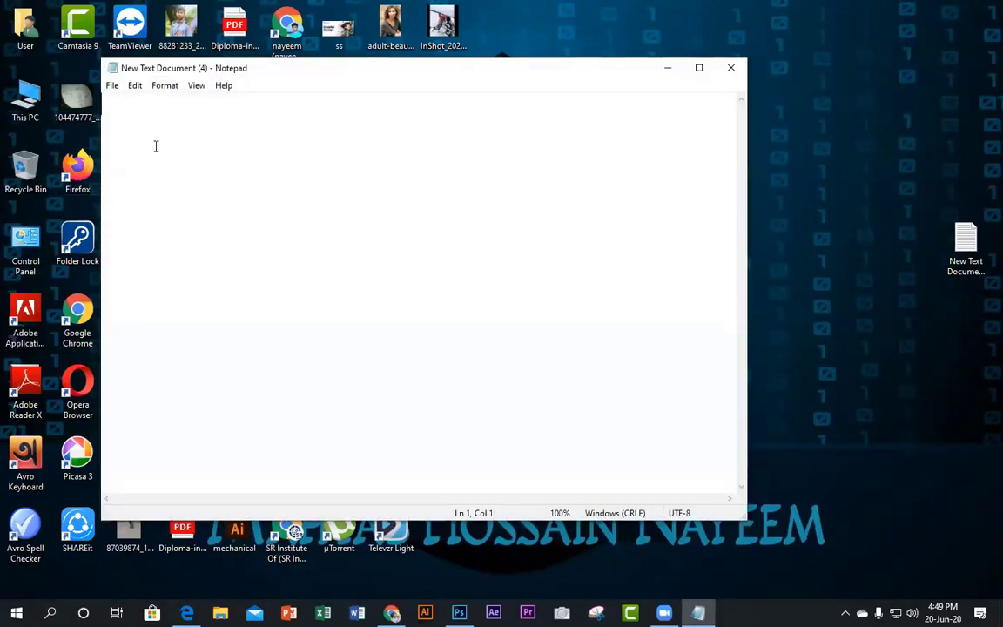
text(A)
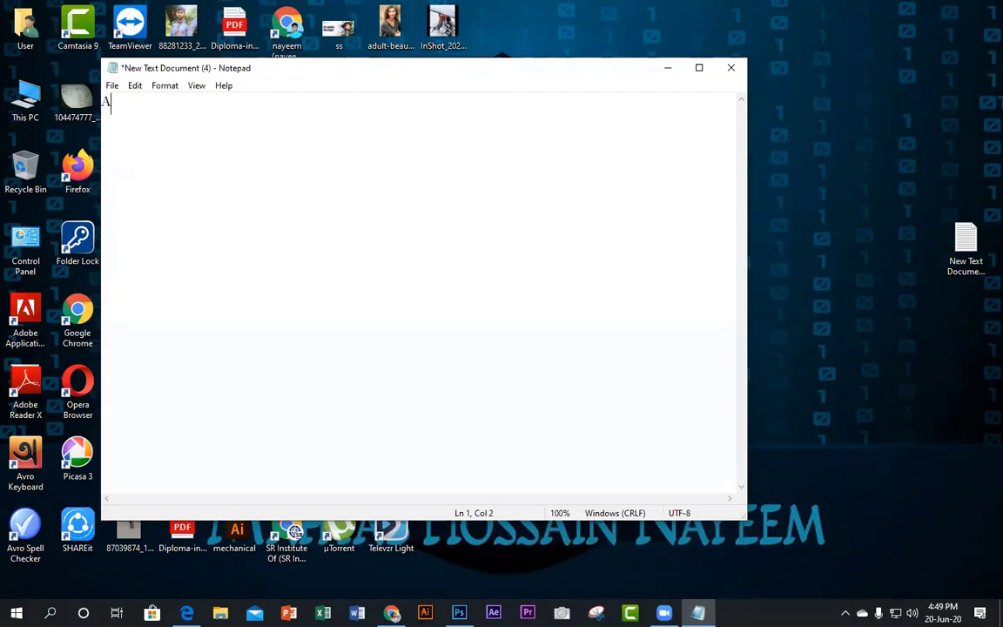
text(LT+Backspace)
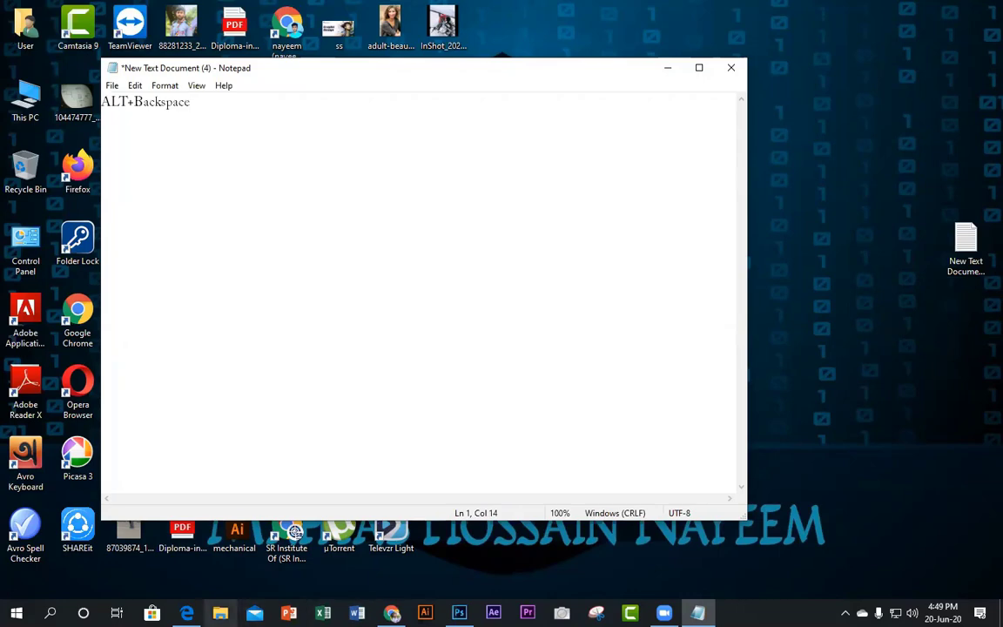
Switch to the class notes in Edge and review the foreground color fill shortcut.
key(alt+Tab)
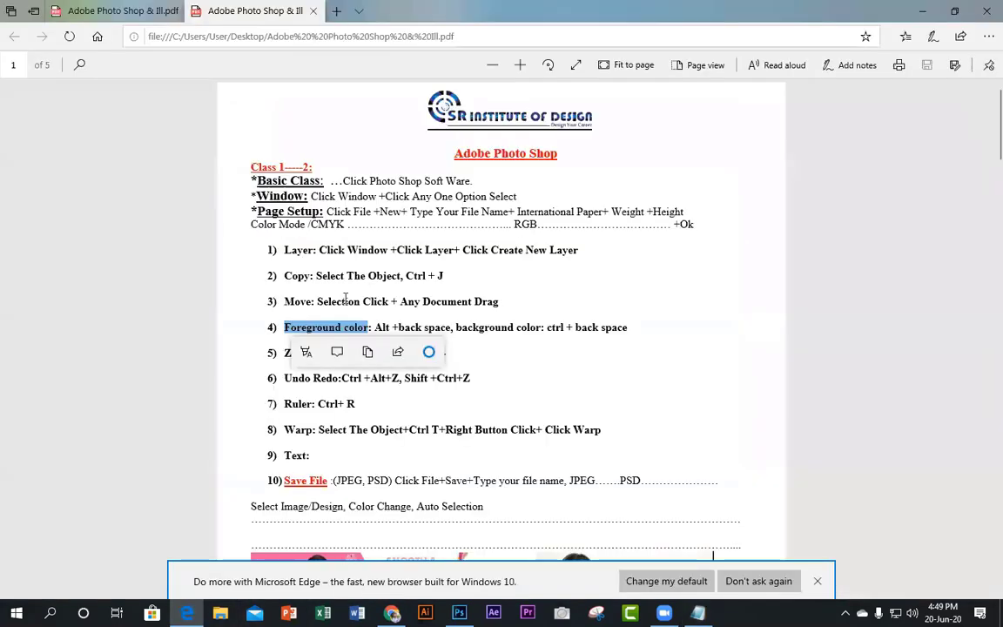
click(384, 326)
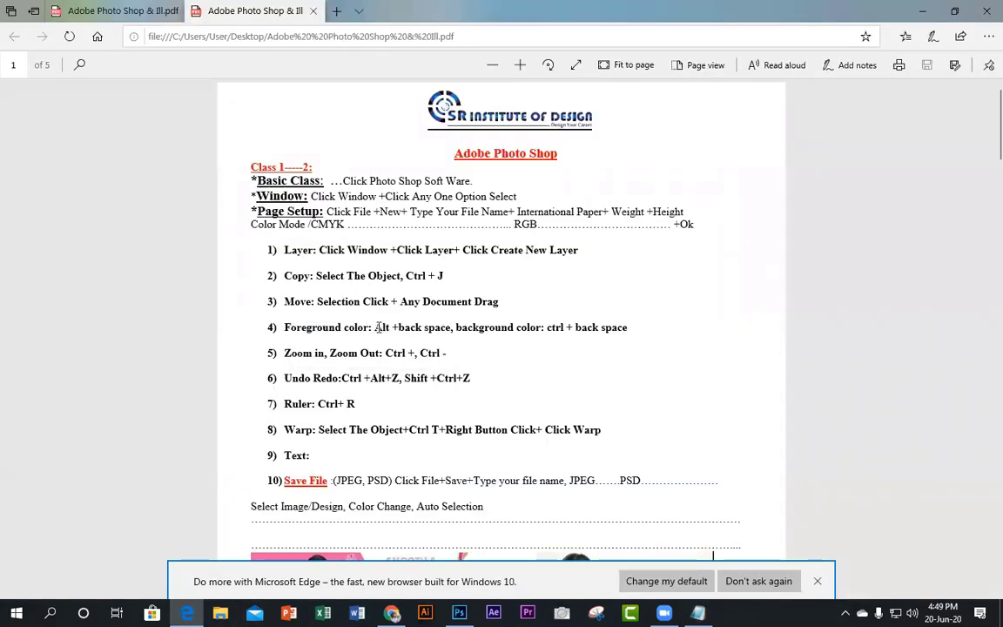
drag(376, 327, 452, 329)
click(386, 328)
drag(375, 328, 453, 329)
click(395, 323)
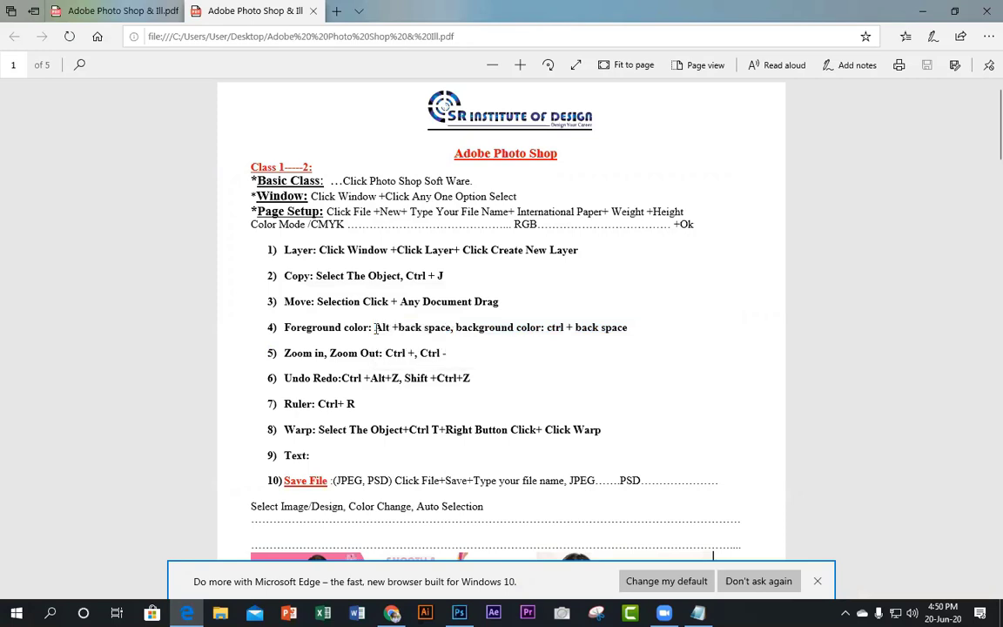
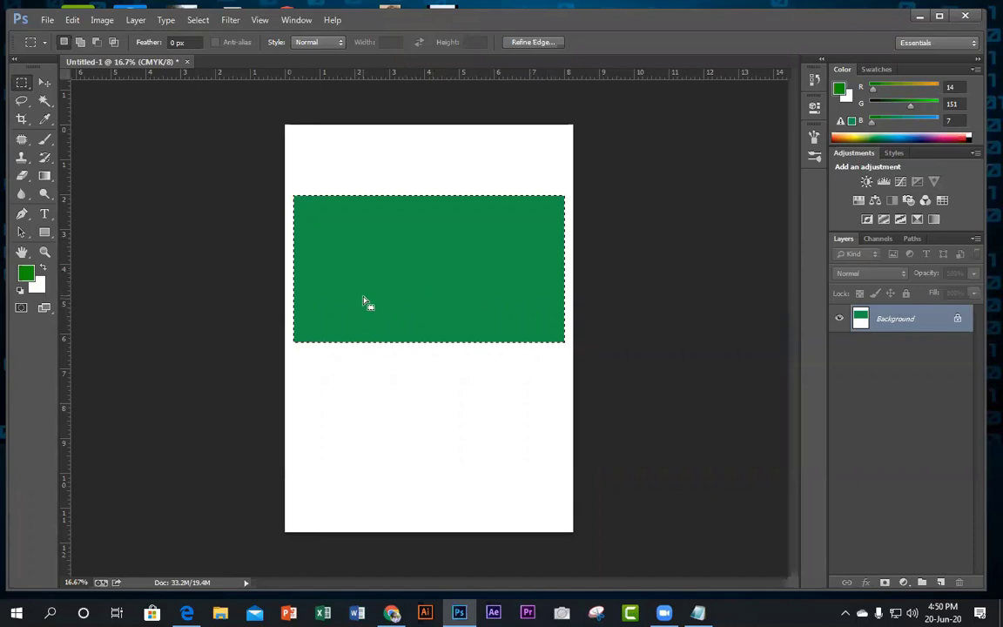
Deselect the green rectangle and draw an oval selection inside it with the Elliptical Marquee tool.
right_click(378, 251)
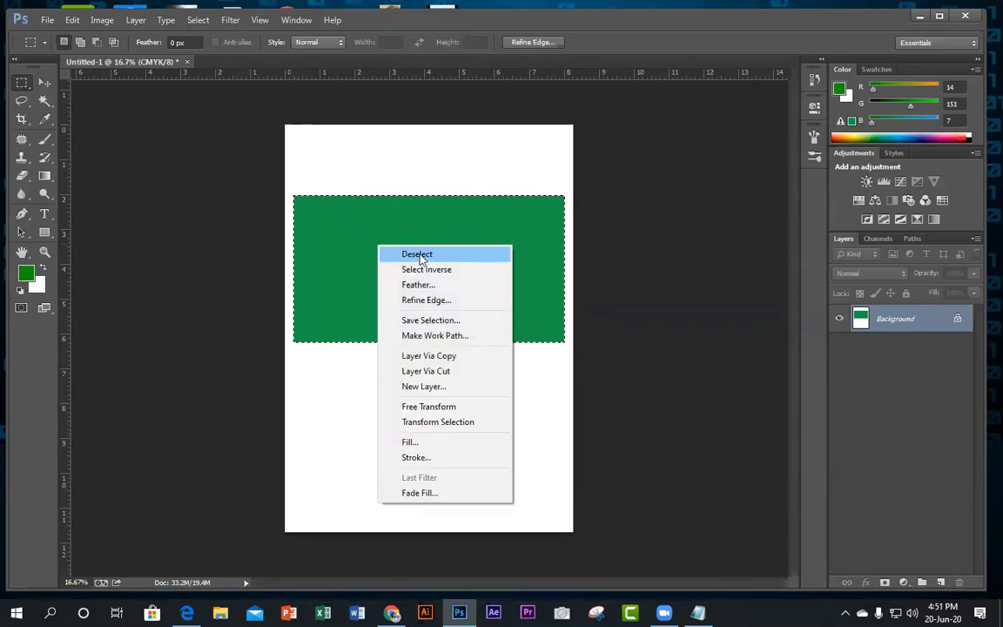
click(420, 258)
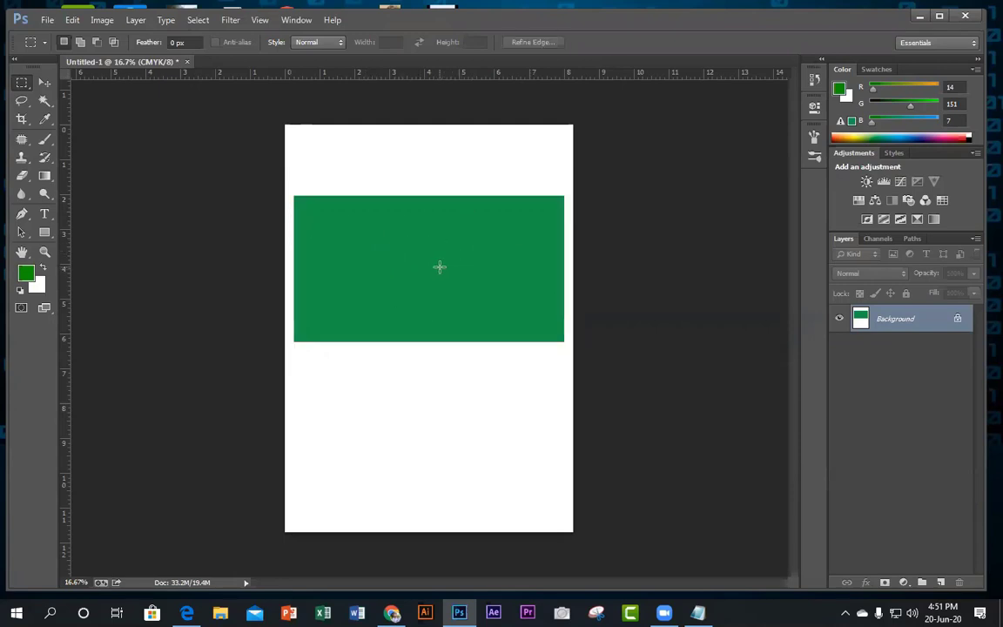
right_click(20, 85)
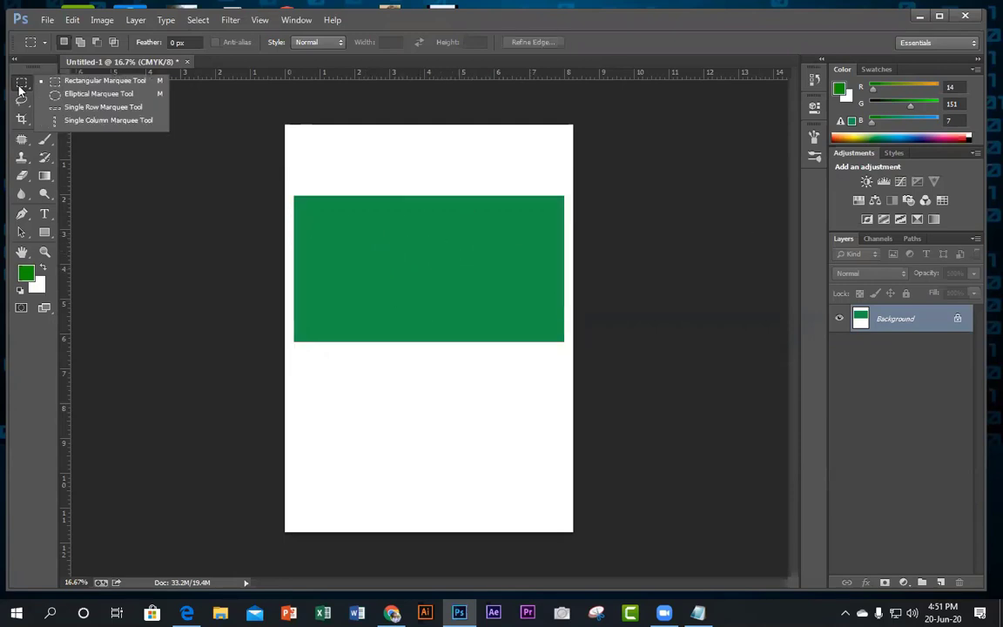
click(100, 94)
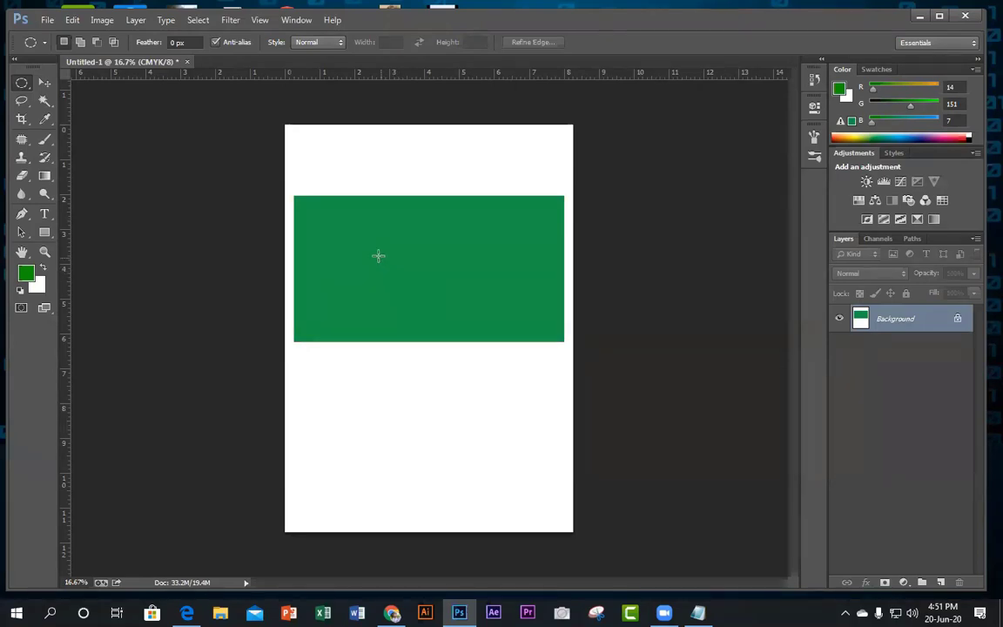
drag(357, 236, 512, 303)
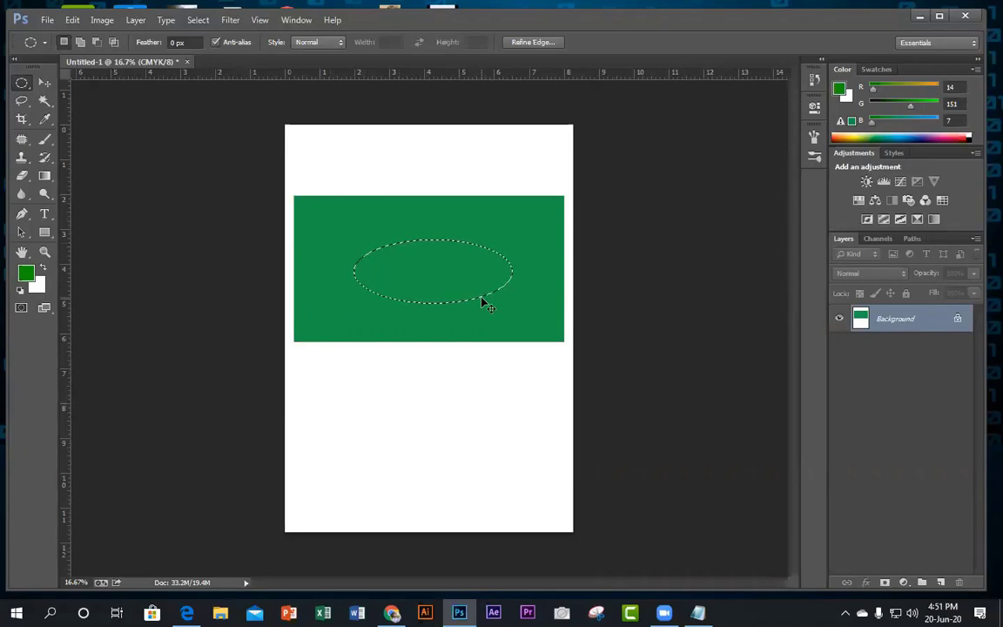
Replace the oval selection with a perfectly circular one about 2.6 in across inside the green rectangle.
right_click(452, 254)
click(488, 262)
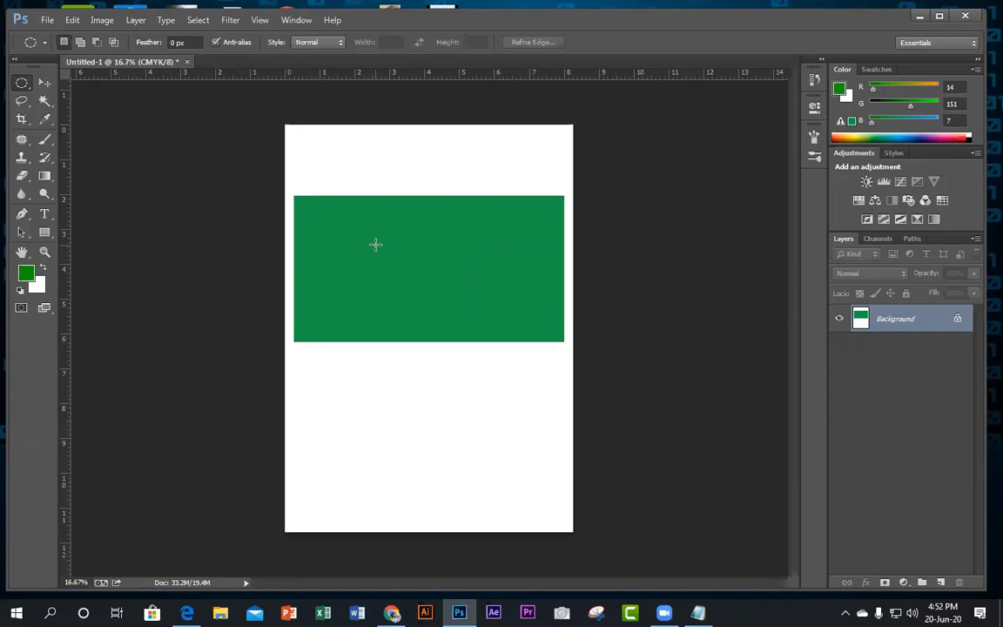
drag(376, 244, 512, 334)
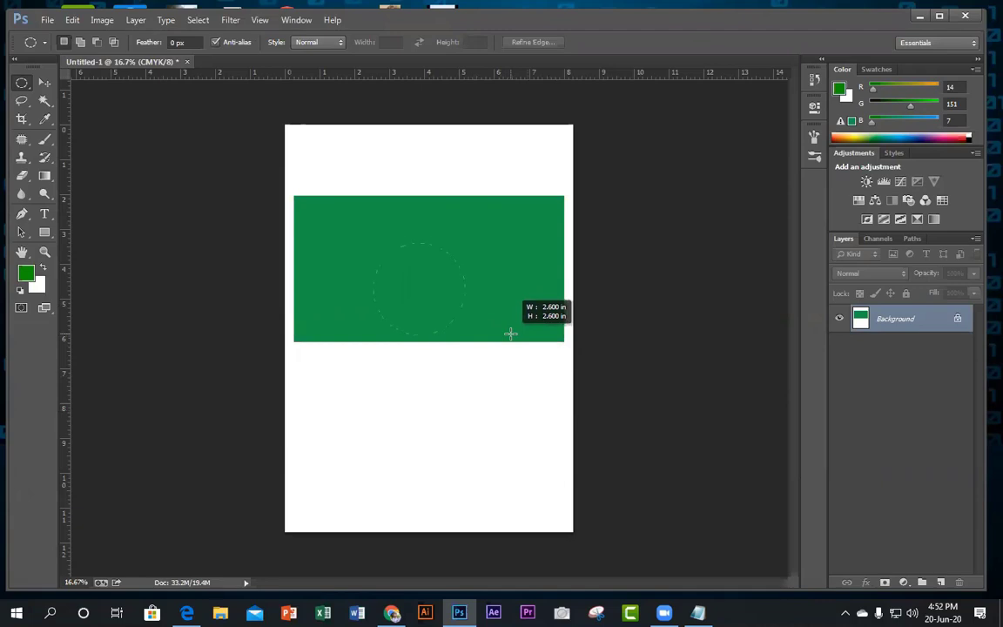
drag(511, 334, 511, 334)
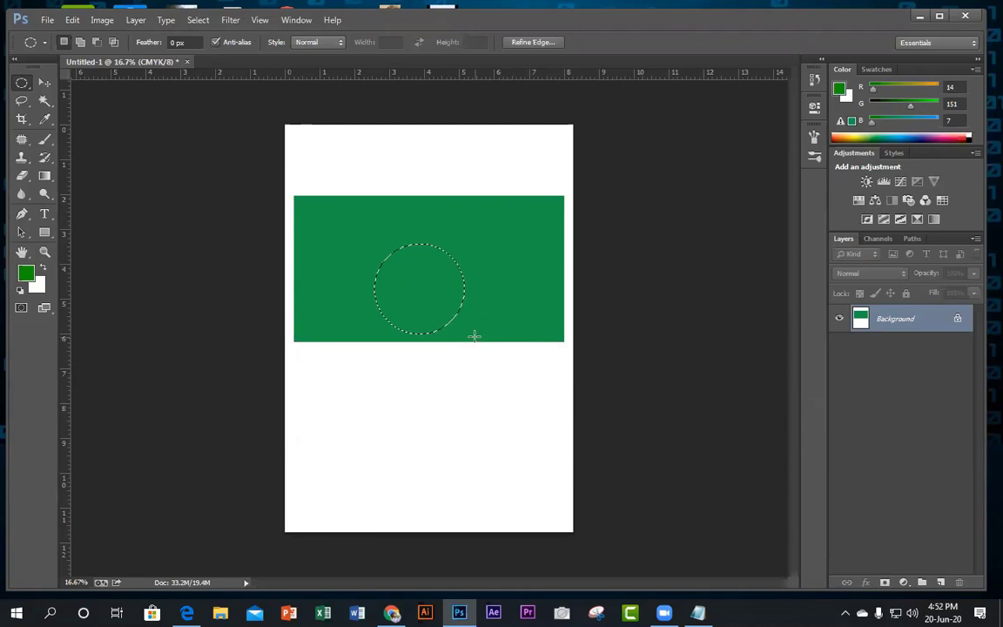
Set the background color to a bright red.
click(40, 289)
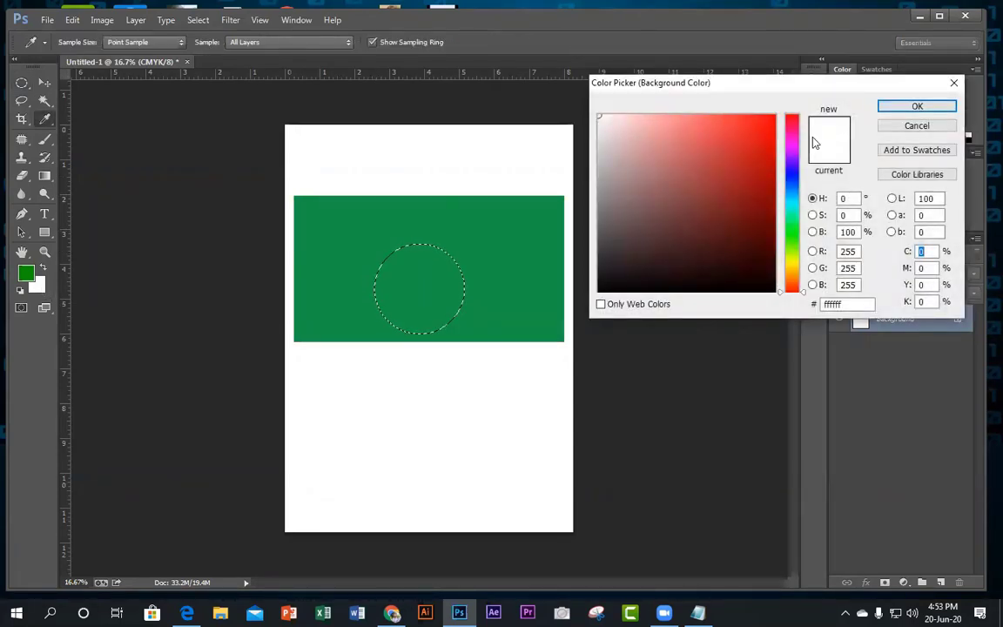
click(762, 124)
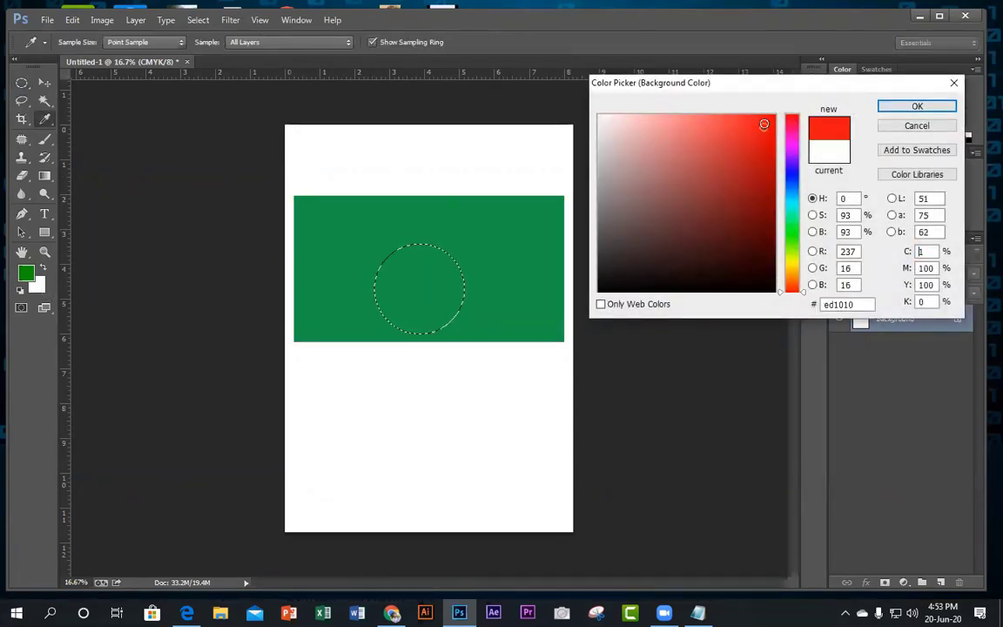
click(770, 150)
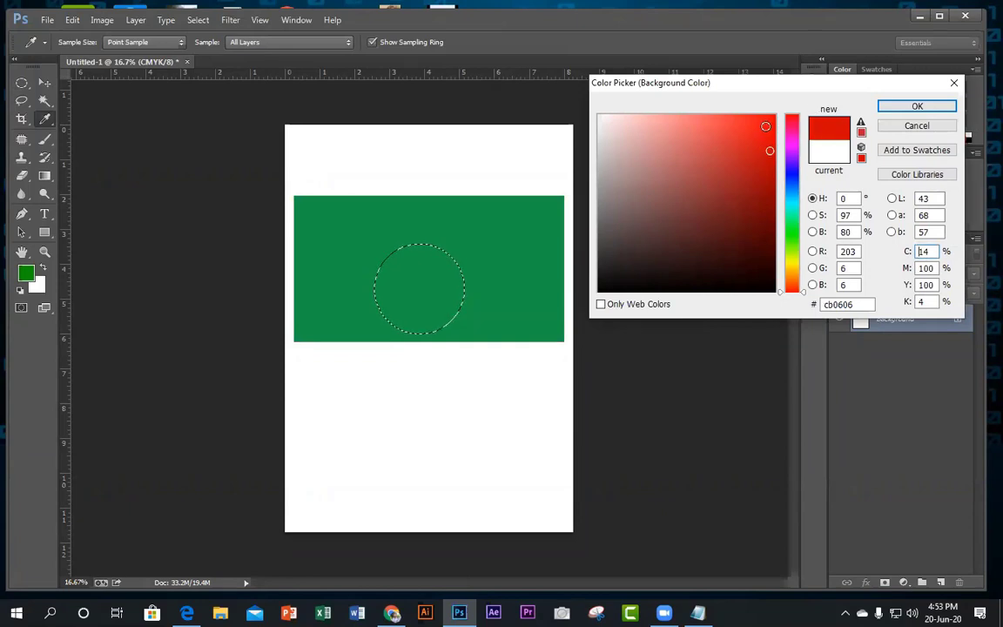
click(764, 129)
click(917, 106)
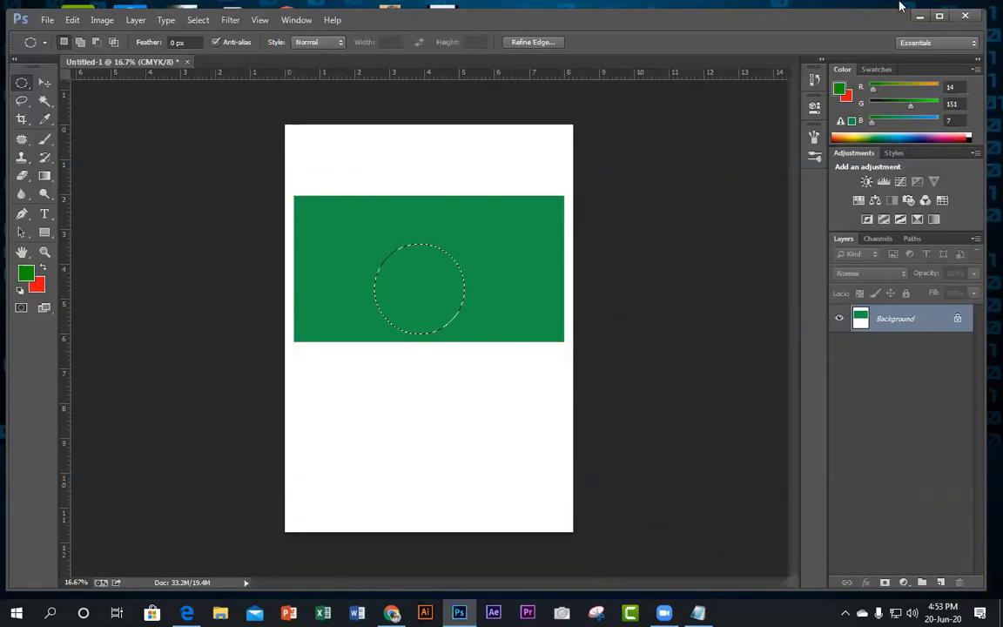
Switch to the class notes in Edge, review the foreground and background color fill shortcuts, and return to Photoshop.
click(186, 612)
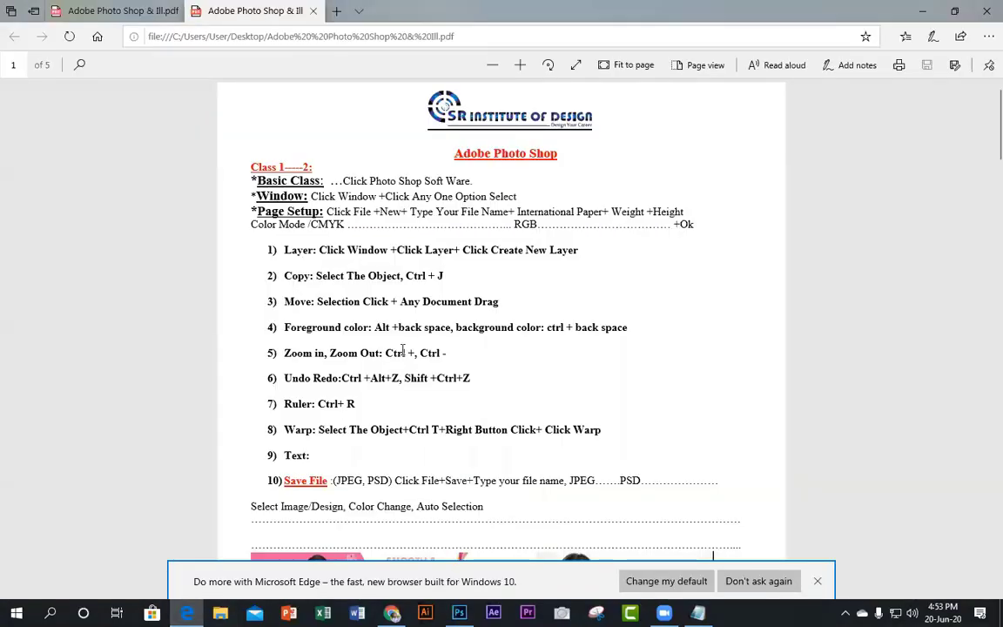
drag(456, 324, 638, 329)
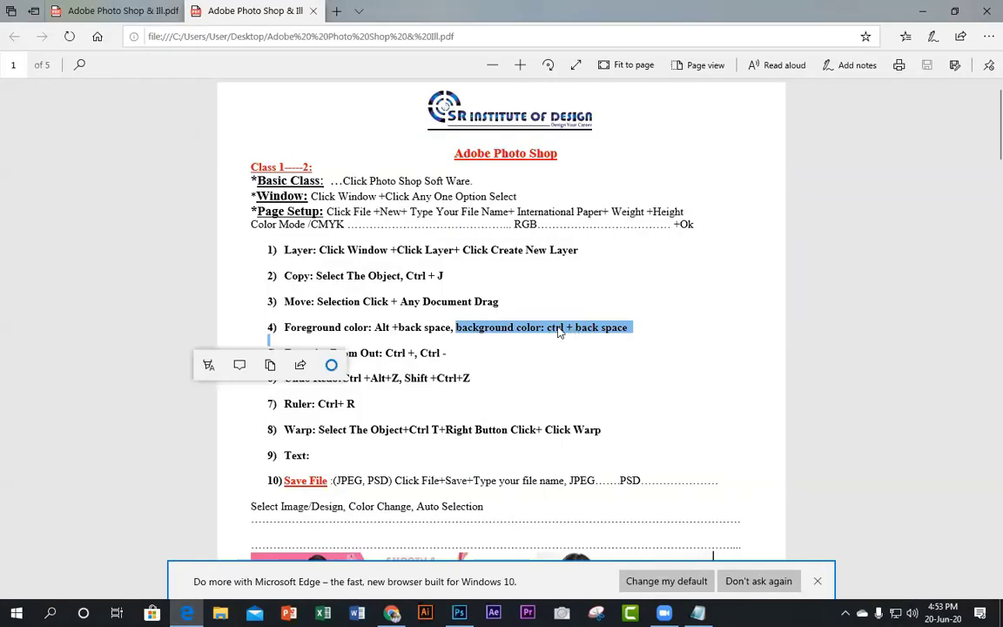
click(545, 331)
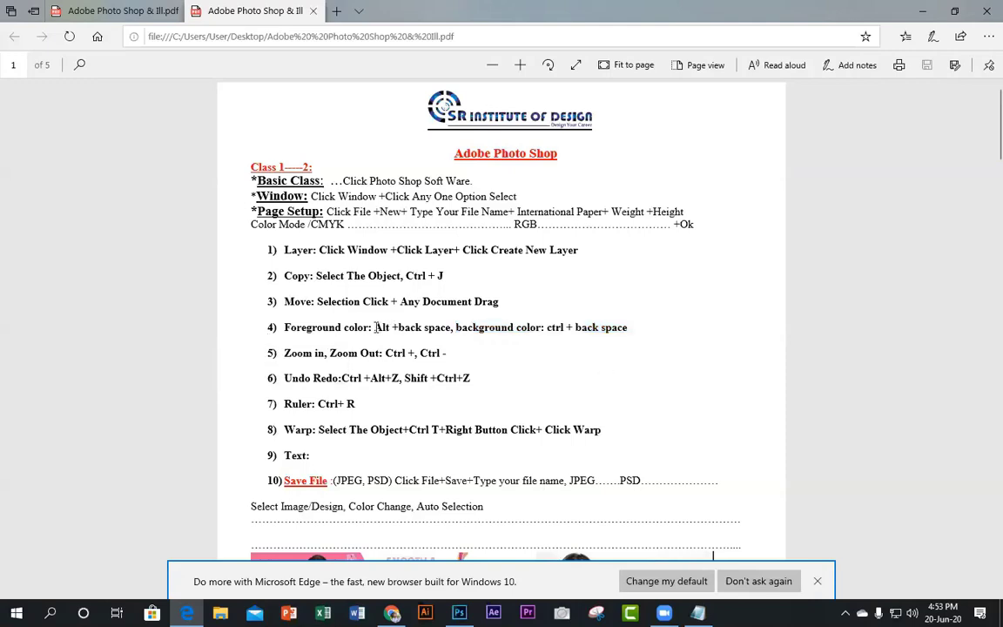
drag(374, 328, 456, 329)
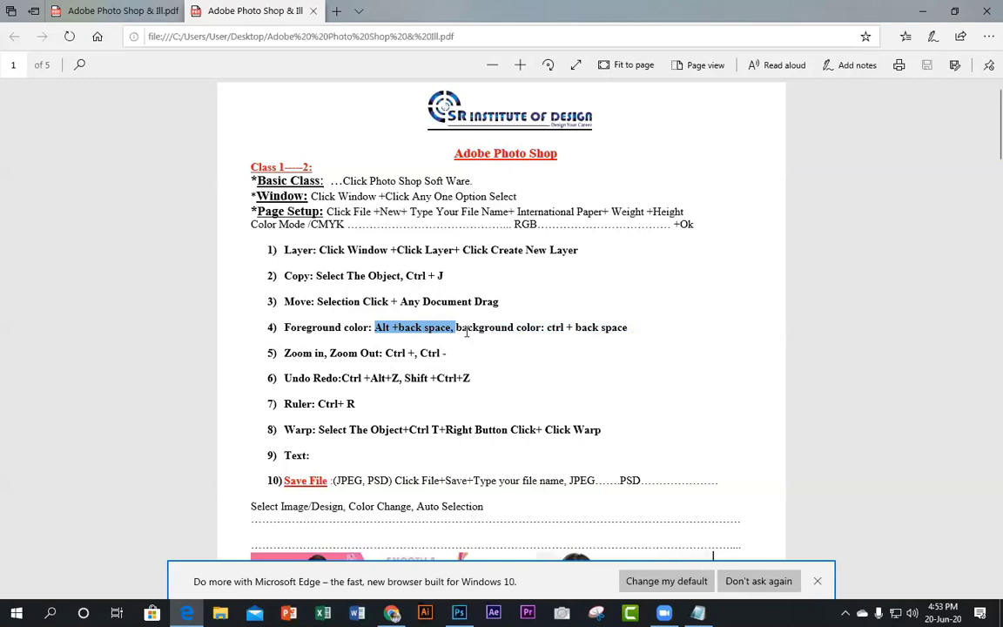
click(457, 328)
drag(457, 328, 636, 331)
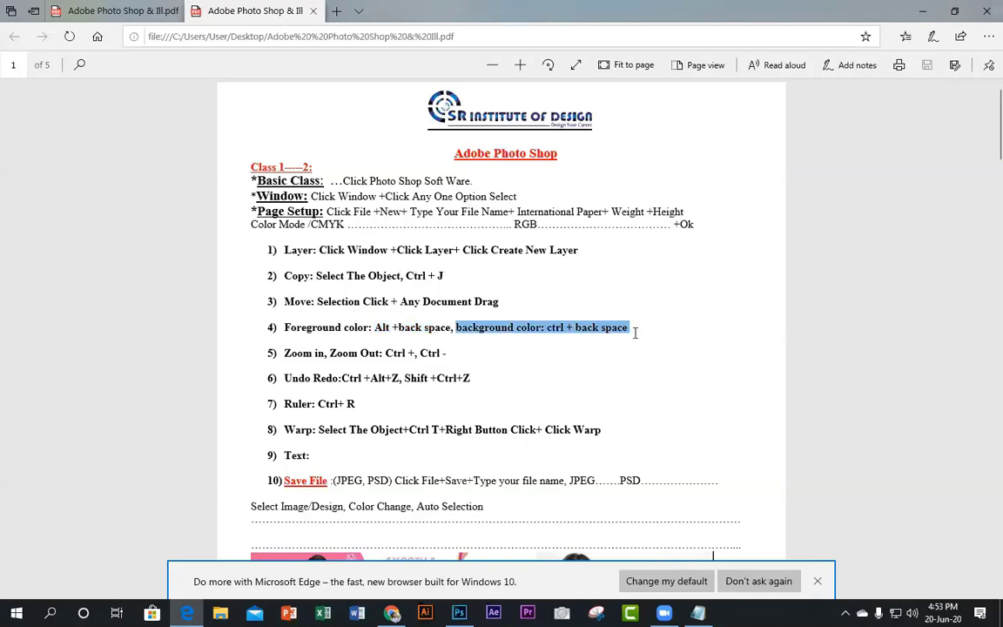
click(644, 364)
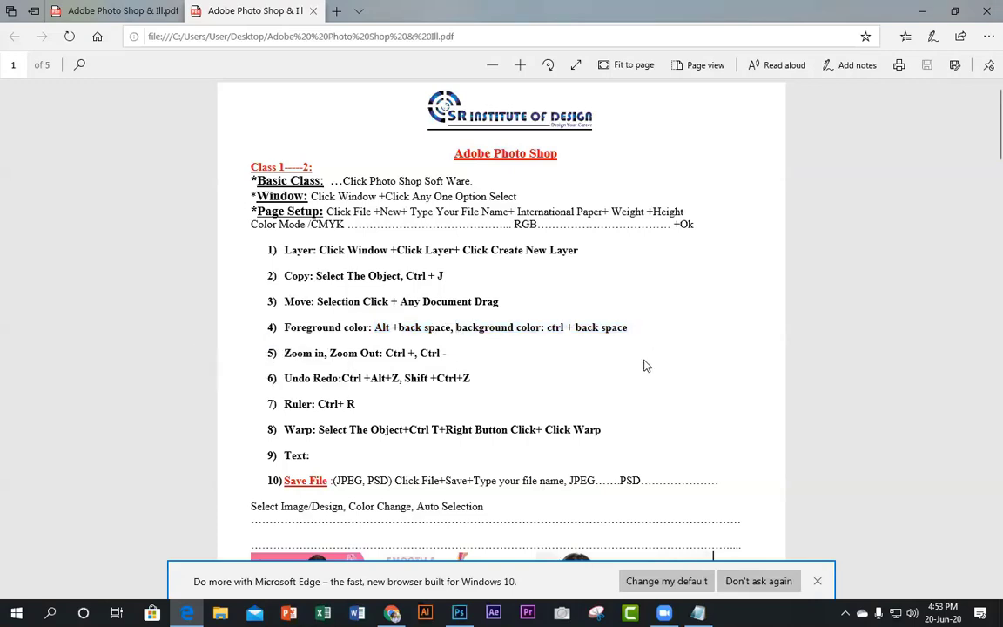
click(925, 12)
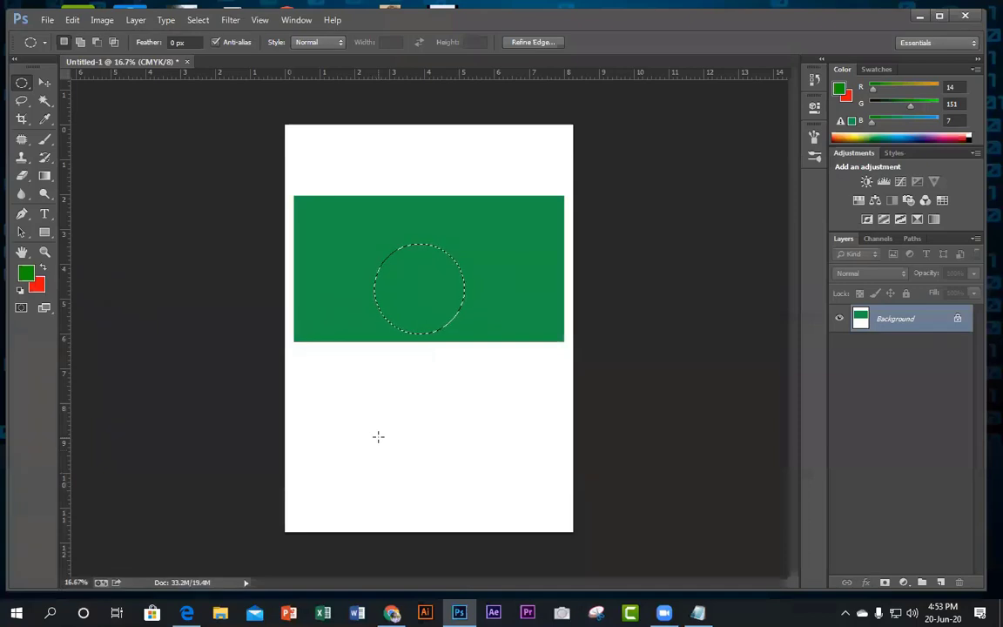
Fill the circular selection with the red background color and deselect it.
key(ctrl+BackSpace)
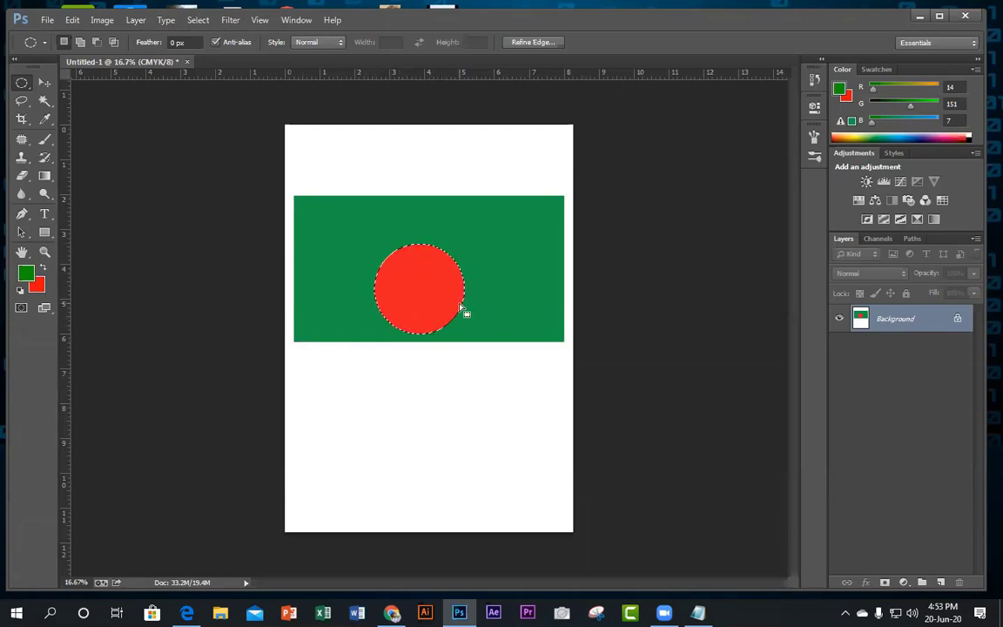
right_click(405, 264)
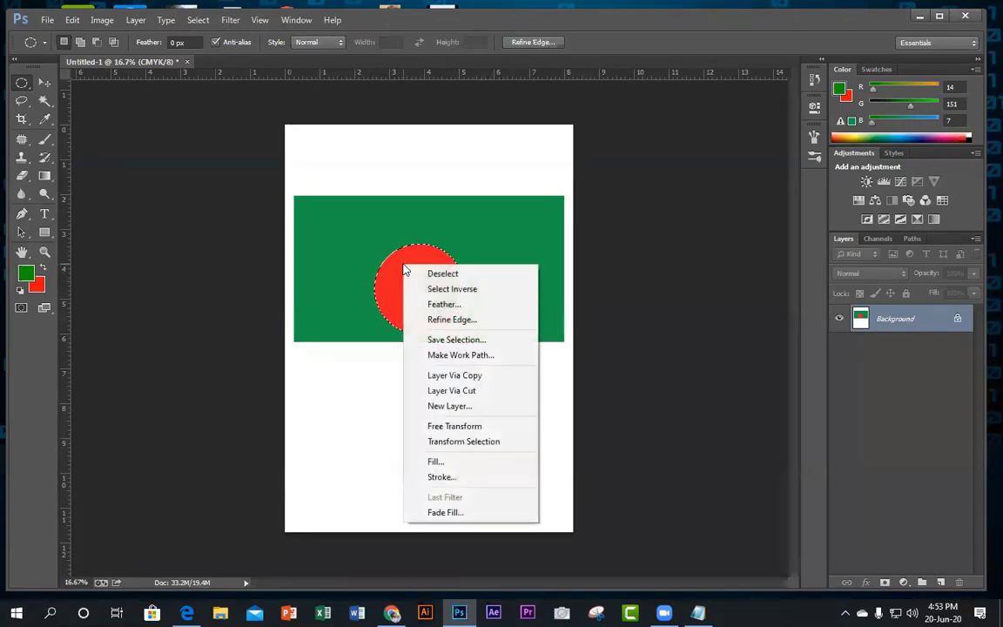
click(464, 277)
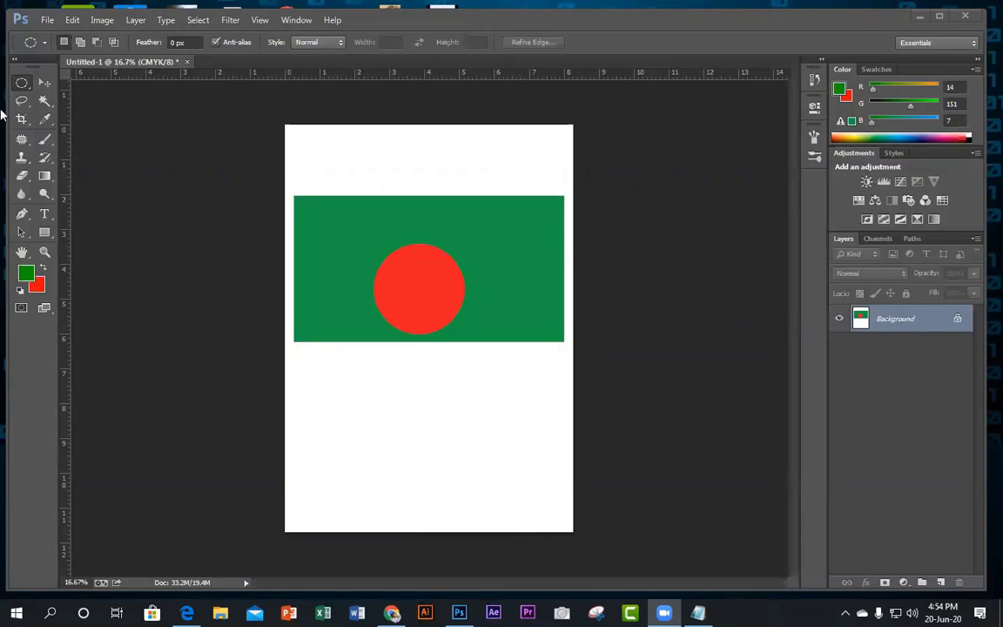
Try to move the red circle on the Background layer with the Move tool.
click(46, 87)
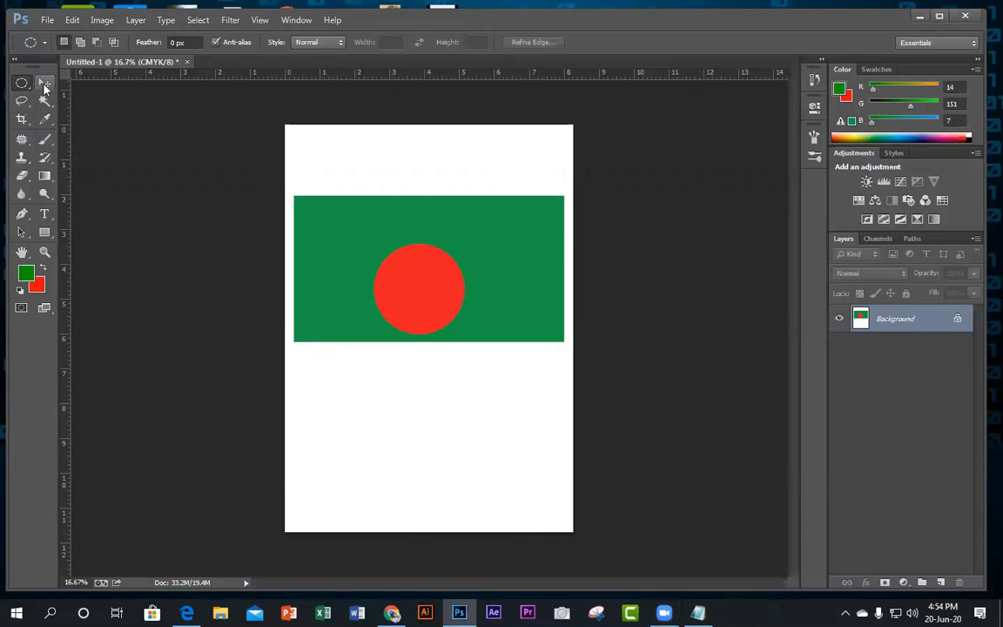
click(45, 82)
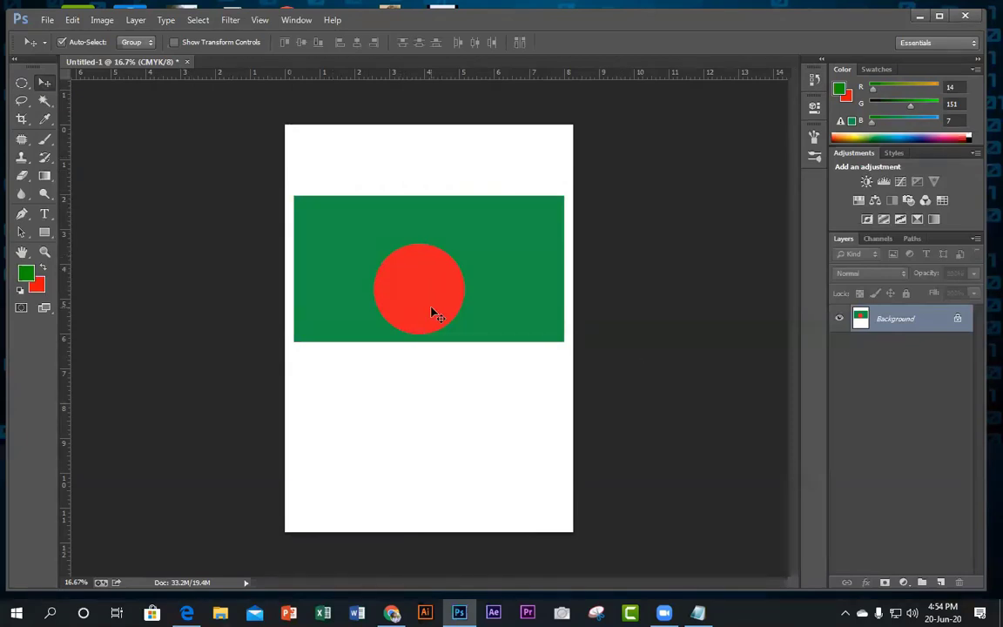
mouse_move(432, 313)
mouse_down()
mouse_move(432, 284)
mouse_move(425, 309)
mouse_up()
click(515, 236)
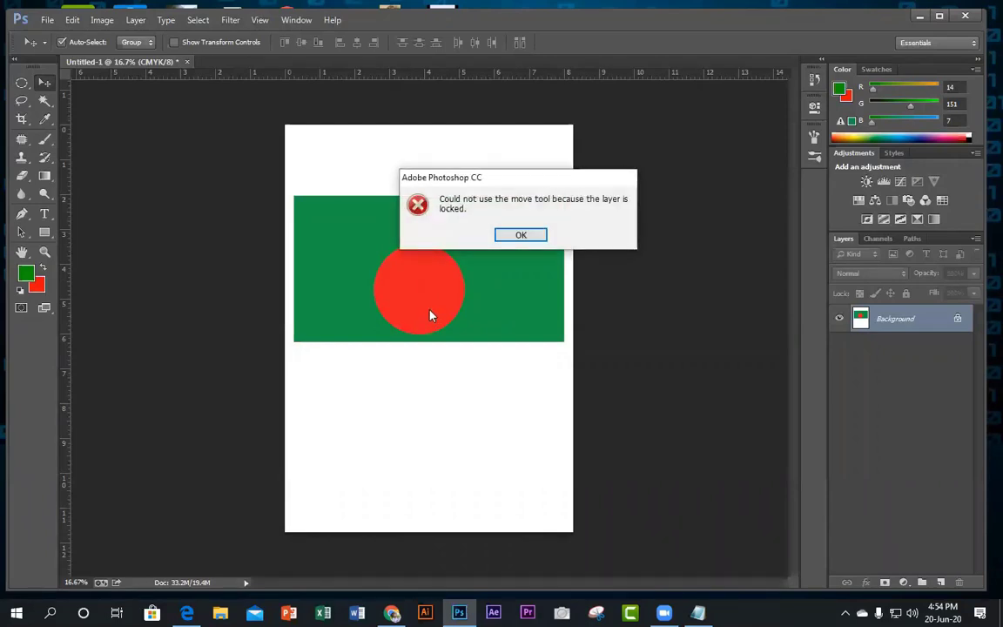
click(533, 234)
drag(426, 309, 425, 275)
click(527, 243)
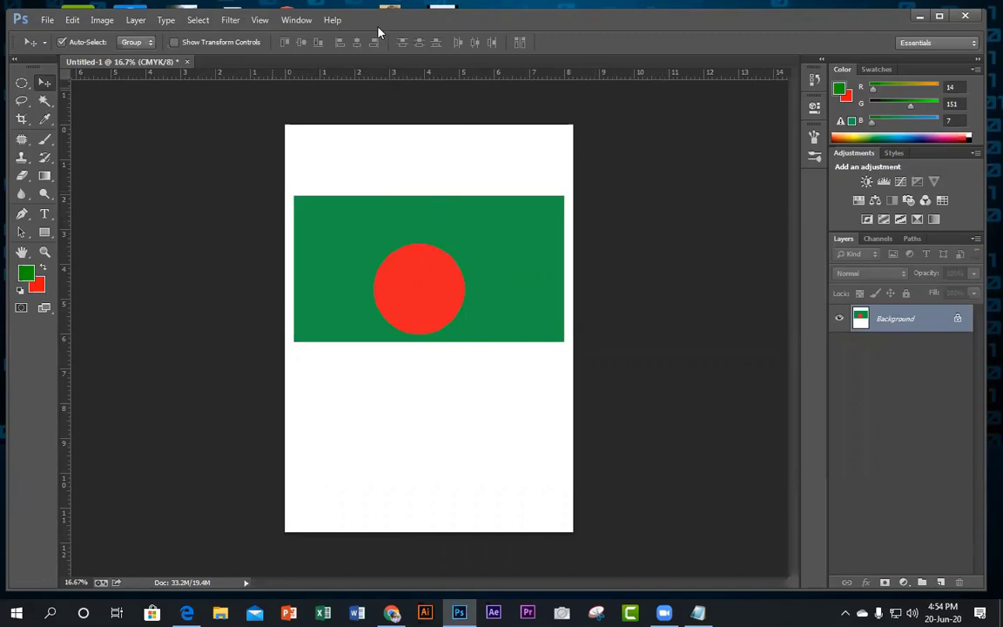
Close the current document without saving and create an International Paper A4 document in inches, 300 pixels/inch, CMYK Color, with a white background.
click(186, 62)
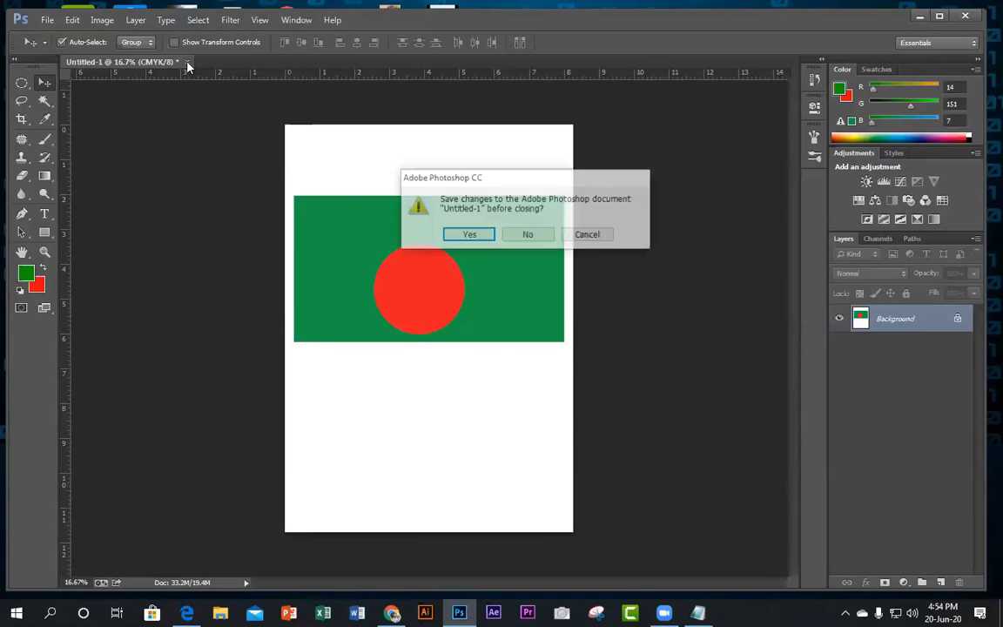
click(528, 235)
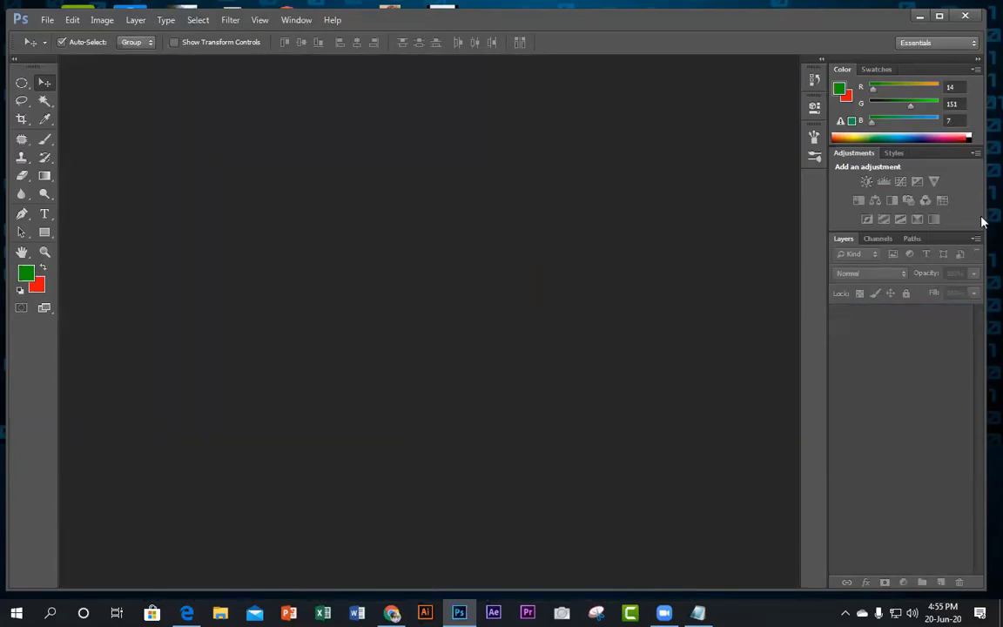
click(51, 20)
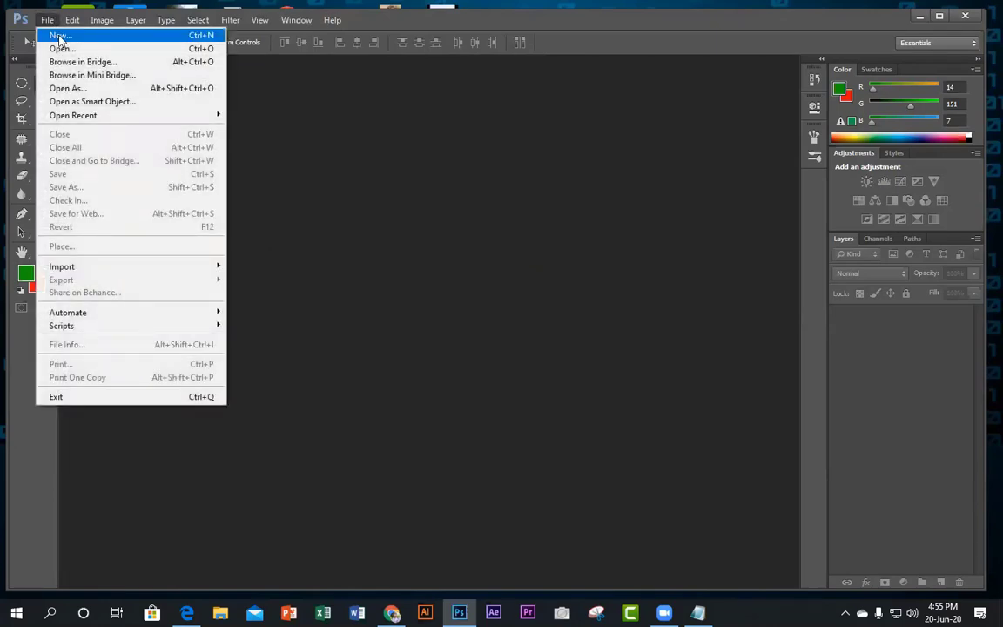
click(60, 36)
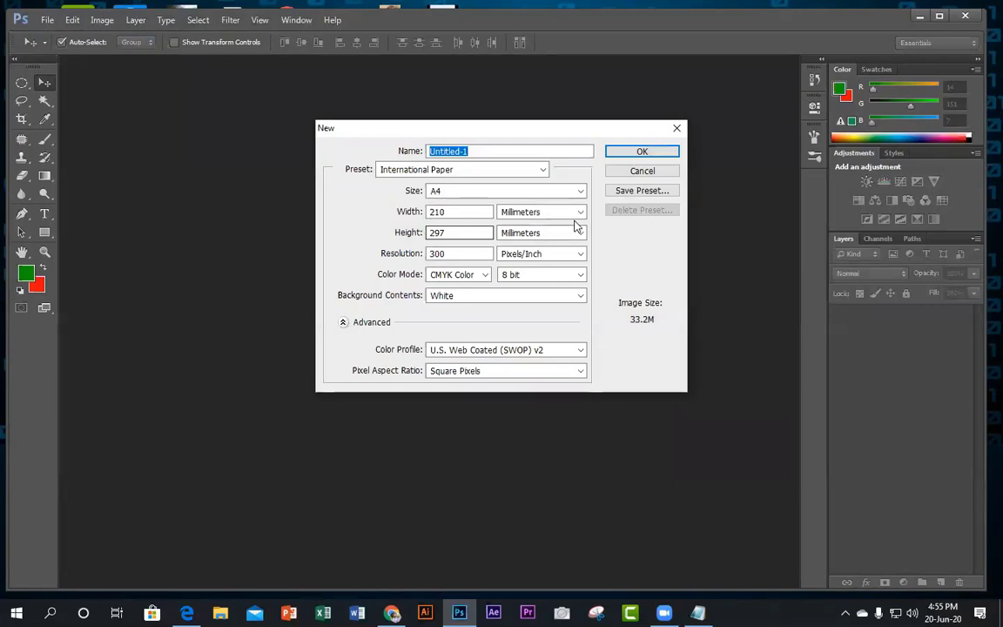
click(540, 212)
click(531, 191)
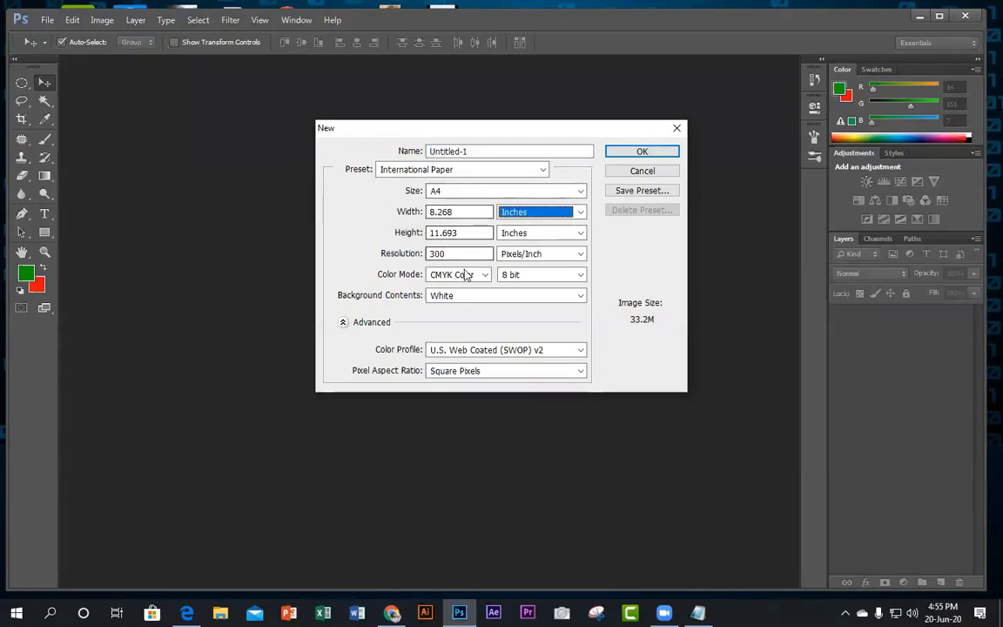
click(650, 153)
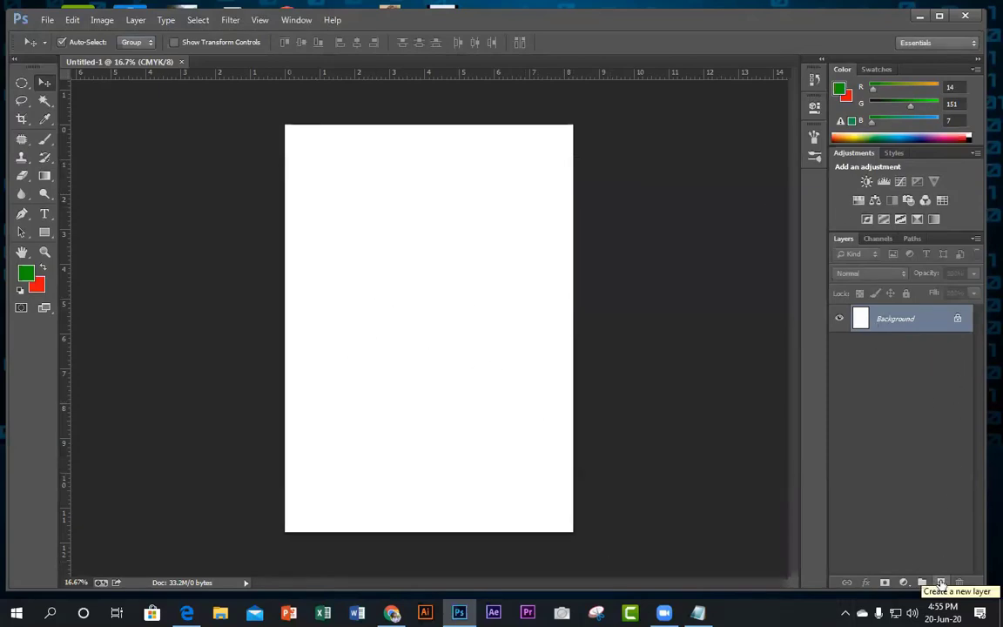
Add a new layer and draw a rectangular marquee selection about 7.7 by 4.6 in across the middle of the page.
click(942, 582)
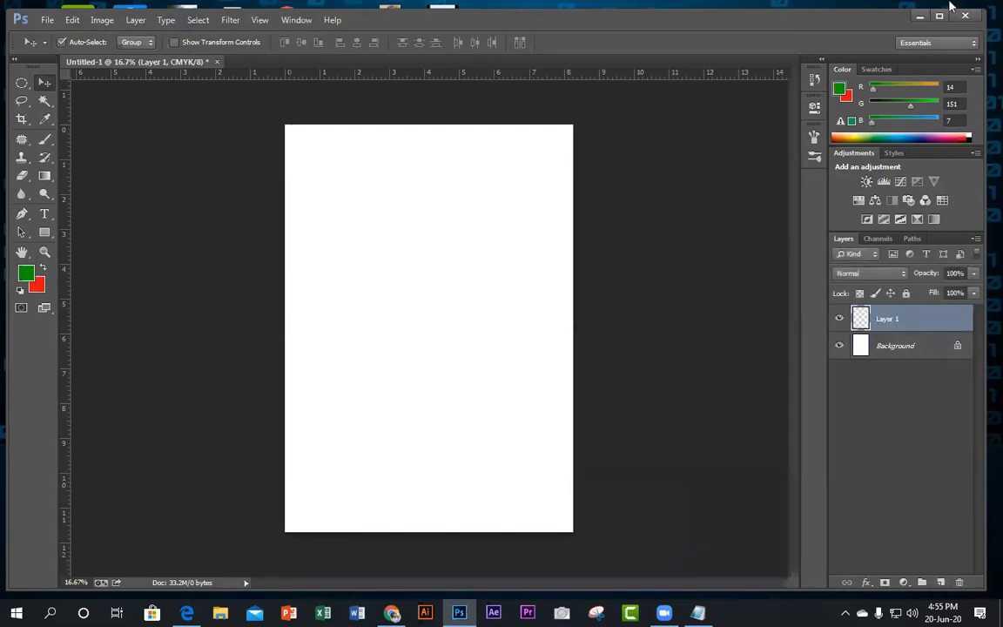
click(20, 84)
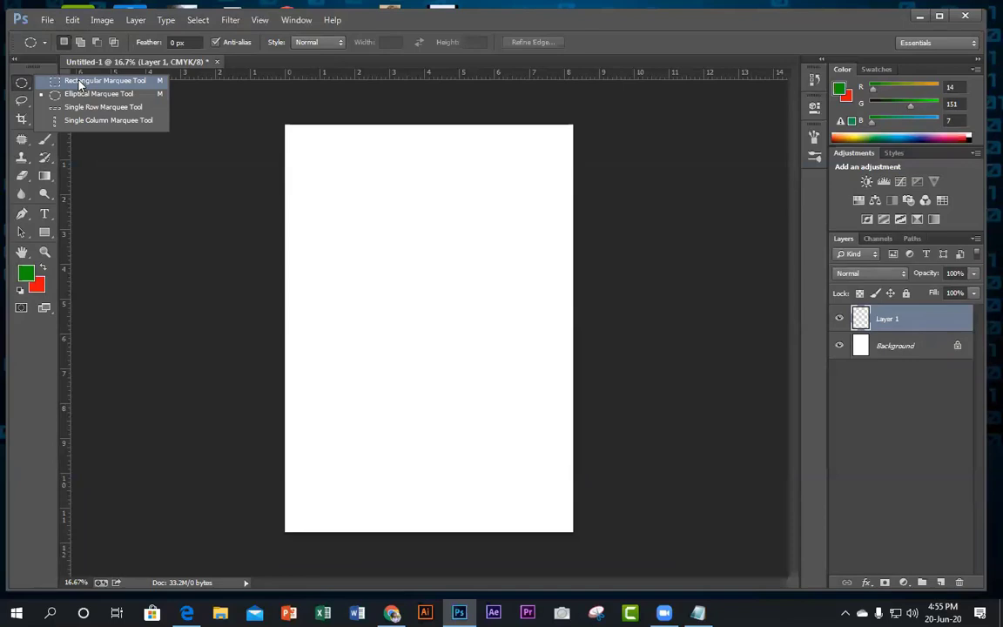
click(76, 80)
drag(295, 240, 561, 402)
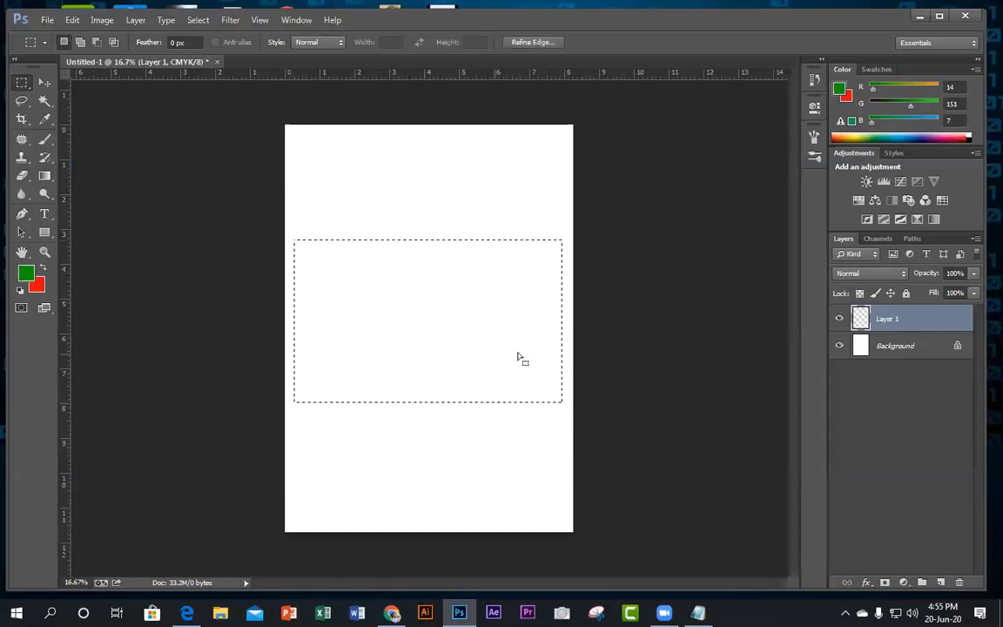
Set the foreground color to the slightly darker green 0b9205.
click(27, 275)
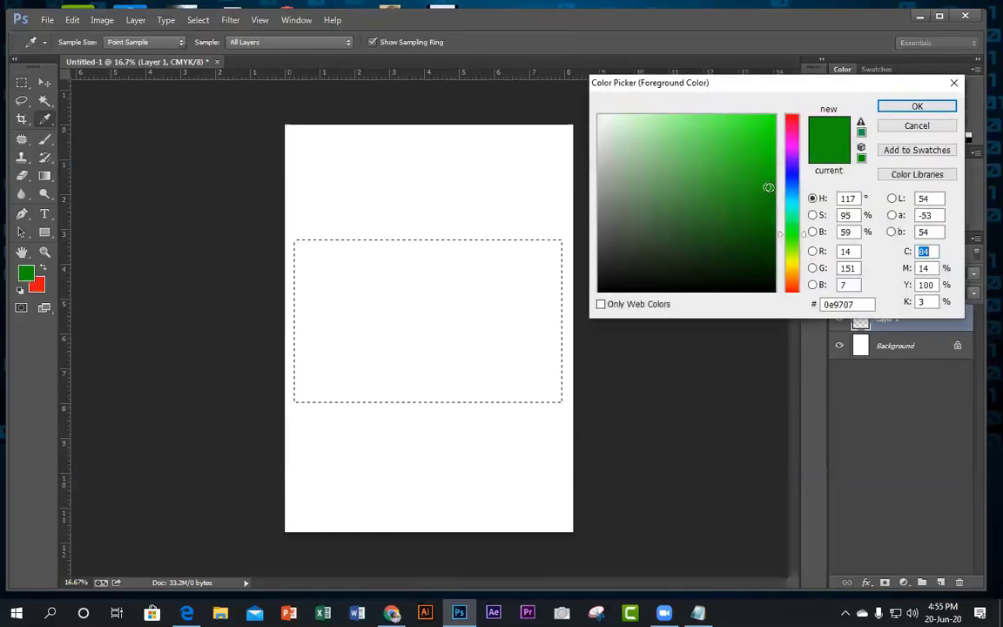
mouse_move(768, 187)
mouse_down()
mouse_move(768, 176)
mouse_move(770, 191)
mouse_up()
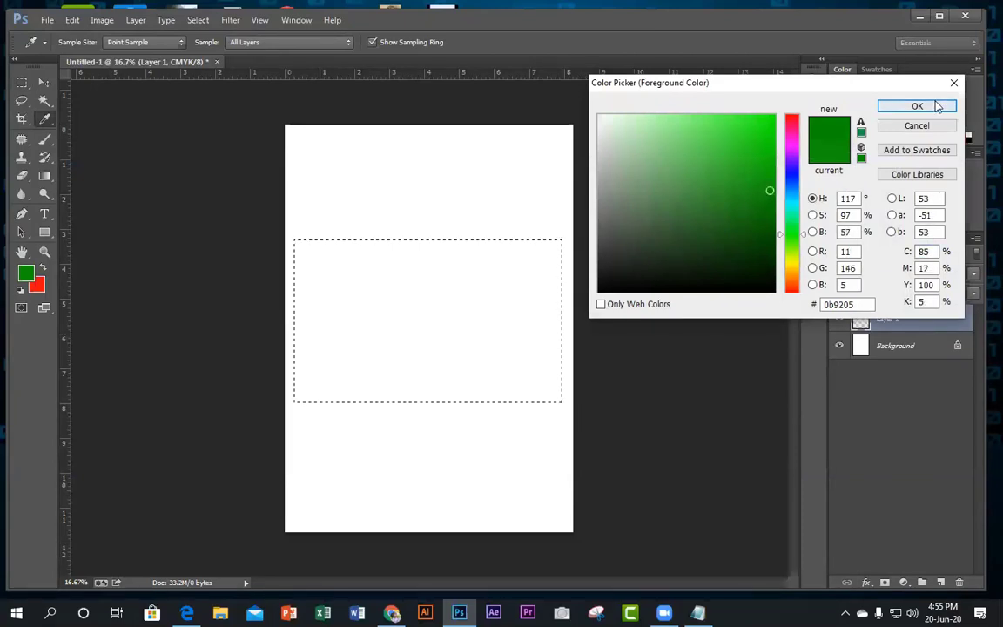
click(936, 105)
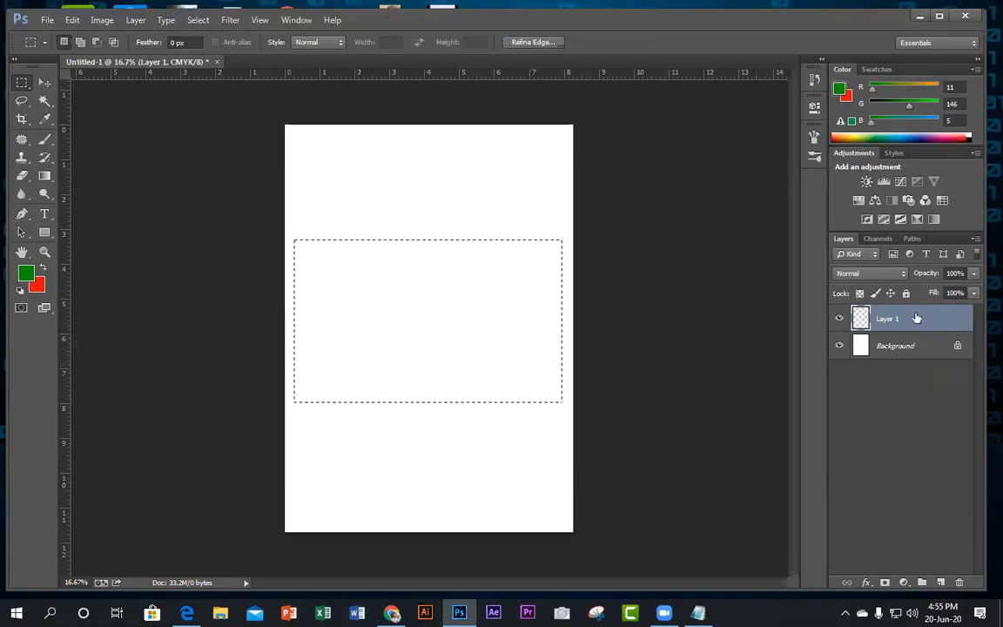
click(919, 347)
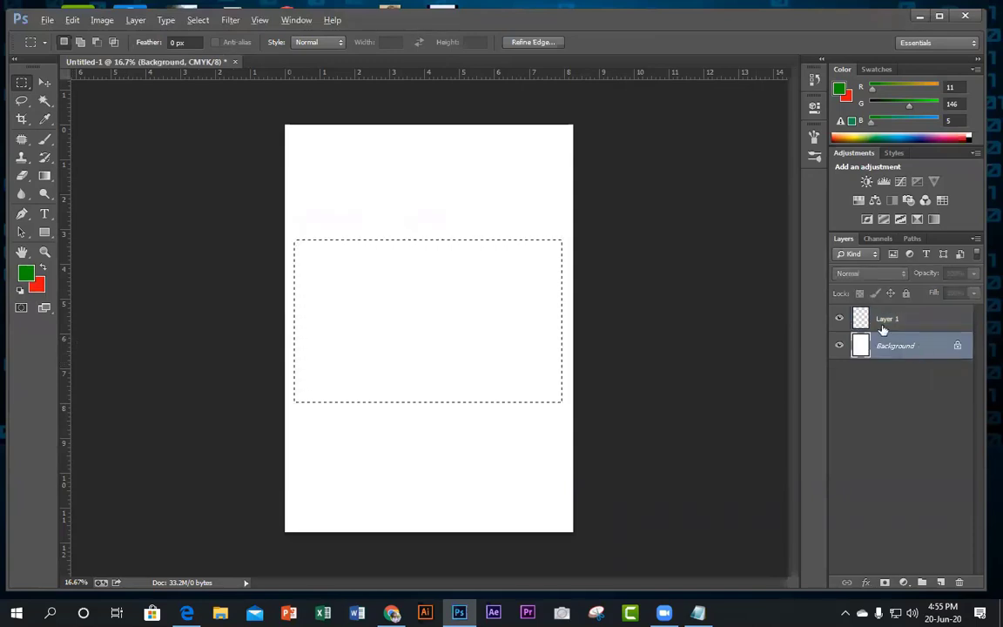
key(alt+BackSpace)
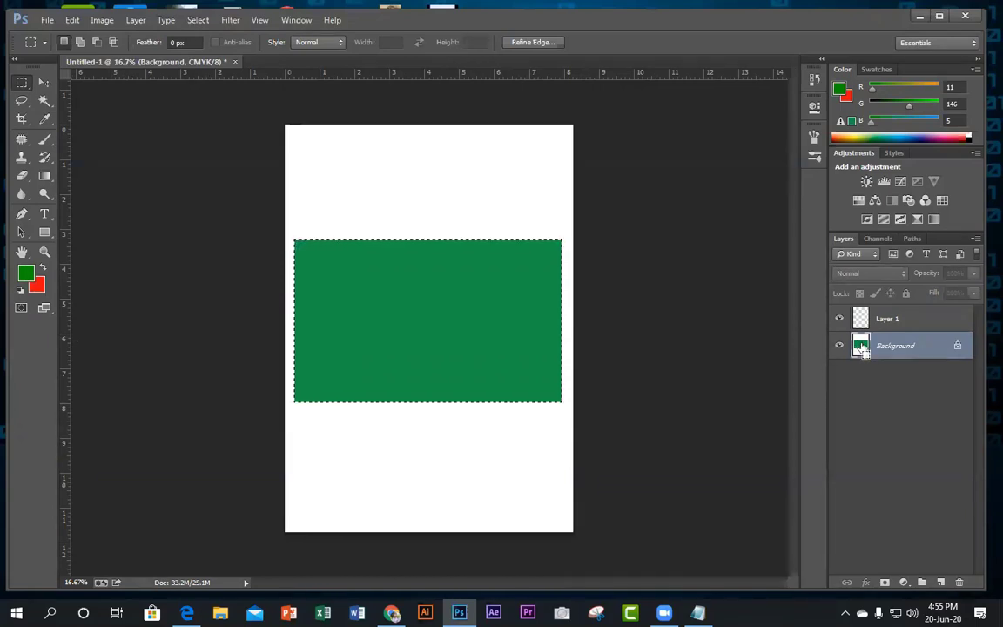
key(ctrl+z)
Fill the rectangular selection on Layer 1 with the green foreground color and deselect it.
click(915, 323)
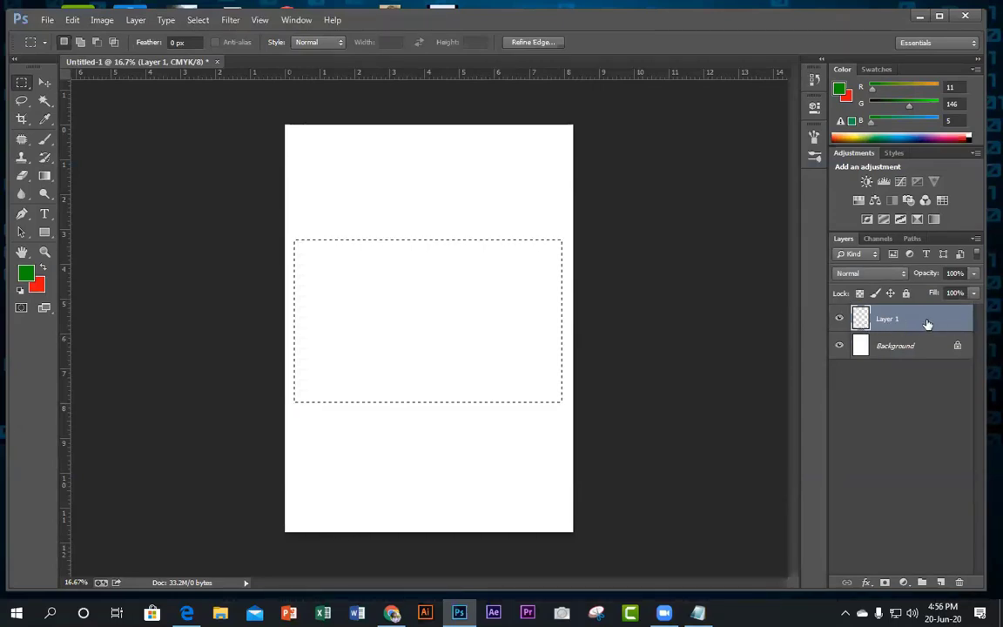
click(925, 346)
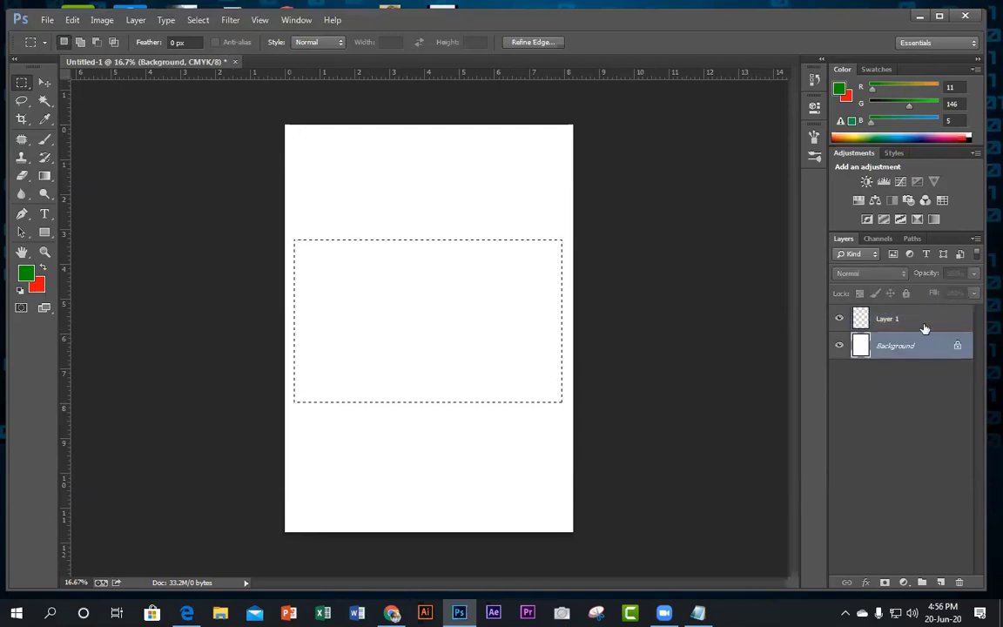
click(925, 328)
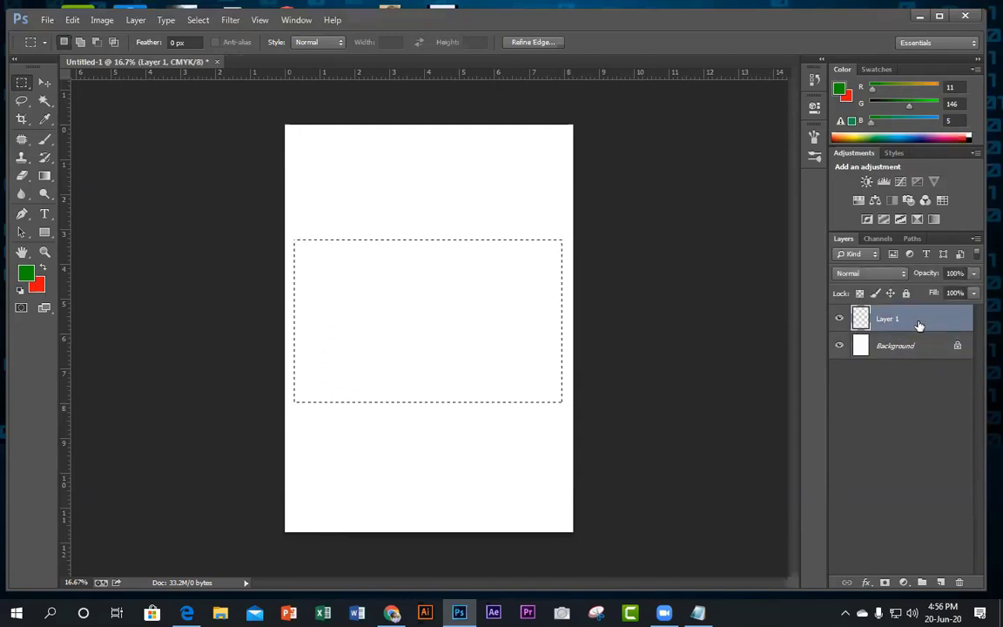
key(alt+BackSpace)
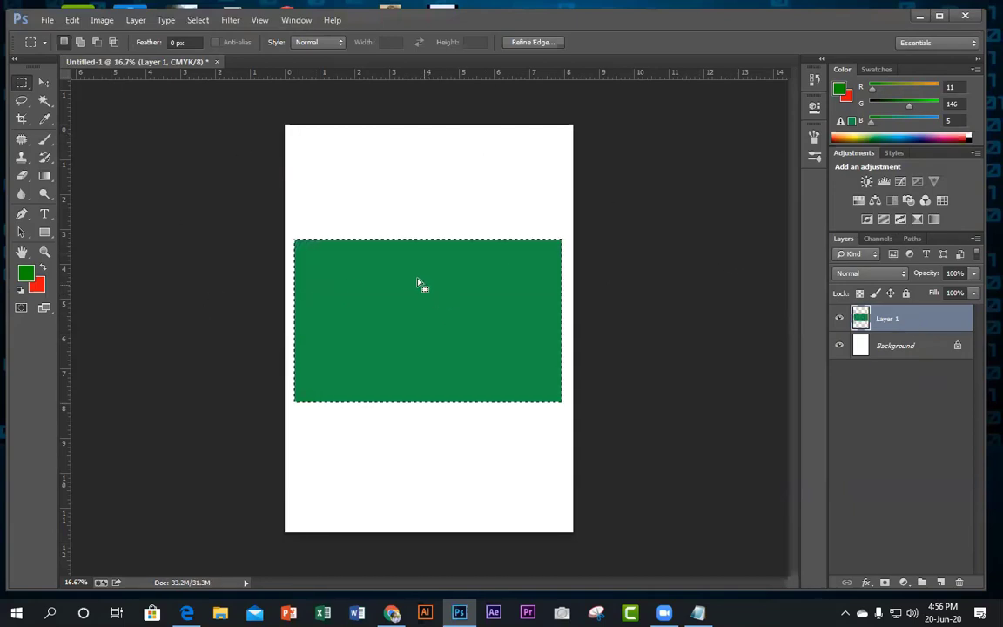
right_click(379, 260)
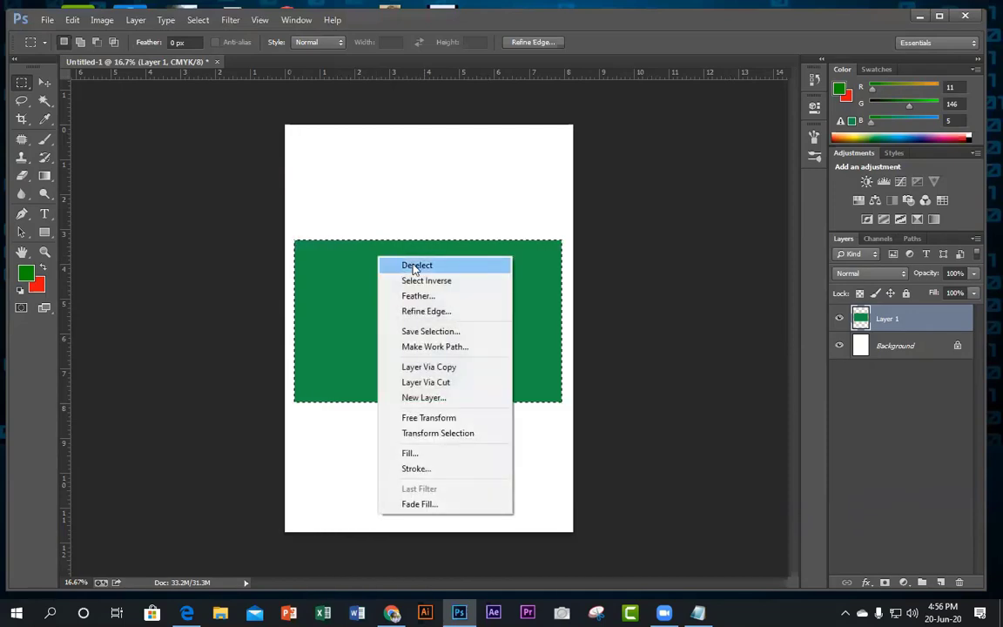
click(451, 266)
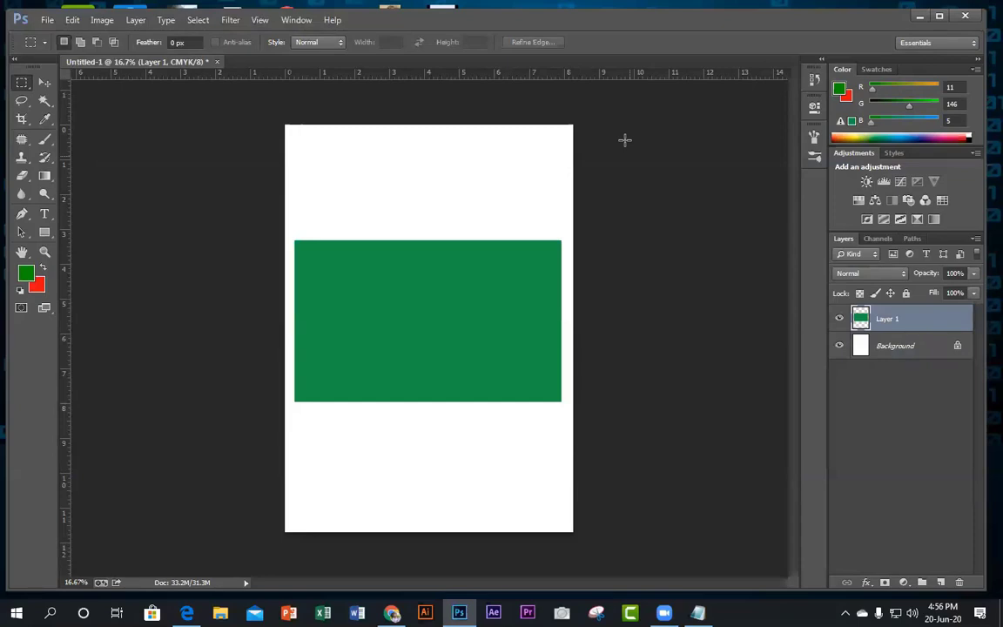
Draw a circular marquee selection about 2.8 in across in the lower left part of the green rectangle with the Elliptical Marquee tool.
right_click(22, 82)
click(87, 92)
drag(338, 294, 420, 389)
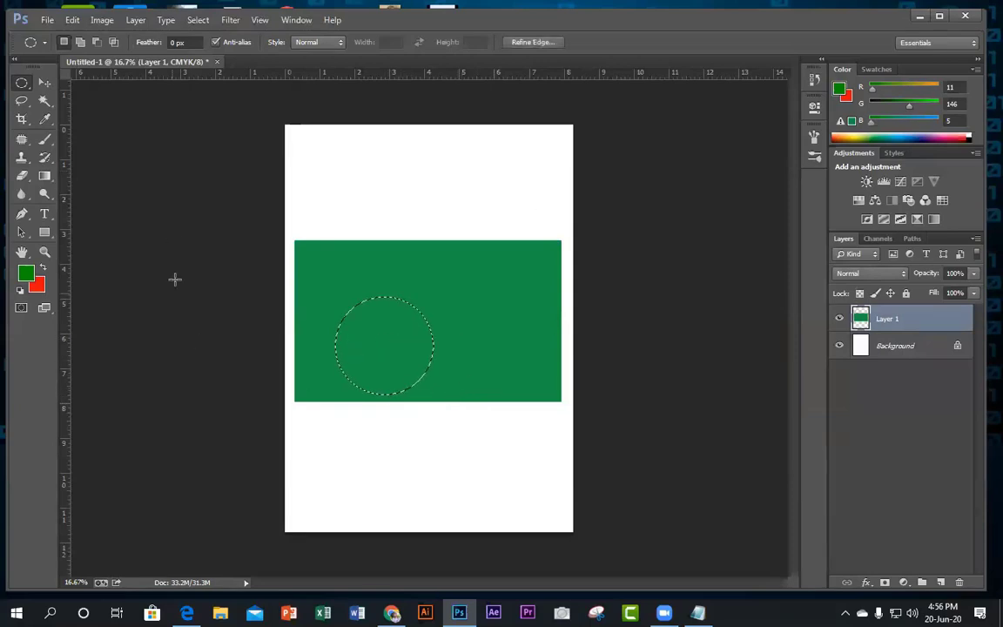
Set the background color to the red dc0606.
click(36, 284)
click(770, 140)
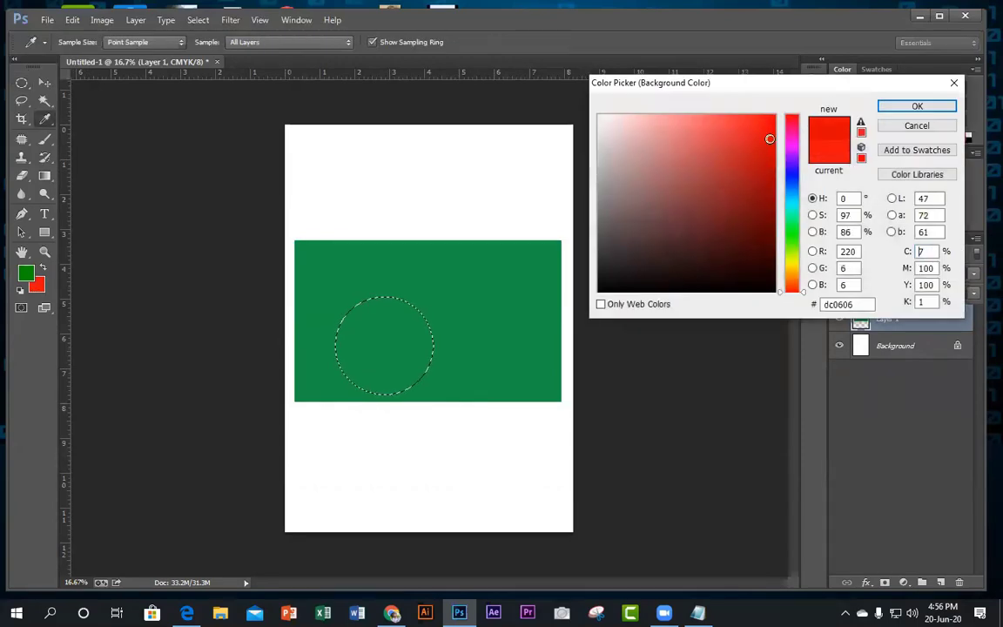
click(917, 107)
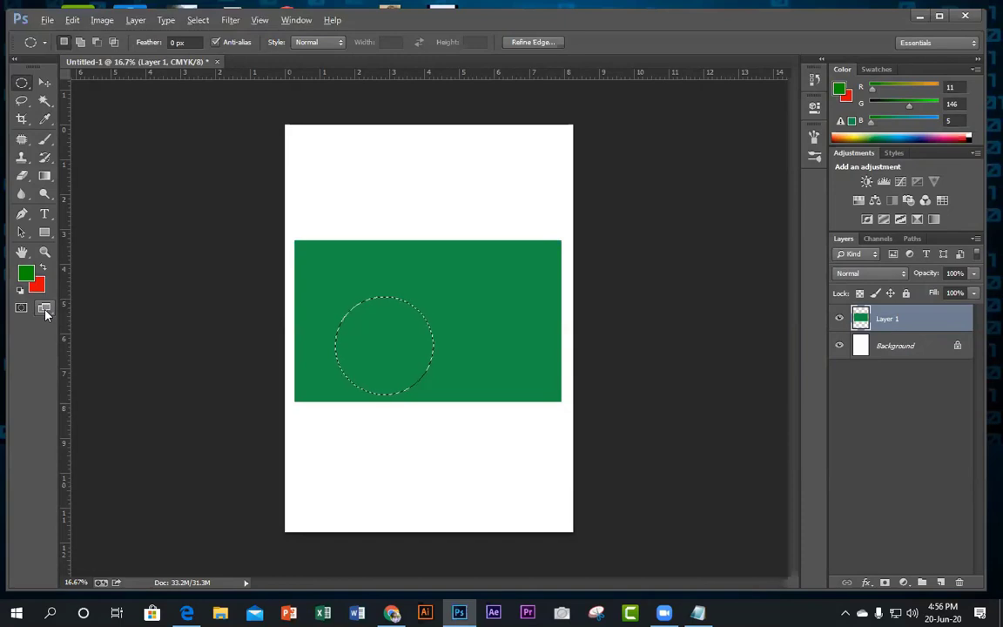
Fill the circular selection on Layer 1 with the red background color and deselect it.
key(alt)
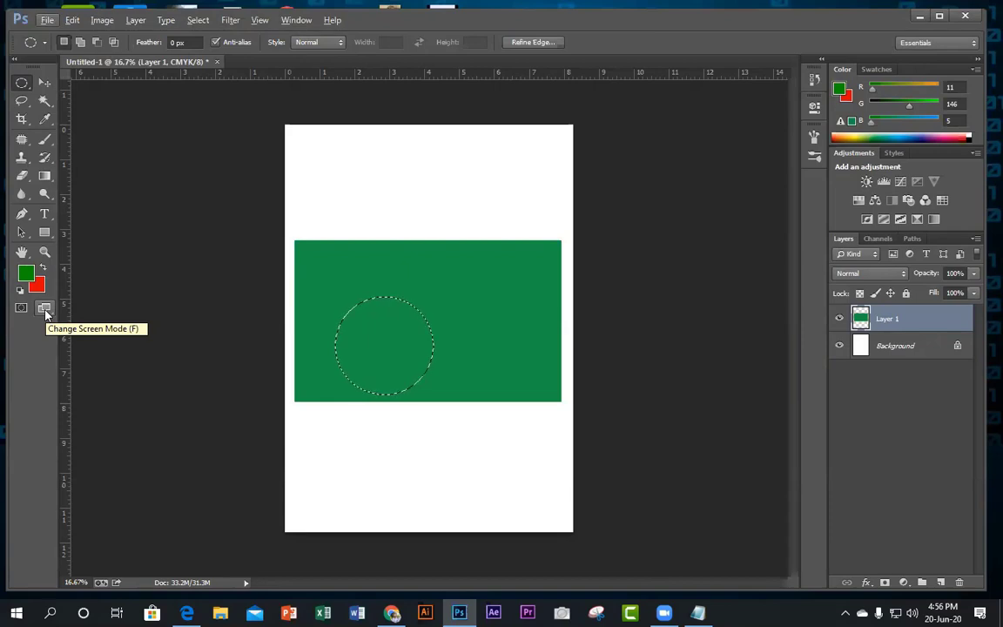
key(ctrl+BackSpace)
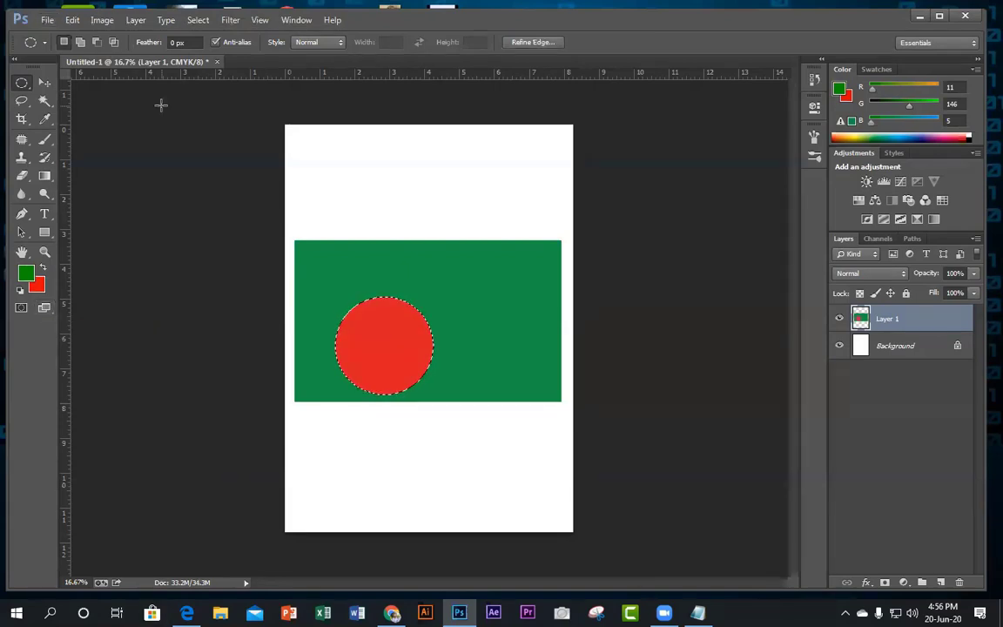
right_click(401, 340)
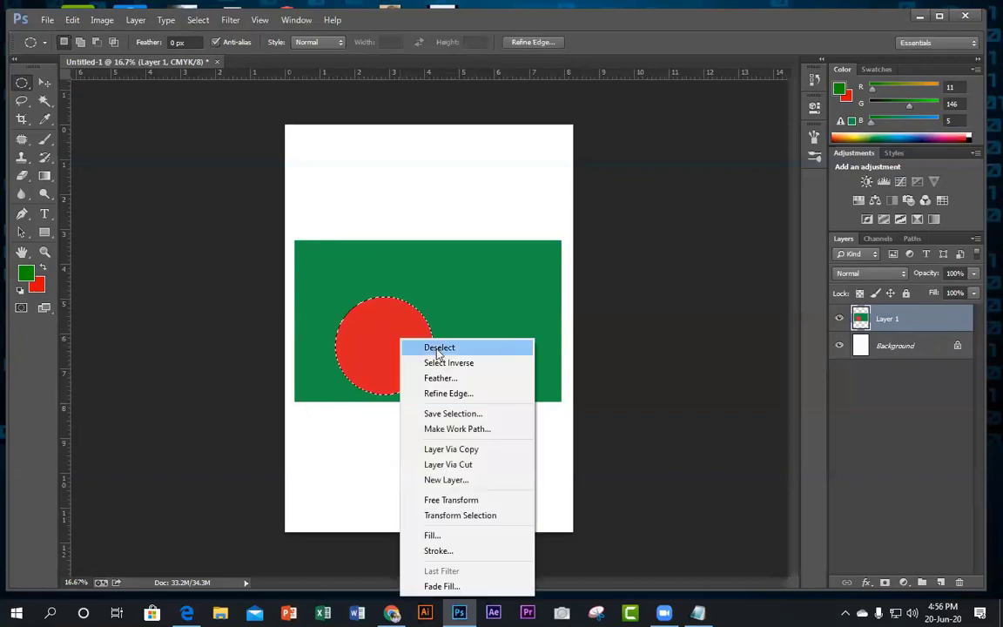
click(439, 349)
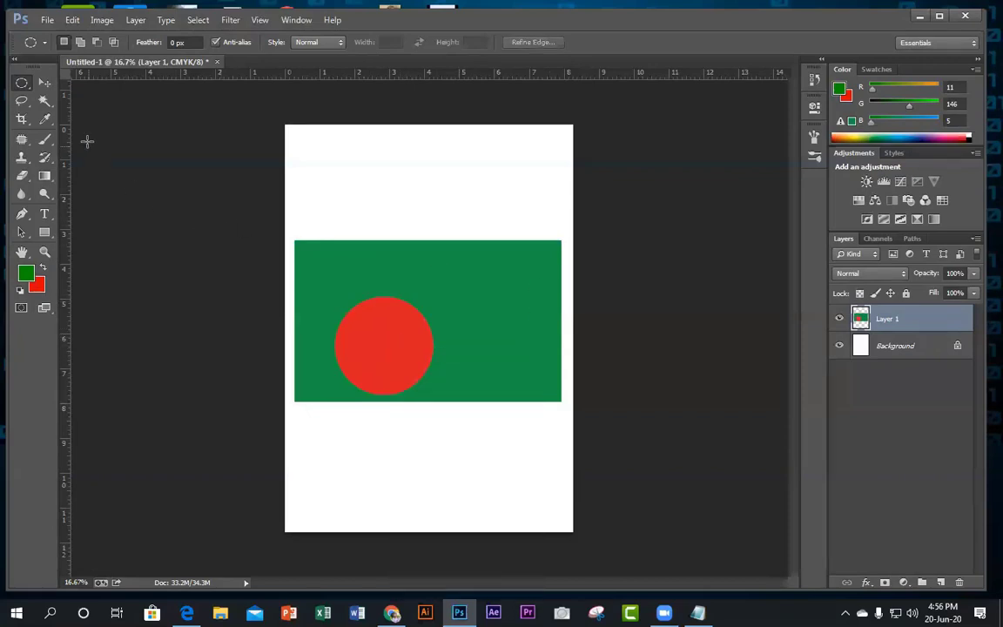
Try to move the red circle on Layer 1 independently of the green rectangle with the Move tool.
click(48, 82)
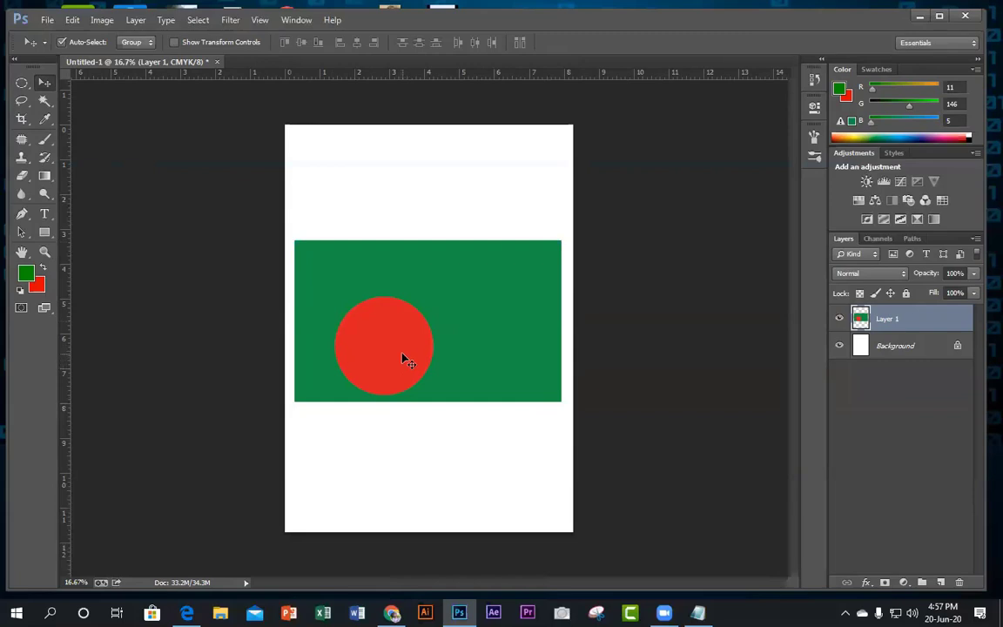
drag(412, 340, 450, 322)
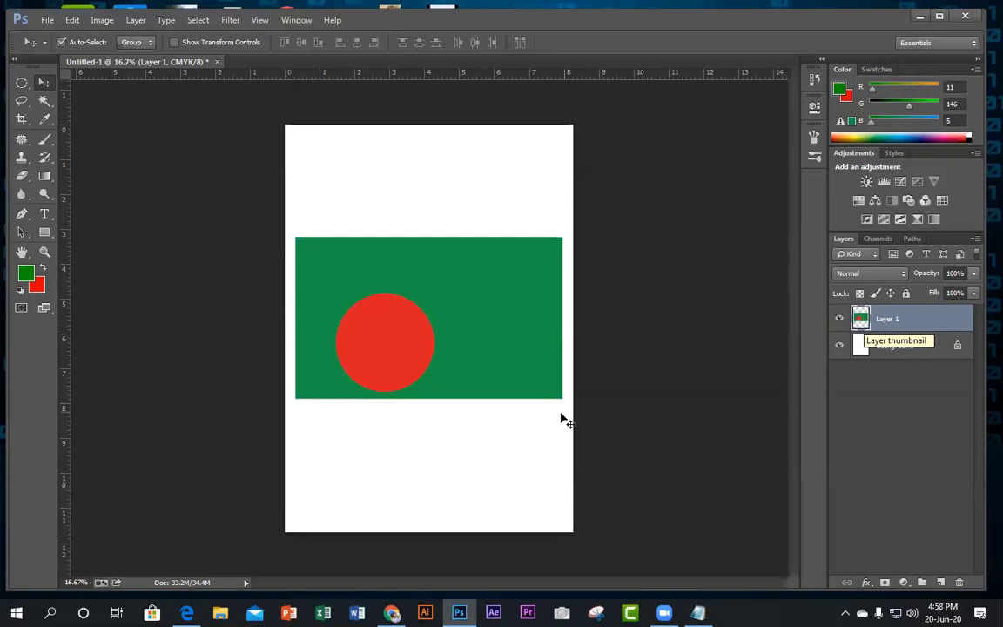
drag(399, 351, 419, 330)
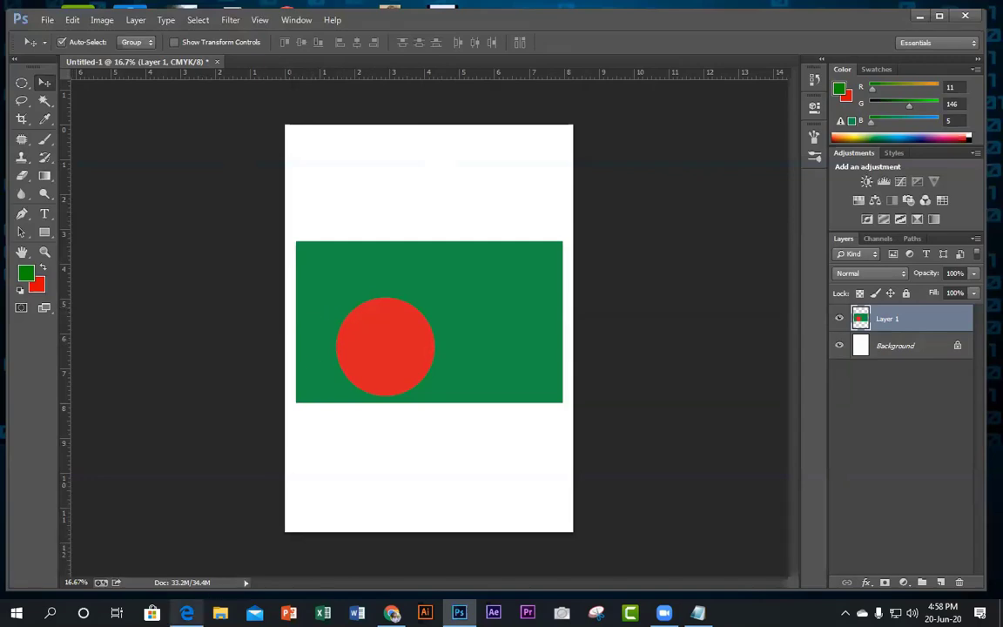
Switch to the Adobe Photo Shop class notes PDF in Microsoft Edge and review the Undo Redo shortcut line.
key(alt+Tab)
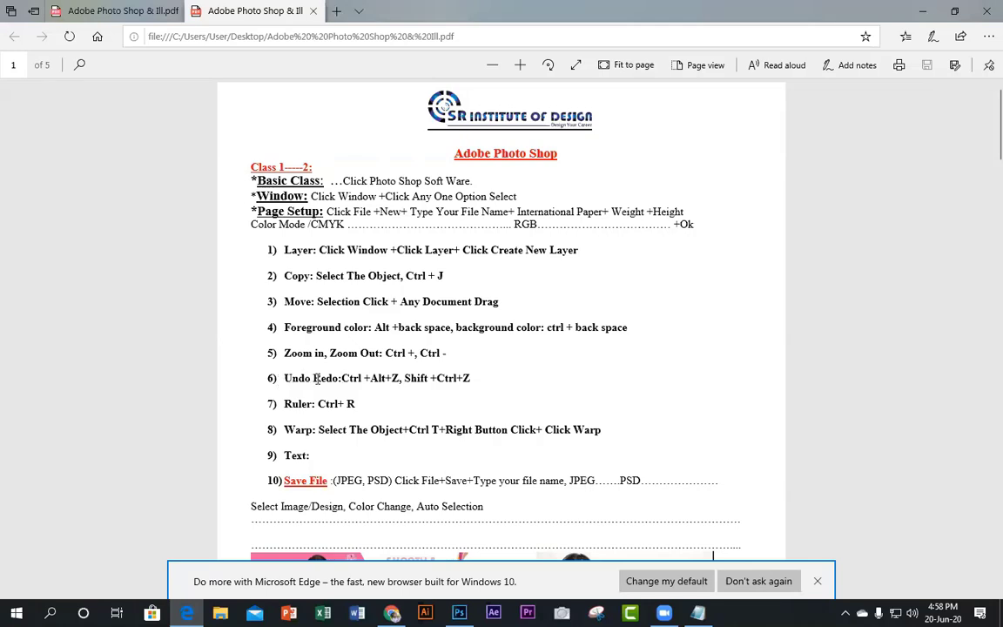
drag(271, 376, 477, 381)
click(441, 398)
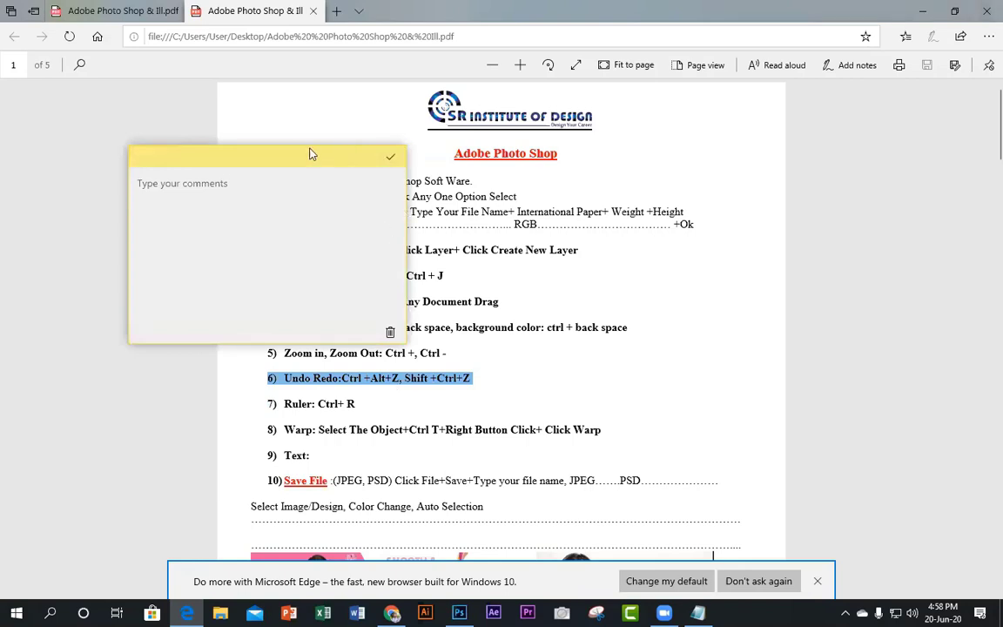
drag(293, 153, 370, 201)
click(466, 381)
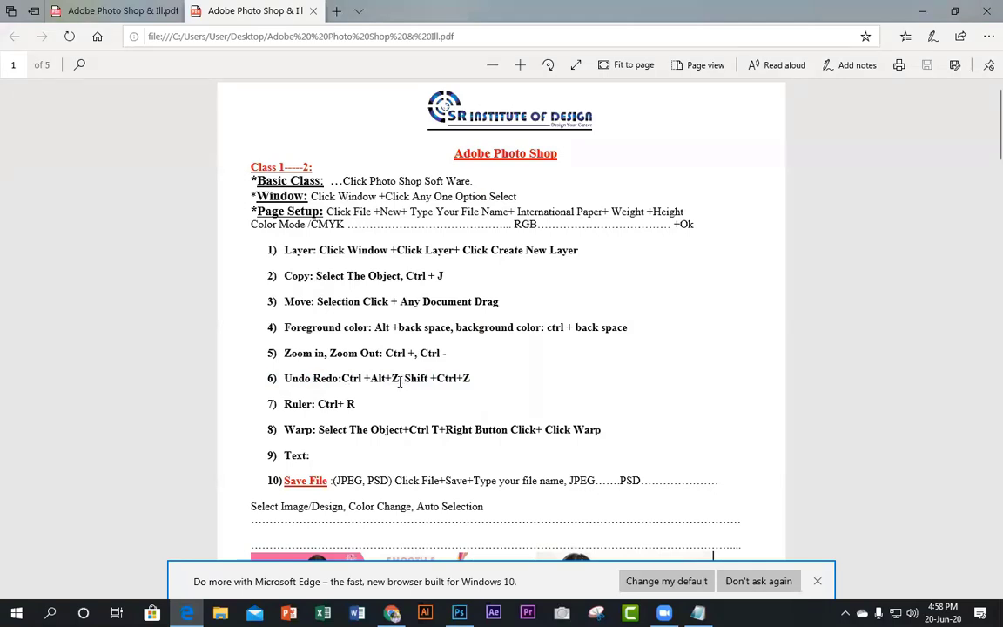
click(984, 8)
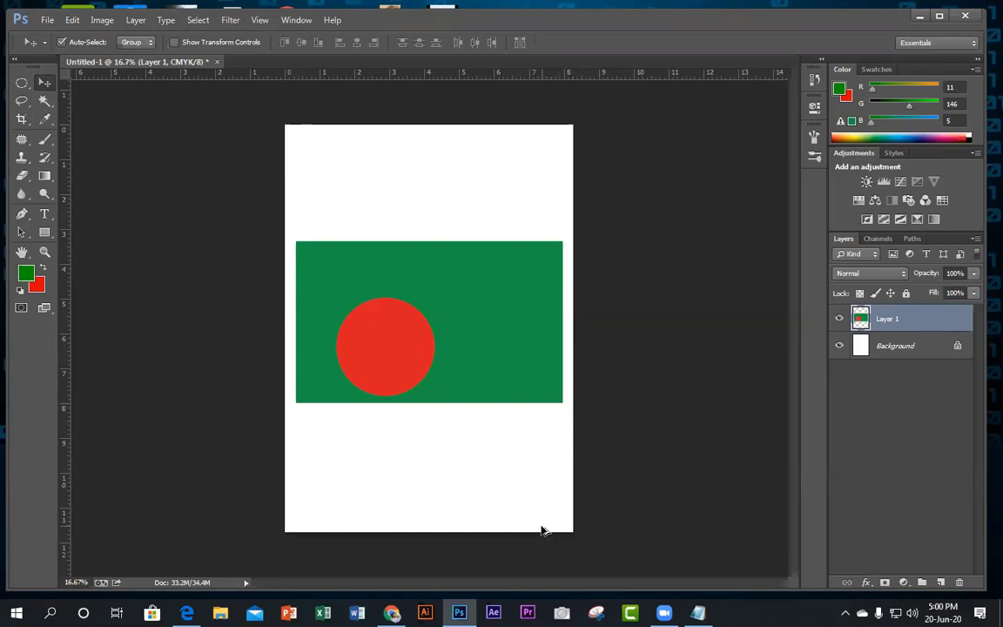
Return to the unfilled circular selection by undoing, and fill it with the red background color on a new layer above Layer 1.
key(ctrl+alt+z)
key(ctrl+alt+z)
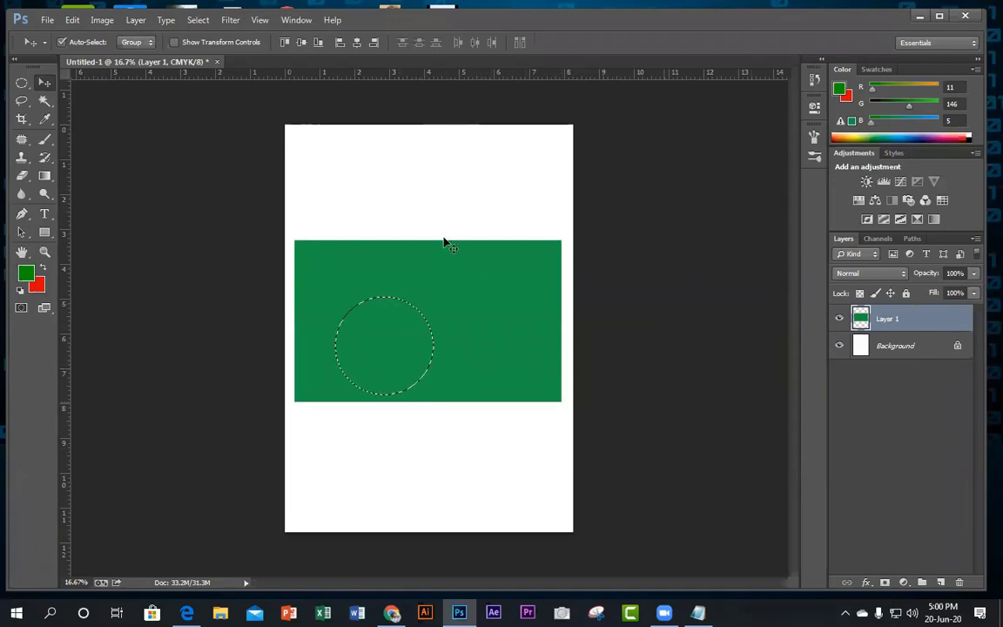
click(941, 582)
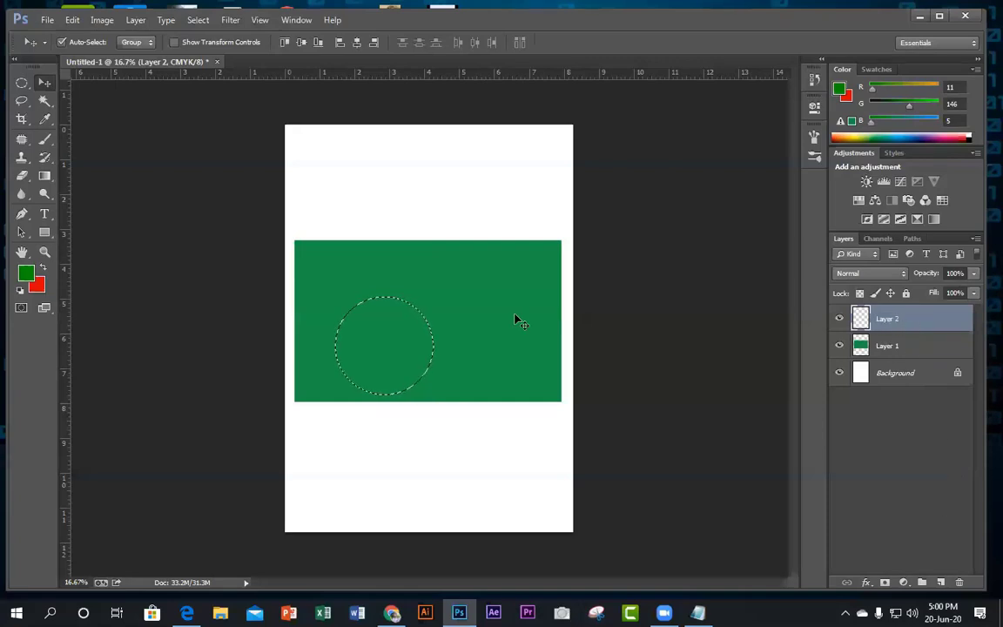
key(ctrl+BackSpace)
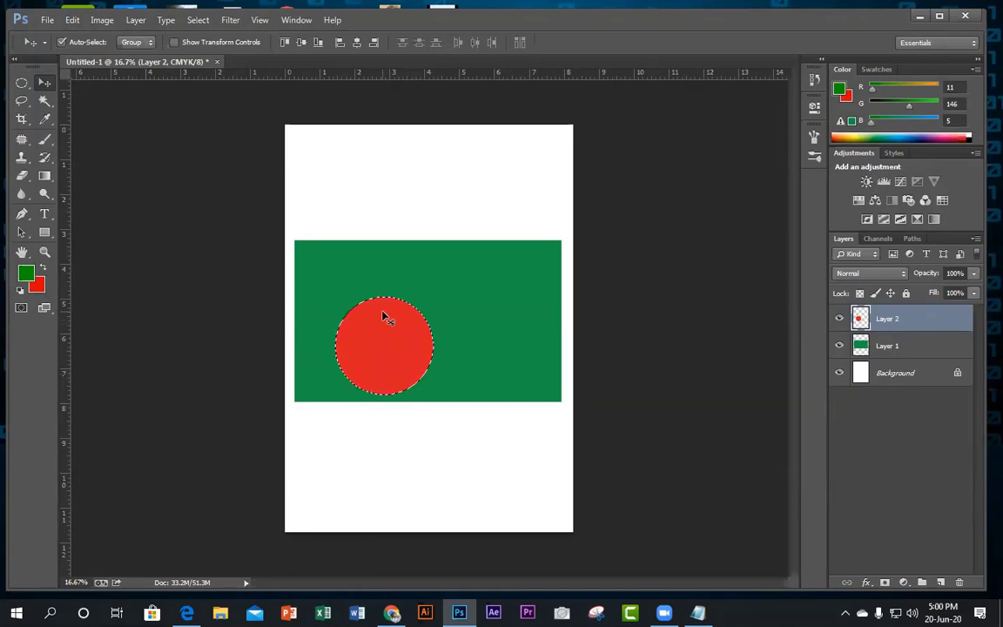
key(ctrl+d)
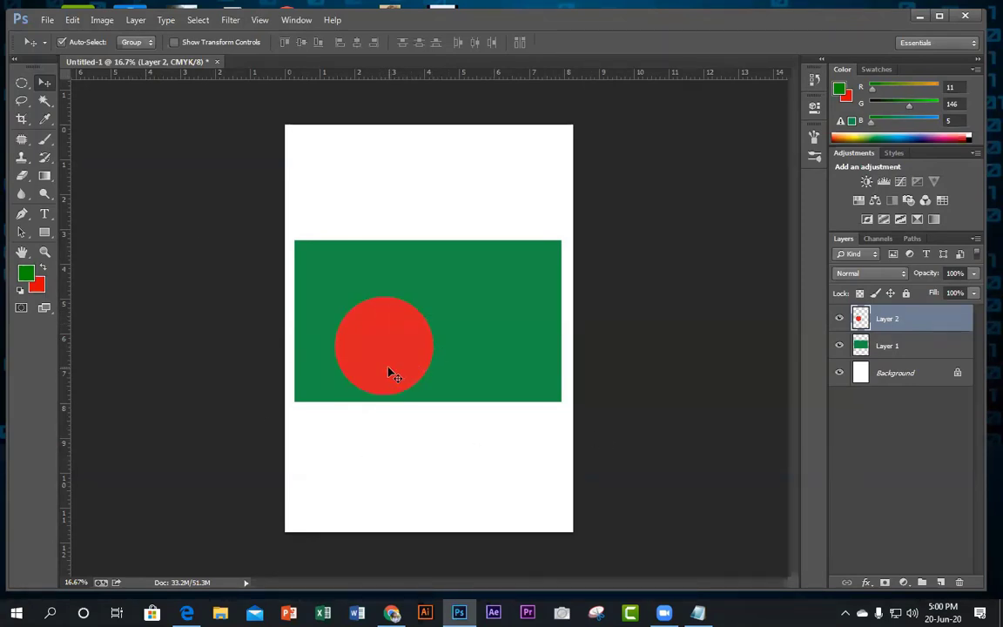
right_click(381, 331)
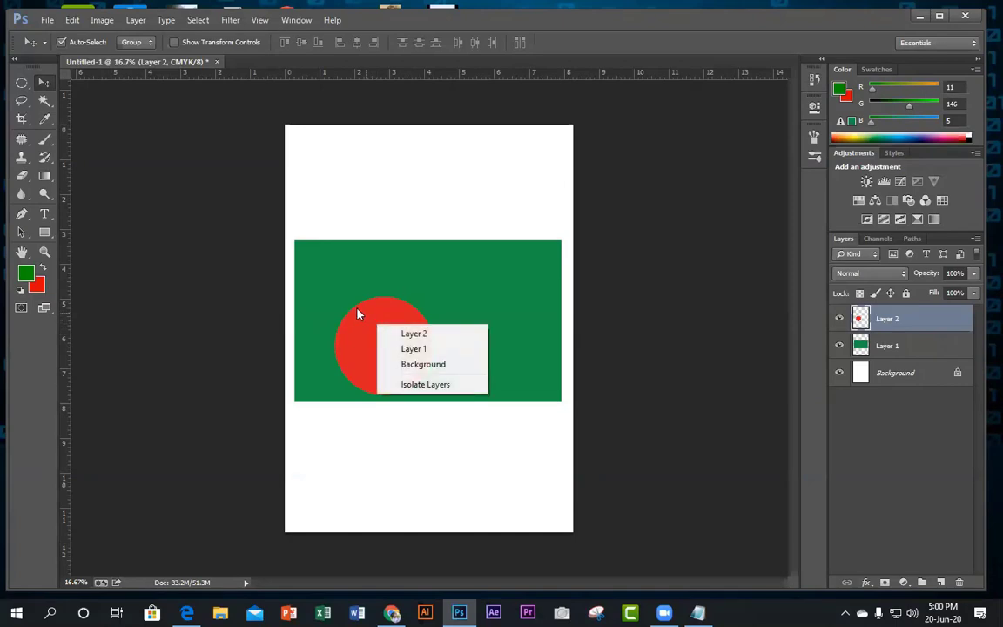
click(358, 316)
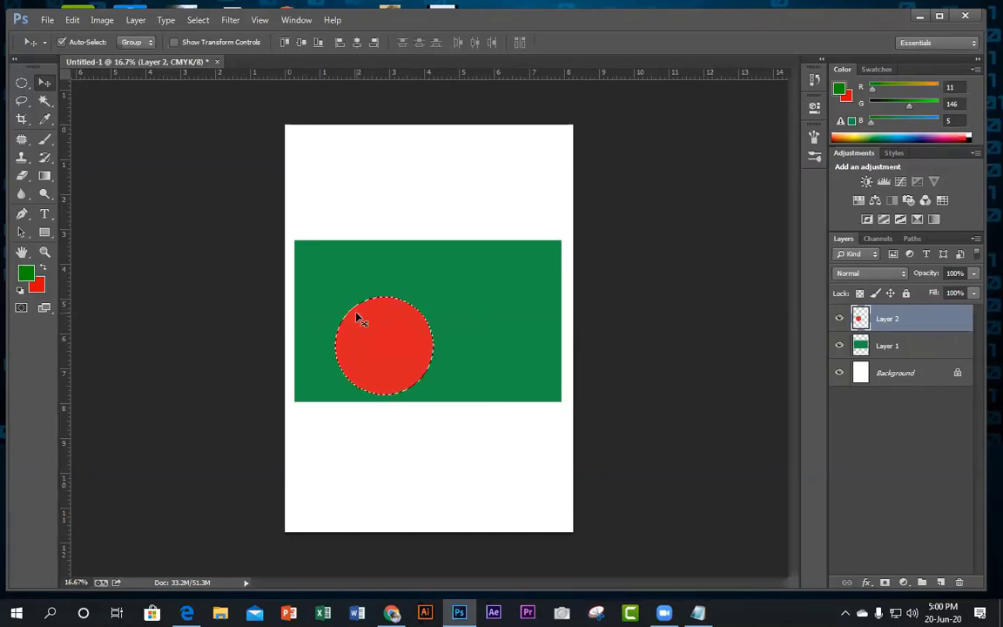
right_click(357, 315)
click(366, 309)
right_click(367, 309)
click(367, 309)
right_click(366, 359)
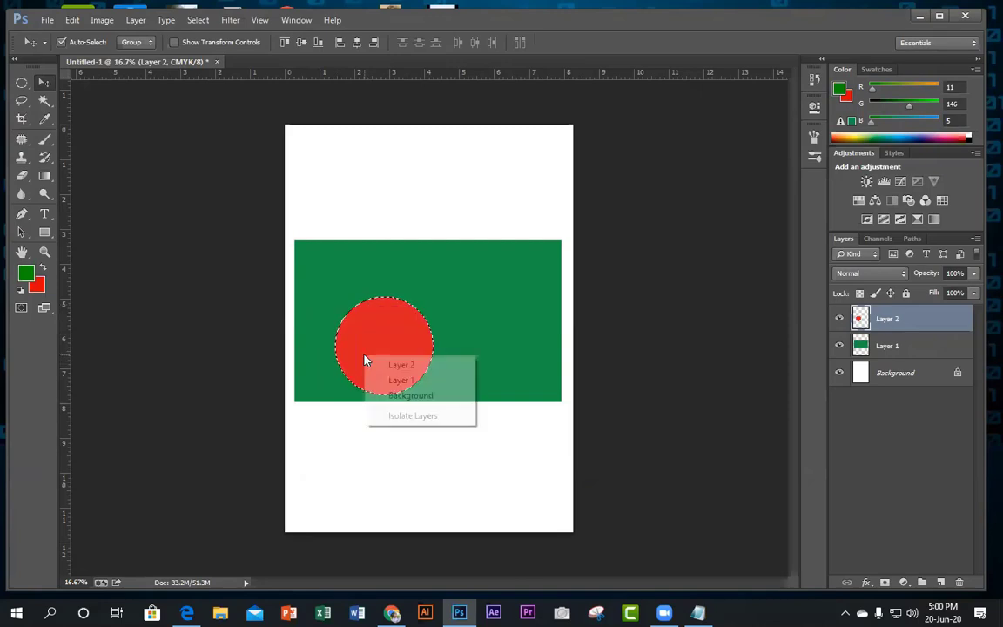
right_click(405, 310)
click(24, 84)
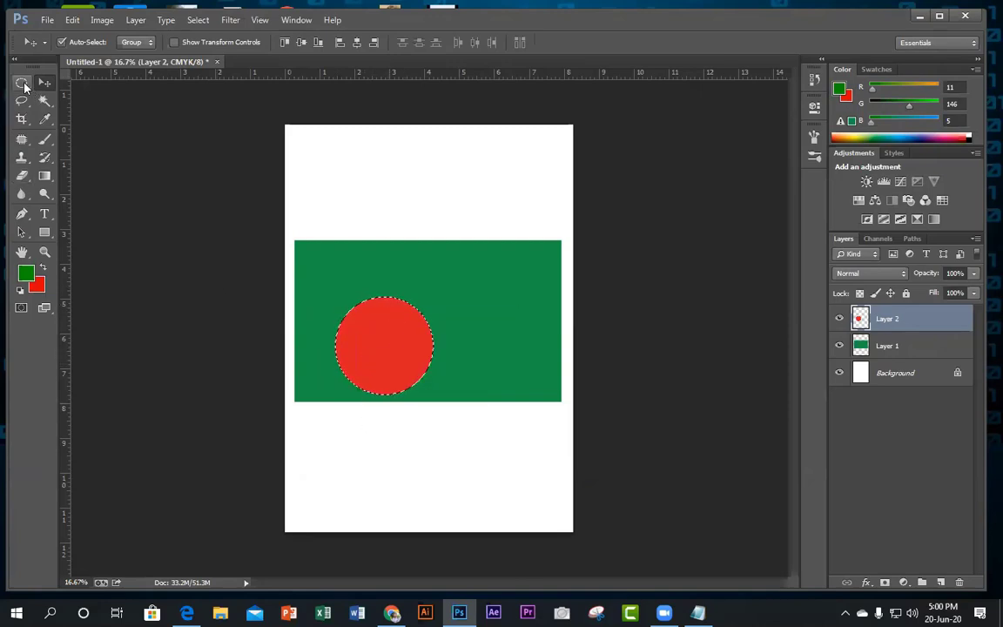
right_click(381, 350)
click(384, 339)
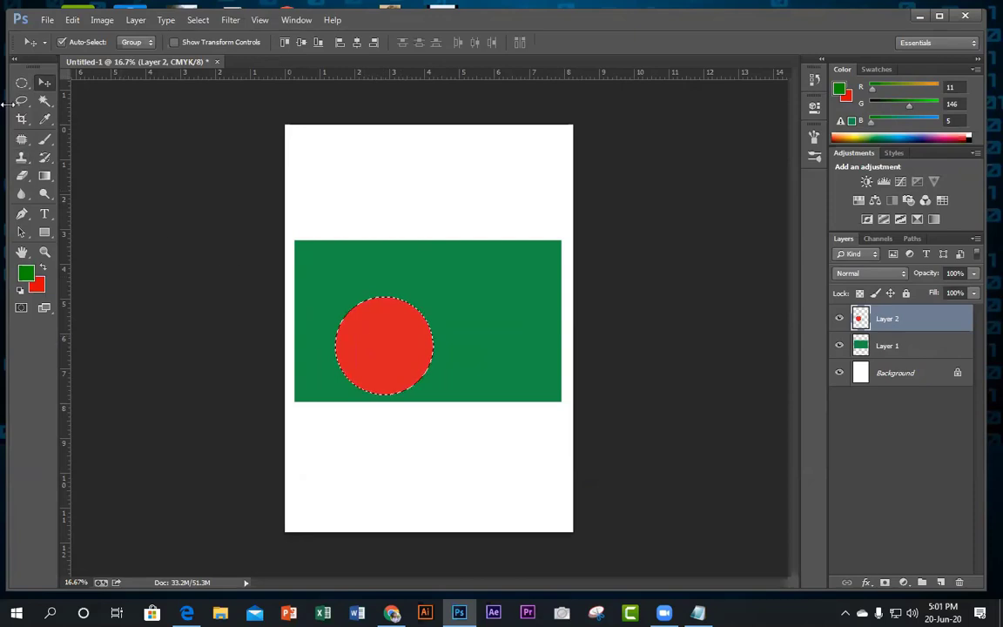
Deselect the circular selection around the red circle using the Elliptical Marquee tool.
click(21, 82)
right_click(405, 351)
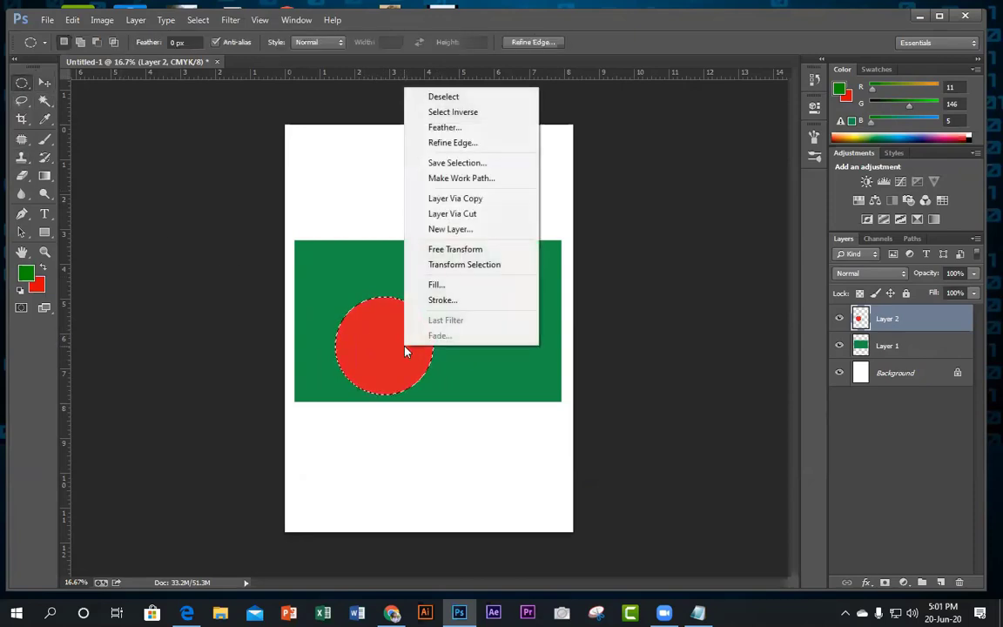
click(363, 101)
click(444, 398)
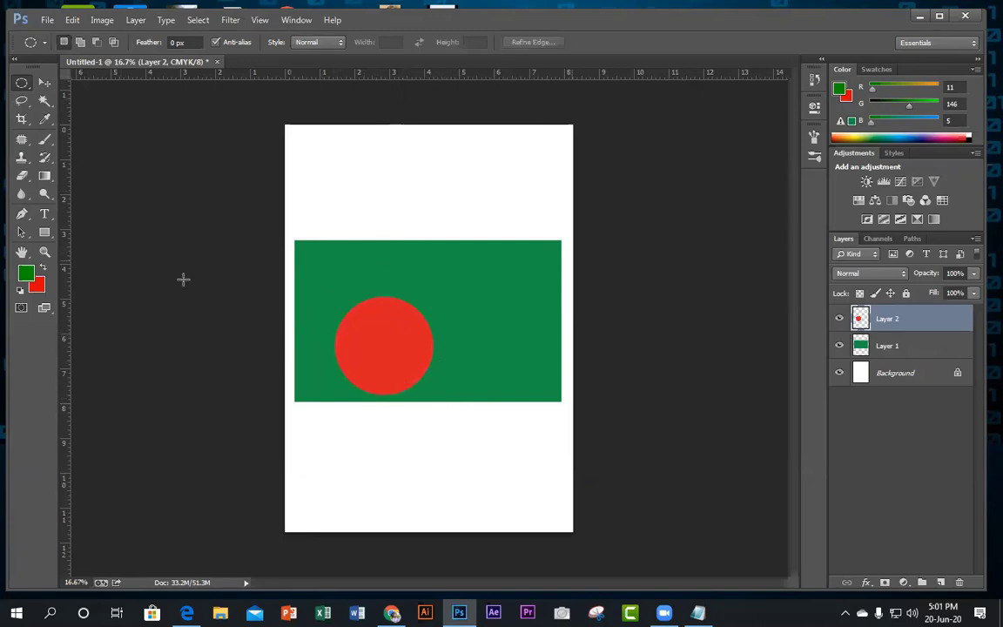
Move the red circle on Layer 2 to the middle of the green rectangle, and shift the rectangle on Layer 1 slightly down to center it.
click(41, 84)
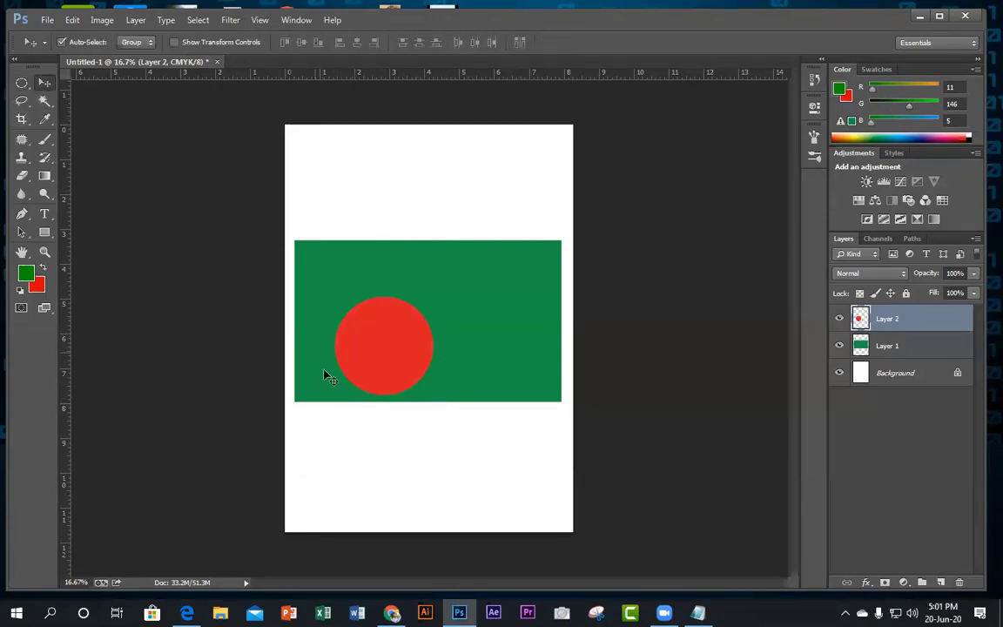
drag(389, 340, 432, 324)
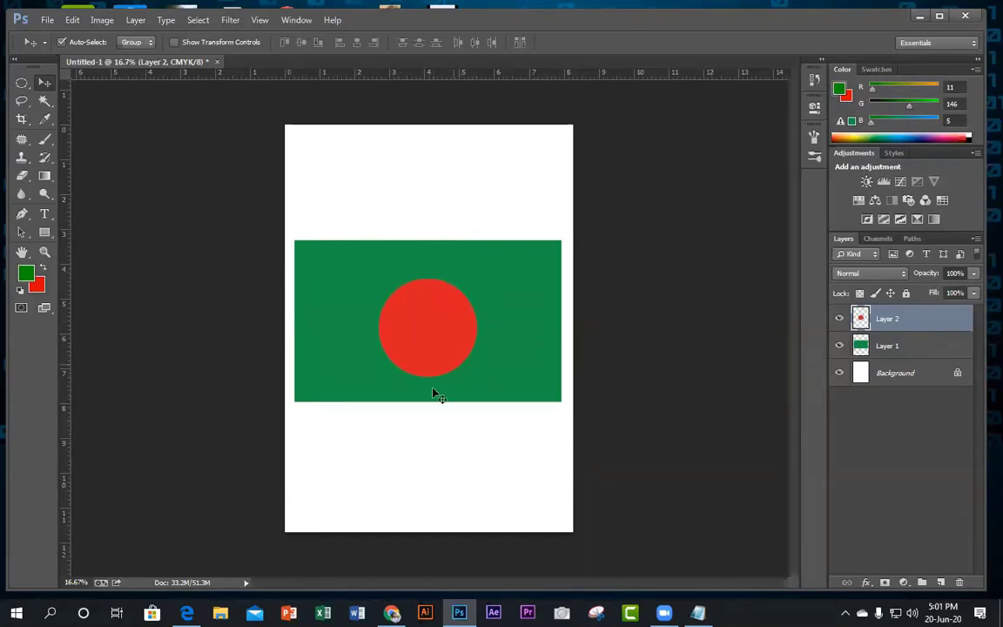
click(906, 349)
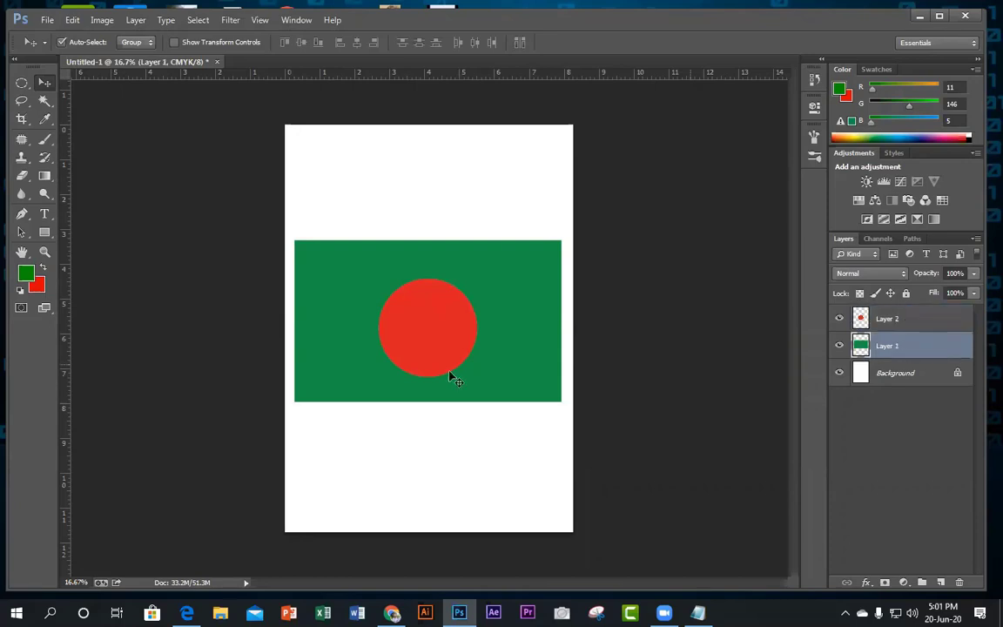
drag(510, 326, 521, 364)
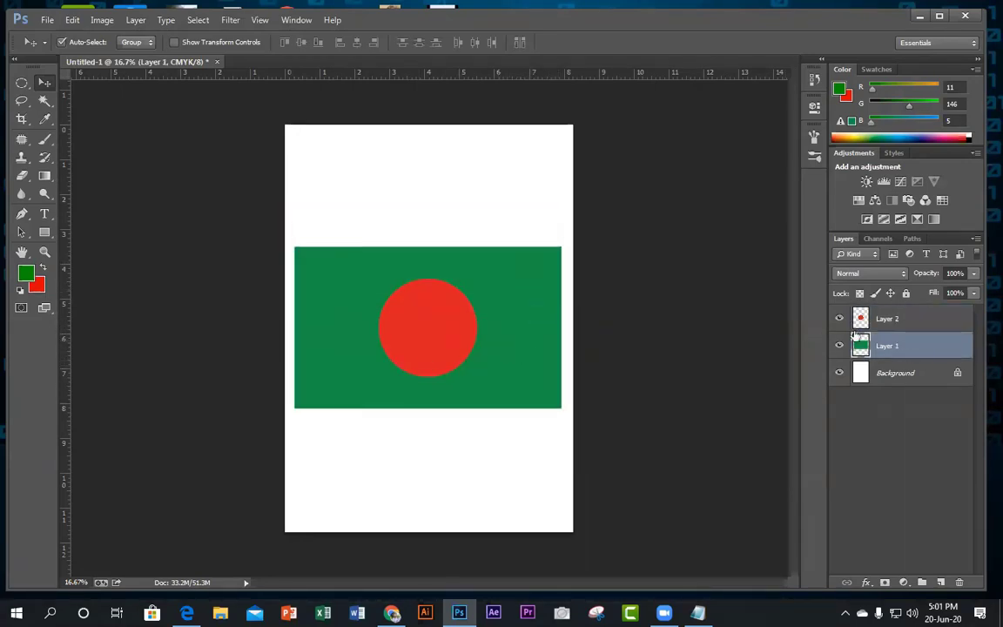
Select Layer 1 and Layer 2 together by drawing a selection box over the flag with the Move tool.
click(938, 323)
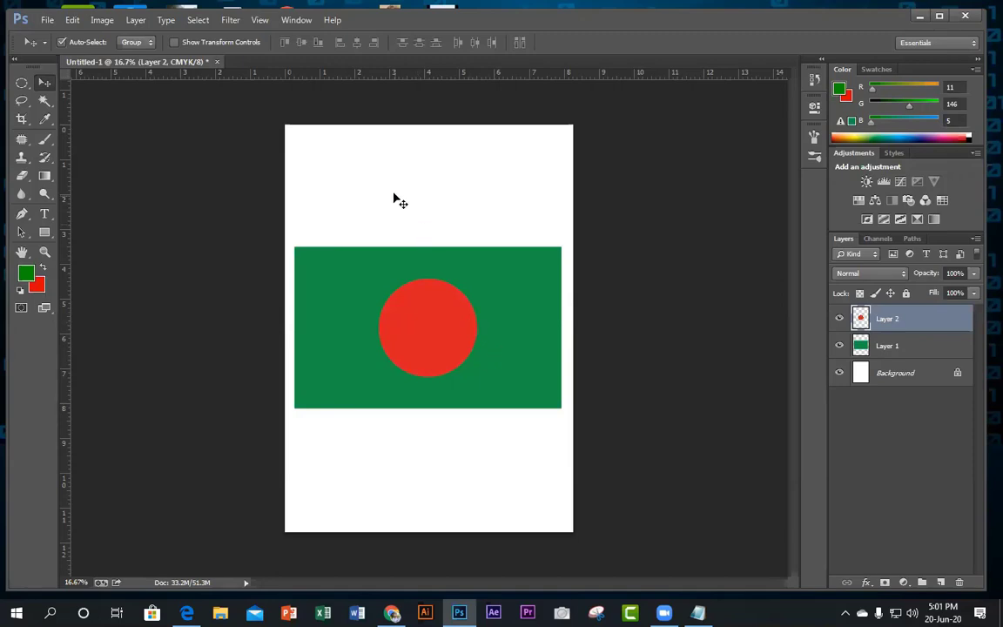
drag(384, 185, 506, 412)
click(447, 448)
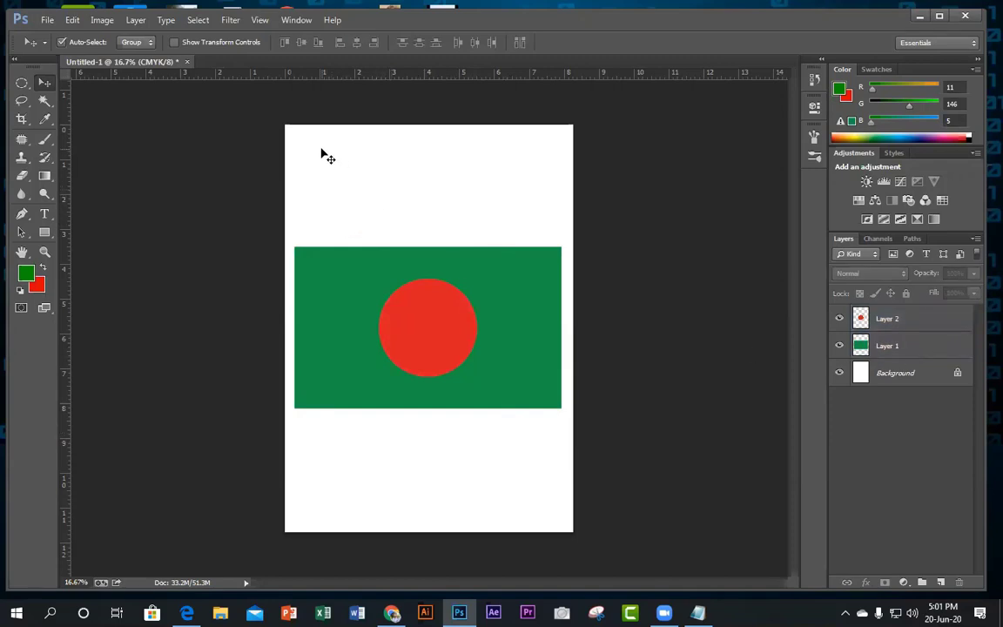
drag(322, 150, 460, 197)
drag(360, 149, 498, 416)
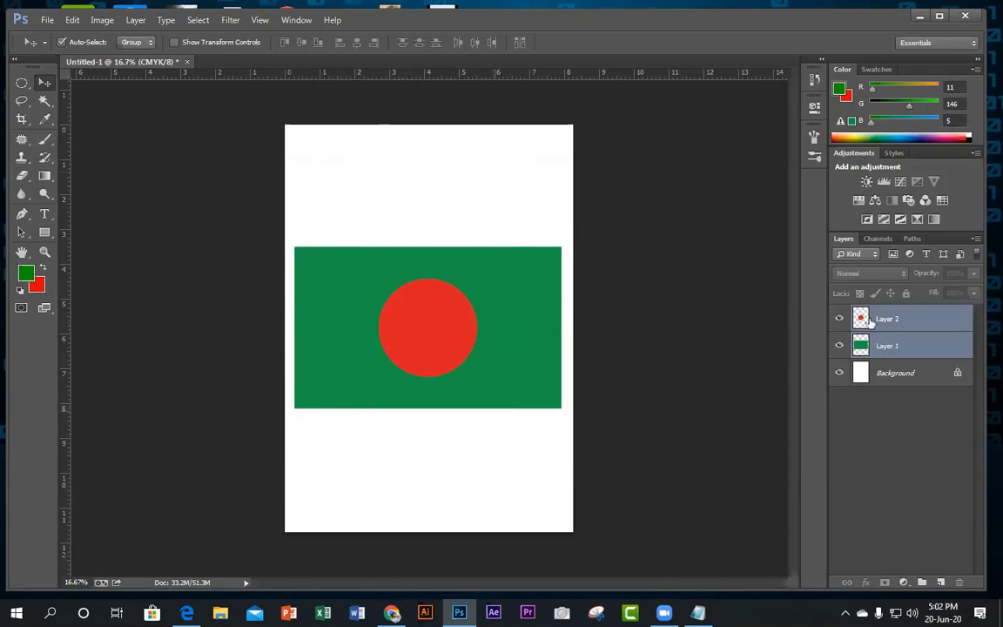
Alternate the active layer between Layer 2 and Layer 1, ending with Layer 1 selected.
click(941, 323)
click(922, 346)
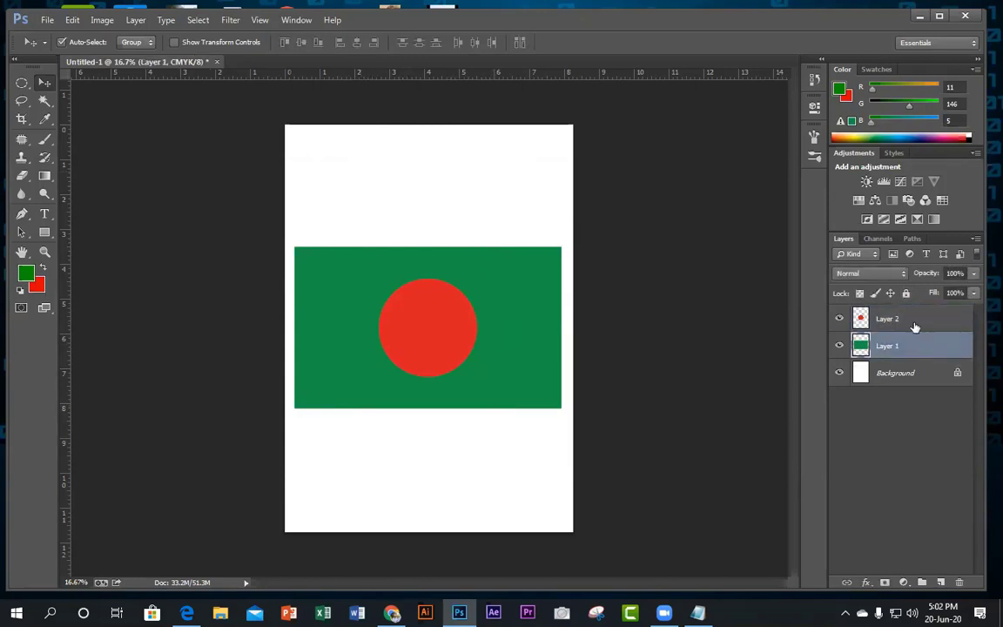
click(914, 324)
click(920, 351)
click(920, 330)
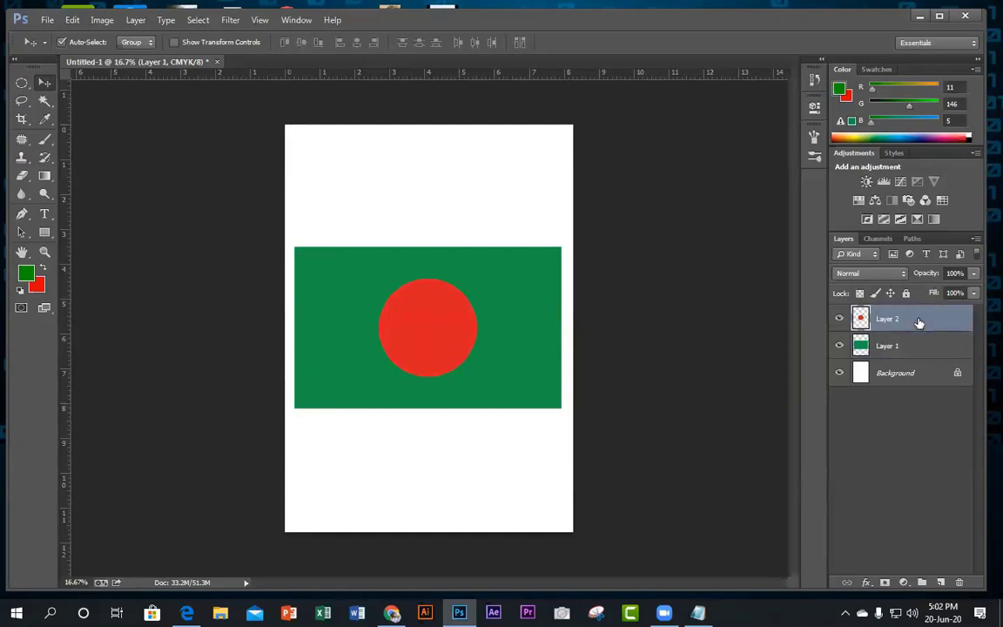
shift+click(905, 348)
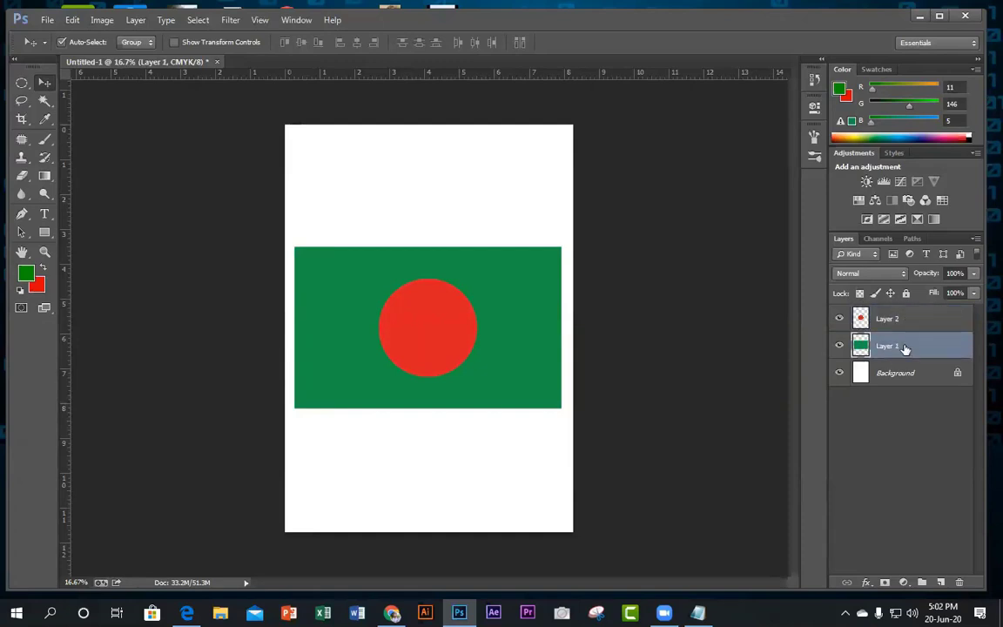
Box-select the red circle and green rectangle, delete both layers, and undo the deletion.
drag(378, 168, 494, 427)
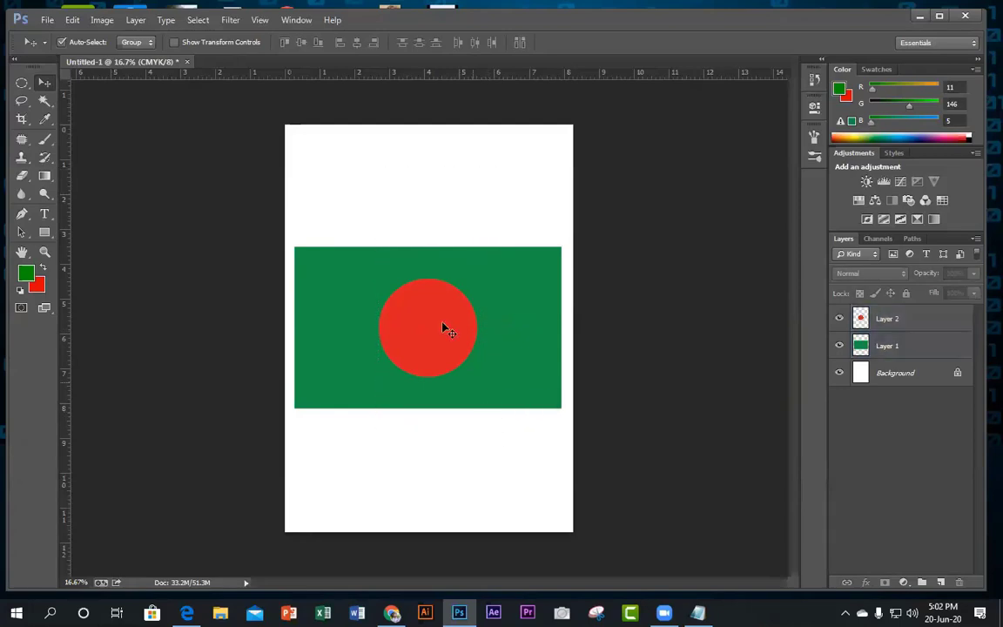
drag(375, 209, 465, 426)
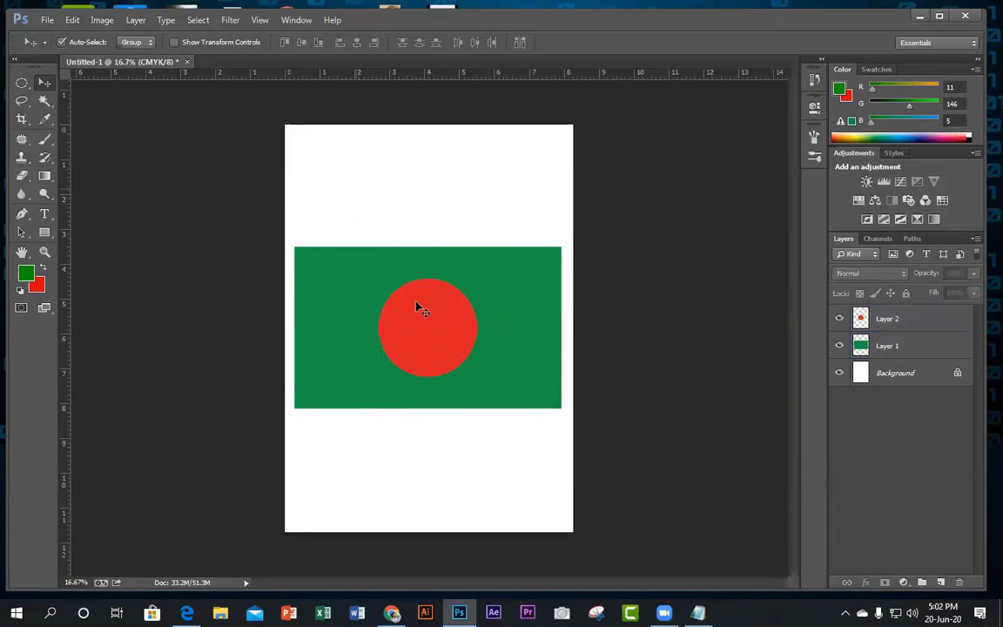
key(Delete)
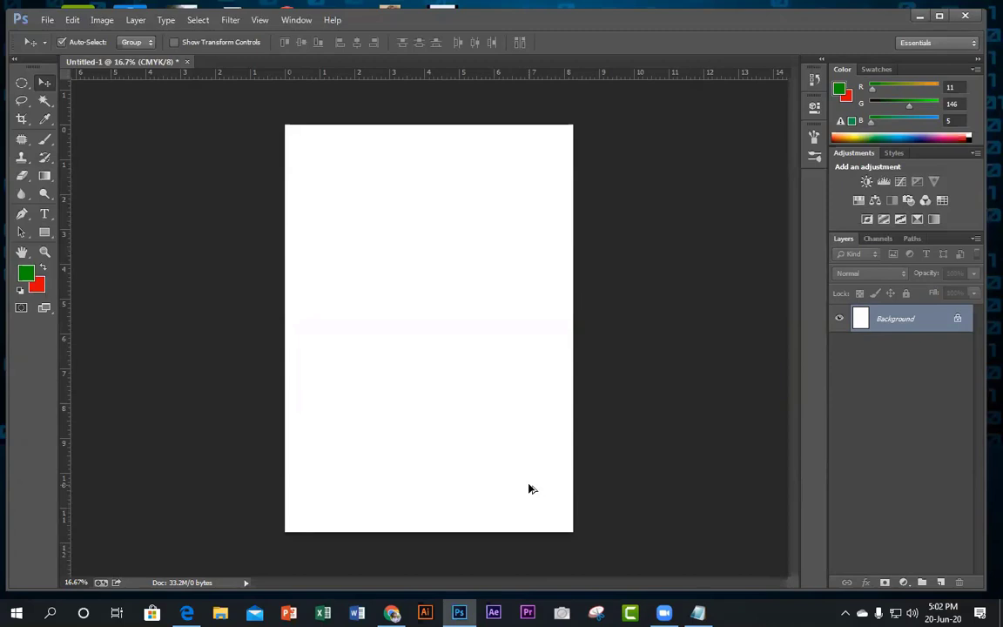
key(ctrl+z)
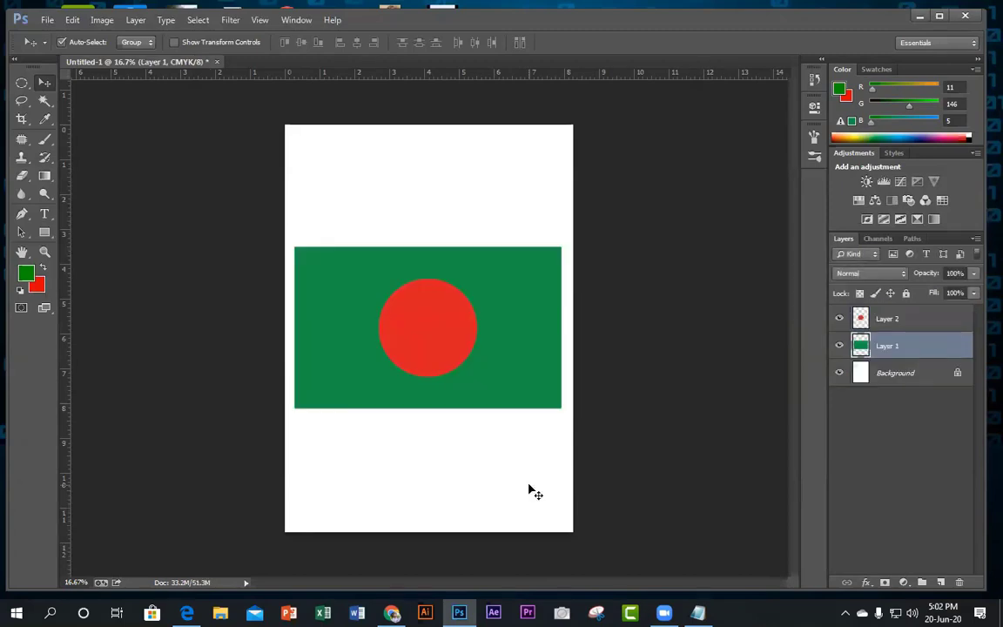
click(459, 452)
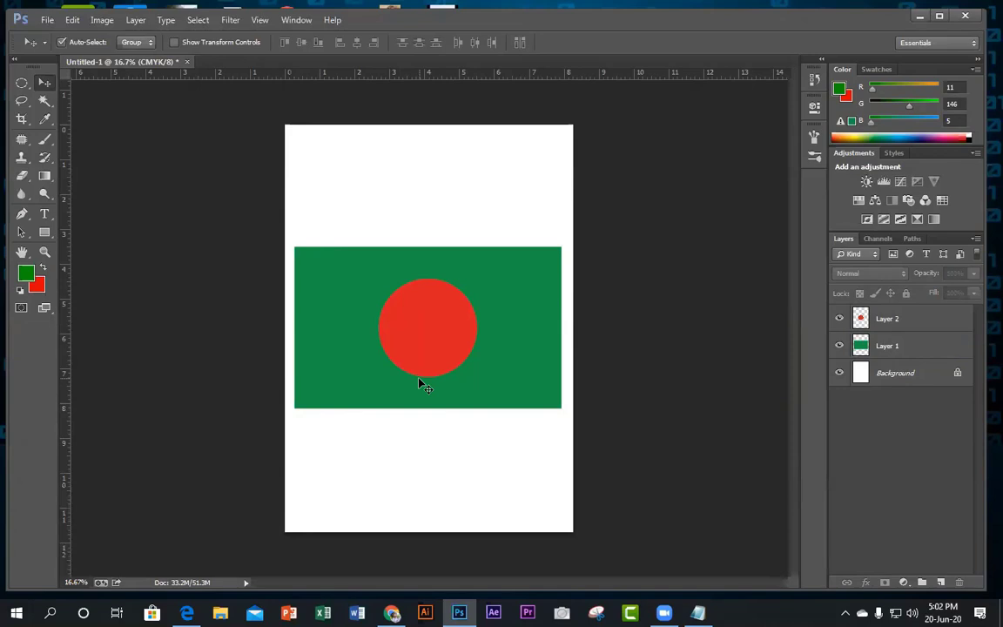
key(ctrl+z)
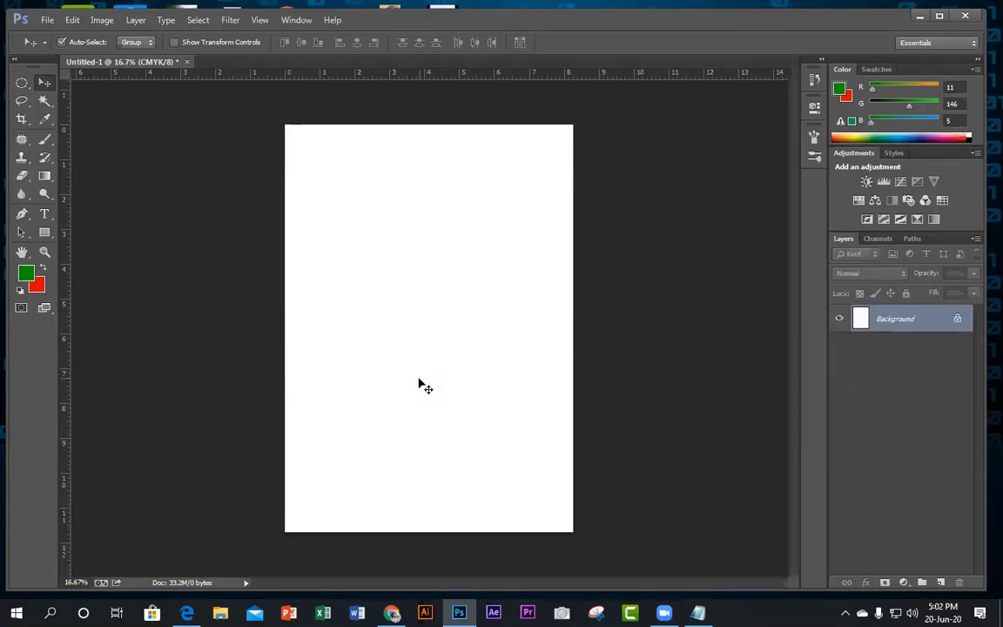
key(ctrl+z)
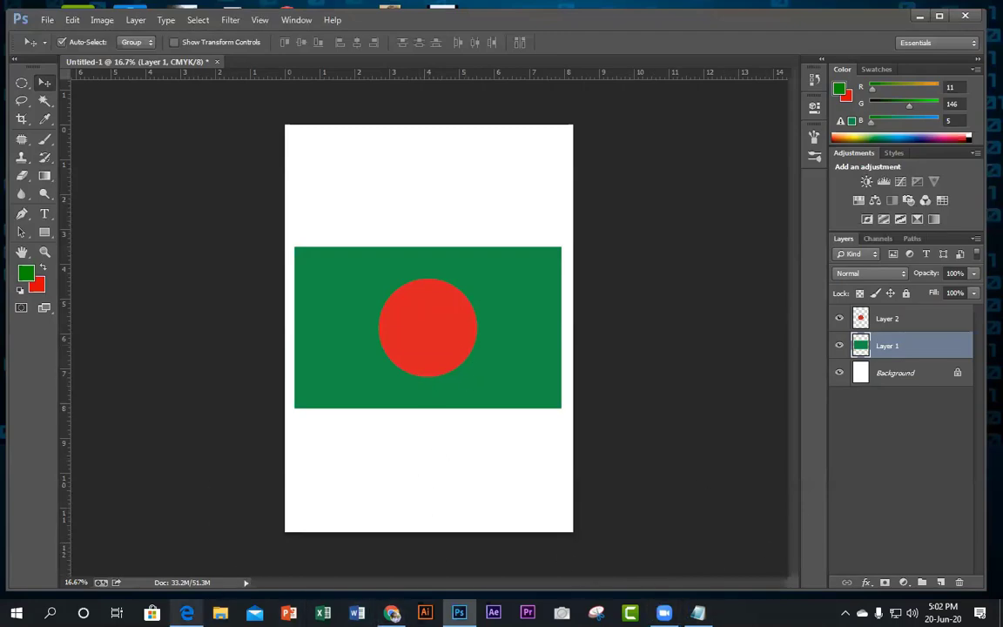
Switch to the Adobe Photo Shop class notes PDF in Microsoft Edge and review the Move line, highlighting "Any Document Drag".
click(186, 613)
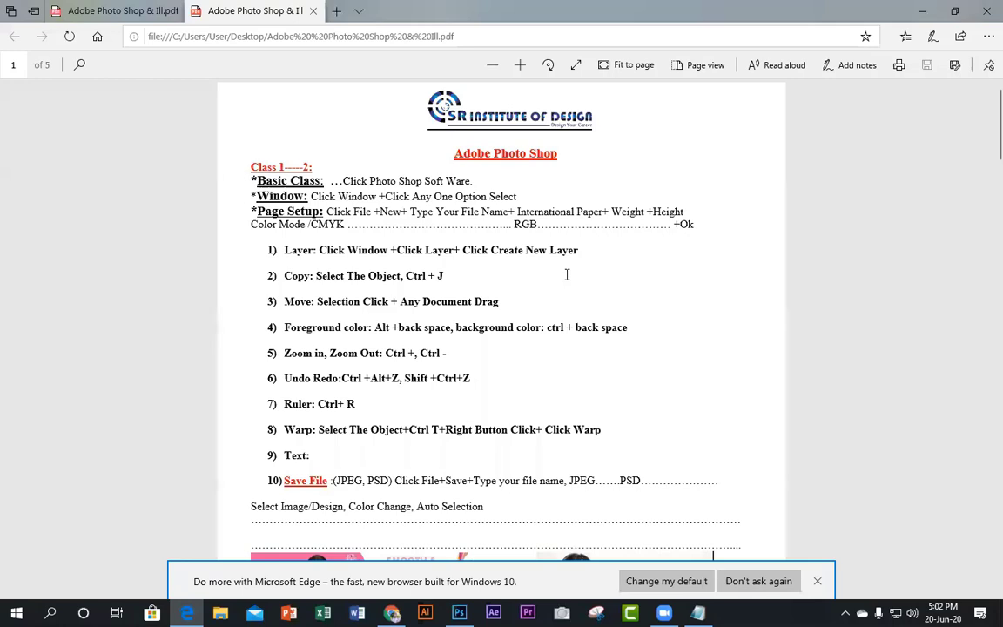
drag(284, 301, 501, 302)
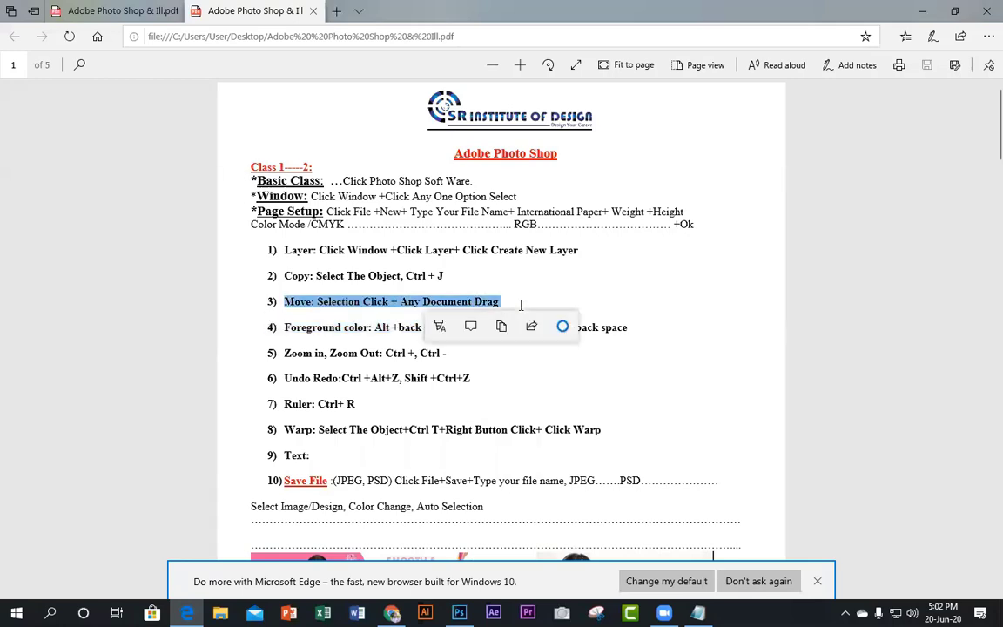
click(436, 302)
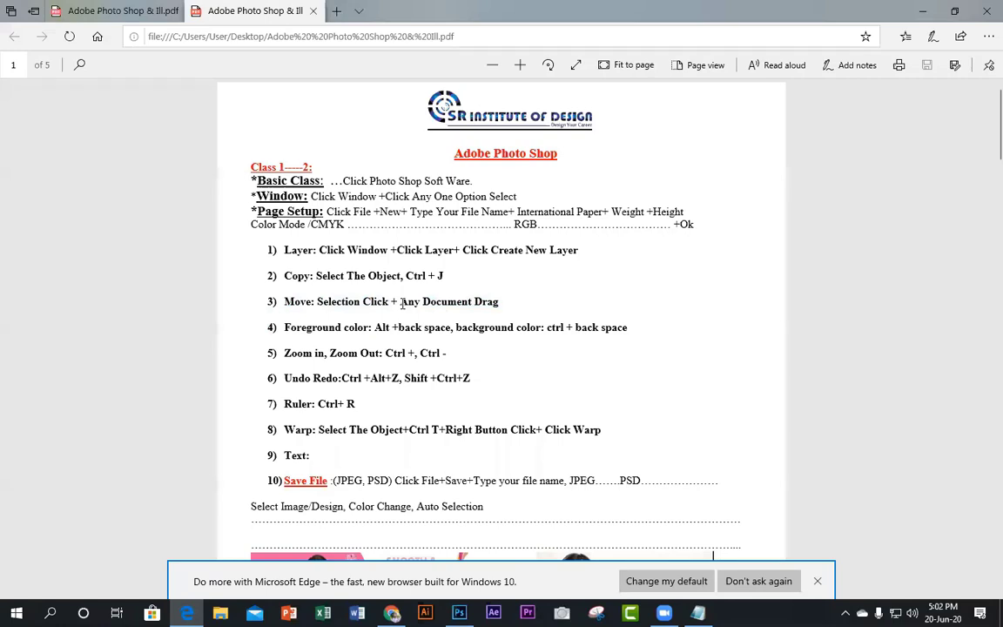
drag(401, 302, 502, 305)
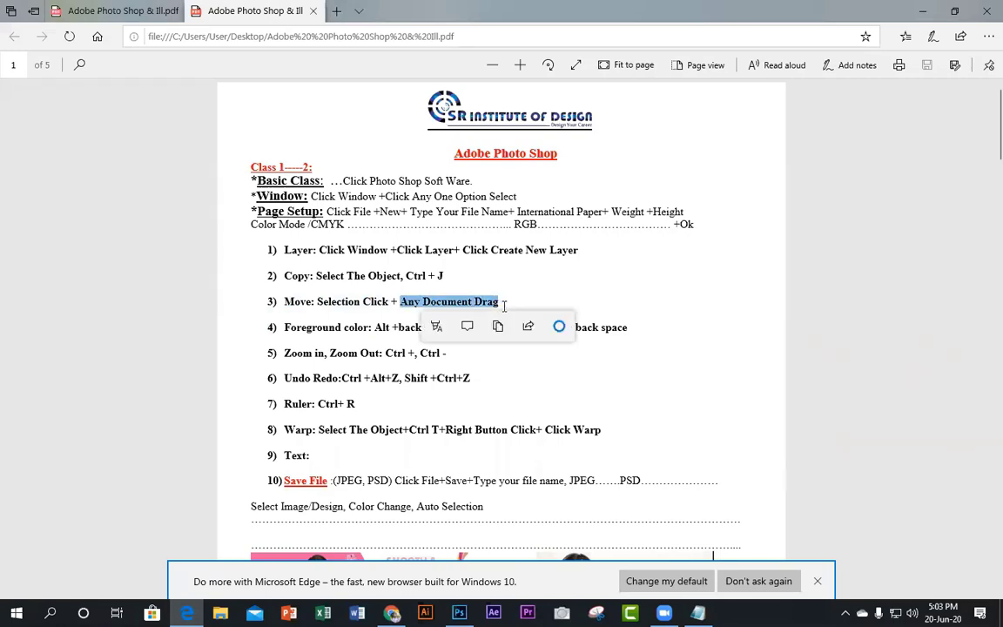
click(414, 303)
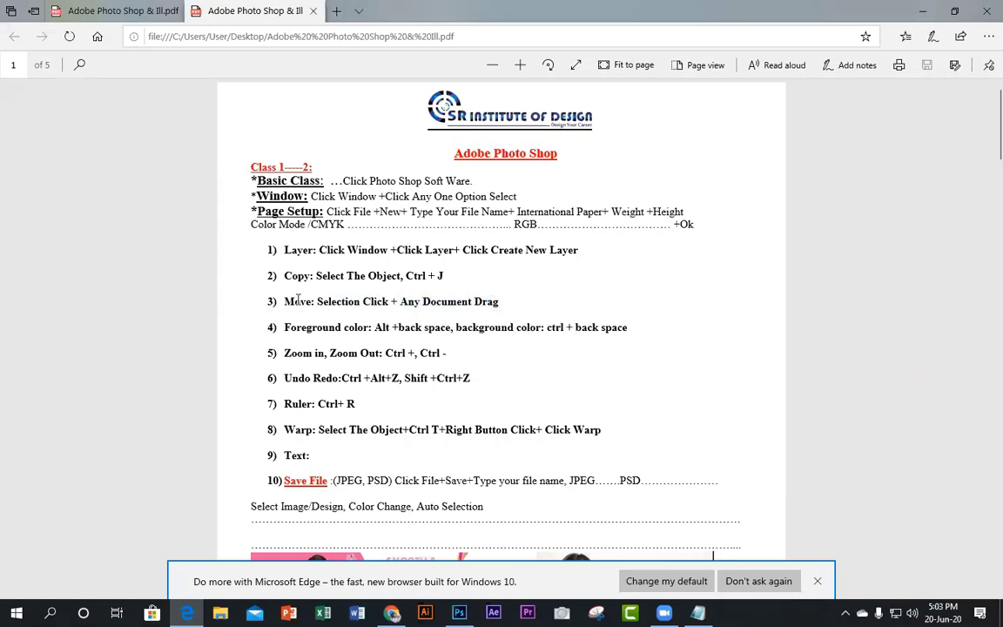
Return to Photoshop, box-select both flag layers with the Move tool, and deselect them on the empty canvas.
click(459, 613)
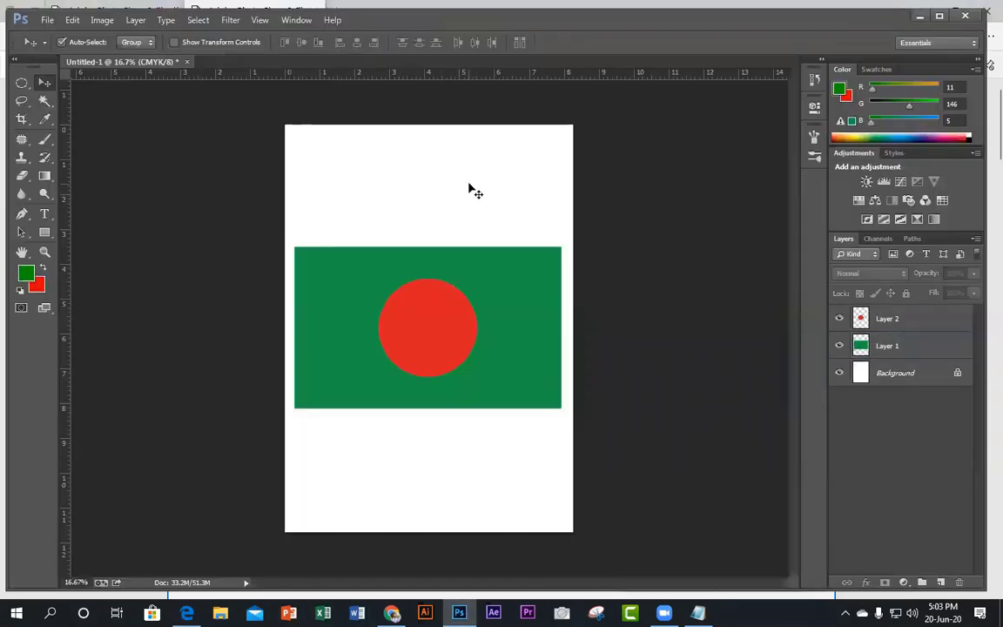
drag(469, 182, 532, 265)
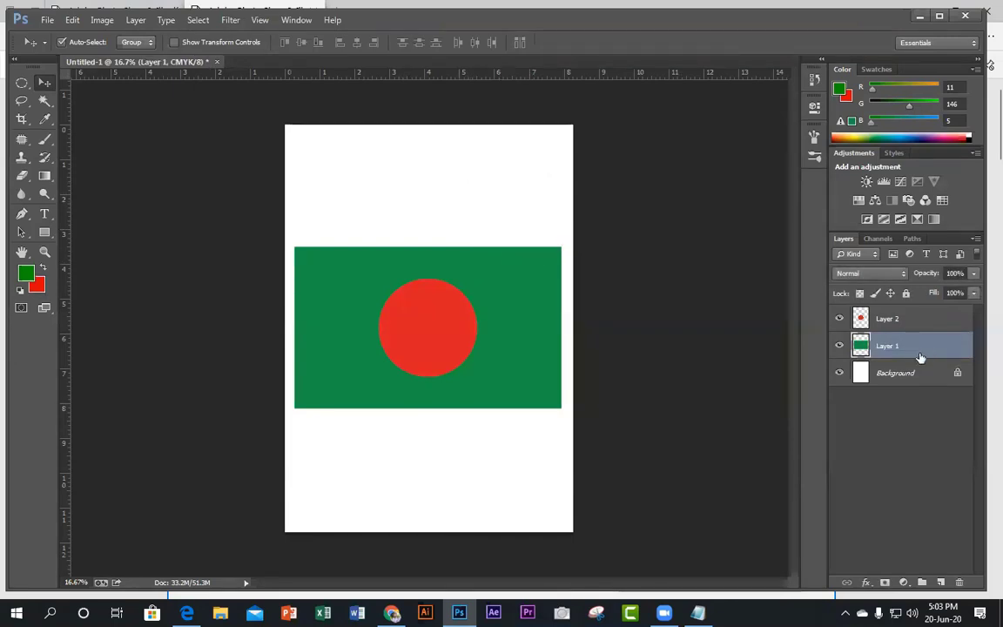
drag(354, 153, 474, 385)
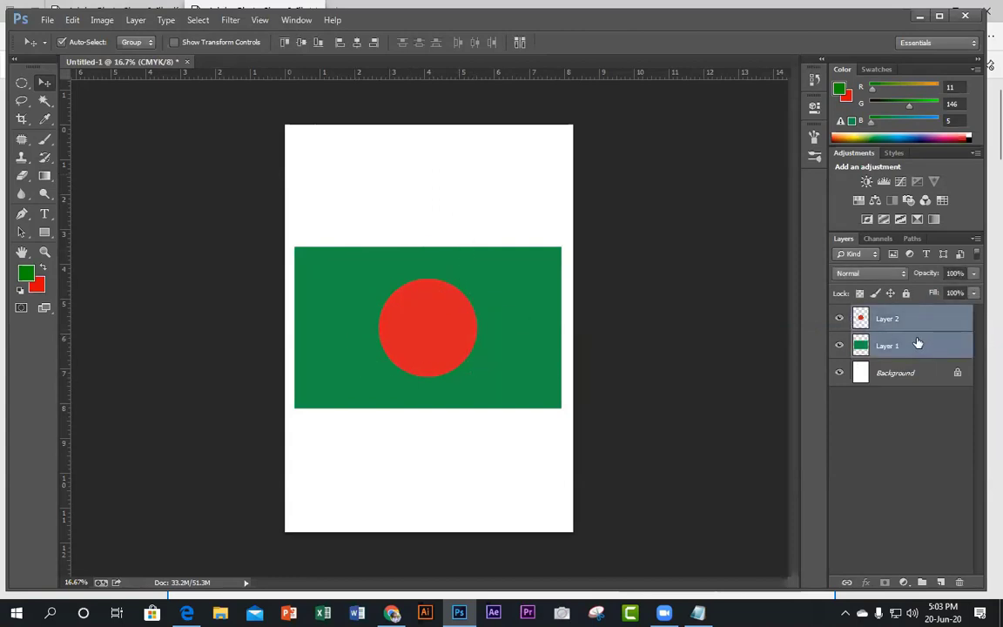
click(428, 470)
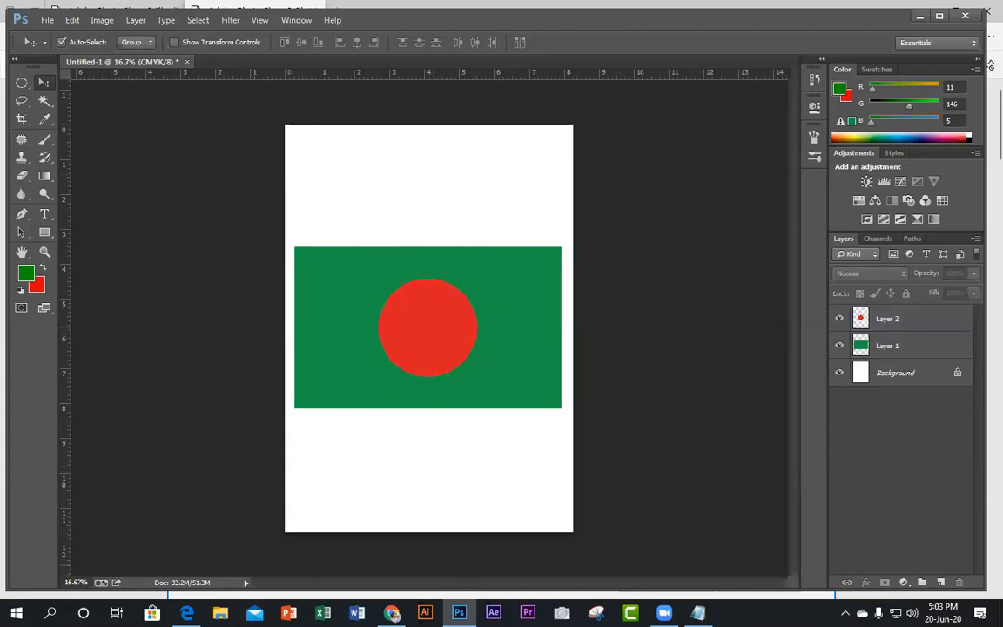
Switch to the class notes PDF in Microsoft Edge and review the Zoom in, Zoom Out shortcut line.
click(187, 613)
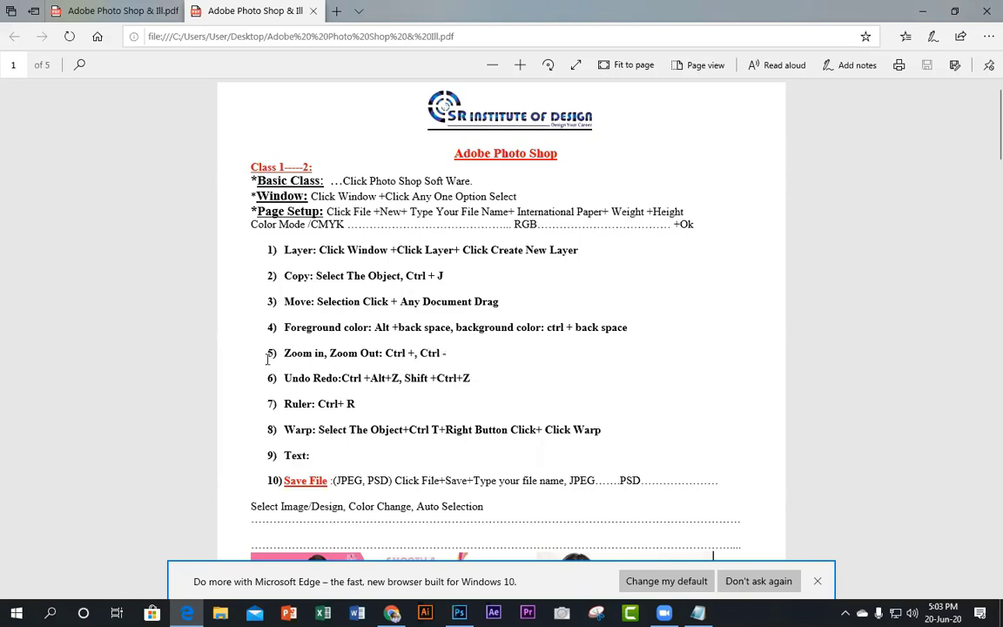
drag(271, 353, 473, 357)
click(474, 354)
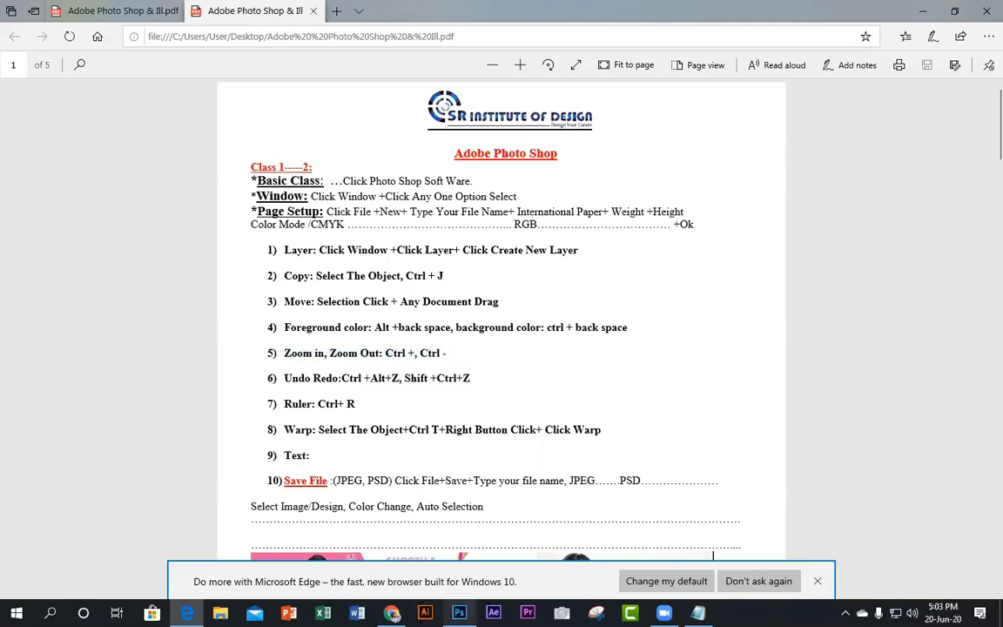
Return to Photoshop and zoom in on the flag to 100%.
click(459, 613)
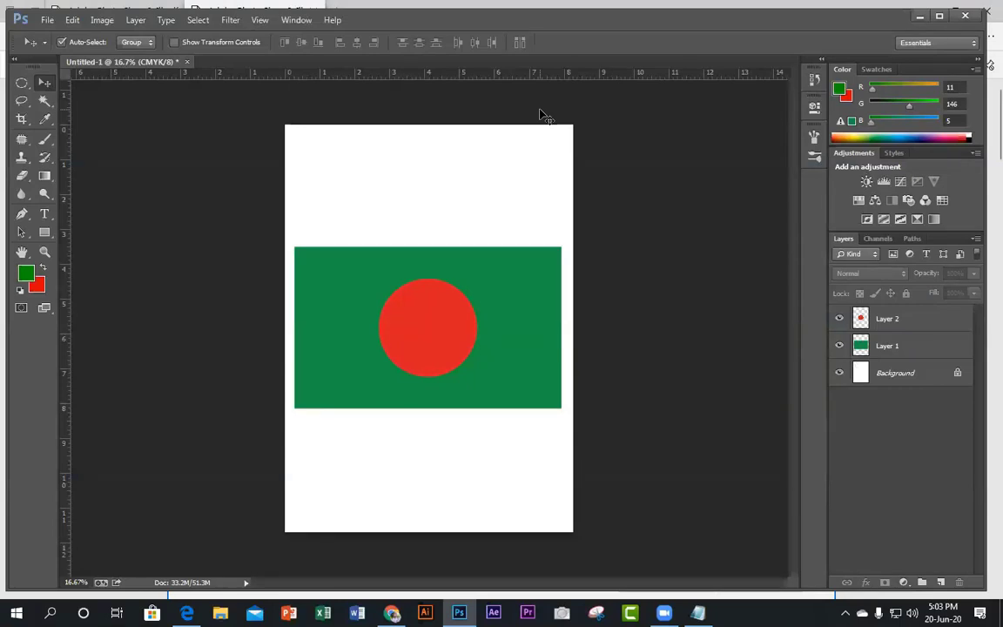
key(ctrl+plus)
key(ctrl+plus)
key(ctrl+plus)
key(ctrl+plus)
key(ctrl+plus)
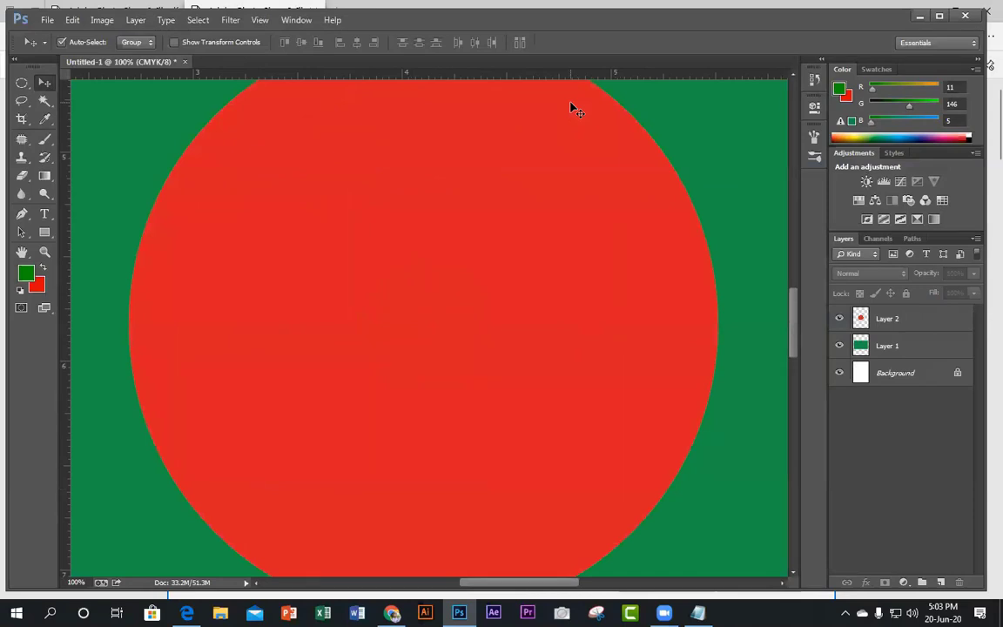
Zoom the document out to 4% and back in to 12.5%.
key(ctrl+minus)
key(ctrl+minus)
key(ctrl+minus)
key(ctrl+minus)
key(ctrl+minus)
key(ctrl+minus)
key(ctrl+minus)
key(ctrl+minus)
key(ctrl+minus)
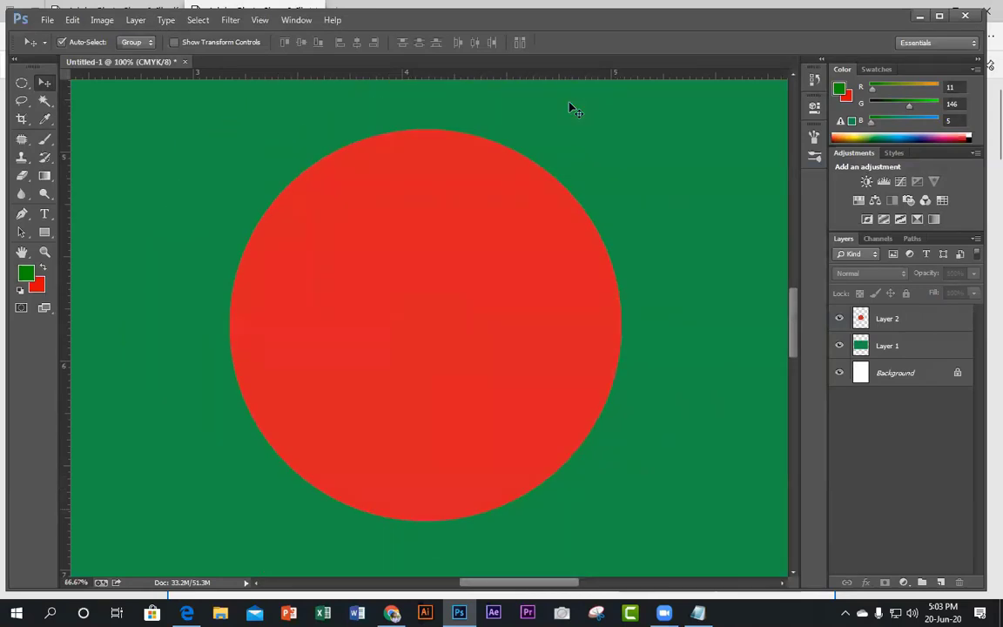
key(ctrl+minus)
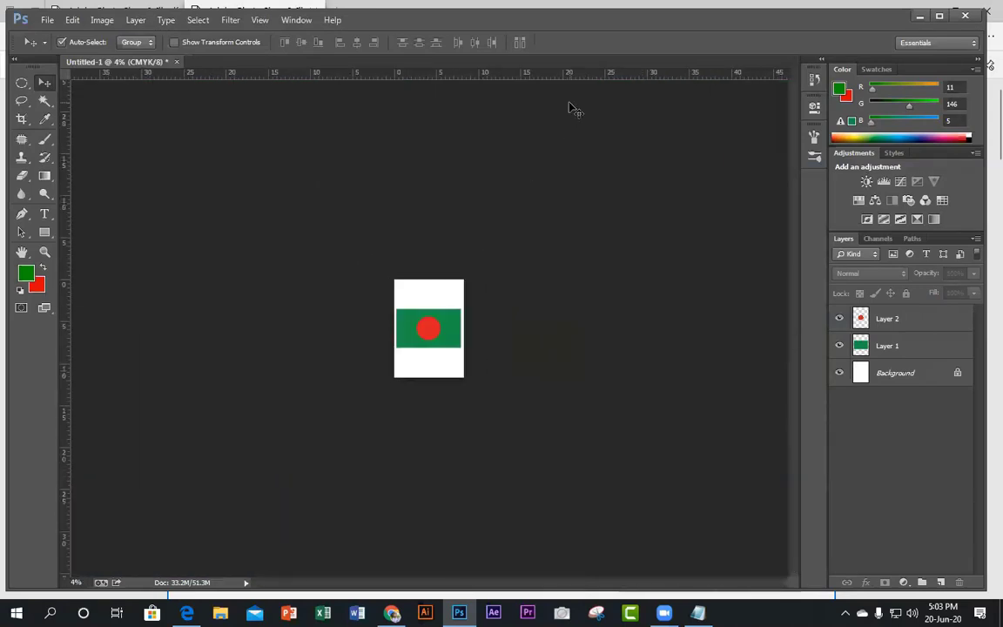
key(ctrl+plus)
key(ctrl+plus)
key(ctrl+plus)
key(ctrl+plus)
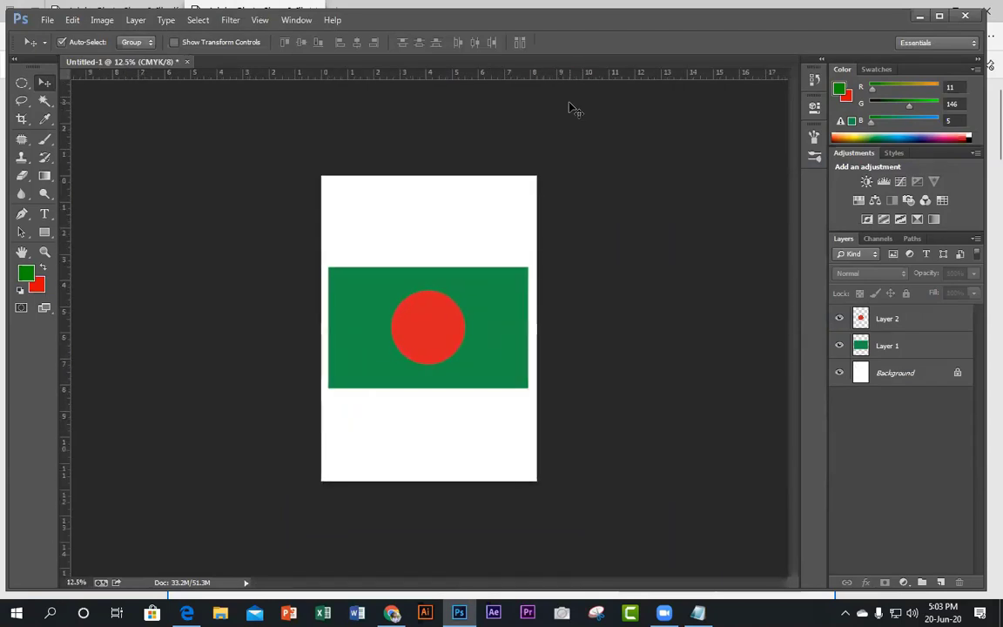
Zoom the document in to 25% and back out to 12.5%.
key(ctrl+plus)
key(ctrl+plus)
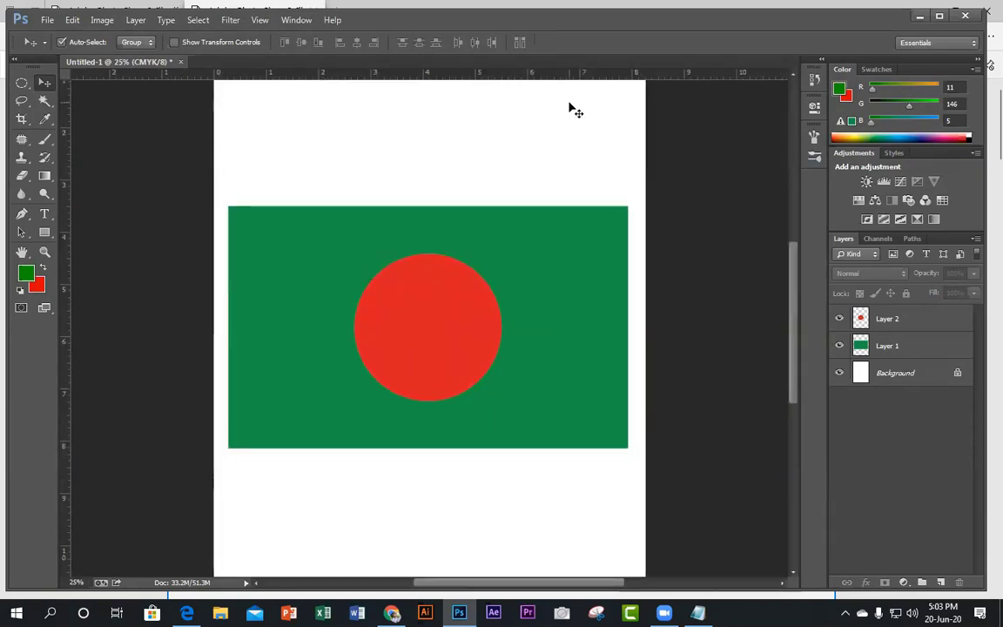
key(ctrl+minus)
key(ctrl+minus)
key(ctrl+plus)
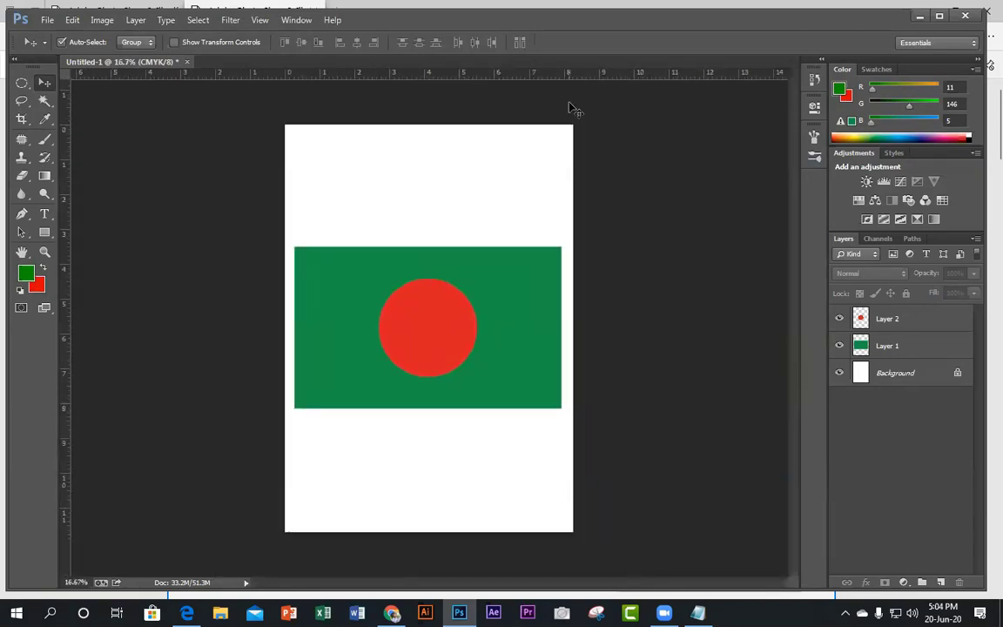
key(ctrl+minus)
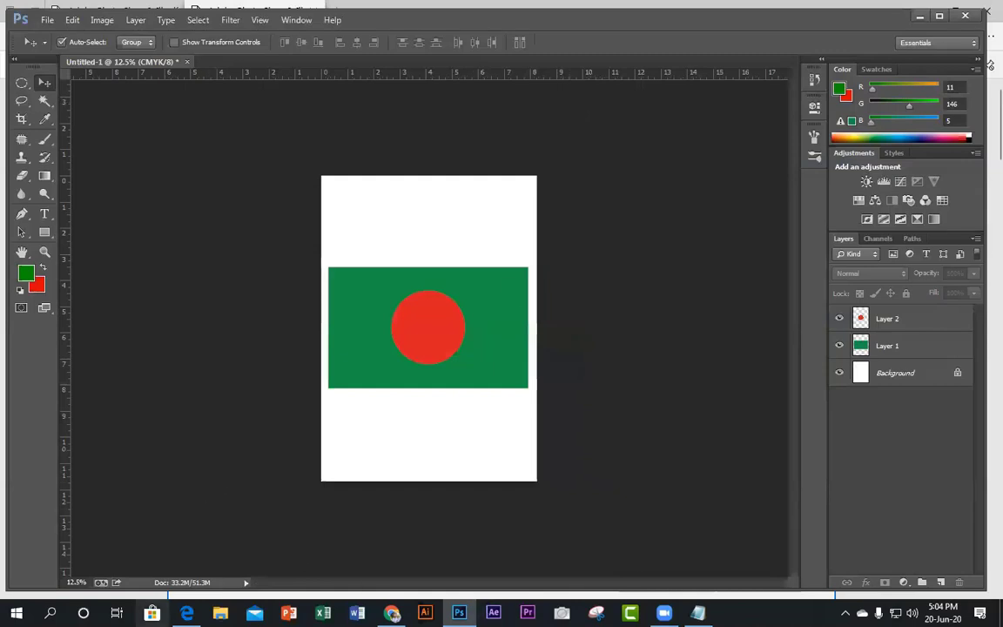
Switch to the class notes PDF in Microsoft Edge and review the lines from Ruler to Save File.
click(186, 613)
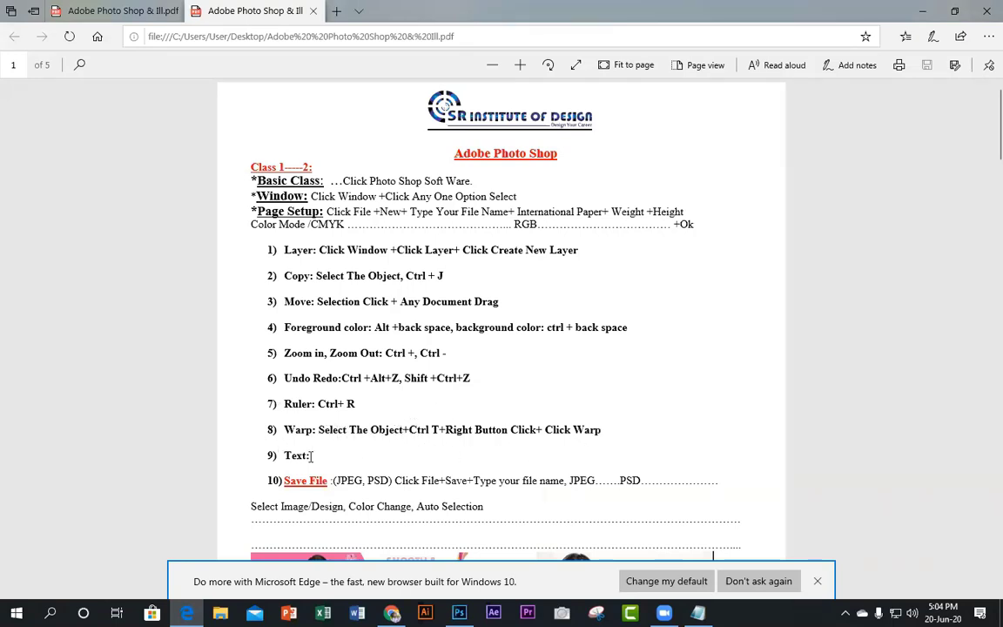
drag(323, 442, 364, 480)
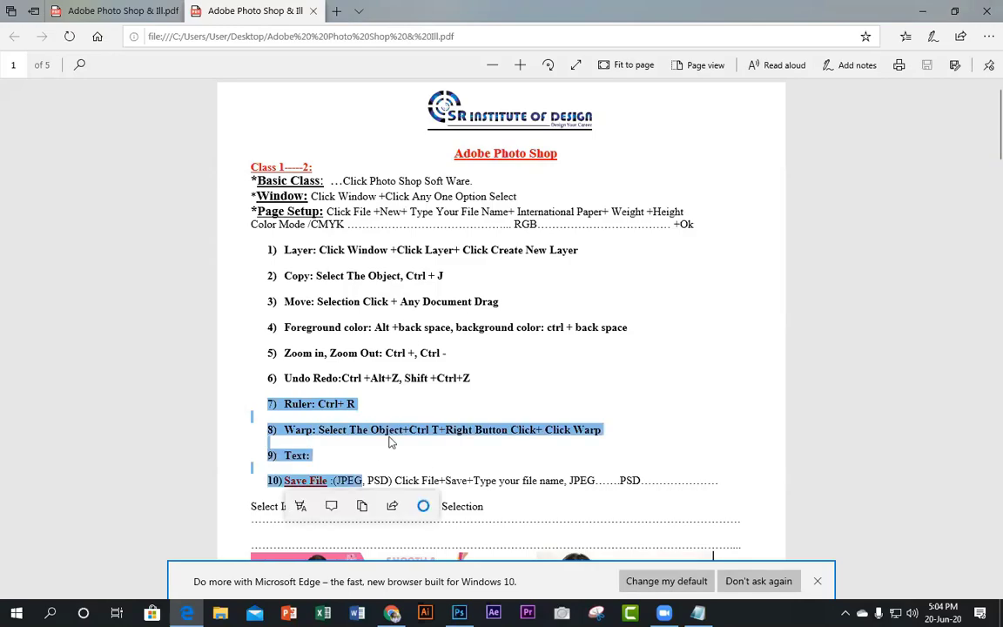
click(391, 442)
click(924, 10)
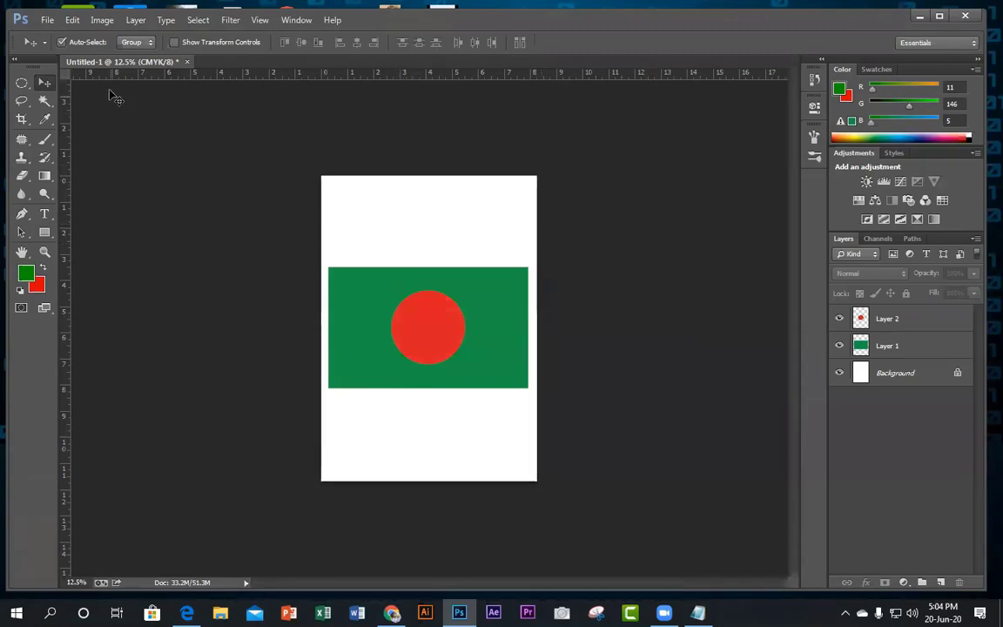
Start saving the flag document under a new name on the Desktop and name the file "online class 01".
click(47, 20)
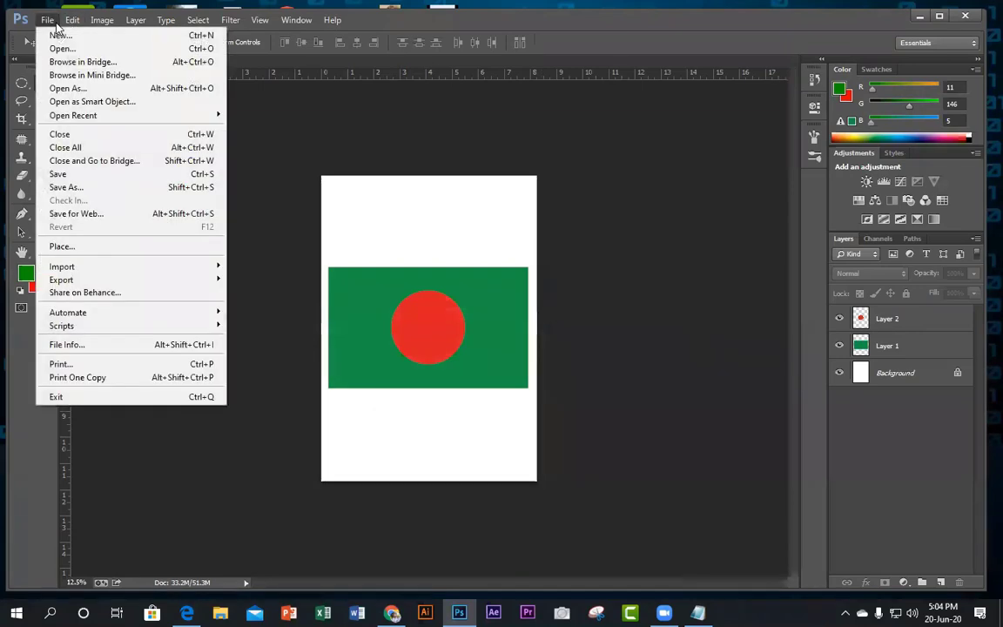
click(78, 190)
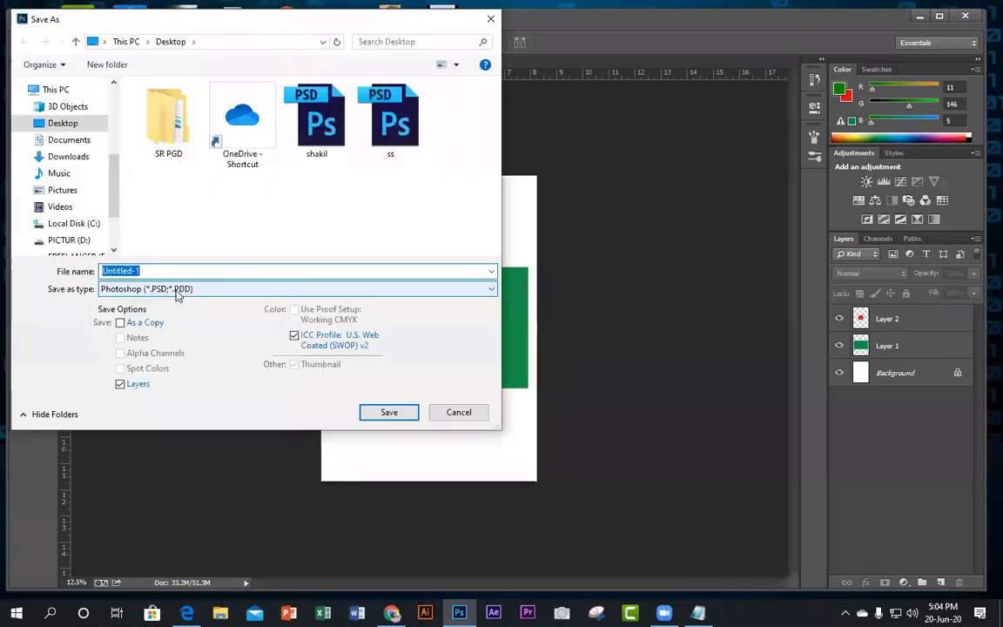
click(48, 128)
click(225, 268)
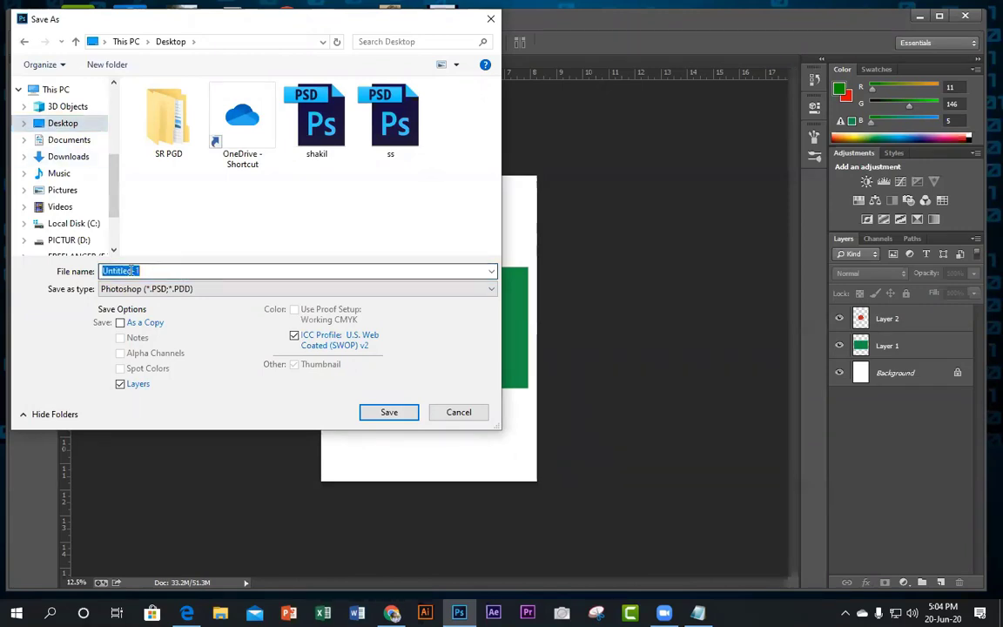
text(o)
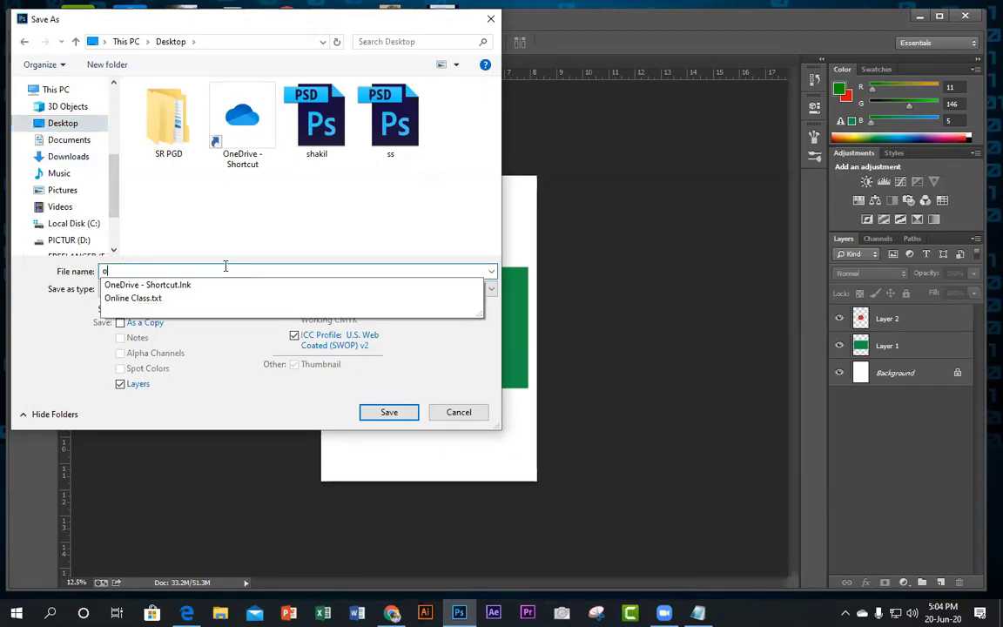
text(nlin)
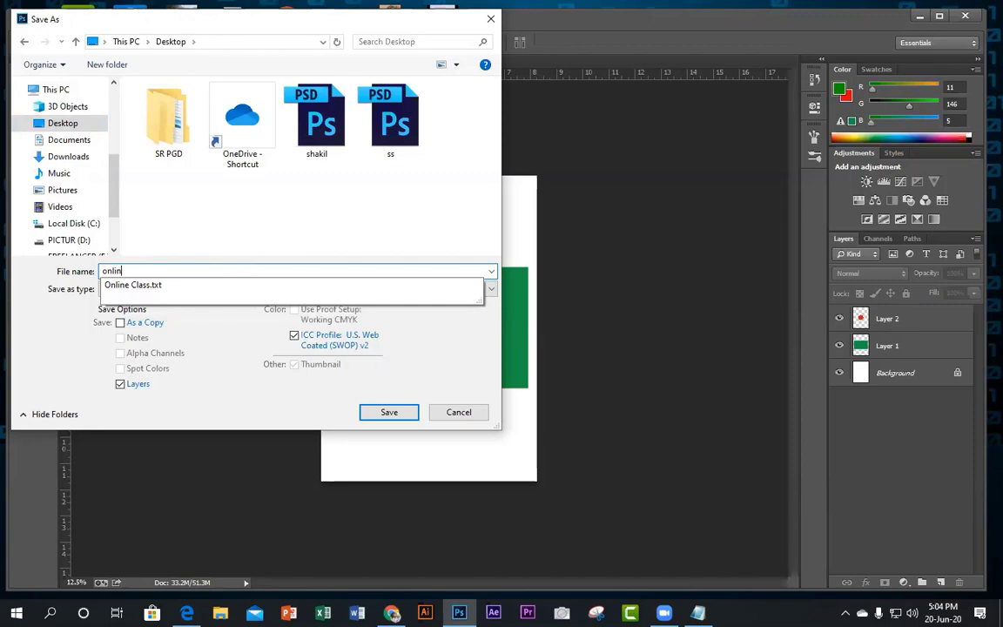
text(e class)
click(225, 266)
text(01)
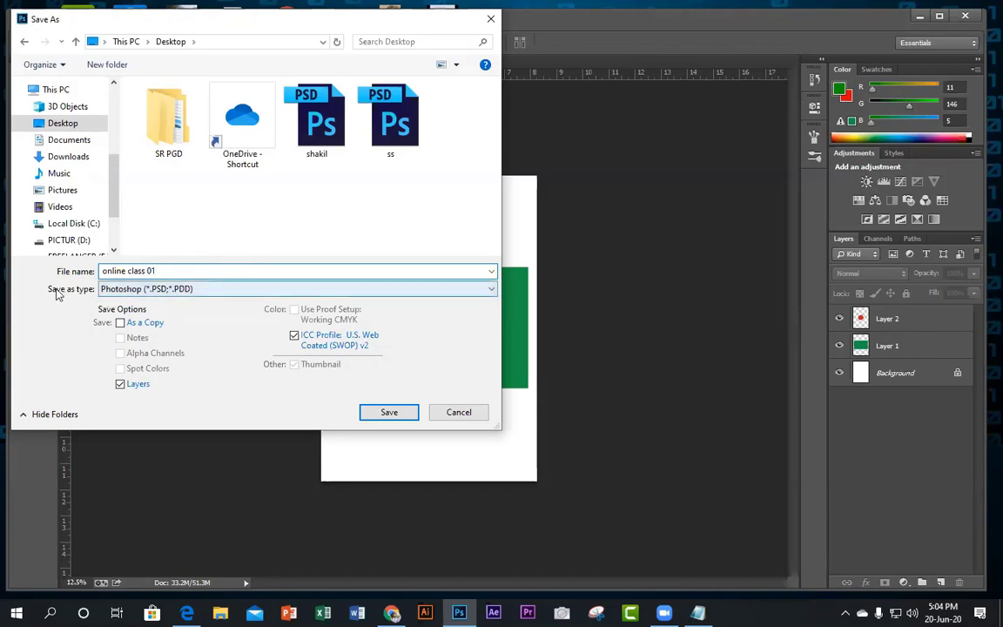
Choose JPEG as the file format and save the flag image at Maximum quality.
click(184, 290)
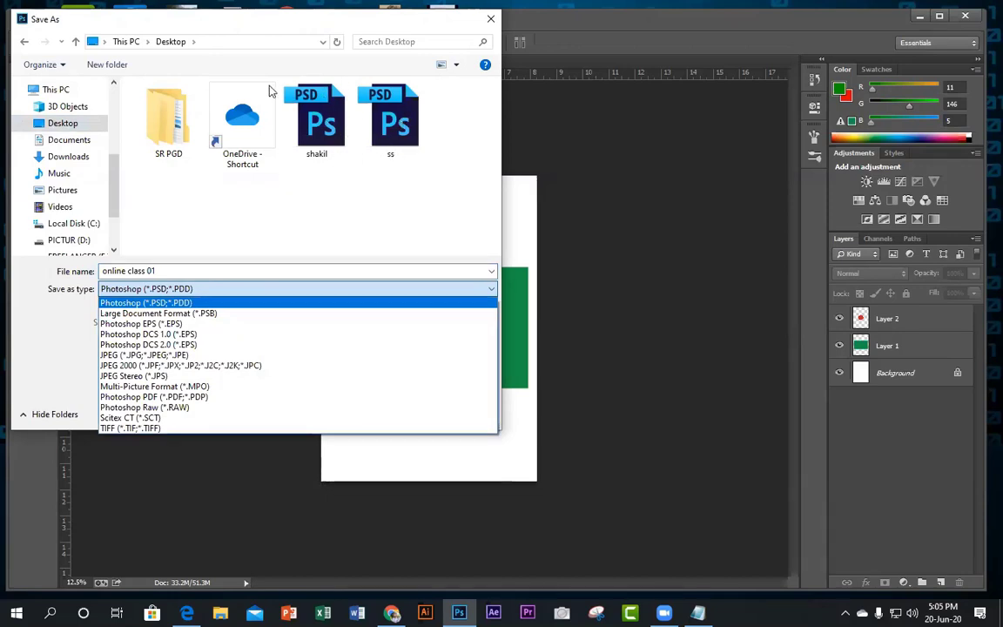
click(318, 196)
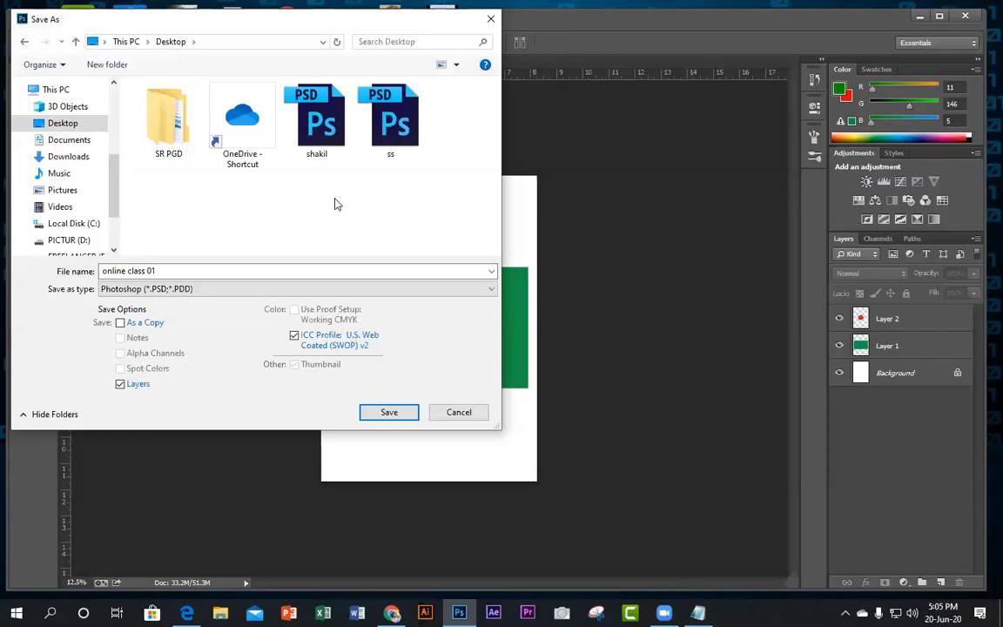
click(233, 292)
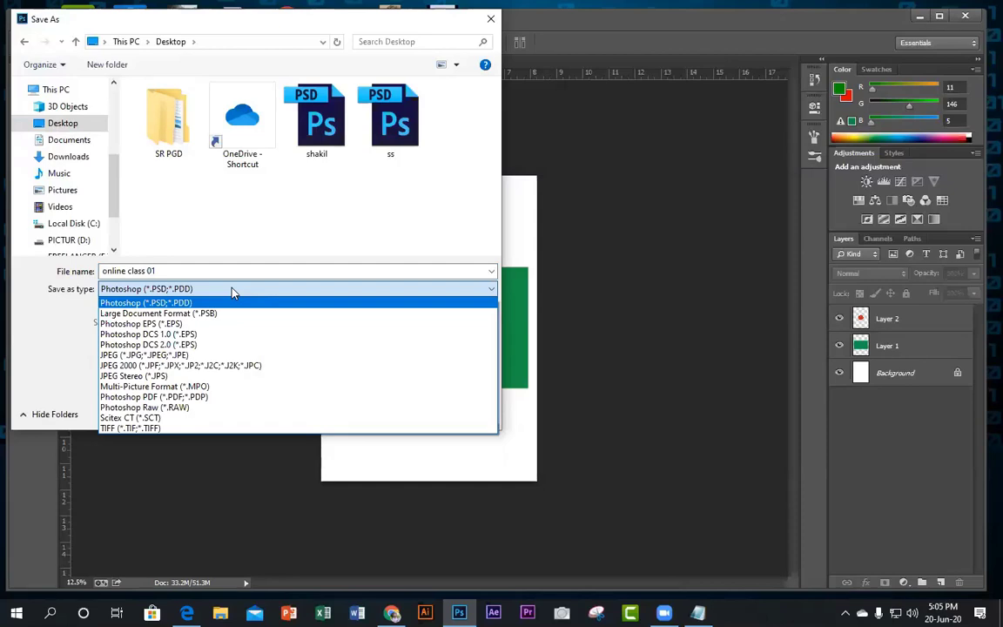
click(147, 357)
click(390, 413)
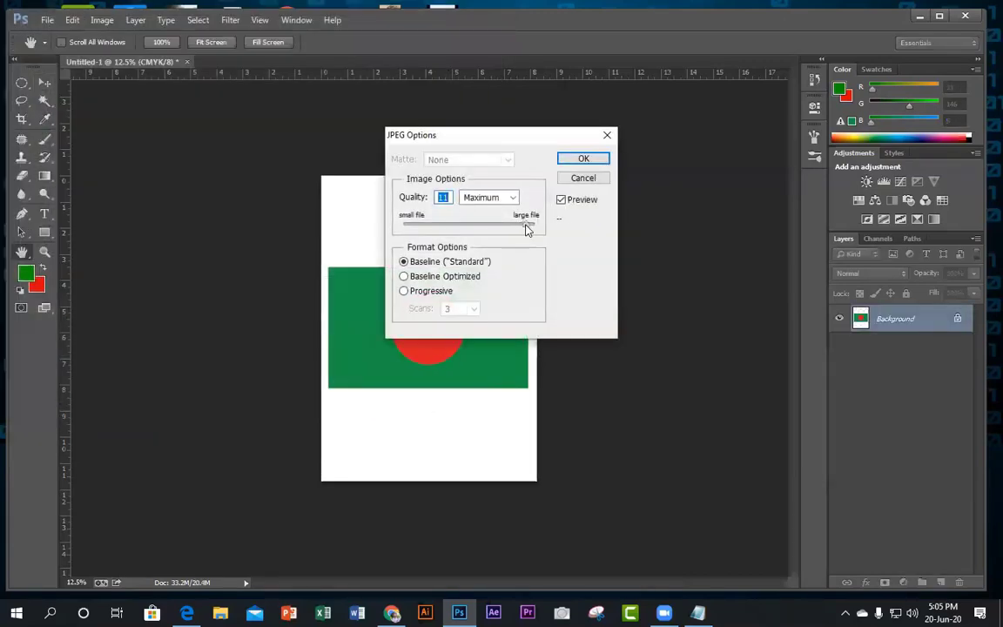
mouse_move(526, 228)
mouse_down()
mouse_move(538, 227)
mouse_move(477, 227)
mouse_move(546, 232)
mouse_move(454, 231)
mouse_move(574, 226)
mouse_move(531, 233)
mouse_up()
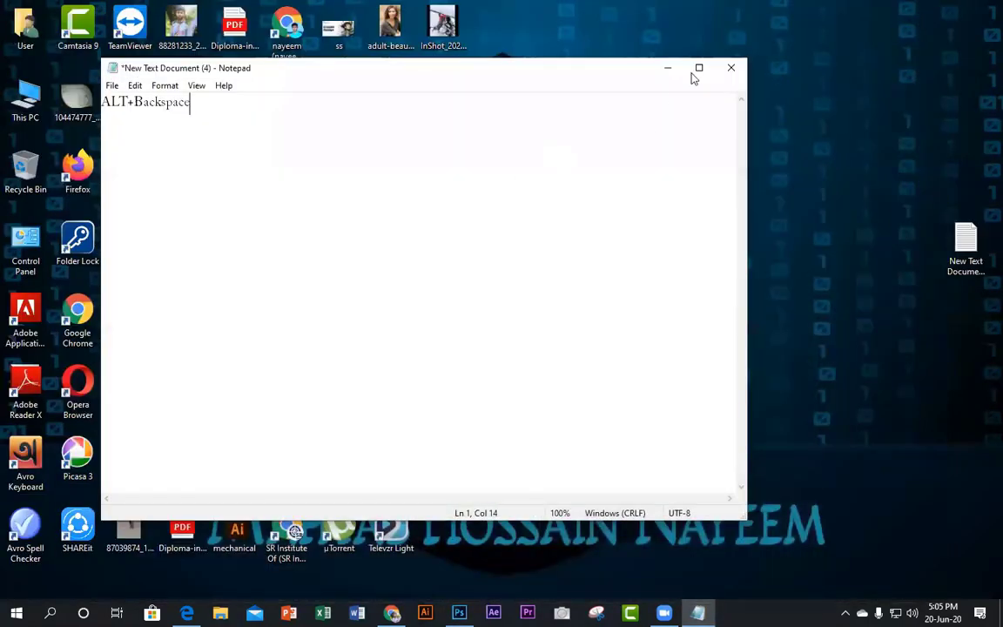
Clear Notepad off the desktop, open the saved "online class 01" image to check it, and close the viewer.
click(667, 68)
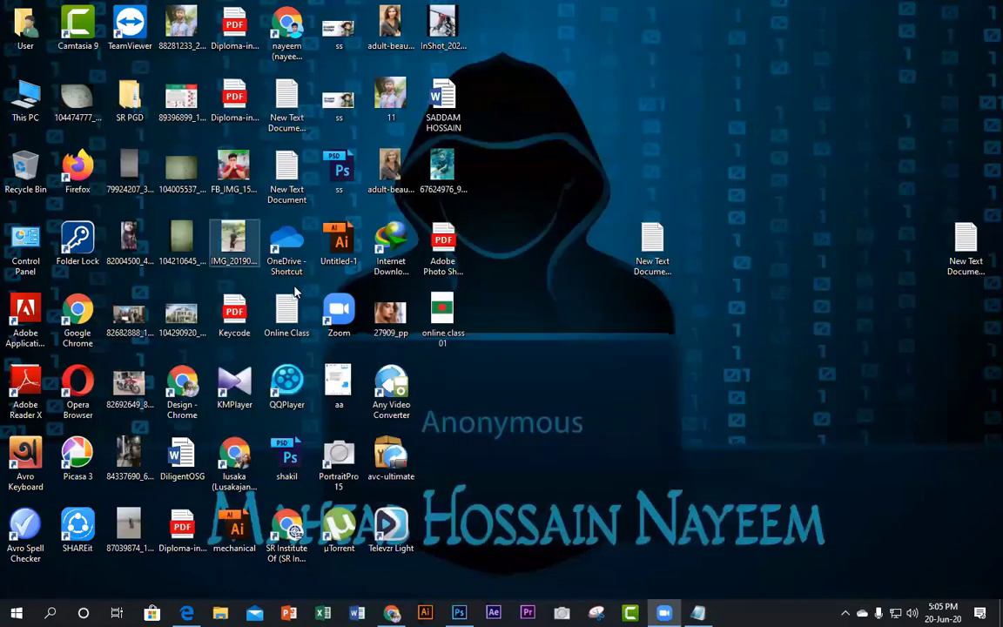
double_click(443, 320)
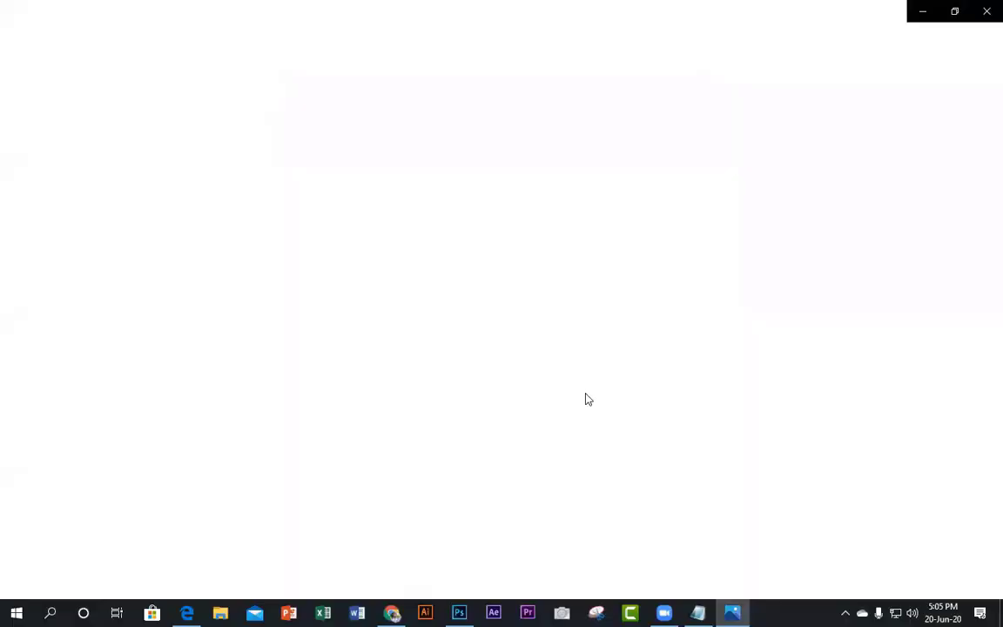
click(987, 11)
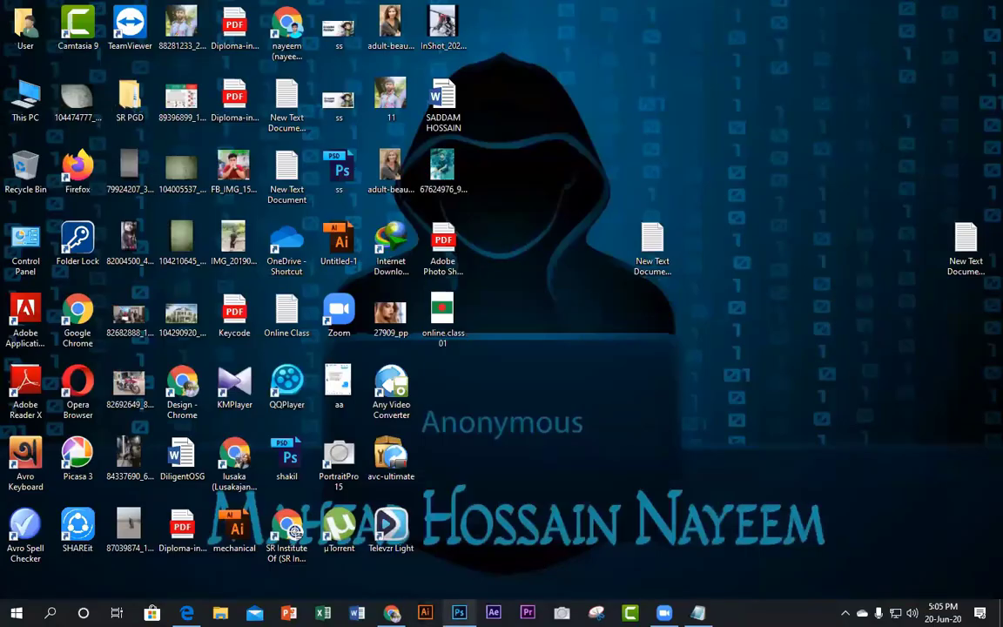
Return to Photoshop, box-select both flag layers with the Move tool and delete them.
click(459, 613)
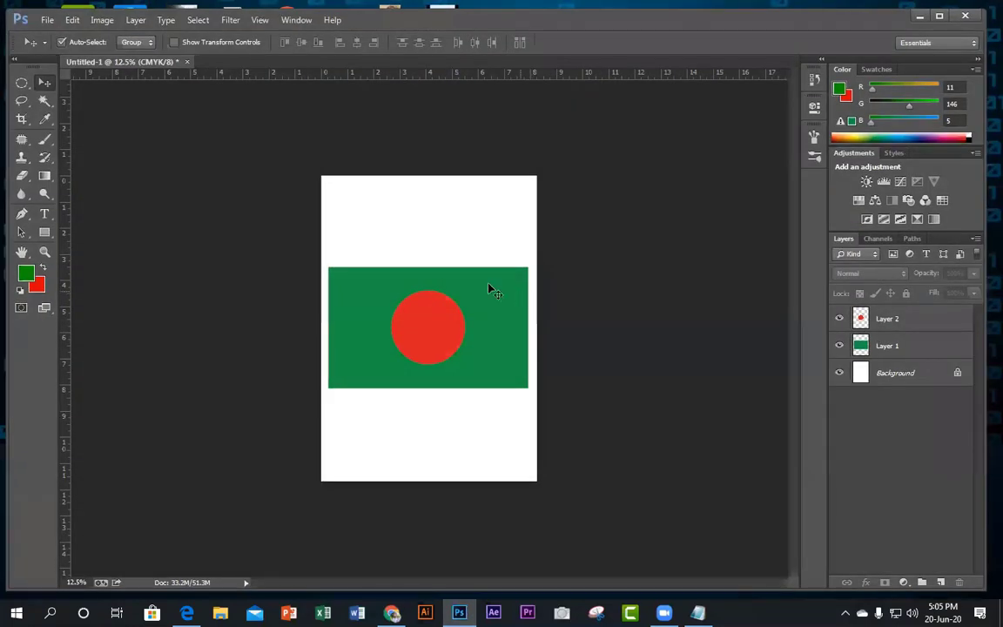
drag(358, 206, 586, 481)
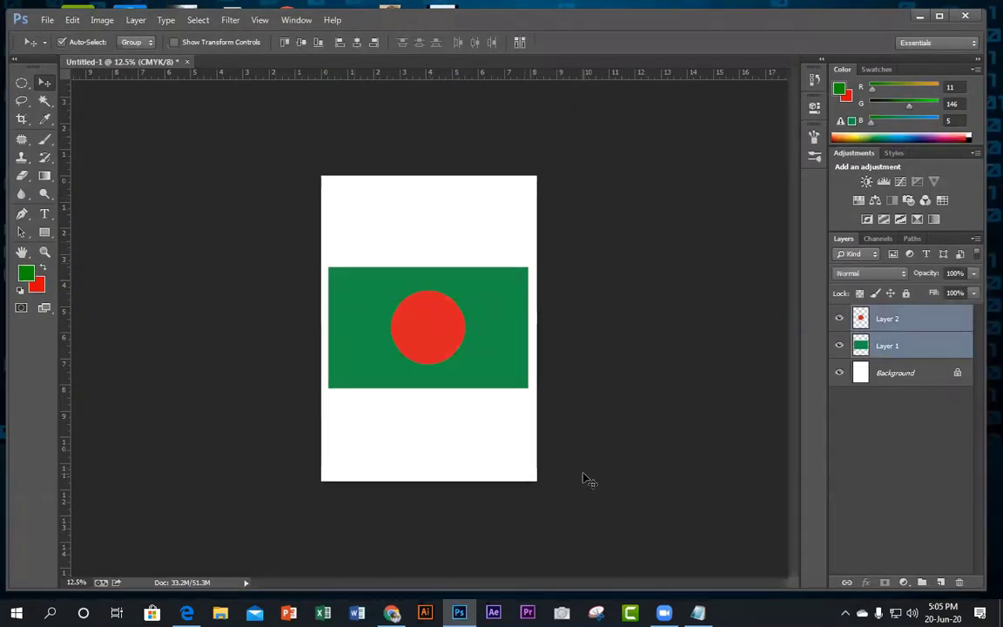
key(Delete)
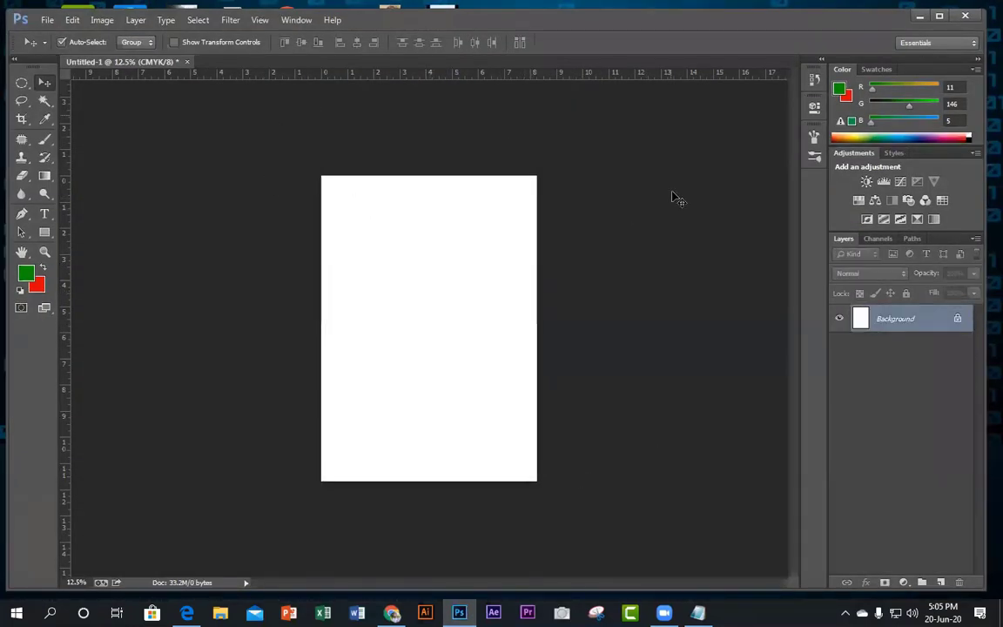
Switch to the class notes PDF in Microsoft Edge and review the Design Concept list under the sample banners.
click(187, 613)
scroll(384, 387, down, 3)
scroll(384, 387, down, 1)
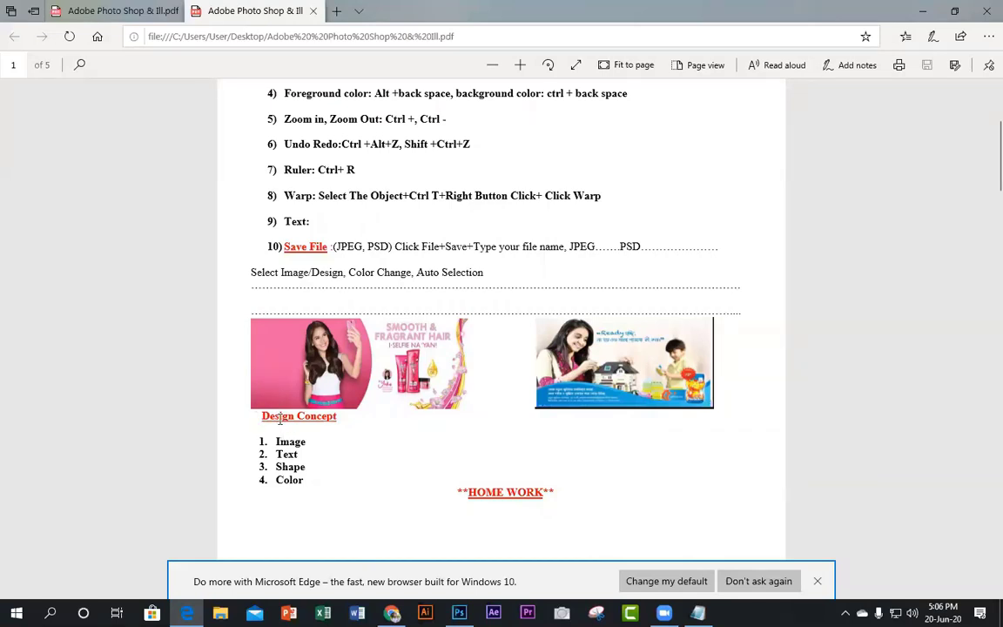
drag(255, 414, 328, 481)
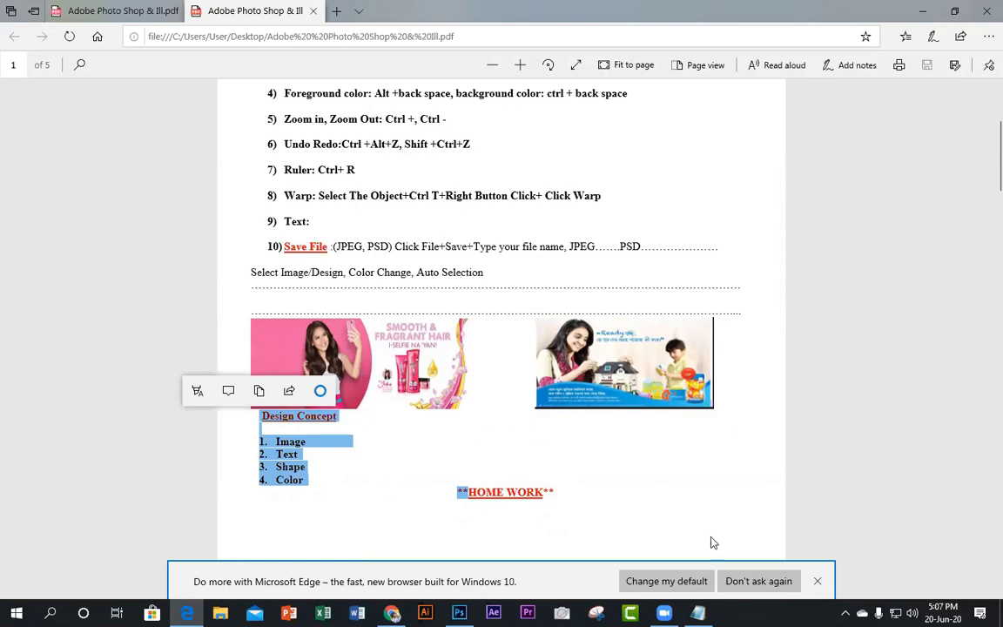
click(818, 582)
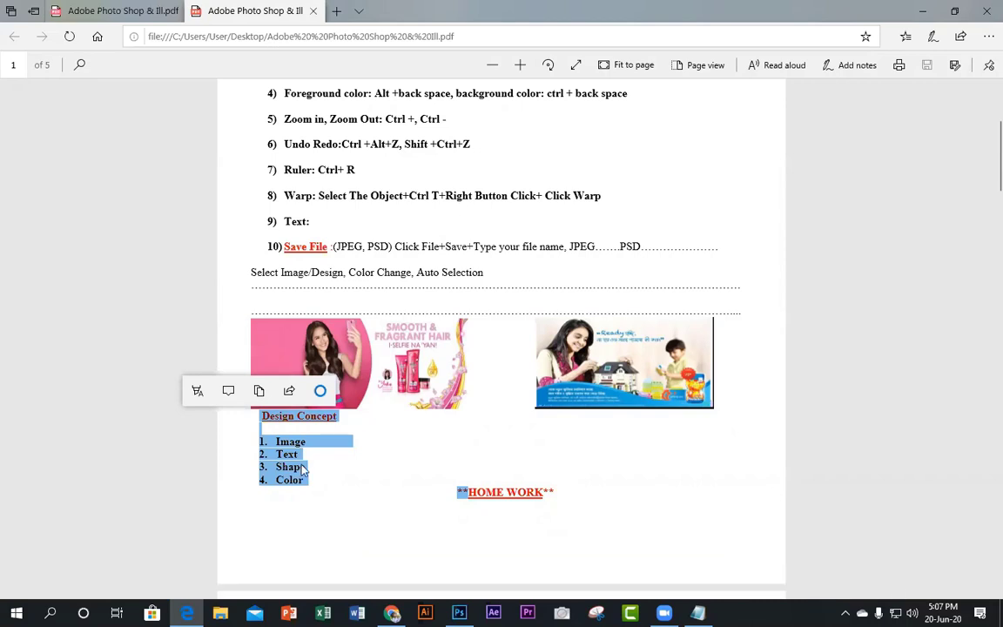
click(244, 446)
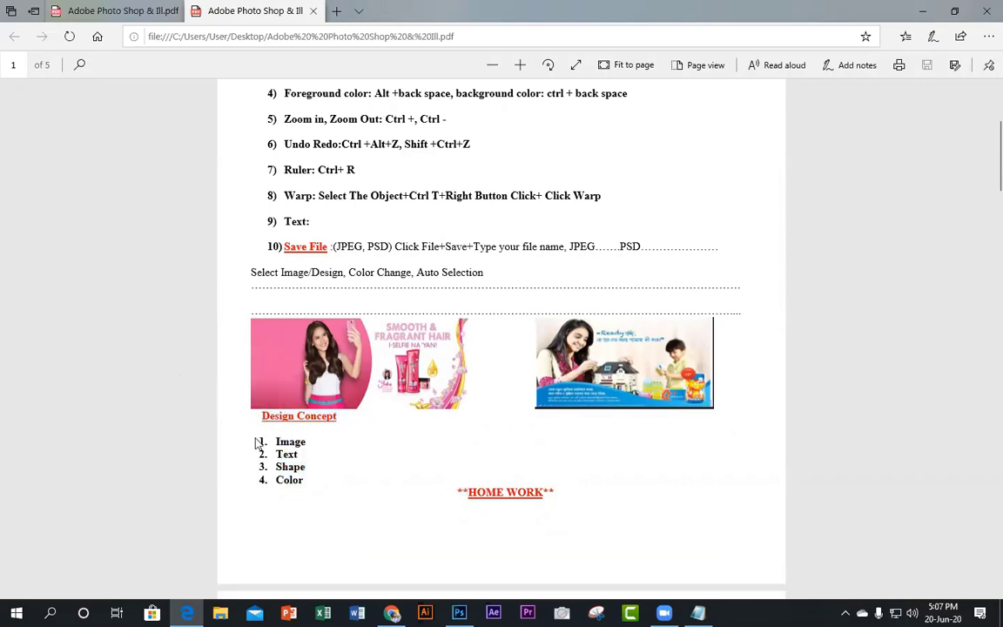
drag(262, 442, 313, 475)
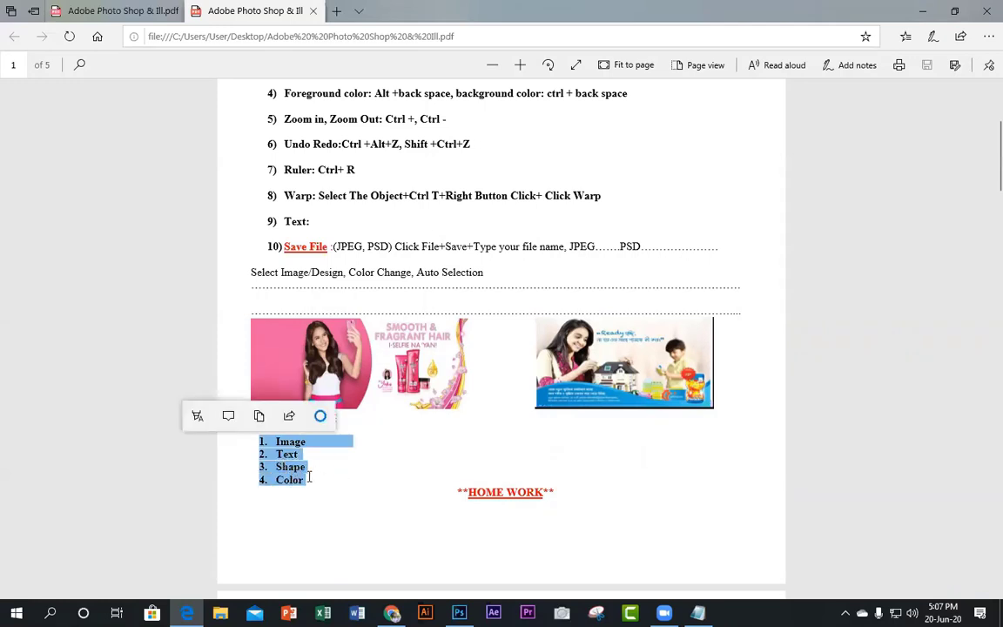
click(280, 454)
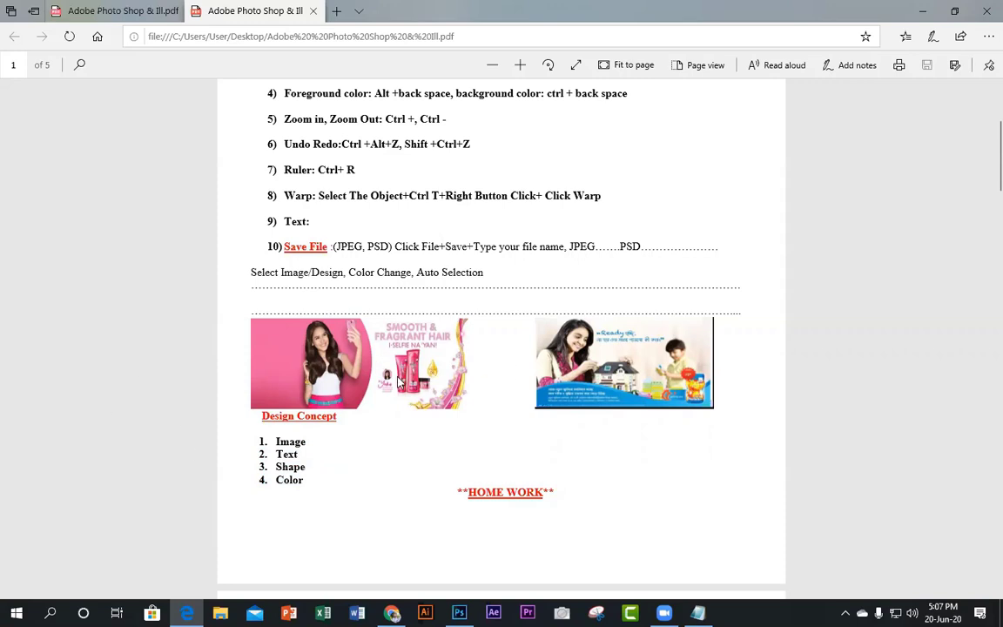
Return to Photoshop and close the Untitled-1 document without saving it.
click(921, 13)
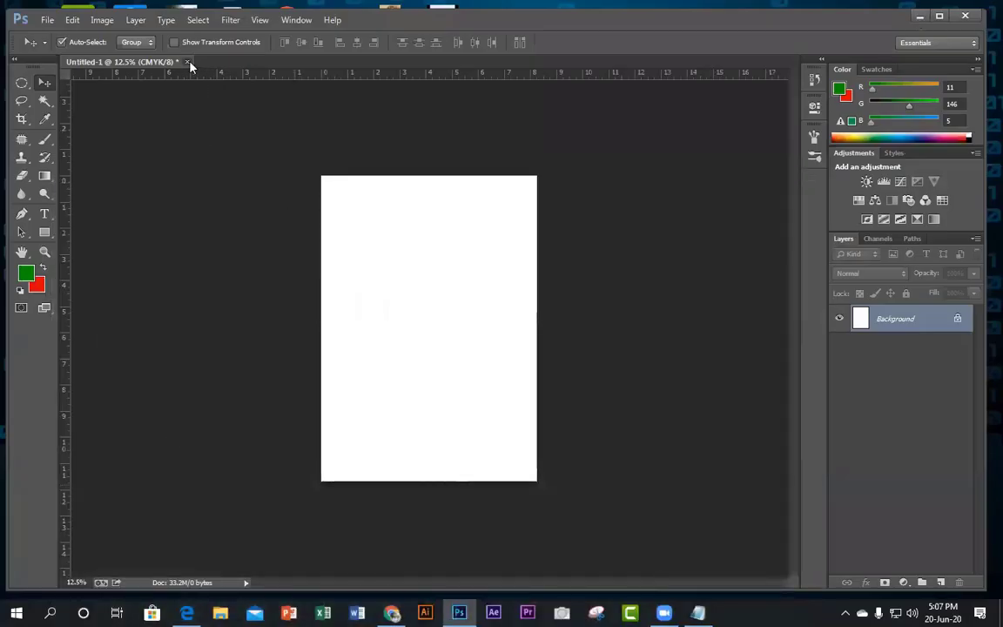
click(187, 61)
click(521, 234)
Create a new A4 International Paper document in CMYK Color at 300 pixels/inch, with its dimensions in inches.
click(47, 19)
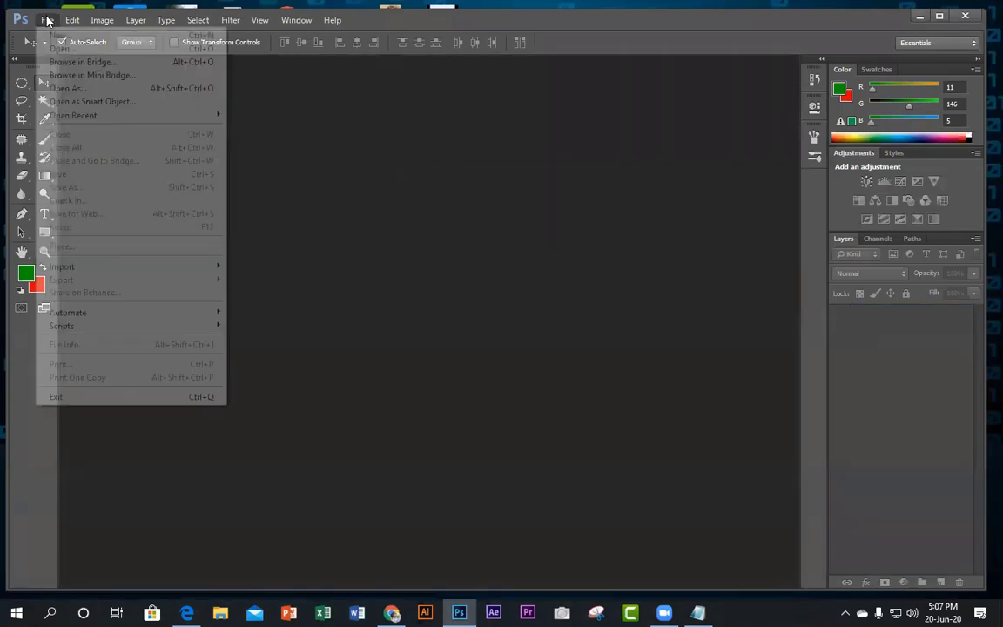
click(61, 36)
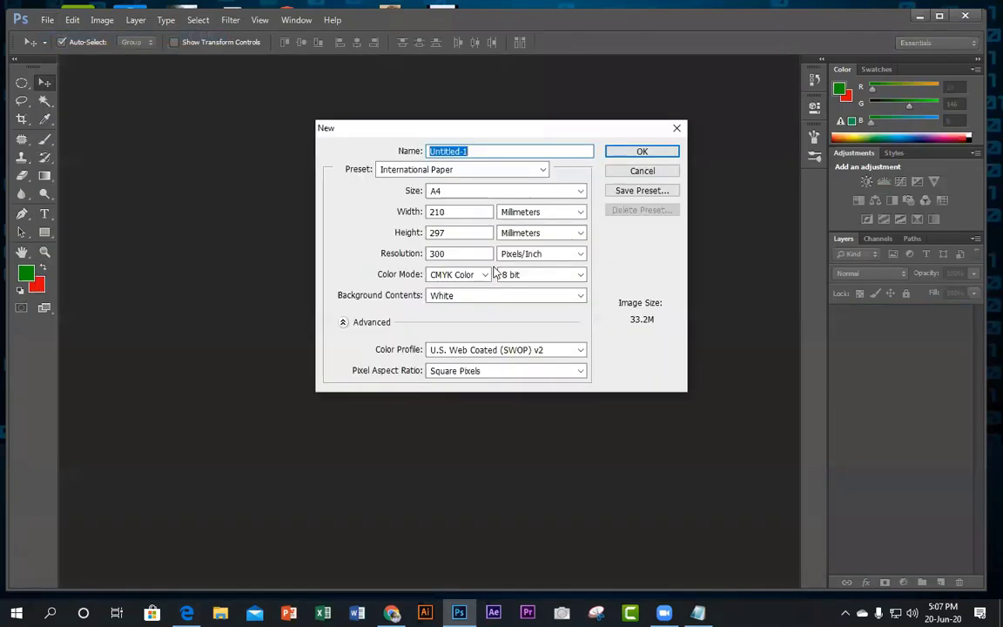
click(533, 217)
click(533, 235)
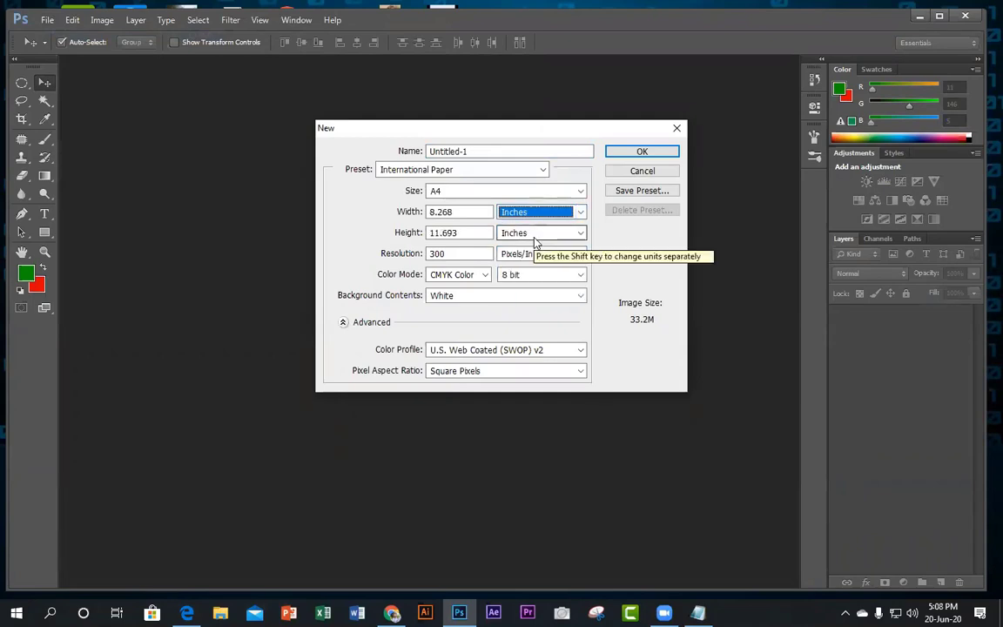
click(623, 153)
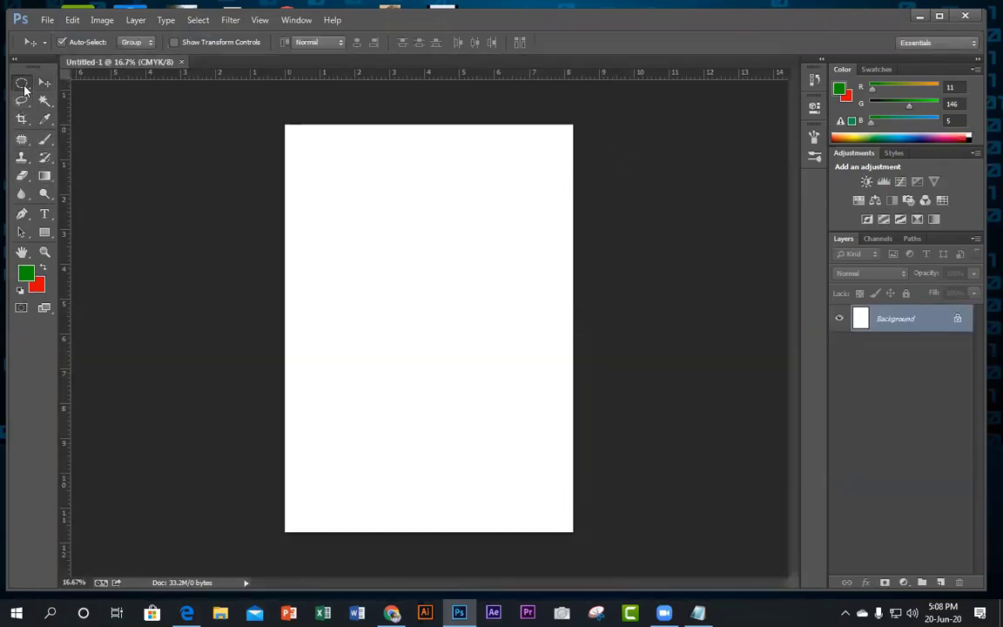
Make a rectangular selection about 6.1 by 3.8 inches on the page, fill it with the green foreground color on a new layer, and deselect.
drag(22, 83, 95, 77)
drag(344, 222, 557, 354)
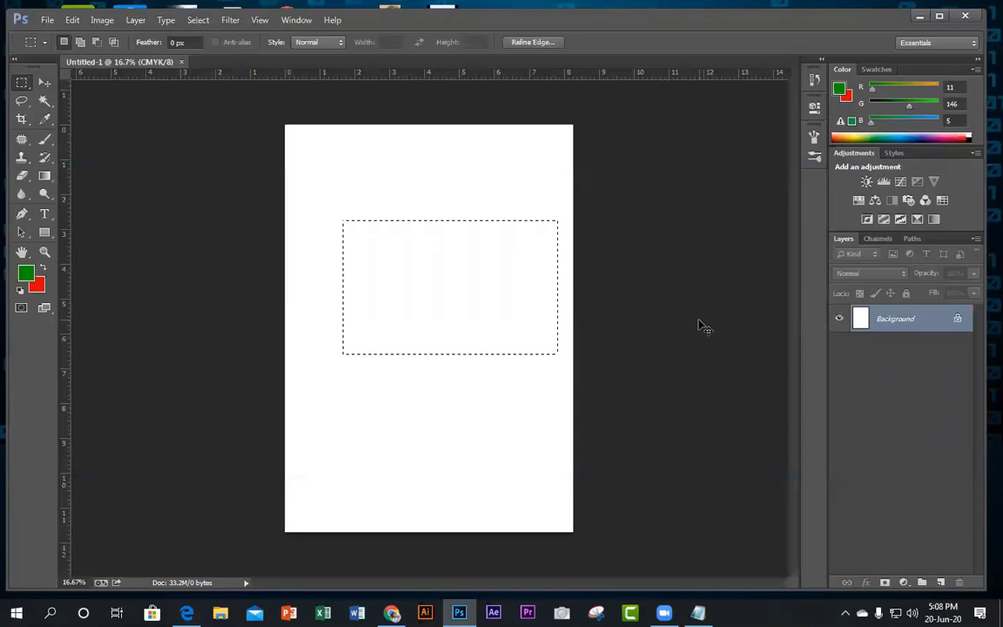
key(ctrl+shift+n)
key(Return)
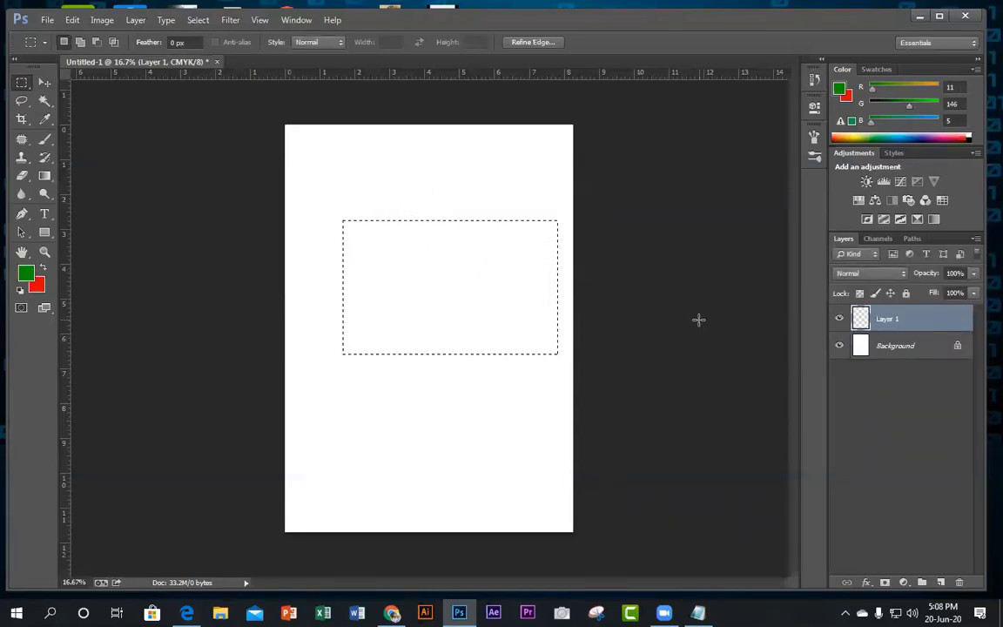
key(alt+BackSpace)
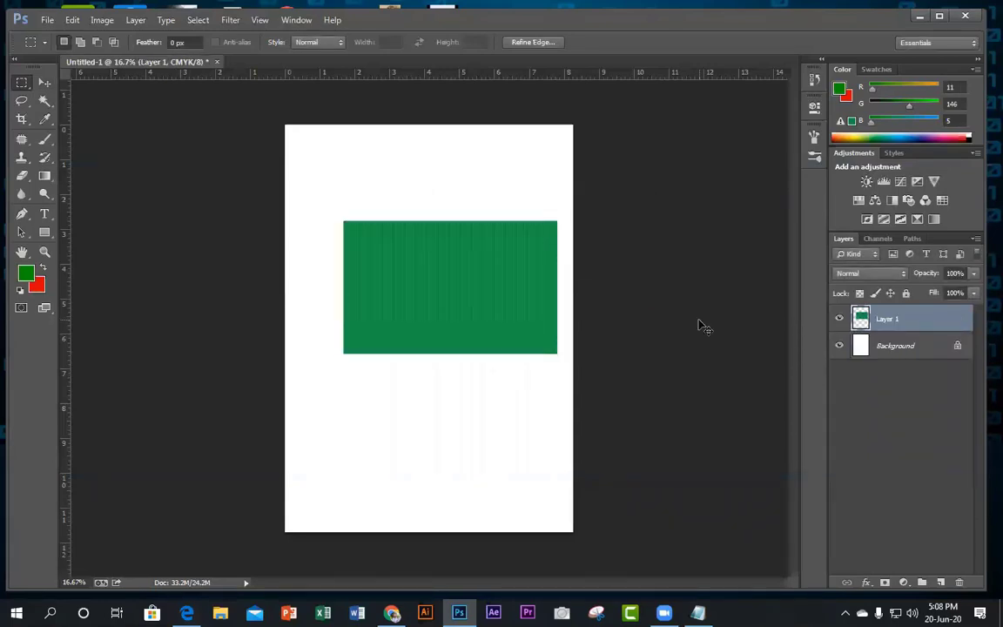
key(ctrl+d)
Add a new layer, fill a circular selection about 1.8 inches across inside the green rectangle with the red background color, and deselect.
click(943, 582)
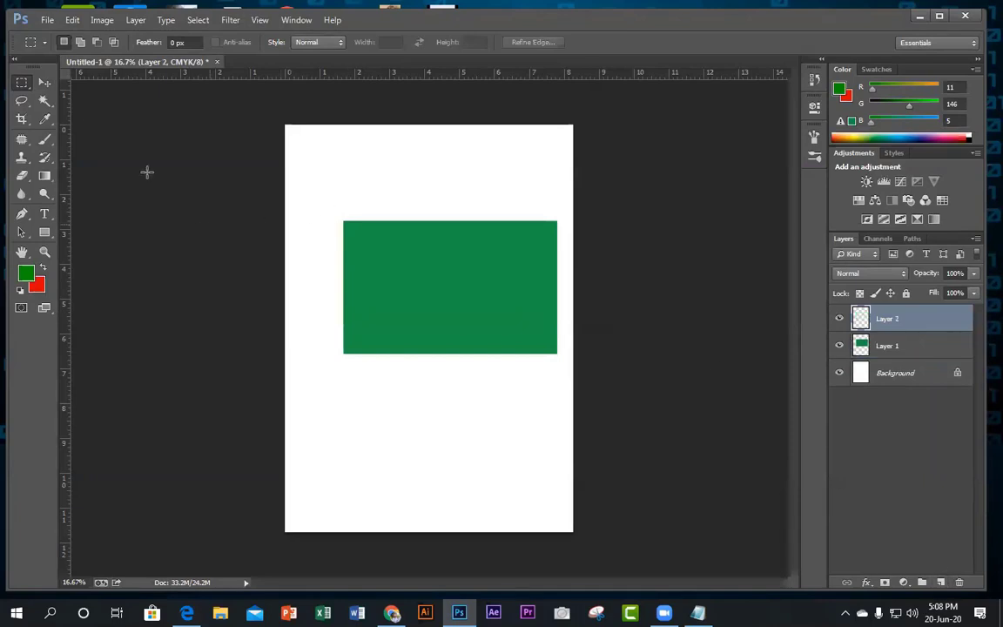
right_click(21, 81)
click(85, 95)
drag(440, 279, 473, 312)
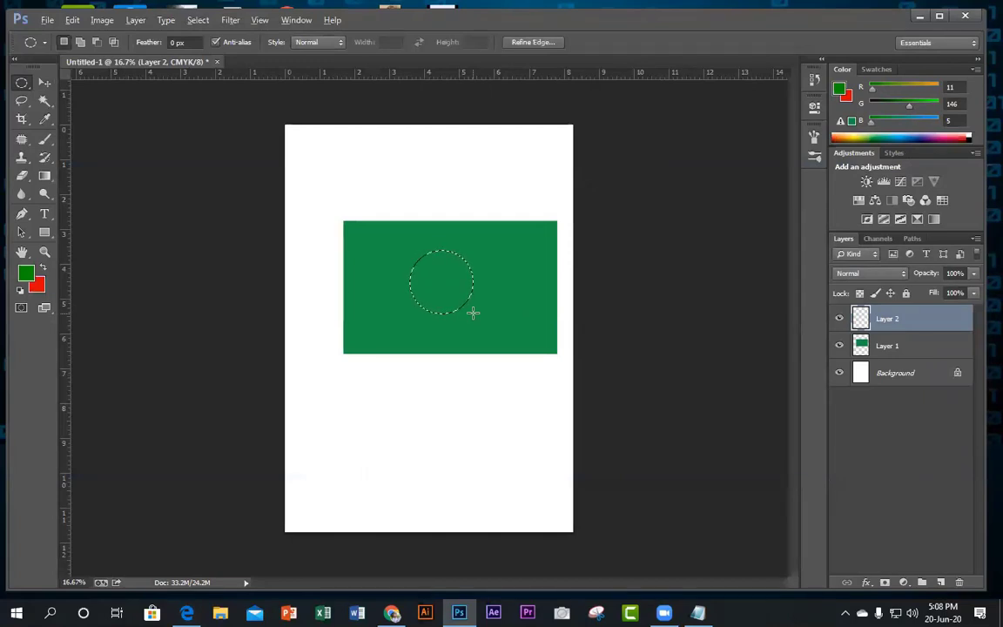
key(ctrl+BackSpace)
key(ctrl+d)
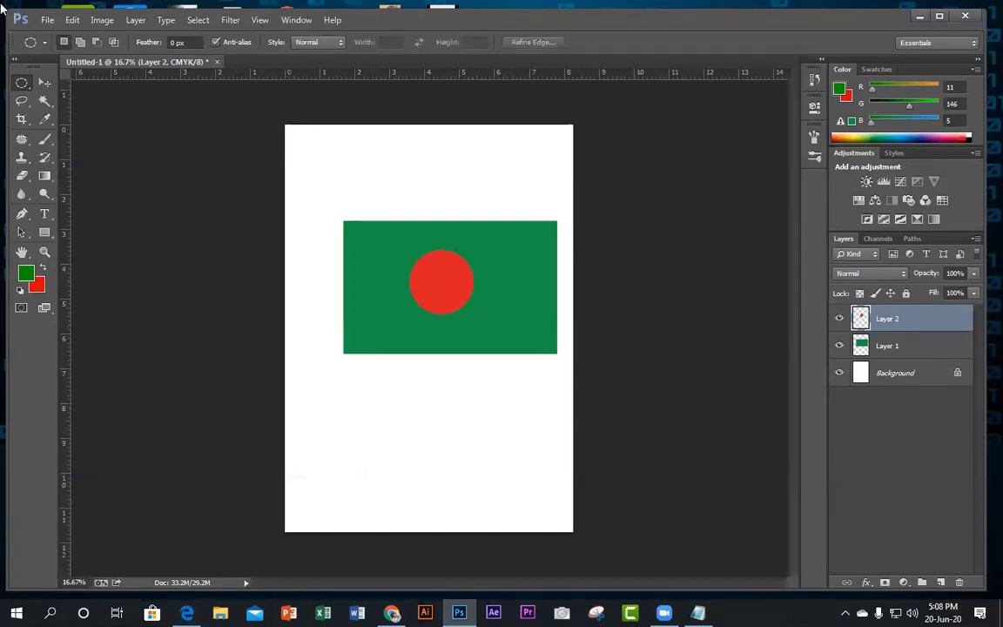
Make a narrow rectangular selection for the pole along the flag's left edge, reaching almost to the page bottom, and add a new layer.
click(45, 82)
click(22, 83)
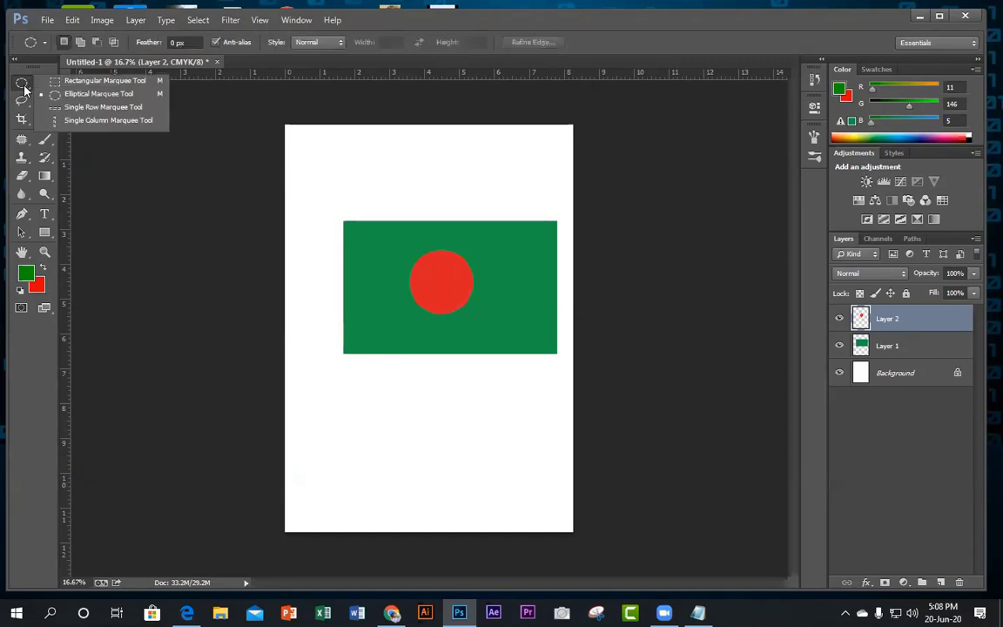
click(71, 83)
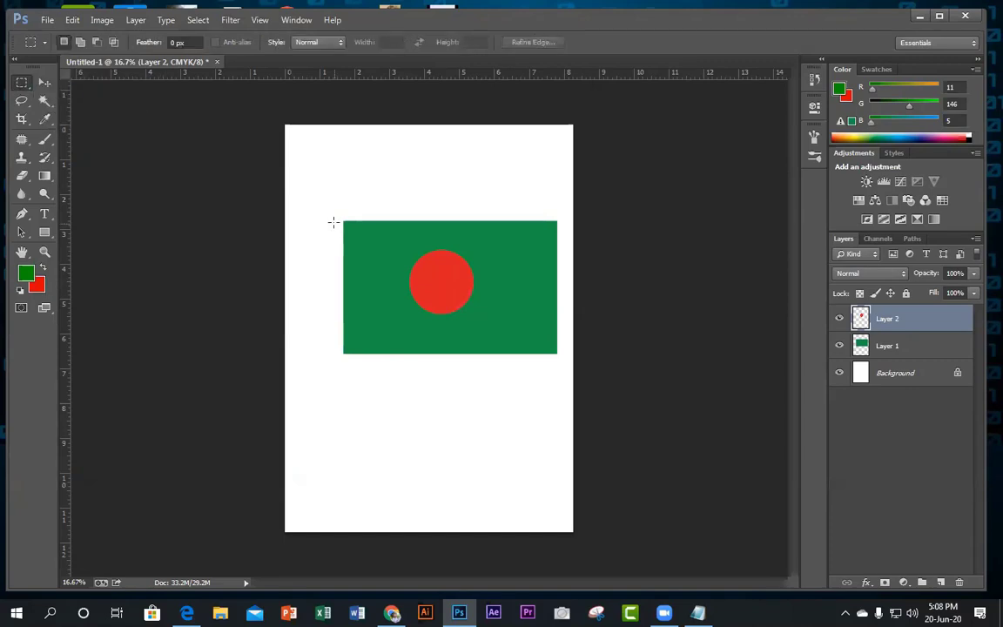
drag(333, 218, 340, 527)
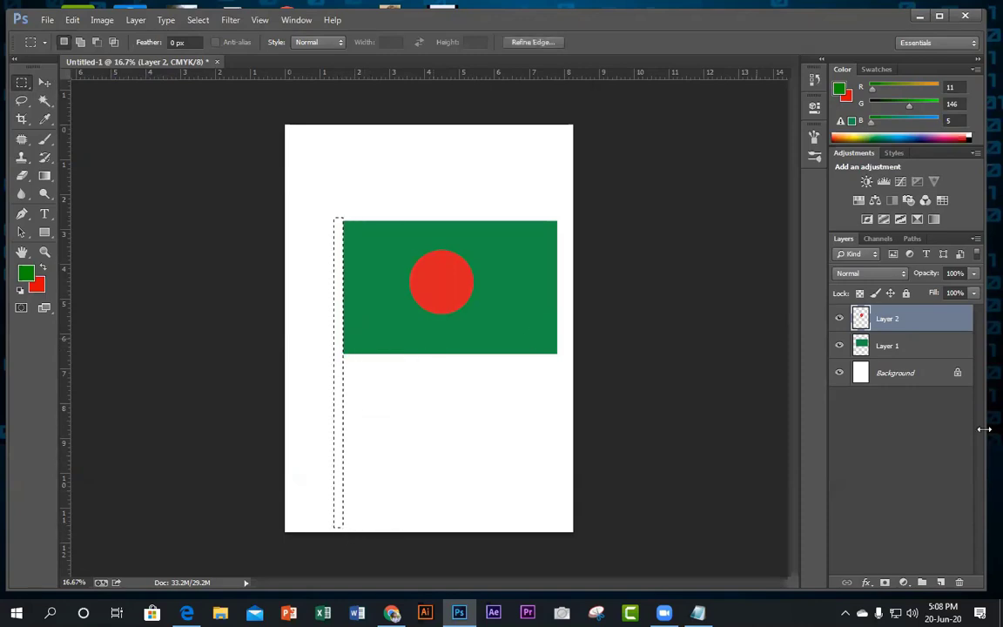
click(940, 581)
Set the foreground color to dark gray #1c1c1c, fill the pole selection with it, and deselect.
click(25, 272)
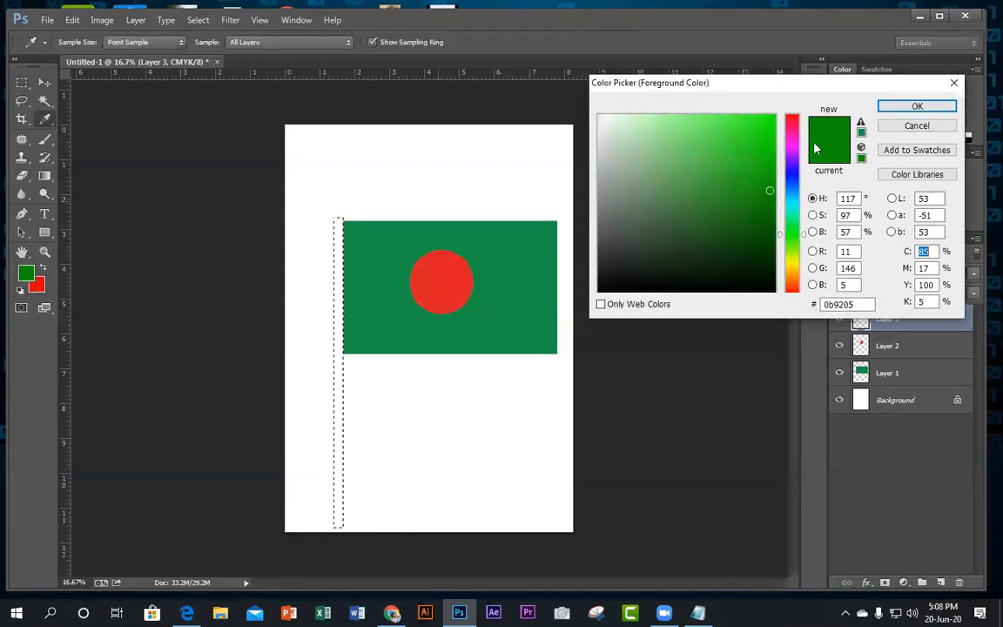
drag(647, 264, 600, 273)
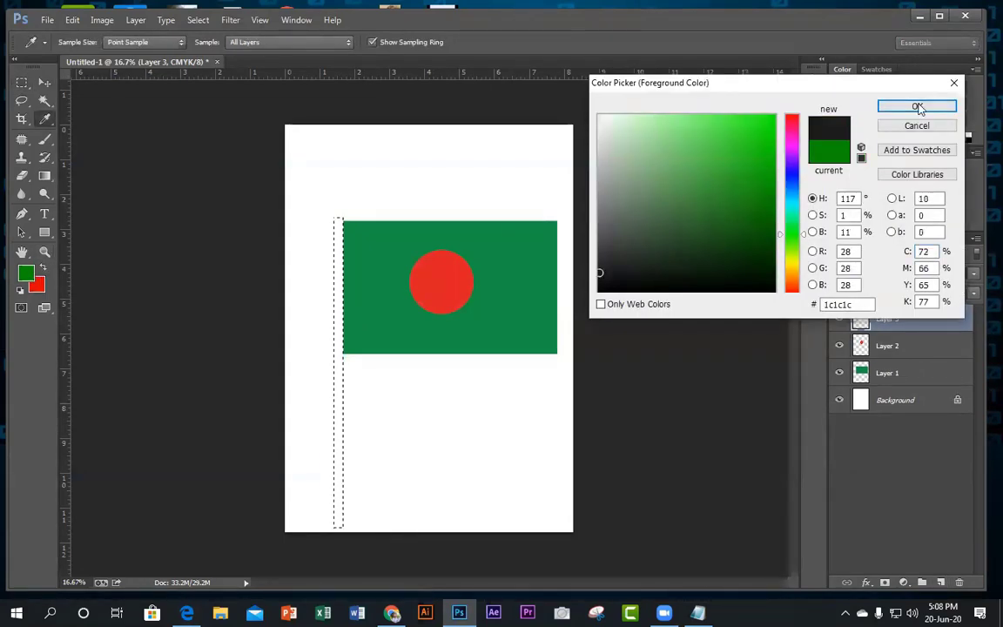
click(917, 106)
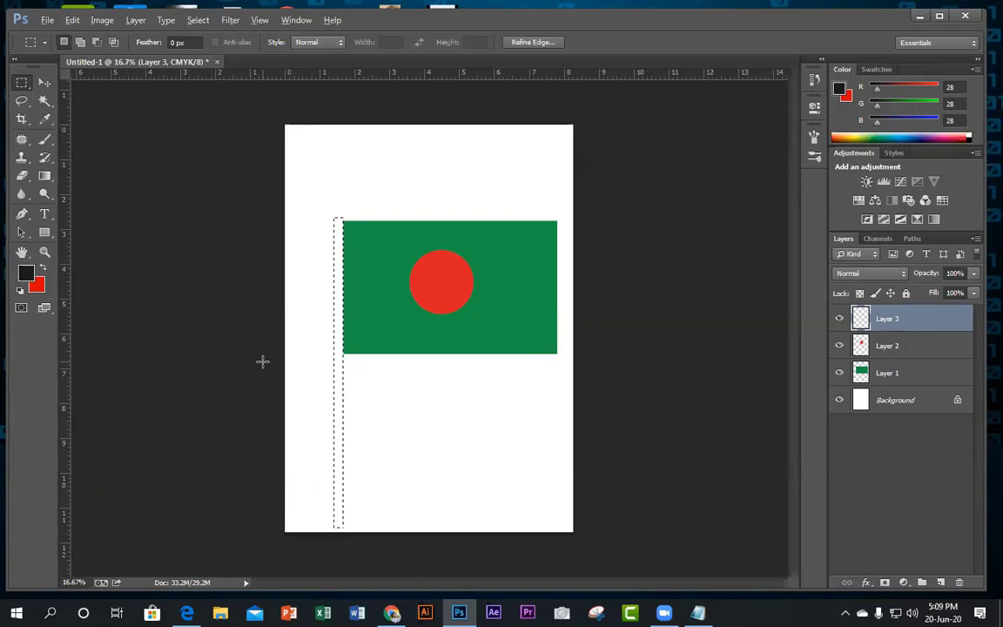
key(alt+BackSpace)
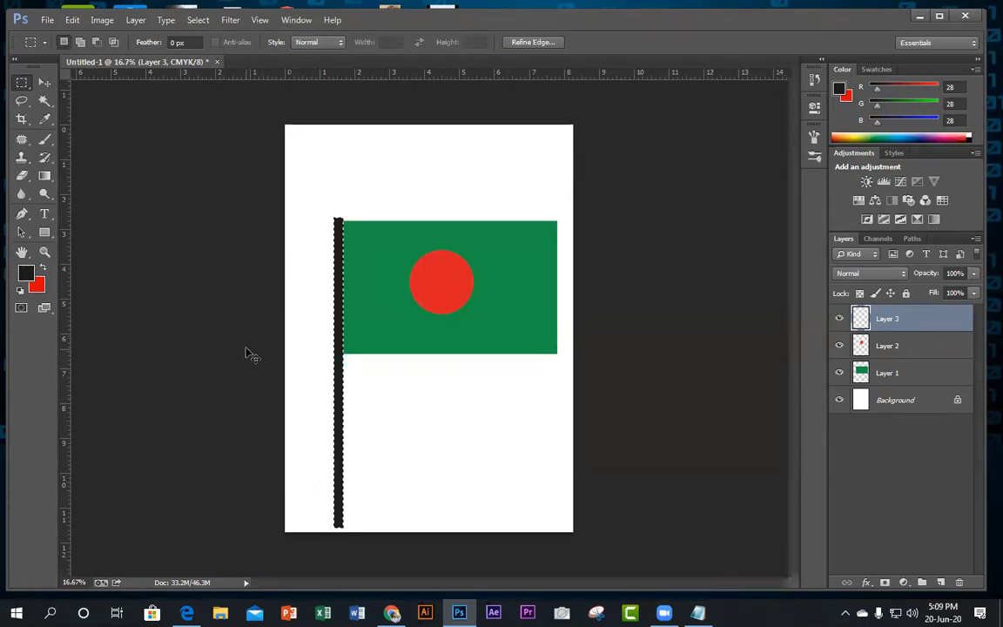
key(ctrl+d)
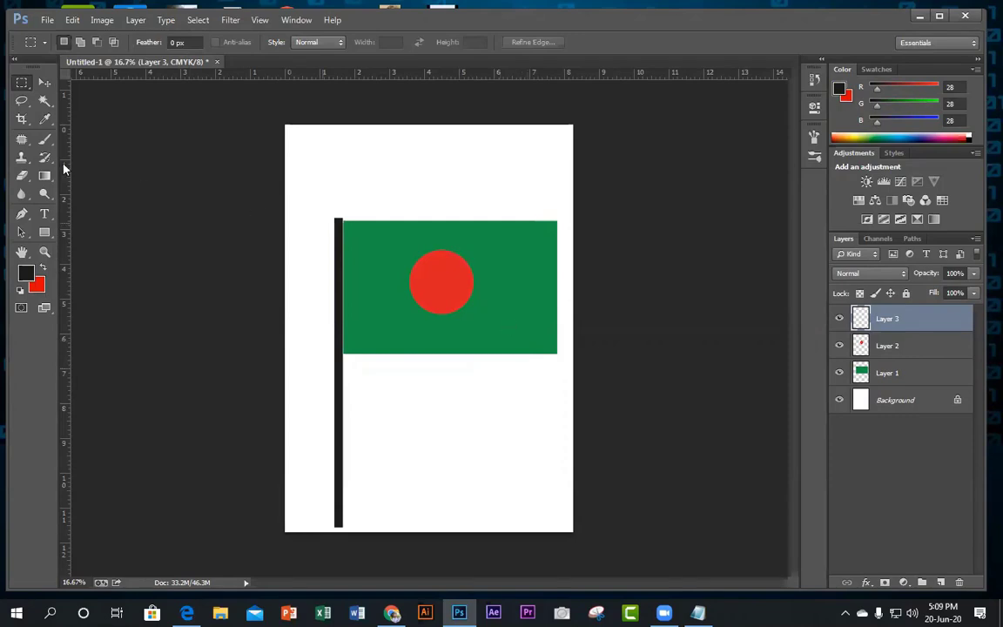
Create a new document 8 inches wide and 3.5 inches high, at 300 pixels/inch in CMYK Color with a white background.
click(45, 82)
click(46, 20)
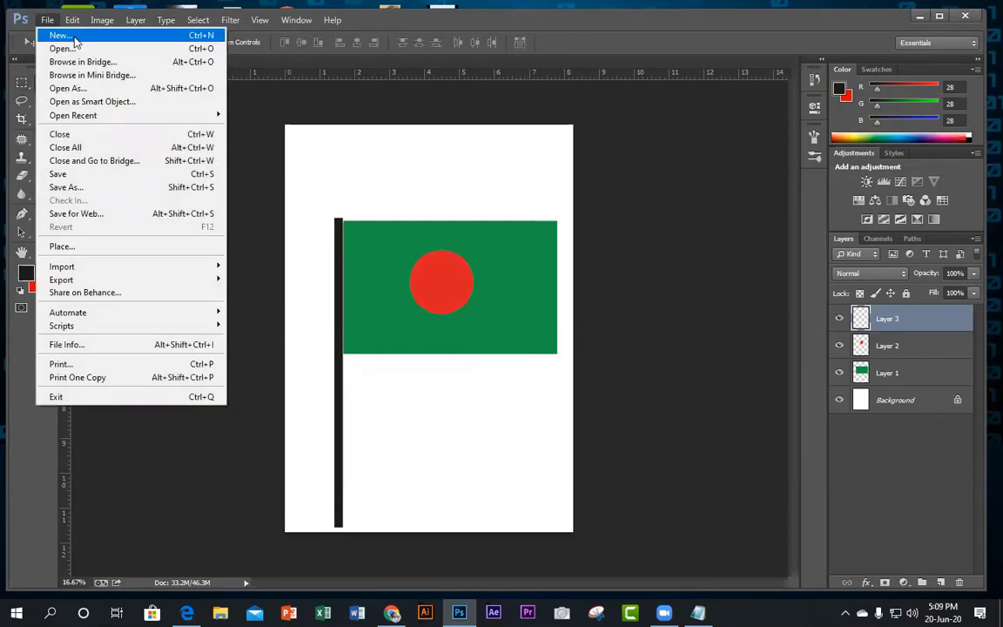
click(55, 34)
click(574, 212)
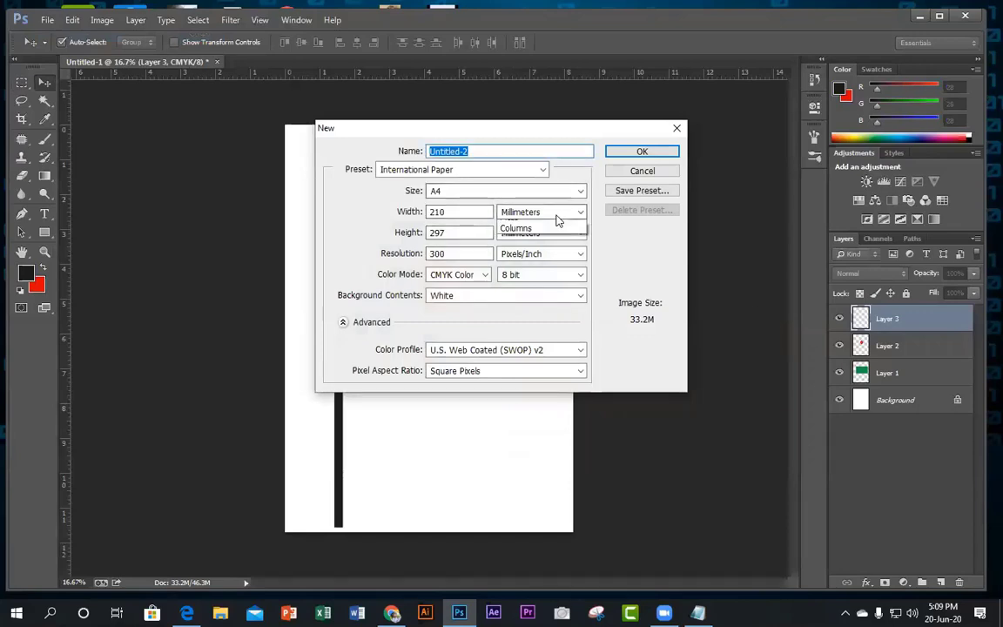
click(522, 236)
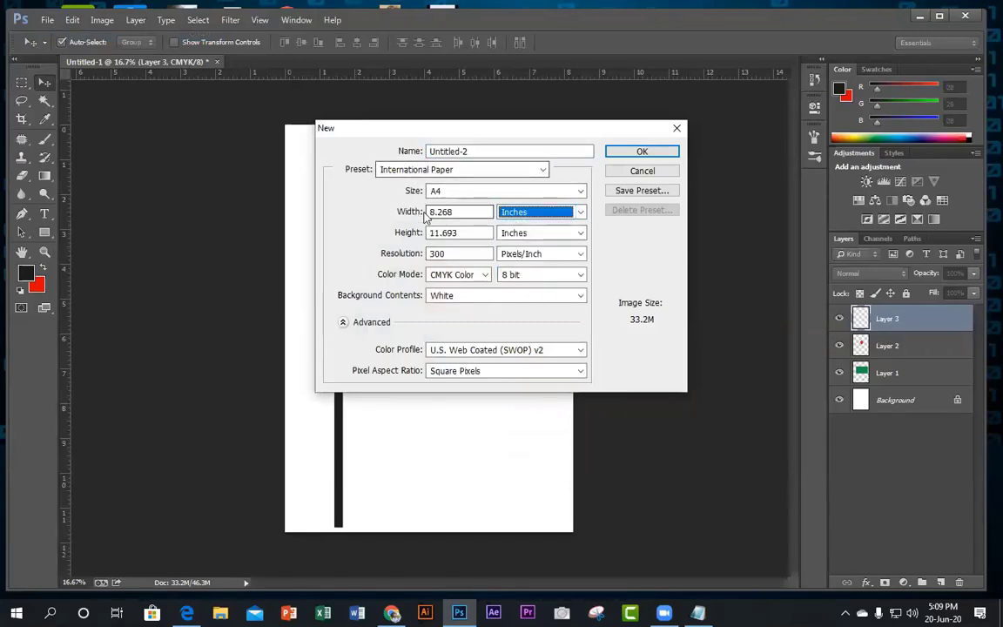
double_click(470, 213)
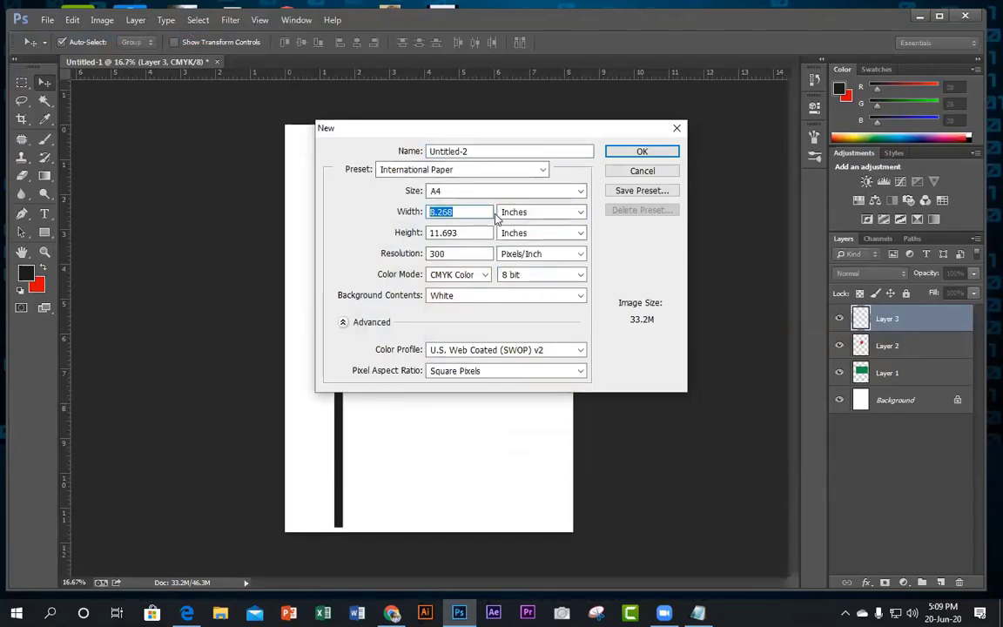
text(8)
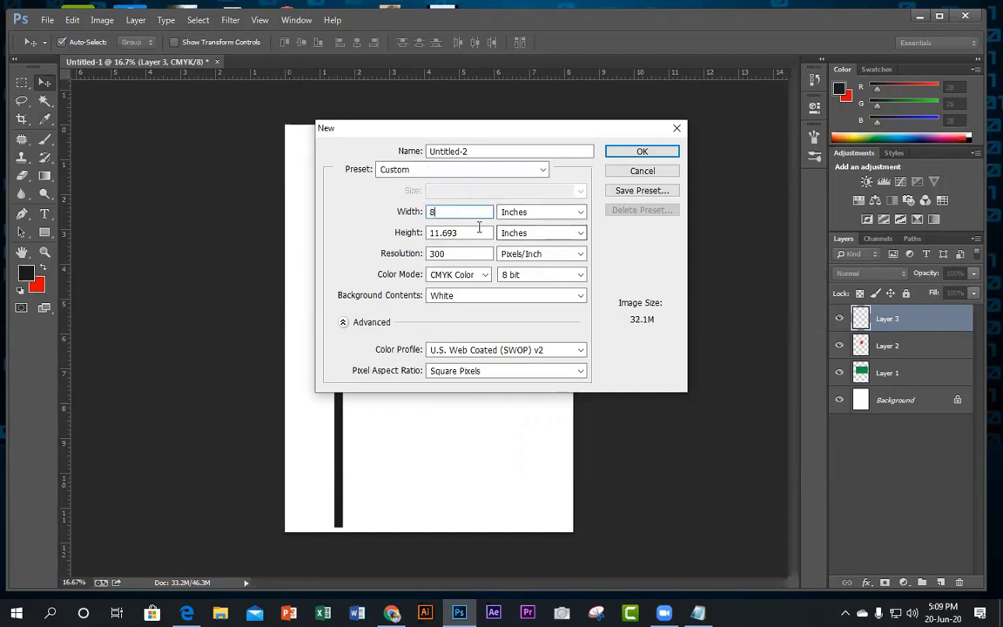
key(Tab)
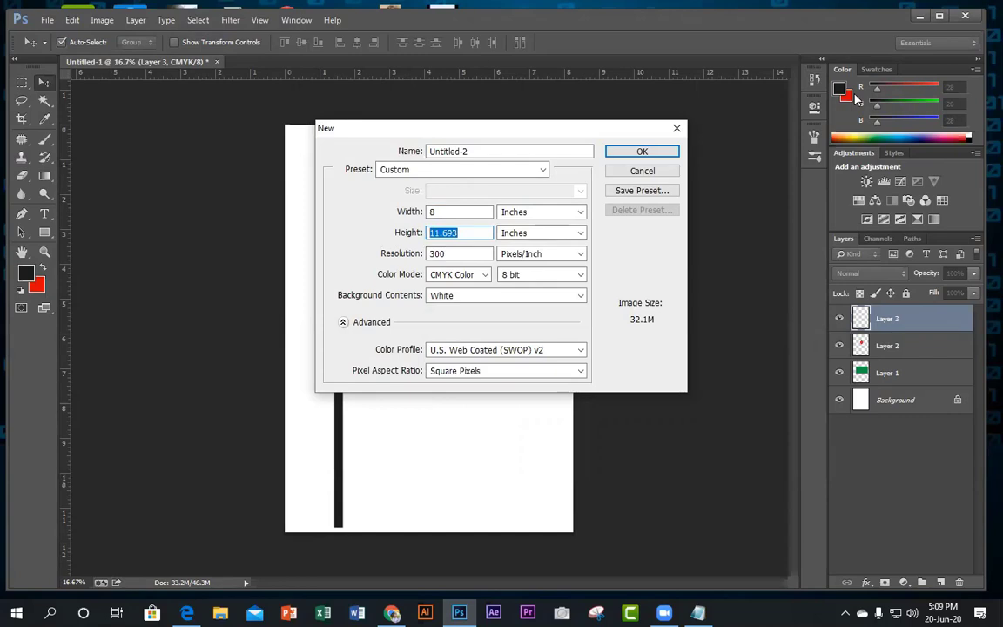
text(3.5)
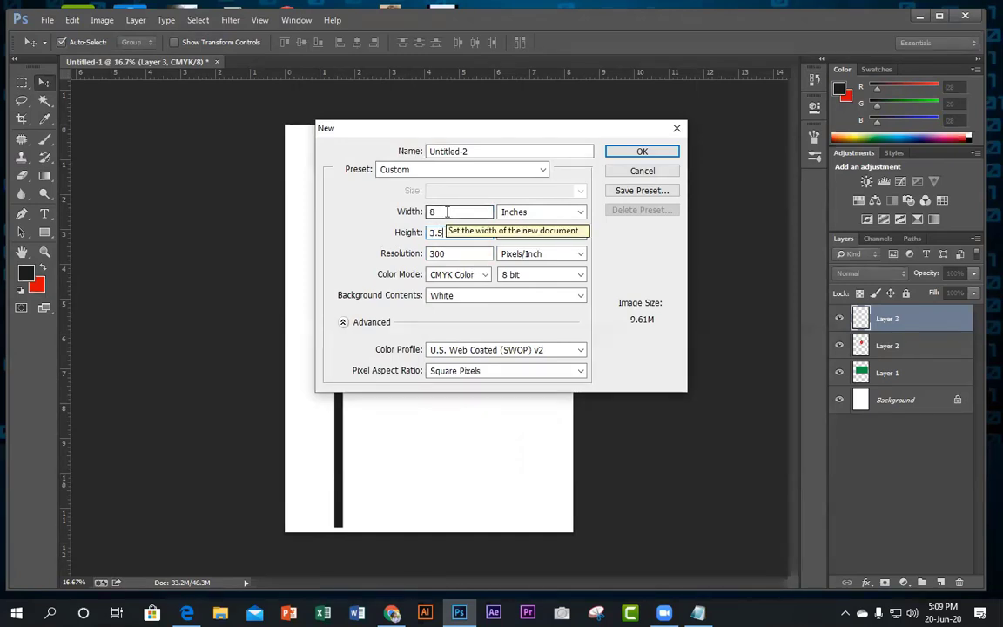
click(465, 253)
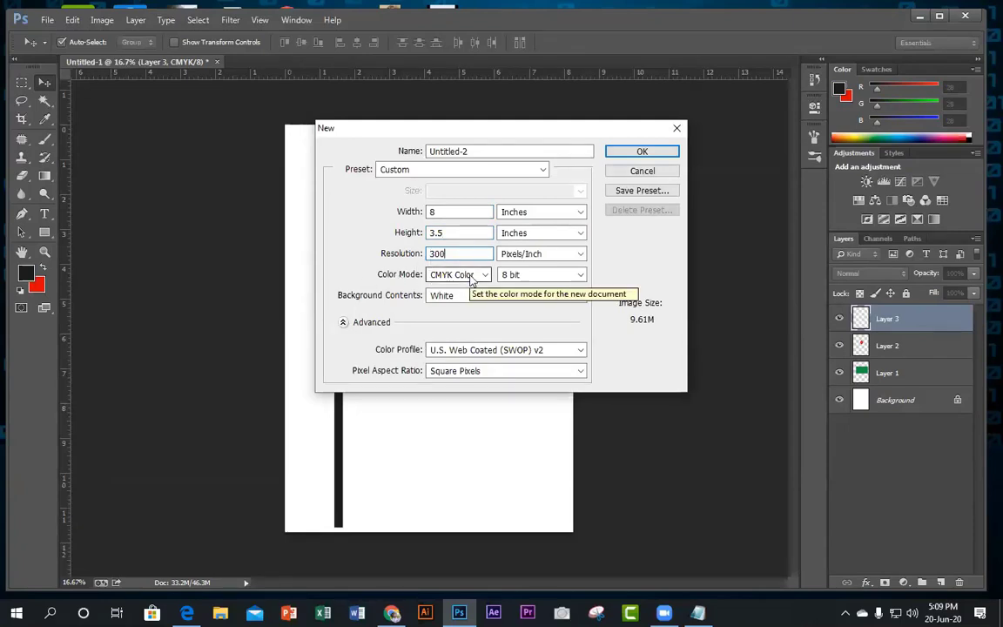
click(639, 152)
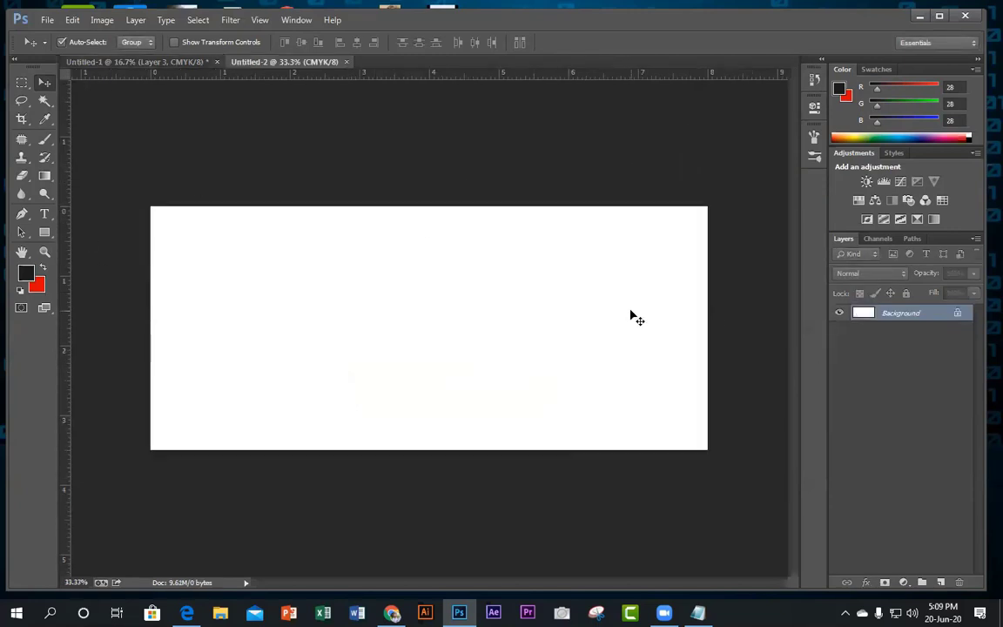
Add a new layer and draw an elliptical selection about 5 inches wide that overlaps the banner's left side and extends past its edges.
alt+click(470, 367)
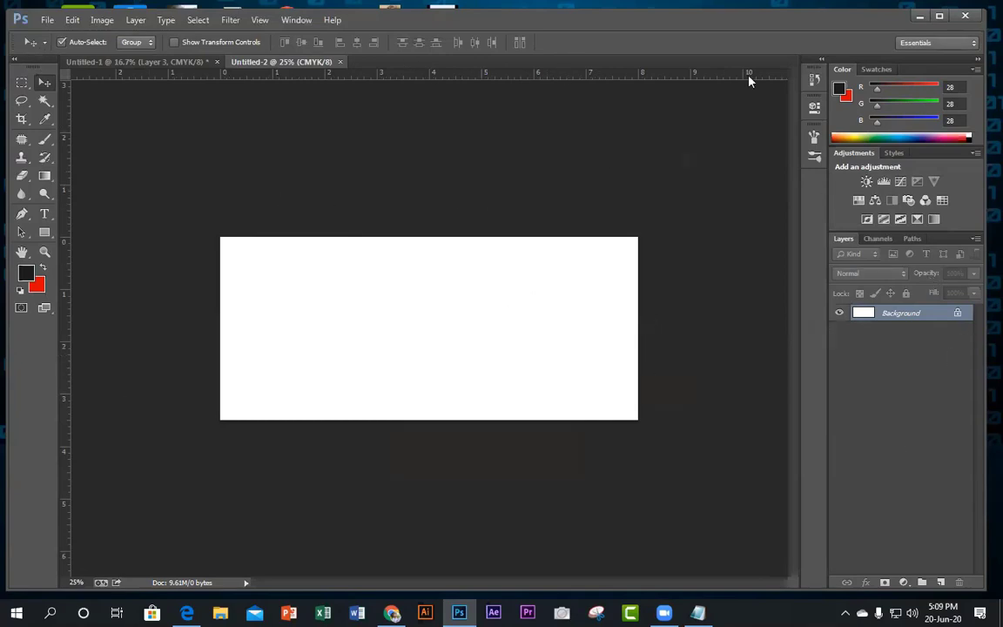
click(941, 581)
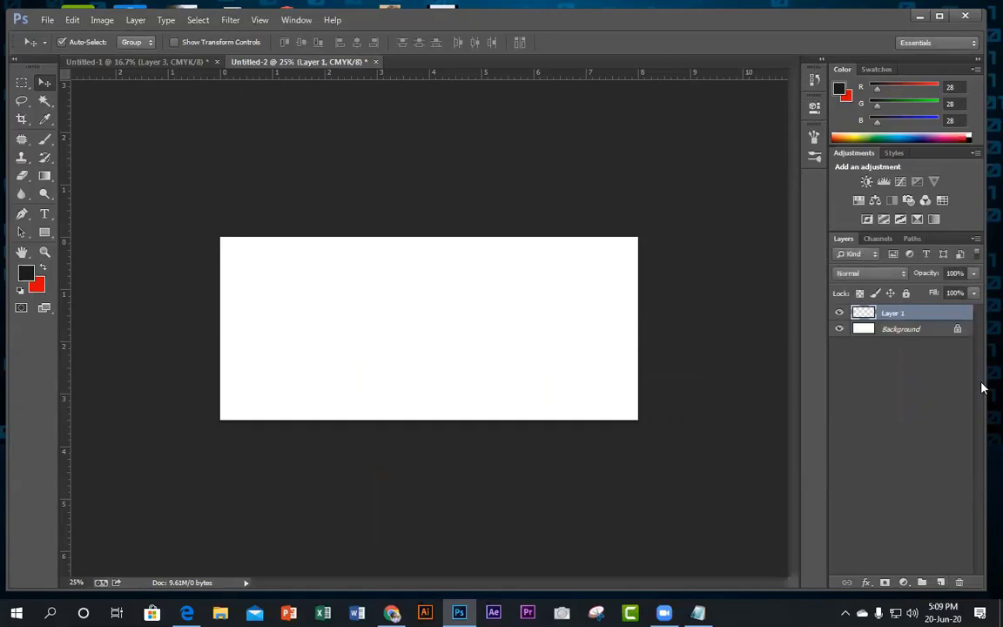
right_click(28, 84)
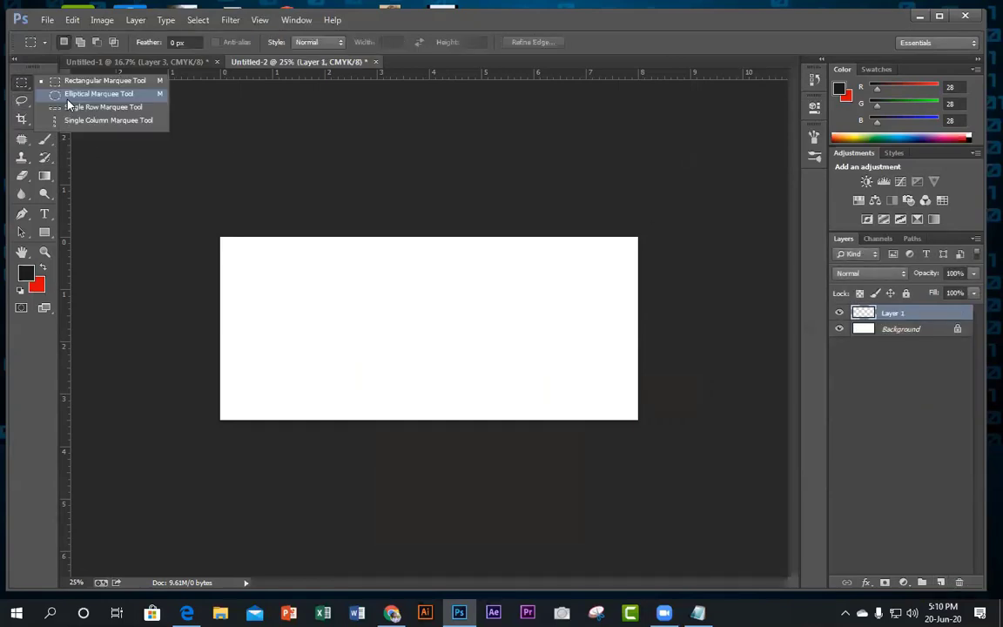
click(87, 91)
drag(163, 203, 418, 478)
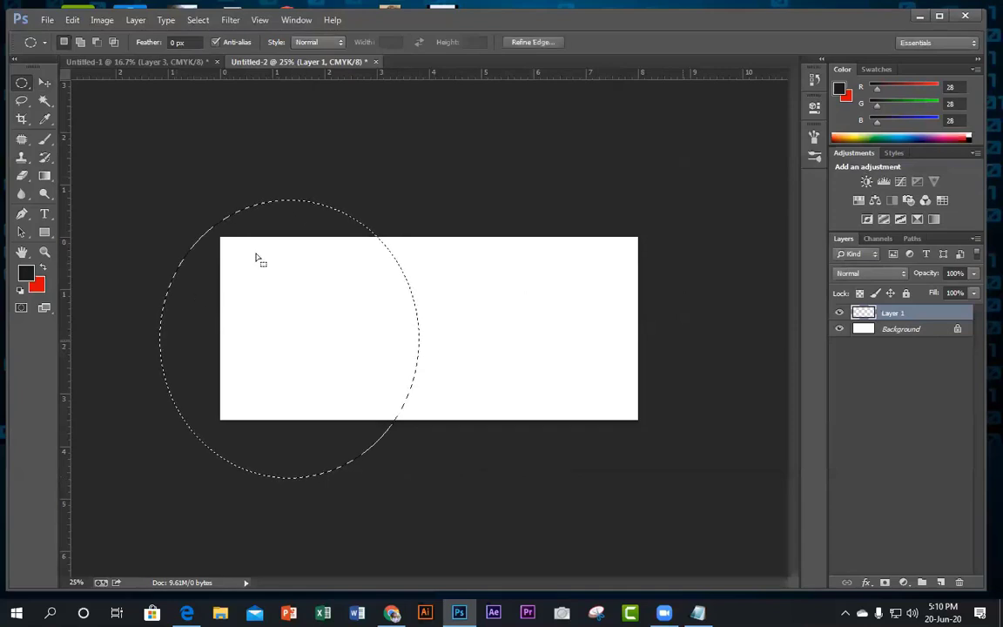
Set the foreground color to pink #eb13a1, fill the elliptical selection with it, and deselect.
click(31, 277)
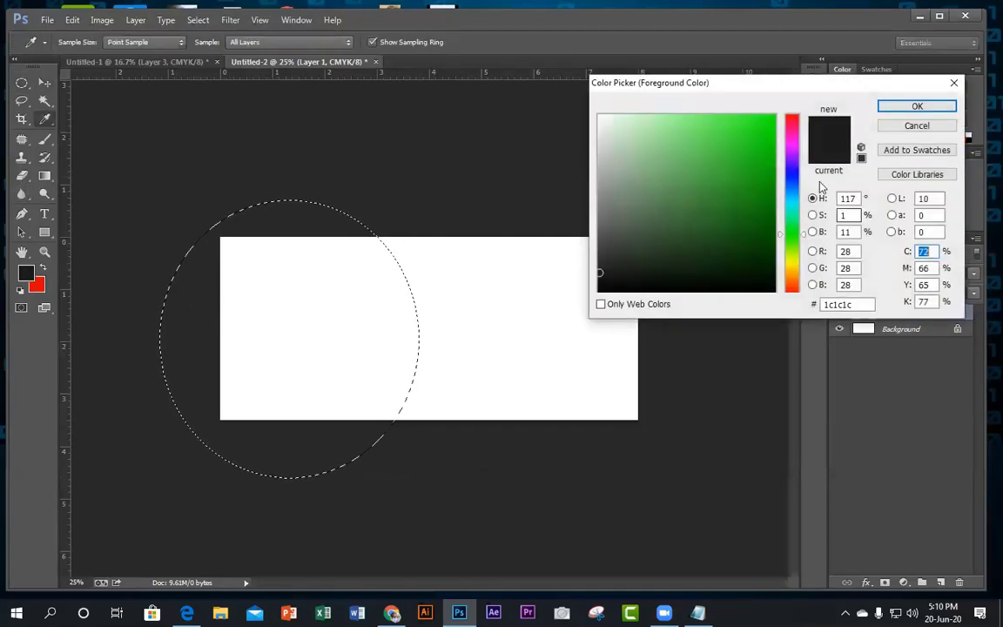
click(786, 134)
click(762, 128)
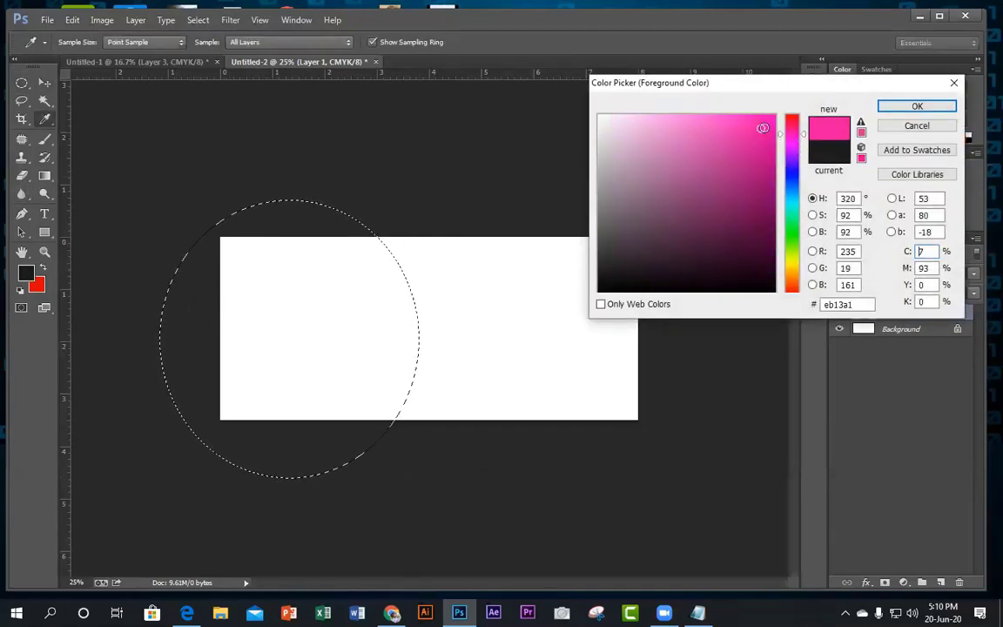
click(914, 105)
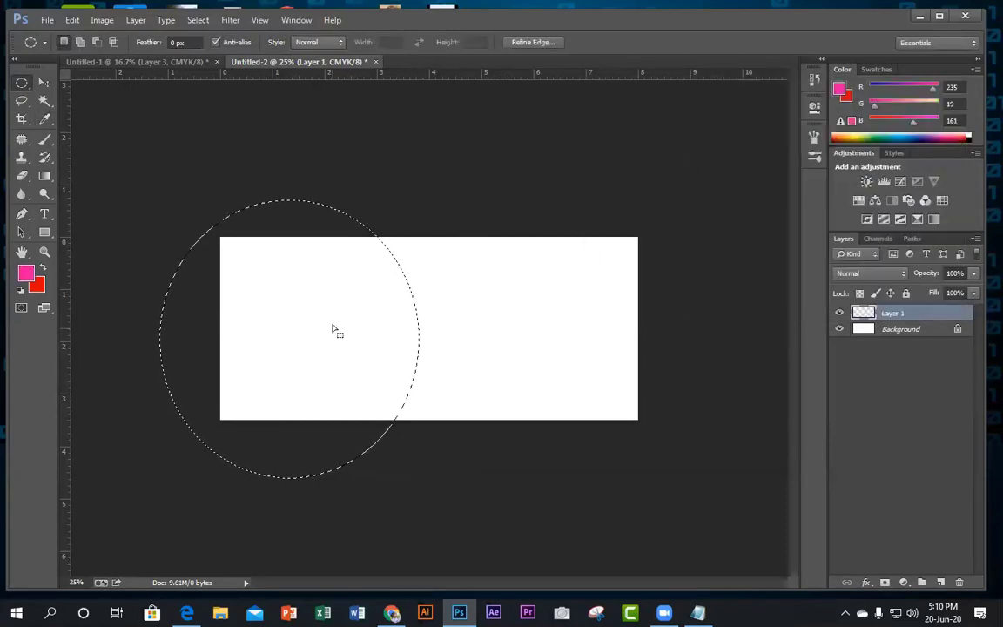
key(alt+BackSpace)
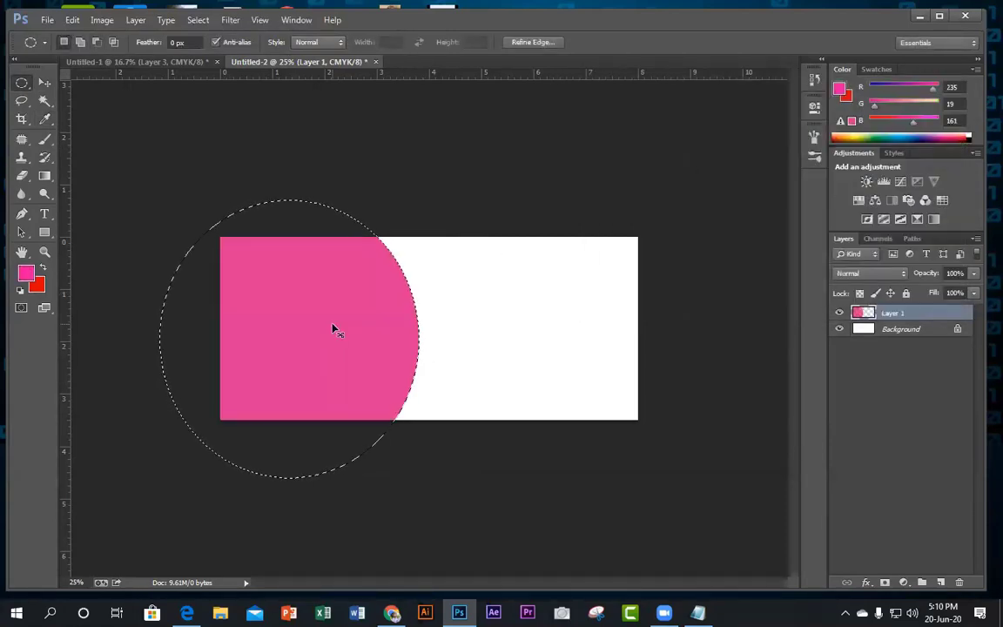
key(ctrl+d)
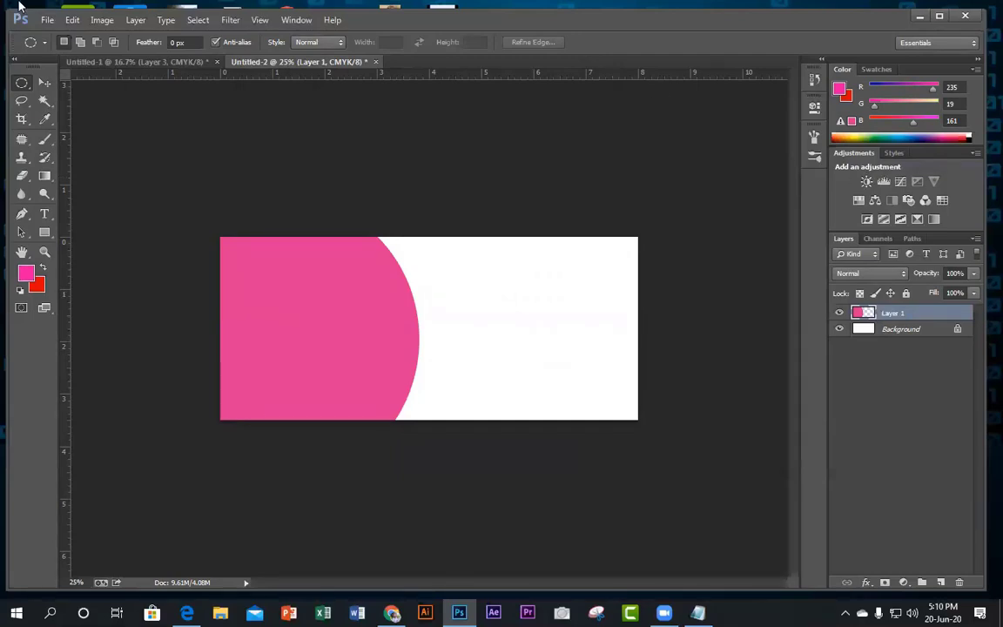
Place the image 11510-641b5 from the PONDS NEVIA folder, inside SR PGD > Adobe Photoshop > CLASS 1--------2, onto the banner.
click(45, 20)
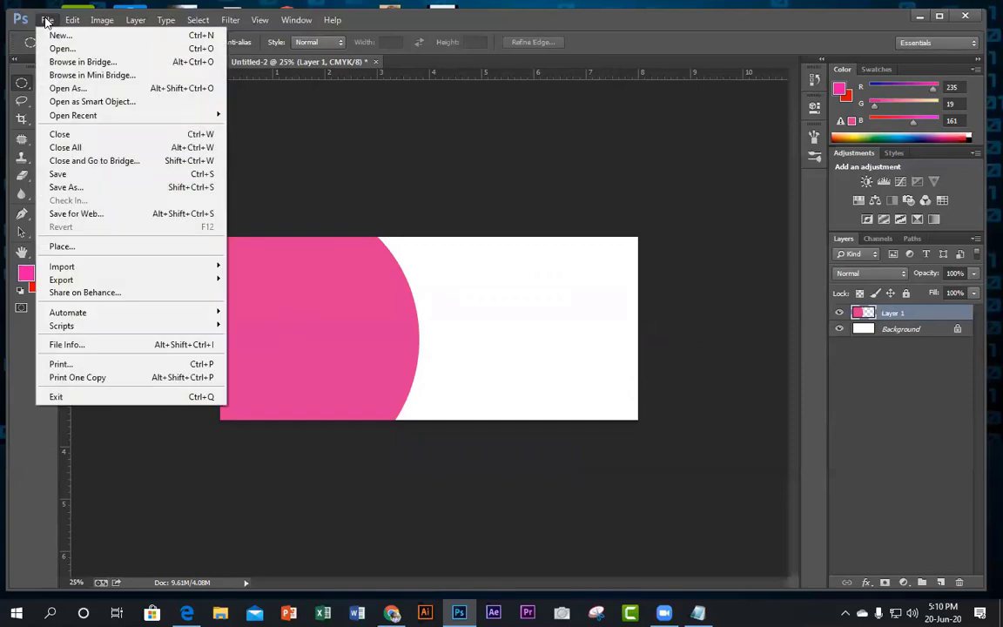
click(61, 247)
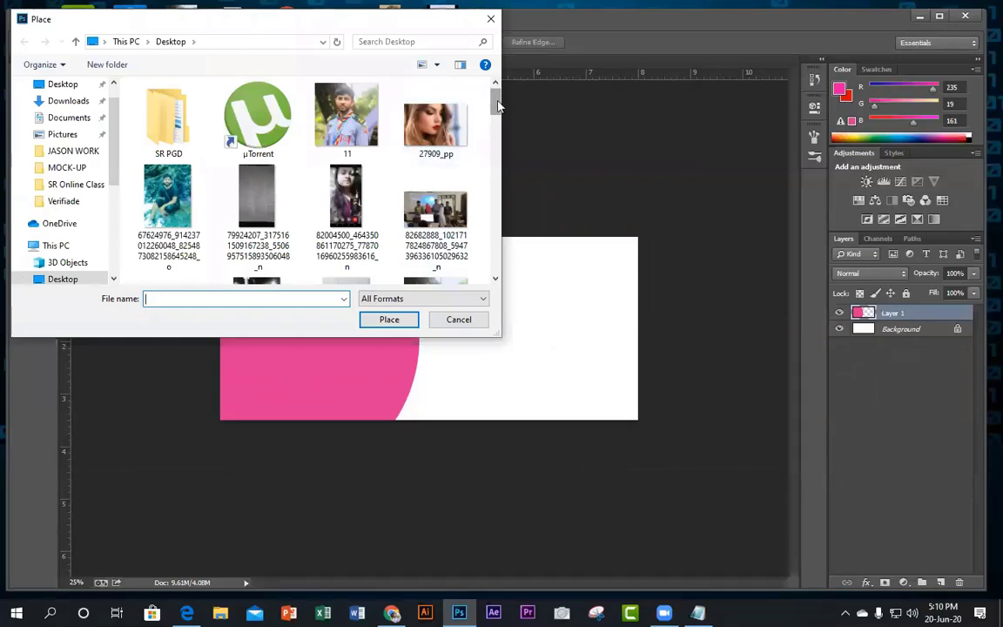
mouse_move(496, 104)
mouse_down()
mouse_move(500, 188)
mouse_move(496, 87)
mouse_up()
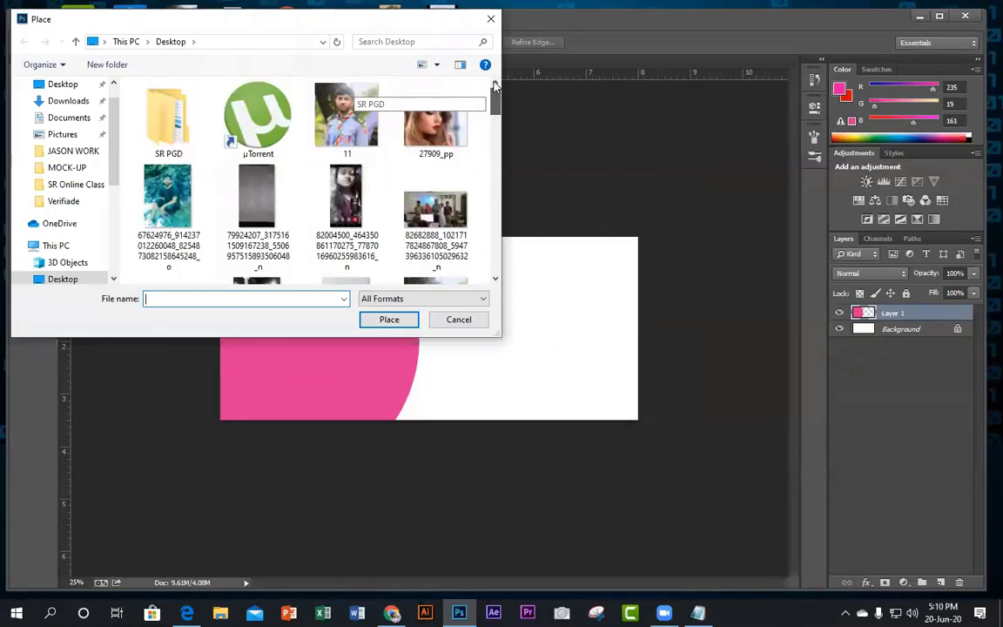
double_click(158, 135)
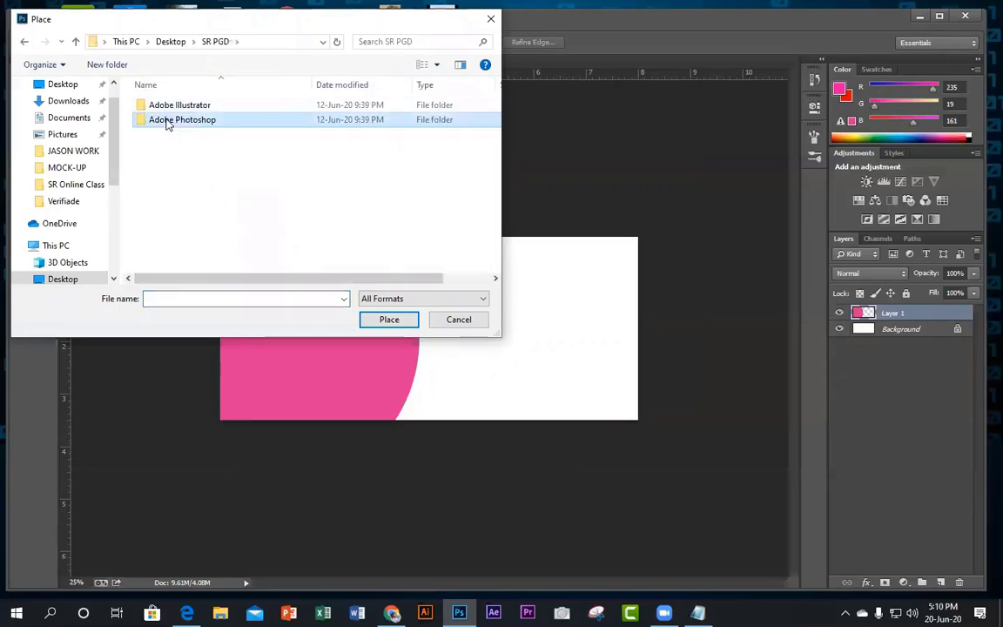
double_click(169, 121)
double_click(170, 109)
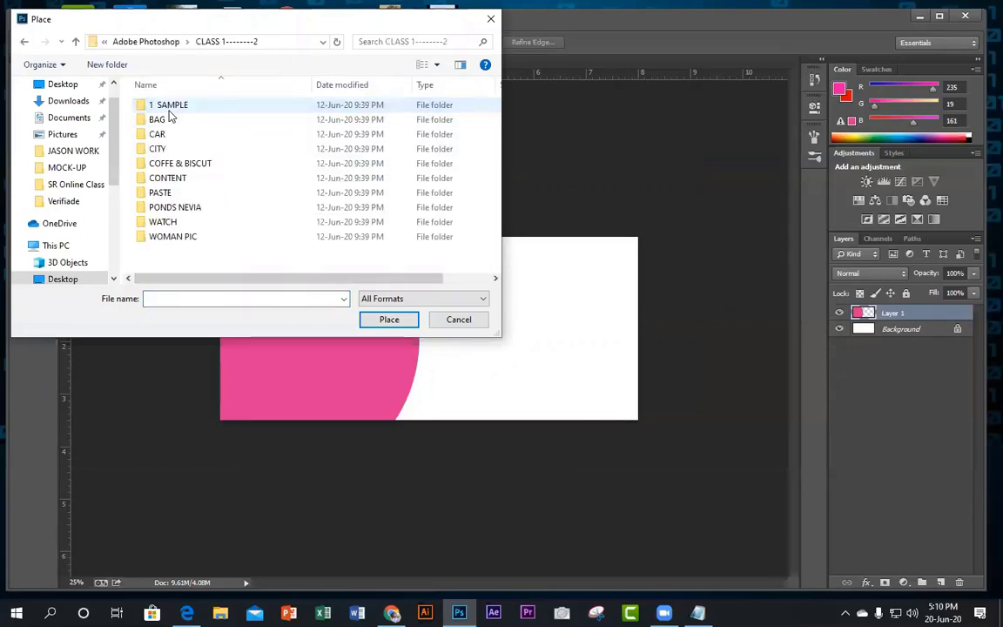
double_click(189, 209)
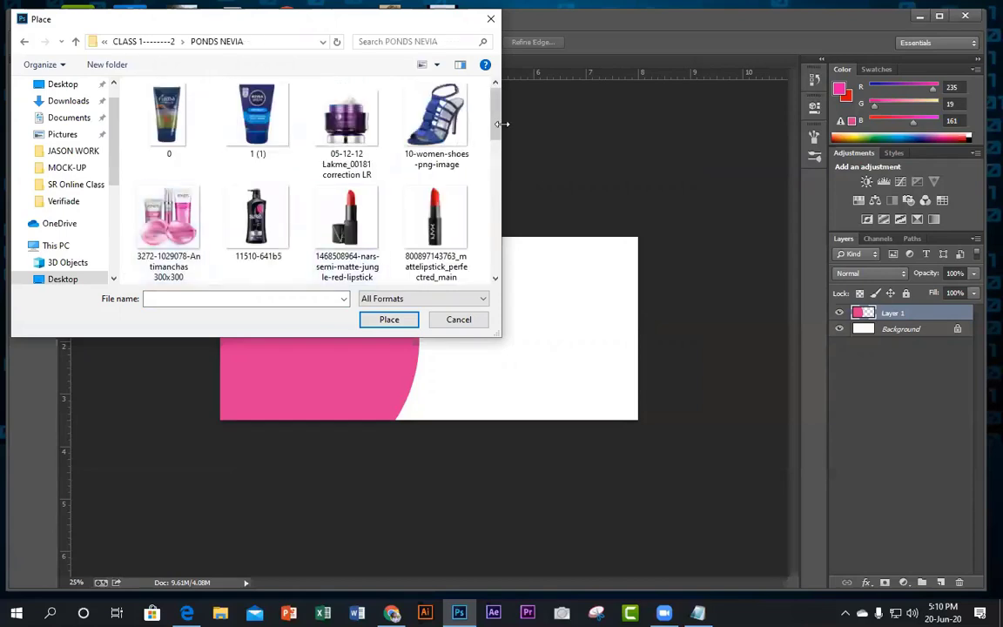
mouse_move(497, 123)
mouse_down()
mouse_move(500, 251)
mouse_move(496, 144)
mouse_move(483, 109)
mouse_up()
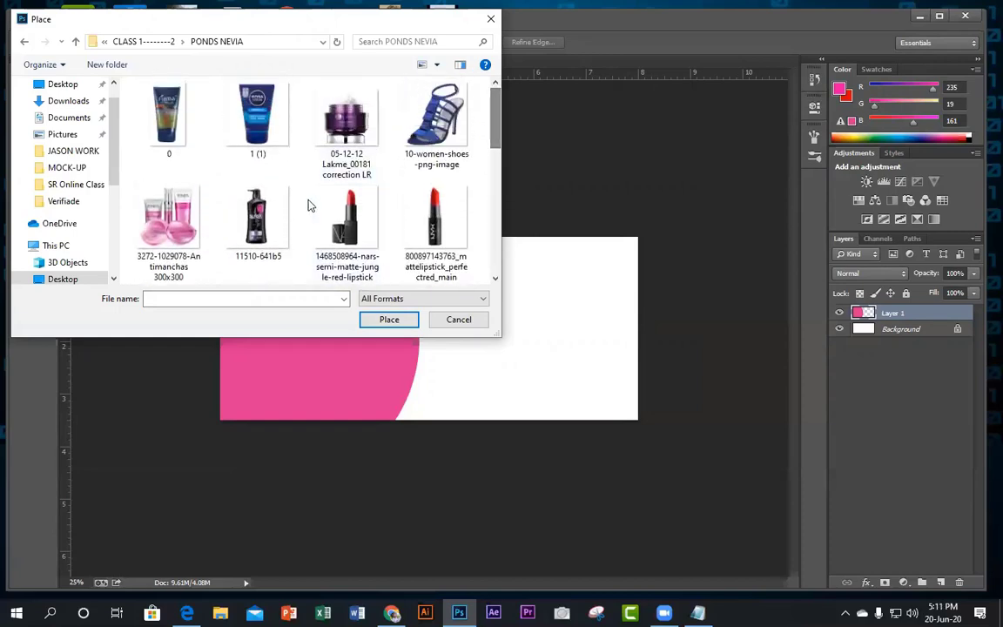
click(269, 217)
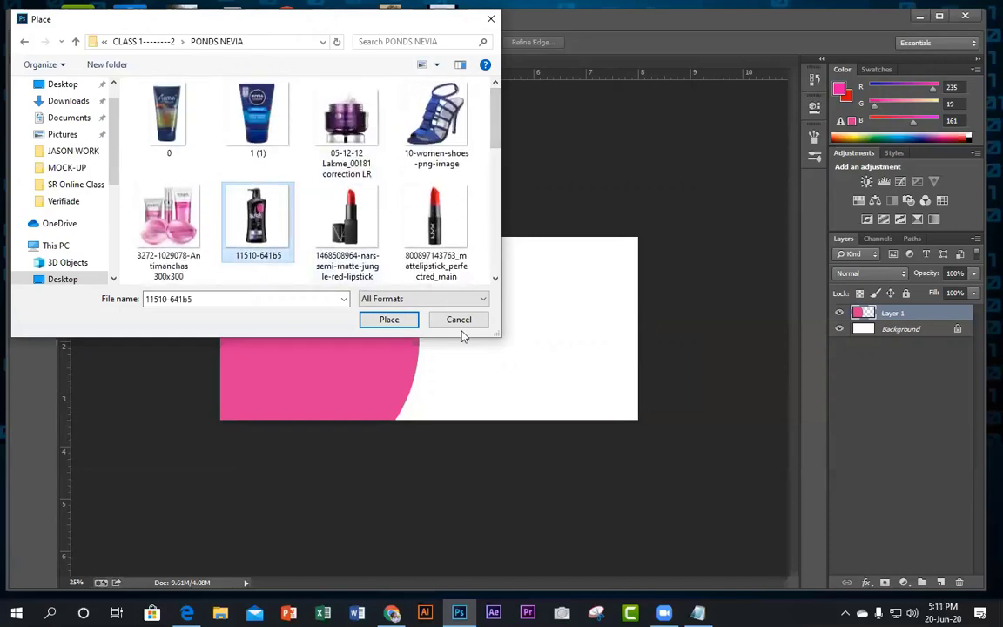
click(405, 321)
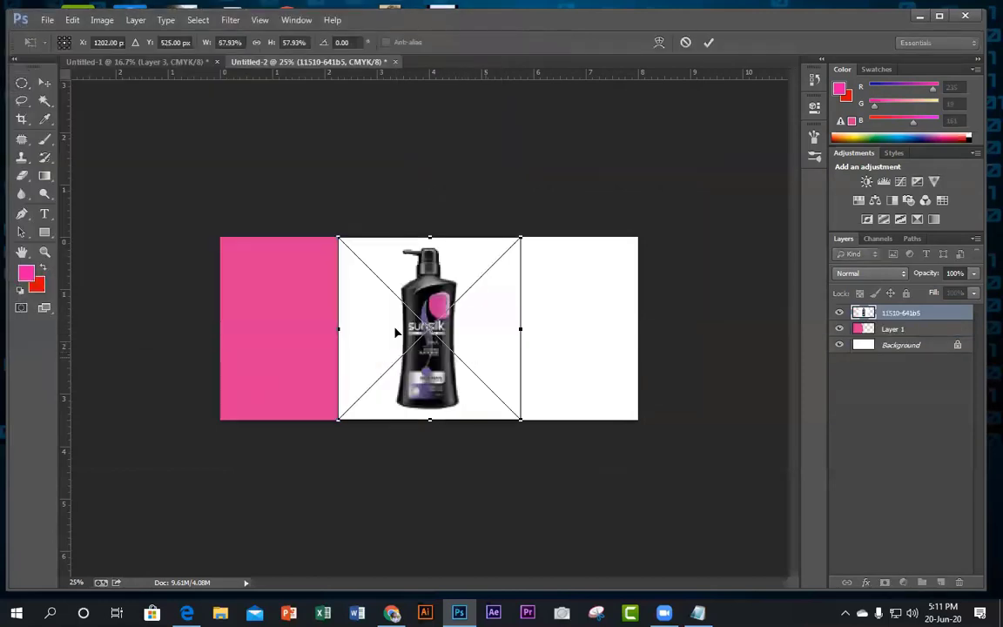
Scale the placed shampoo bottle image to about 54% and move it into the white area near the banner's right side.
mouse_move(429, 328)
mouse_down()
mouse_move(318, 353)
mouse_move(367, 310)
mouse_move(430, 328)
mouse_up()
drag(521, 421, 495, 423)
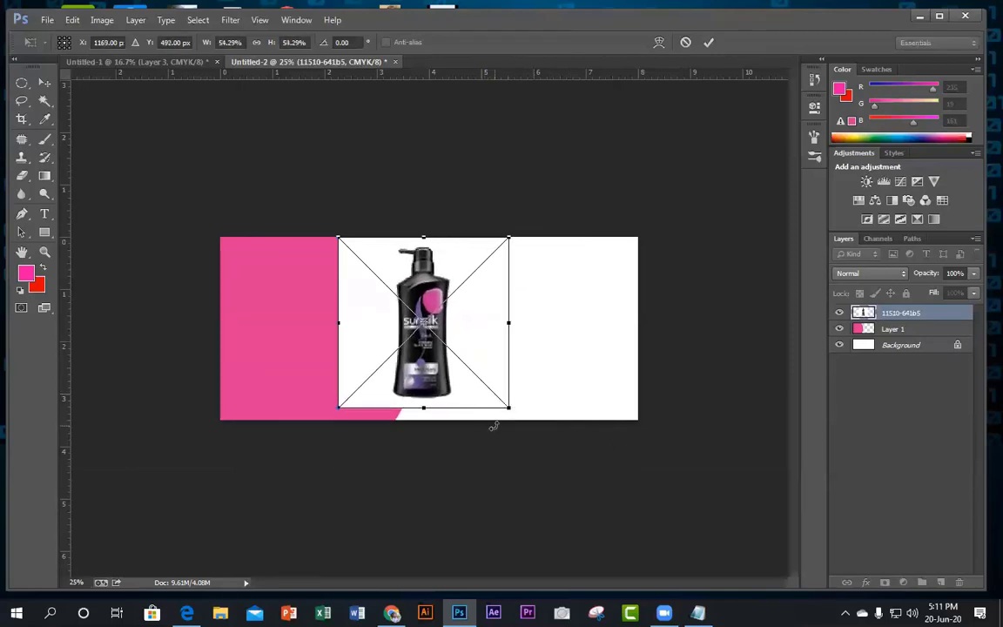
click(711, 45)
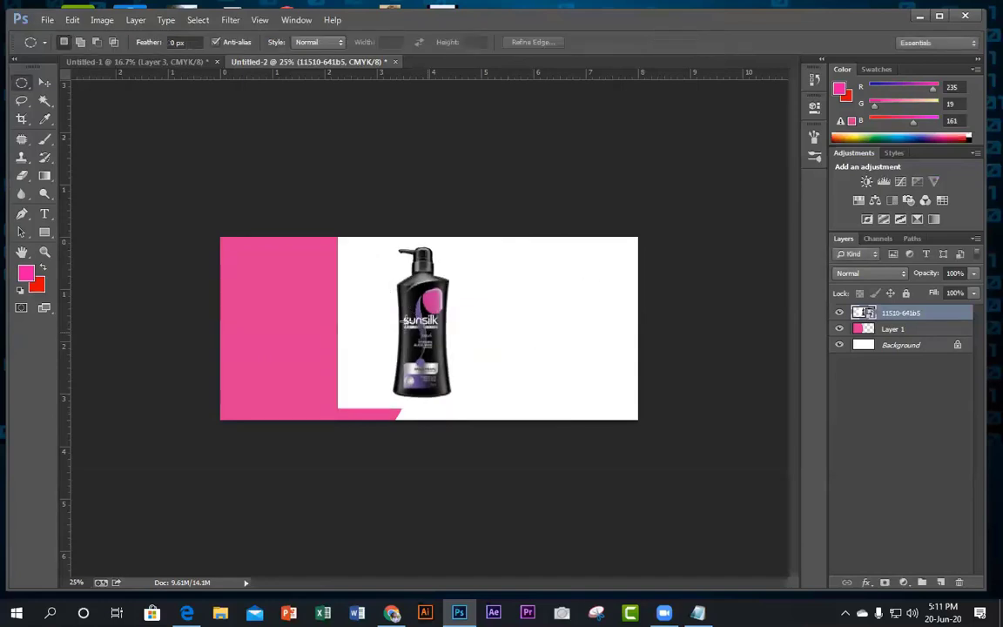
click(45, 82)
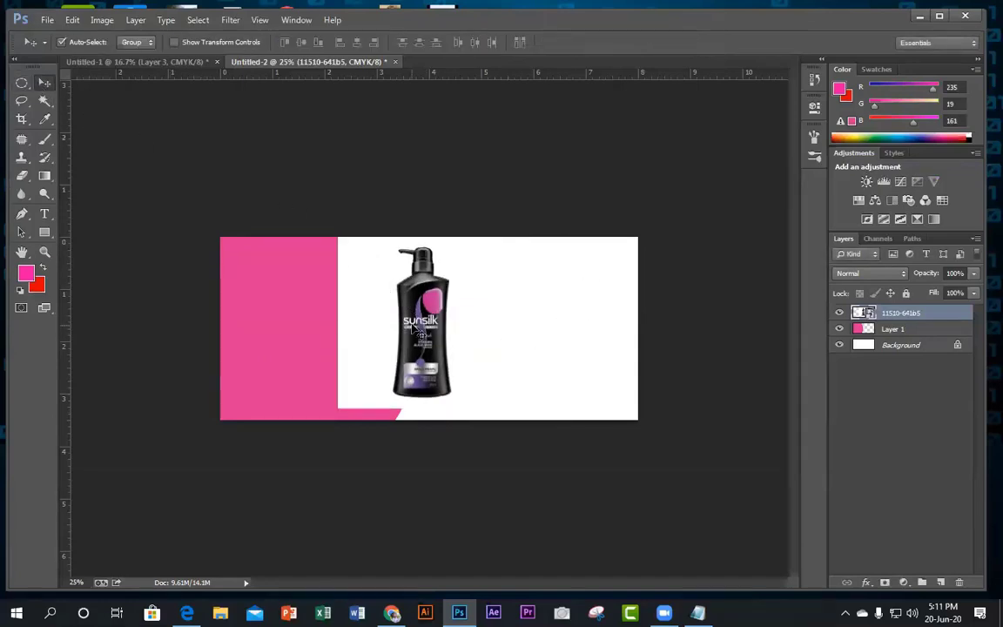
drag(422, 327, 553, 334)
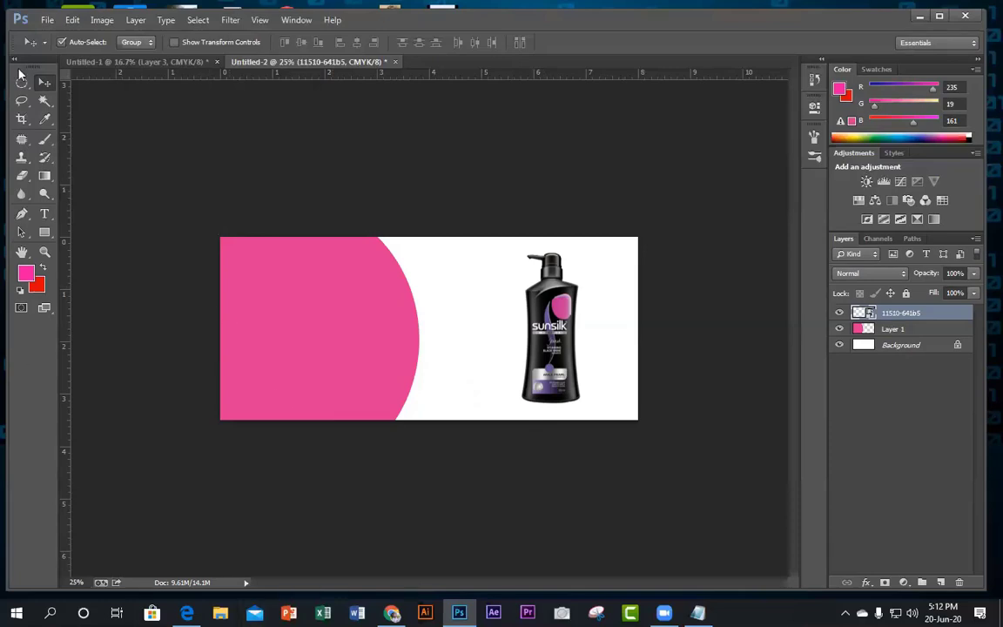
Place the acne-pimples-precautions image from the WOMAN PIC folder onto the banner.
click(46, 20)
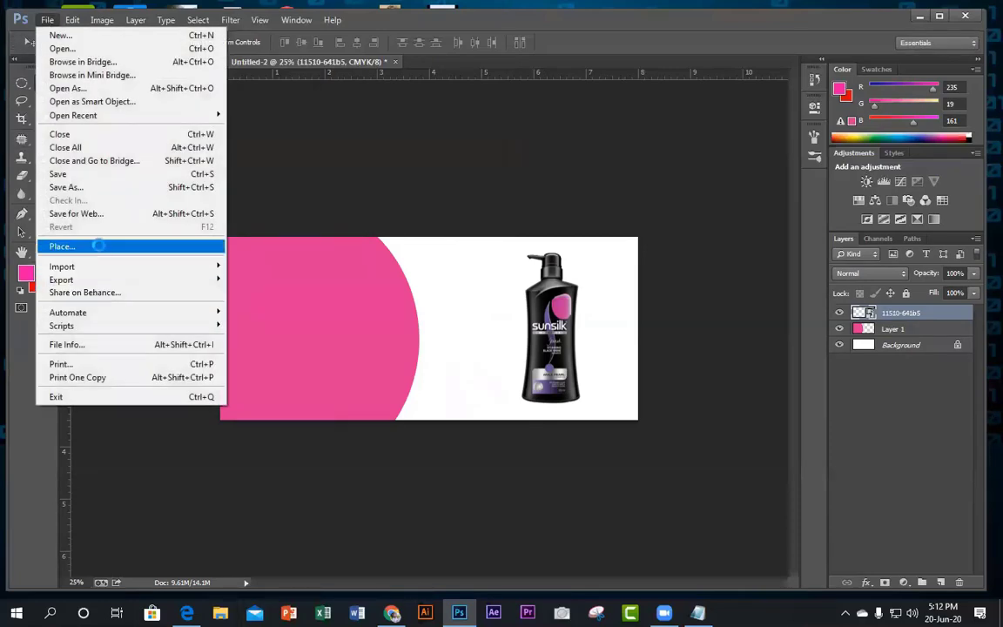
click(155, 246)
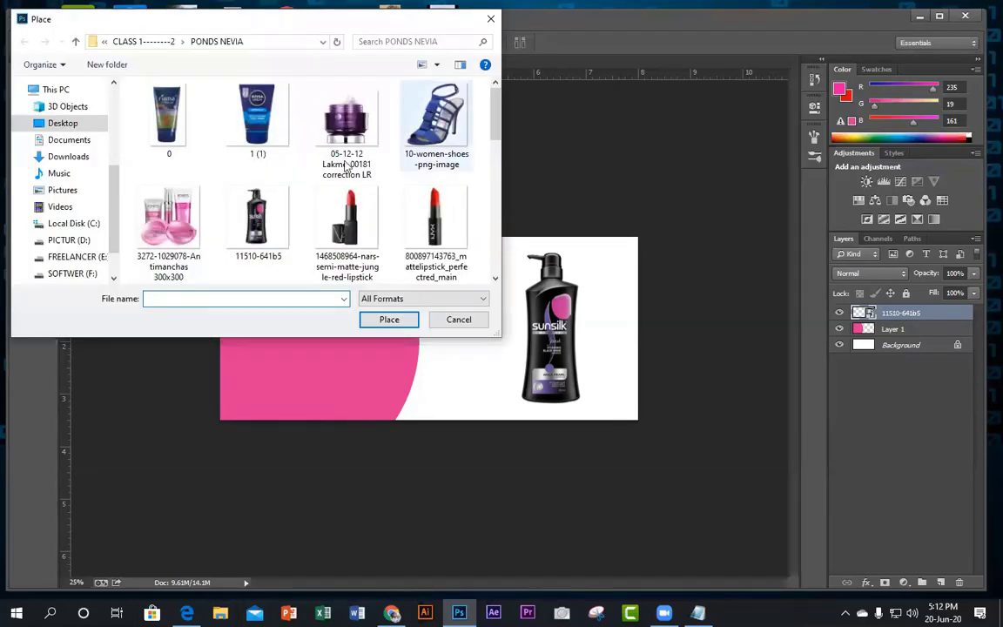
click(74, 41)
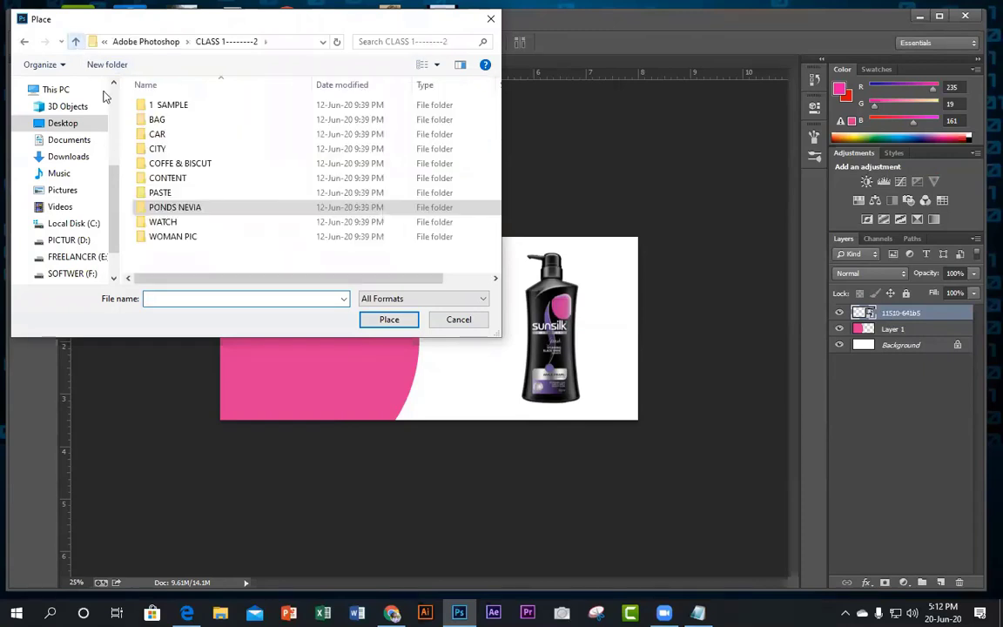
double_click(179, 236)
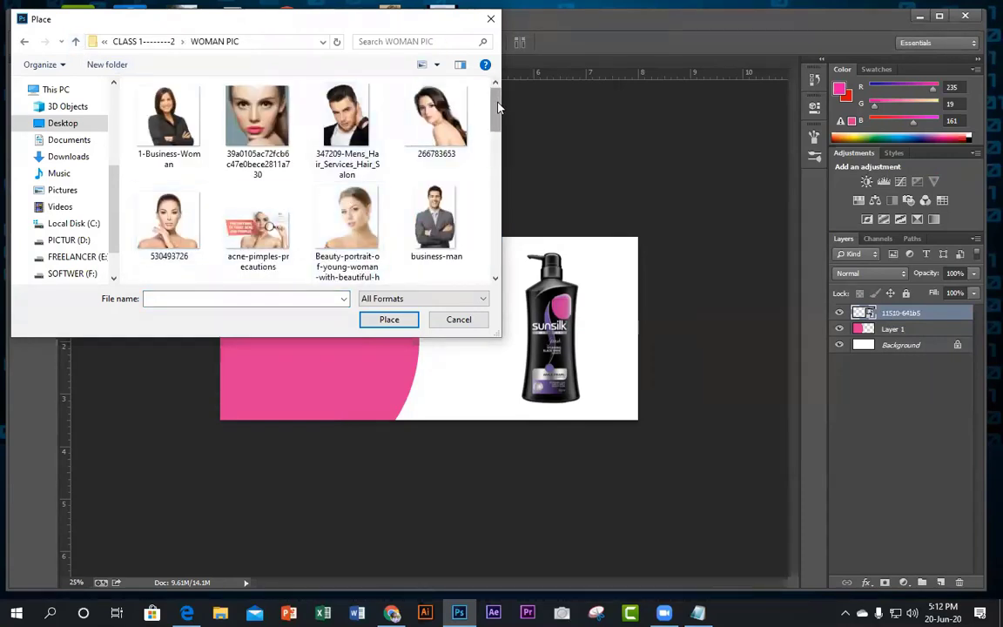
drag(494, 101, 497, 116)
scroll(365, 113, down, 1)
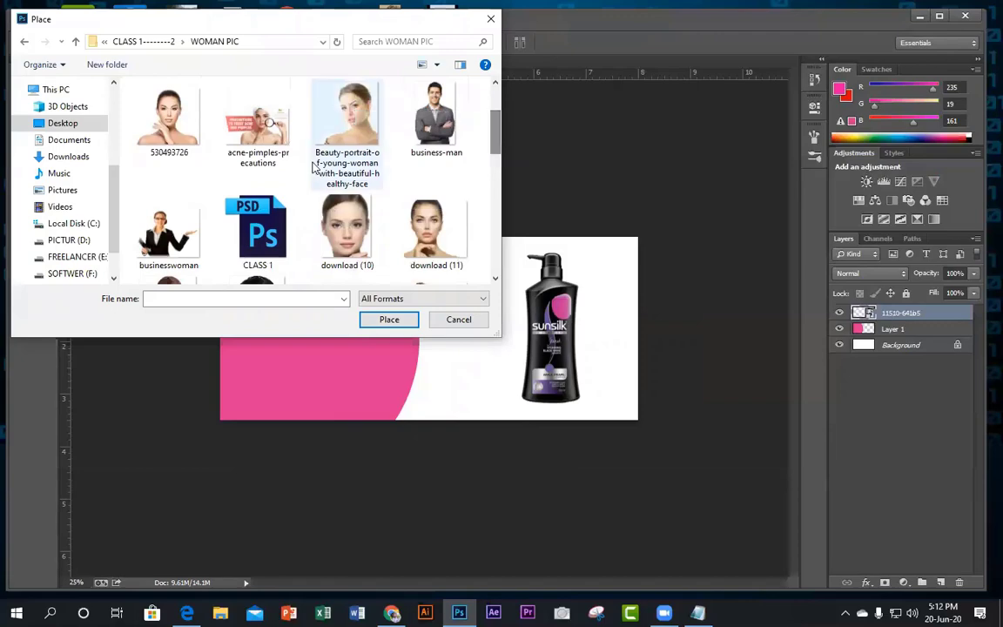
click(258, 122)
click(390, 319)
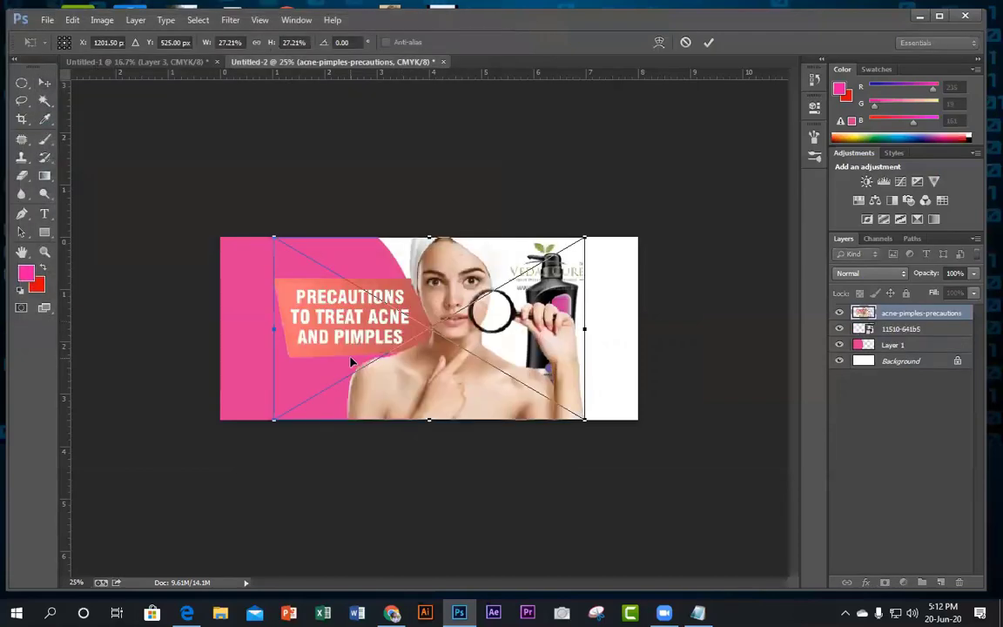
Try the acne-pimples-precautions image at about 19% scale over the pink shape, and delete its layer.
drag(482, 373, 408, 379)
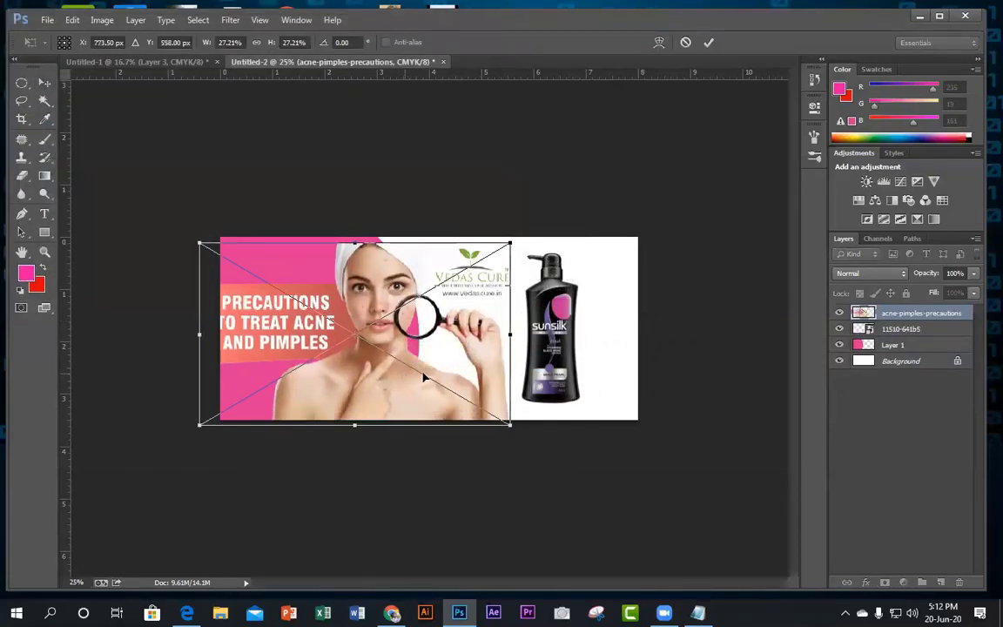
drag(511, 246, 467, 266)
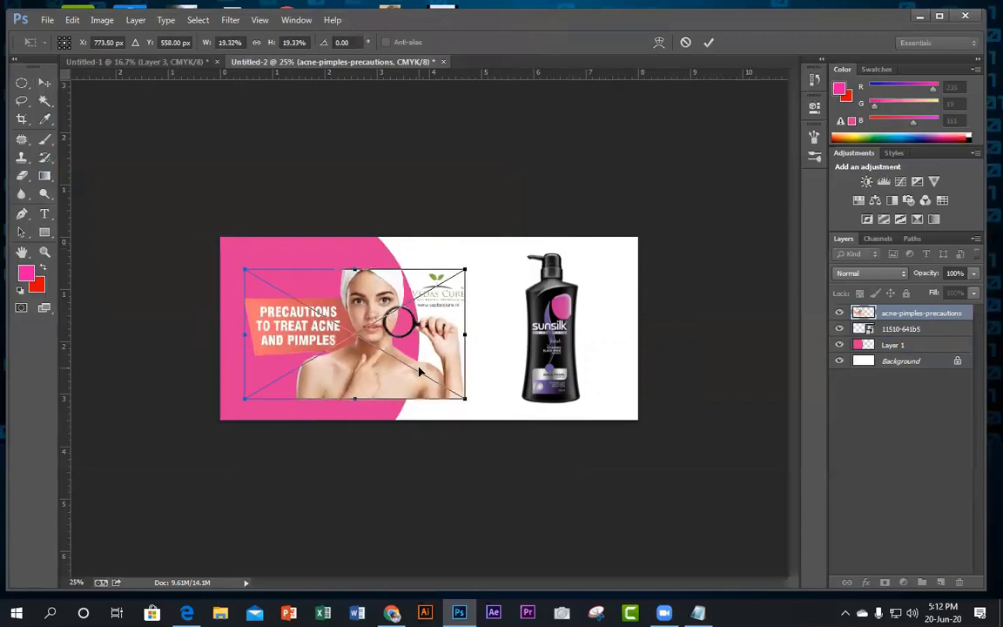
drag(419, 374, 407, 369)
key(Return)
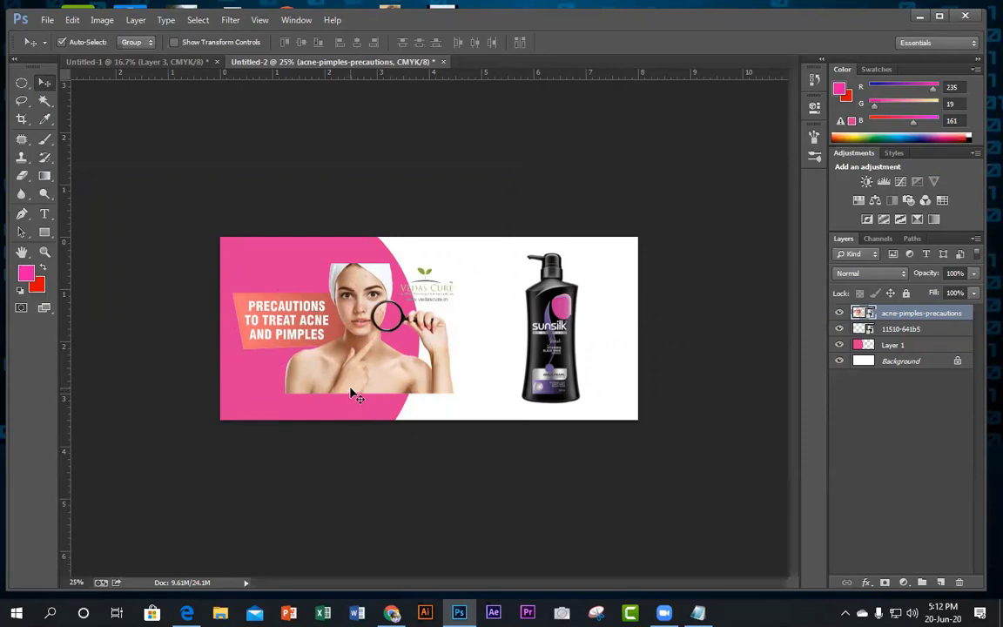
key(Delete)
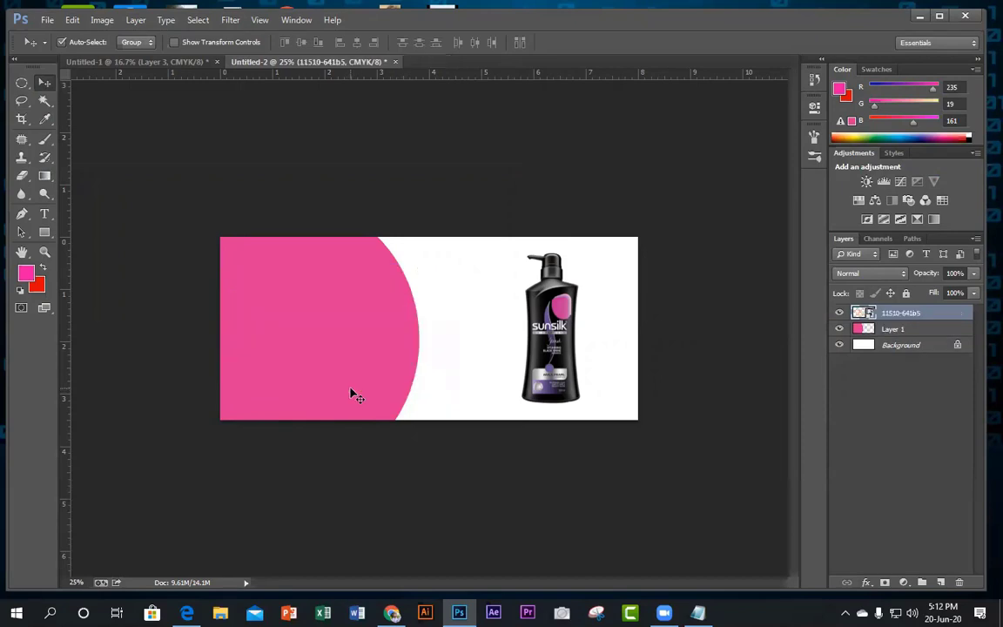
Place the image face_PNG11753 from the WOMAN PIC folder onto the banner.
click(49, 20)
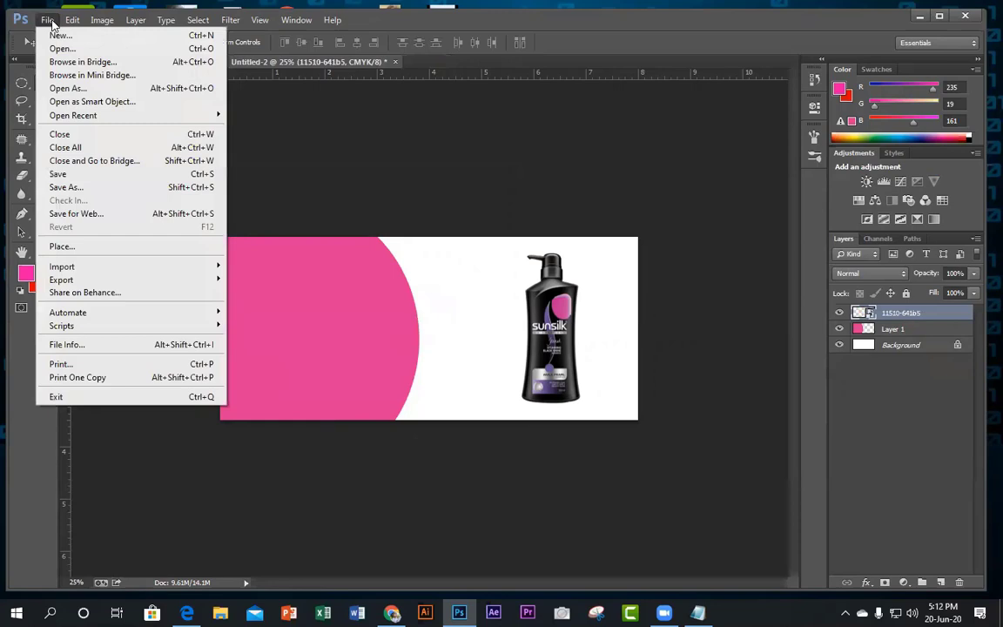
click(62, 247)
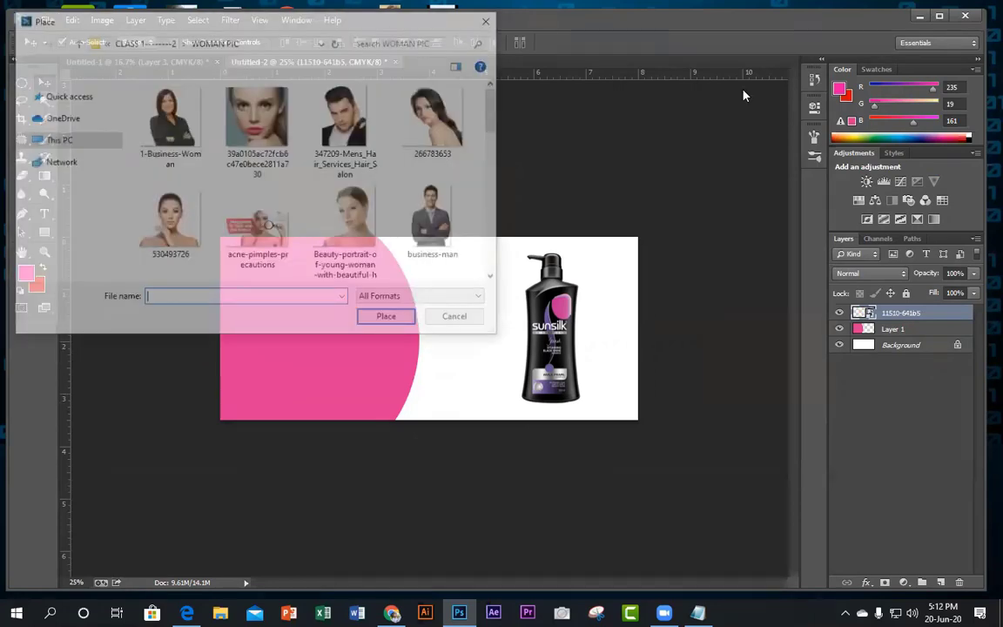
drag(497, 116, 503, 162)
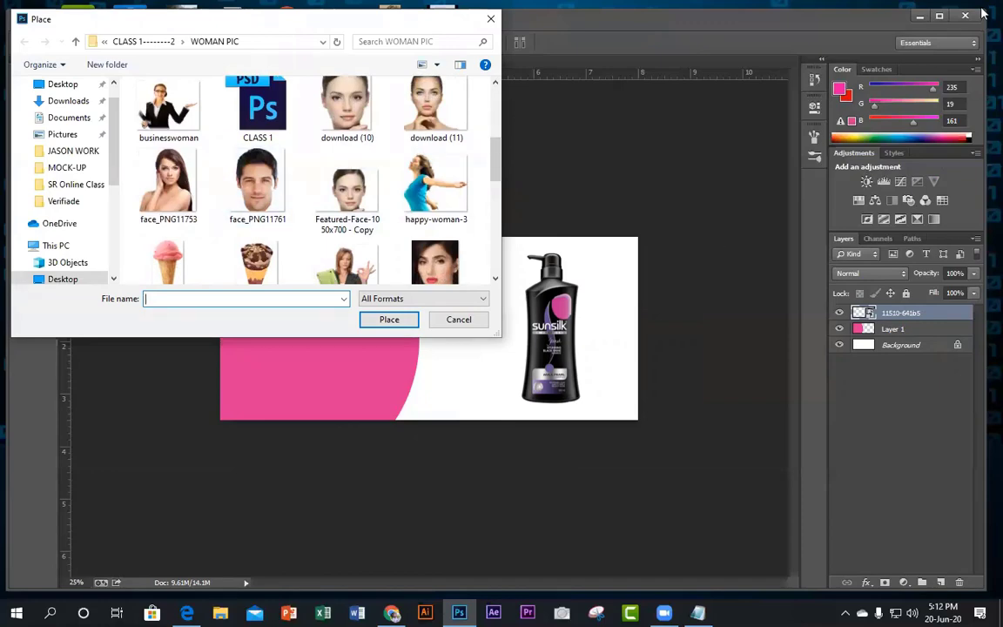
double_click(168, 183)
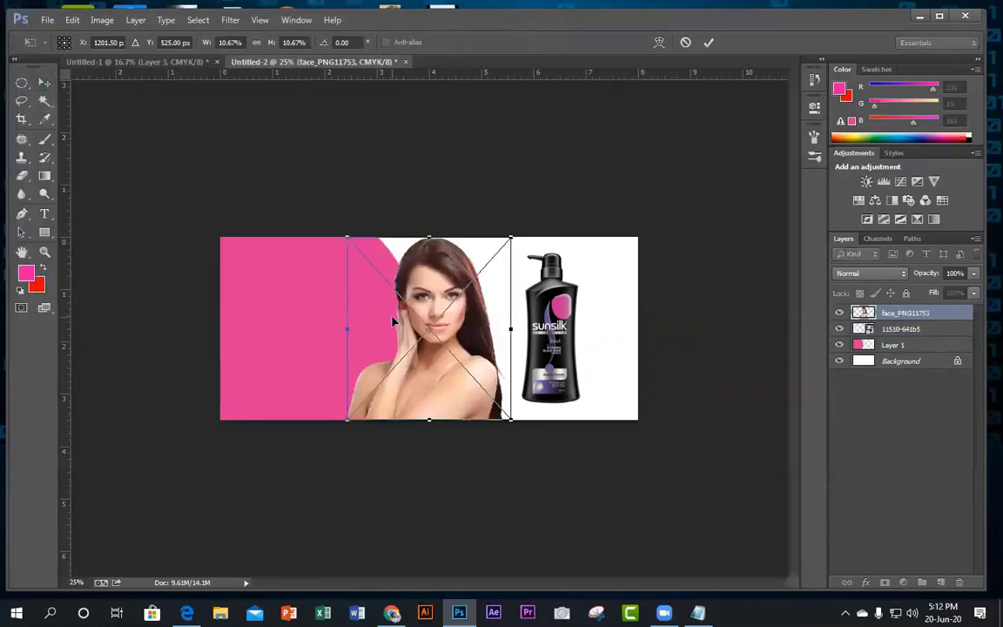
Scale the woman's image to about 9% in the banner's lower-left corner over the pink shape, and shift the shampoo bottle slightly right.
drag(436, 319, 307, 316)
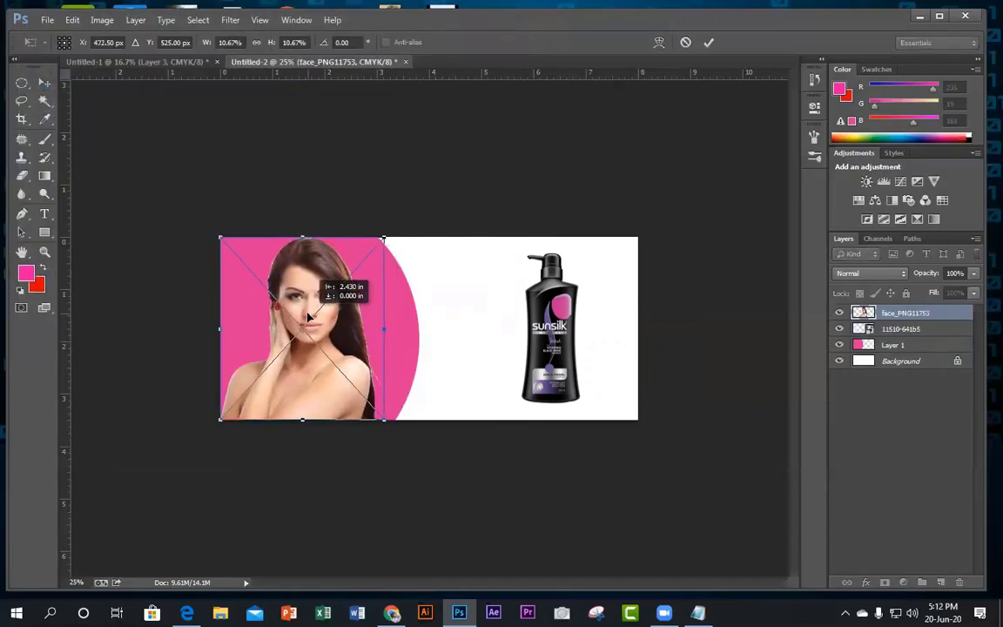
drag(383, 238, 359, 265)
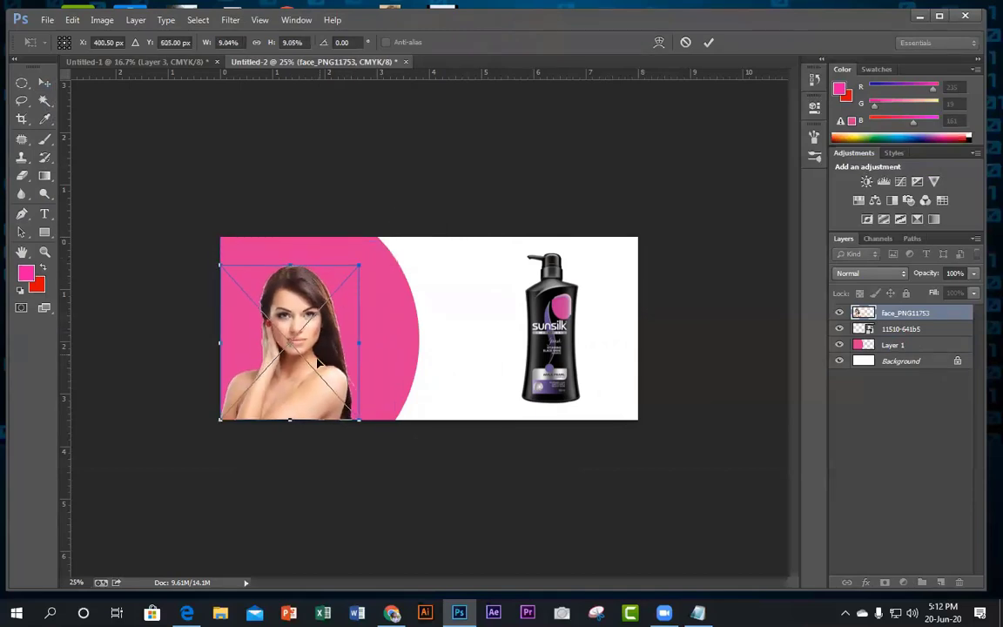
mouse_move(319, 362)
mouse_down()
mouse_move(327, 365)
mouse_move(317, 365)
mouse_up()
mouse_move(362, 266)
mouse_down()
mouse_move(354, 275)
mouse_move(365, 265)
mouse_up()
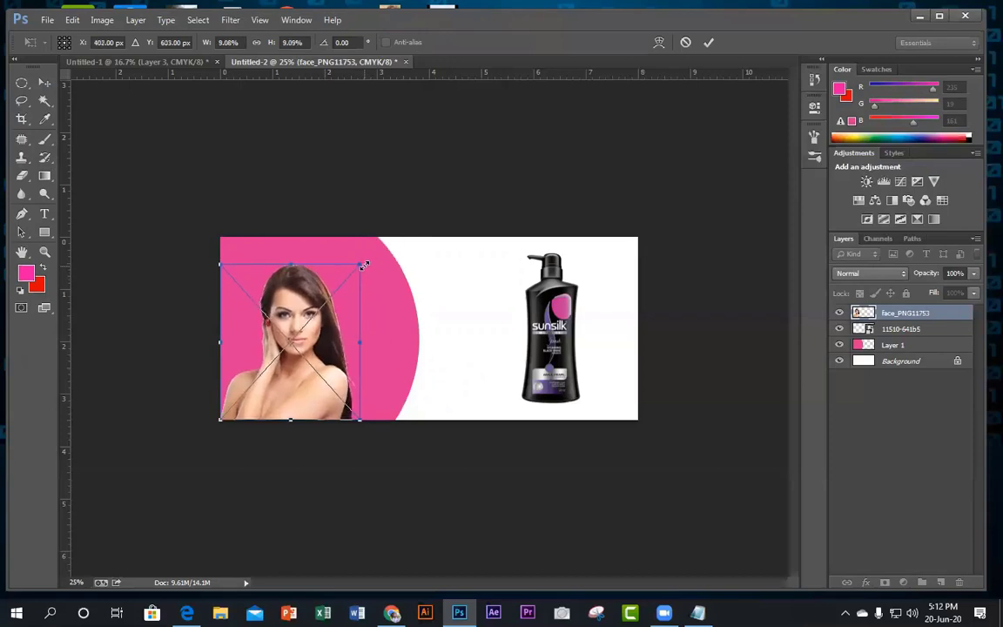
key(Return)
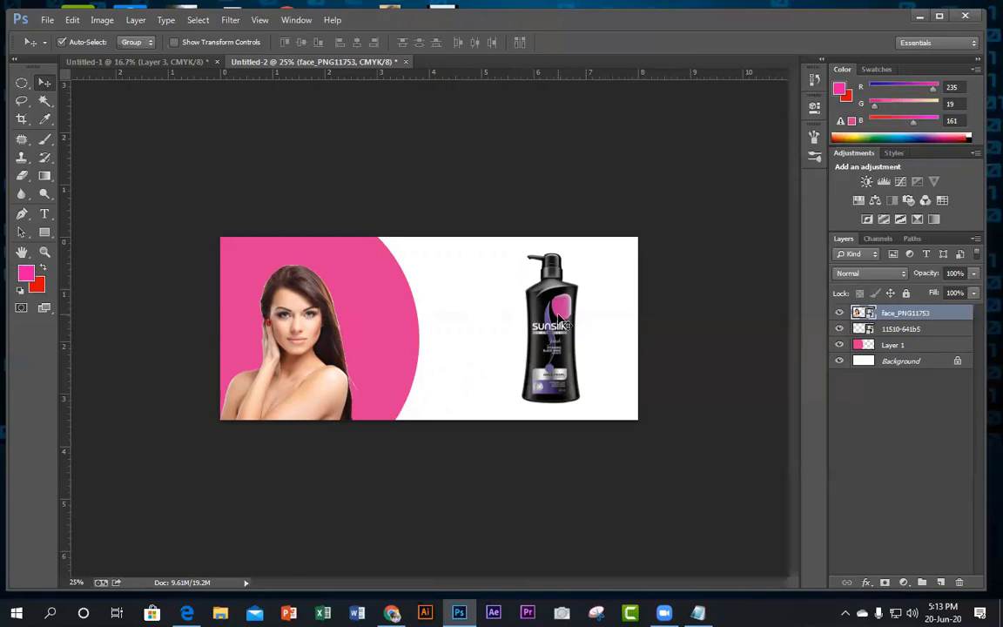
drag(558, 328, 578, 331)
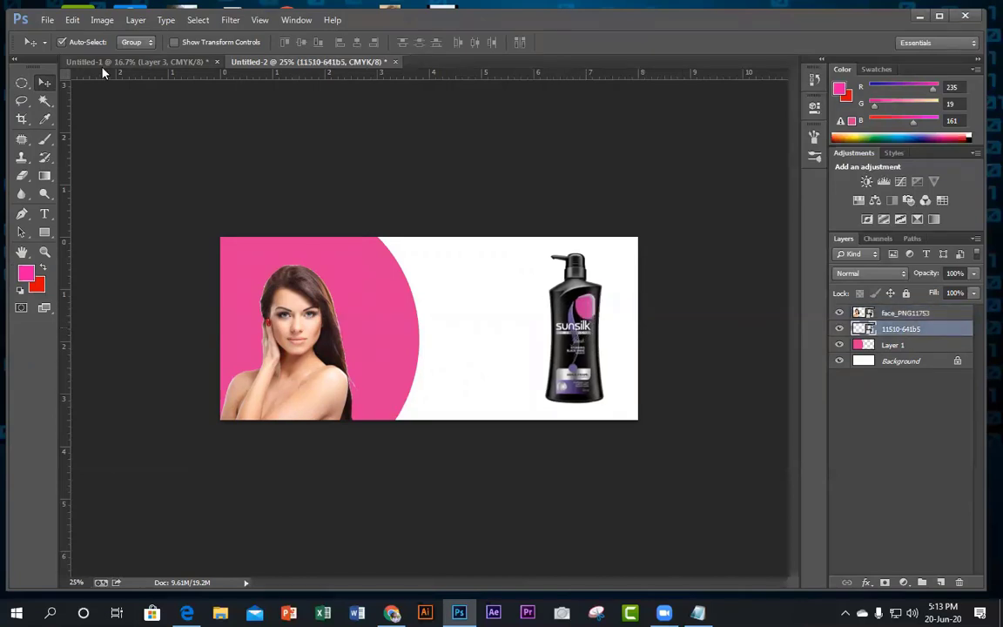
Add the text SUNSILK at 24 pt in the banner's white area, between the pink shape and the shampoo bottle.
click(44, 215)
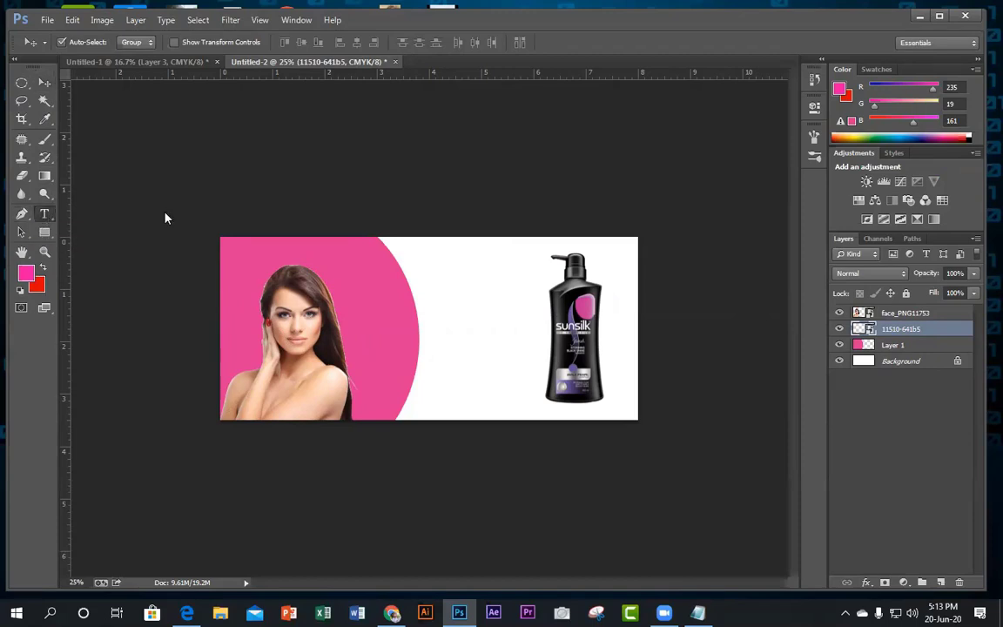
click(435, 271)
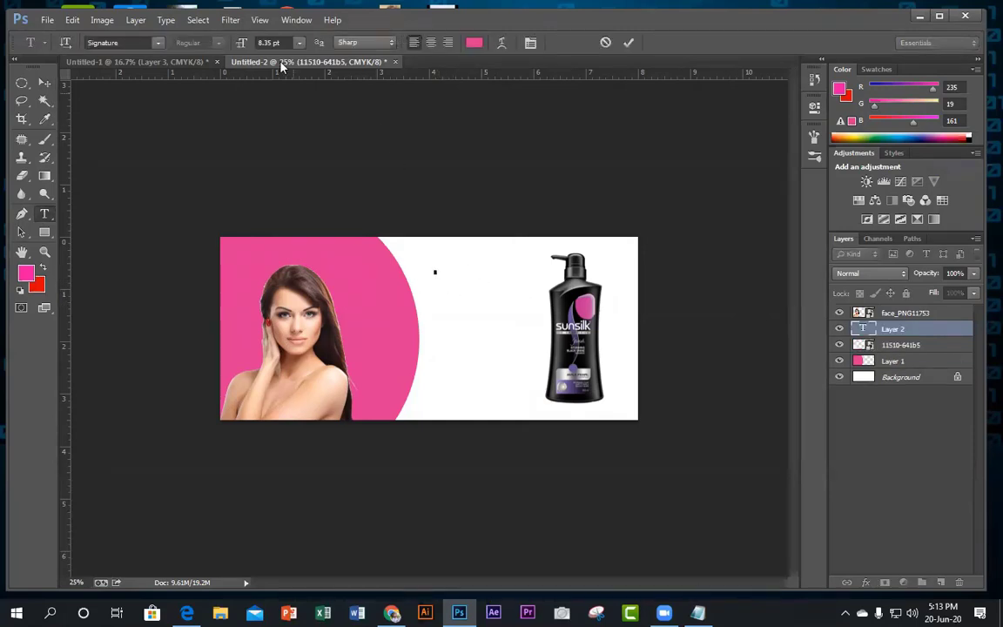
click(299, 42)
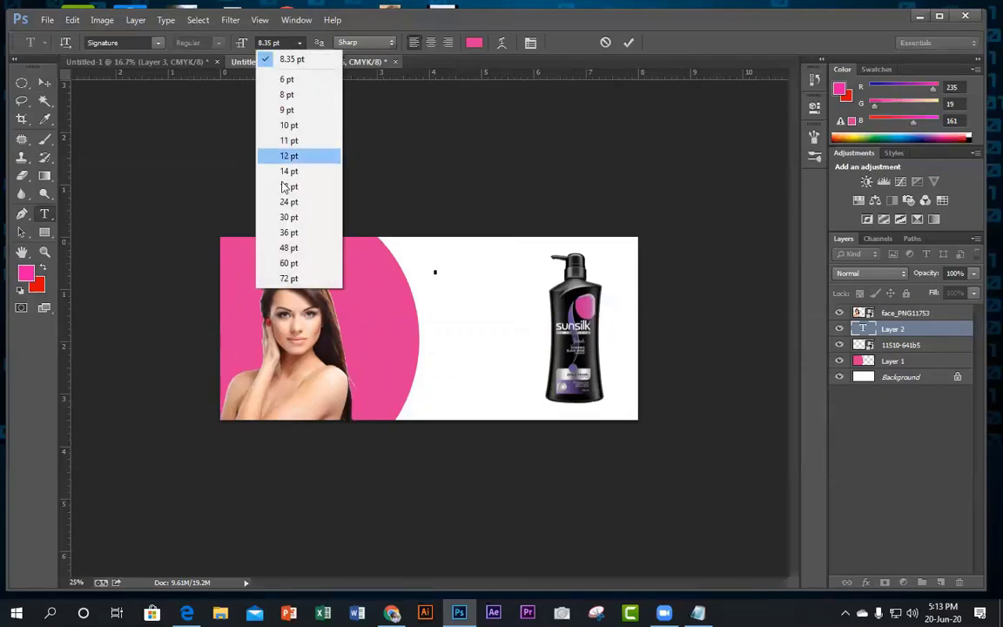
click(292, 200)
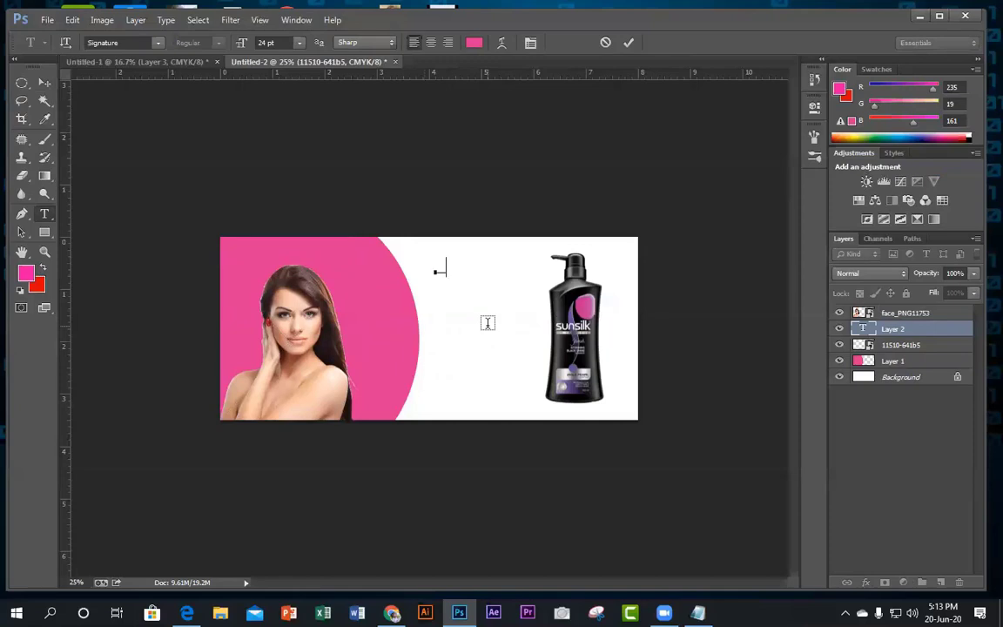
text(Sunsi)
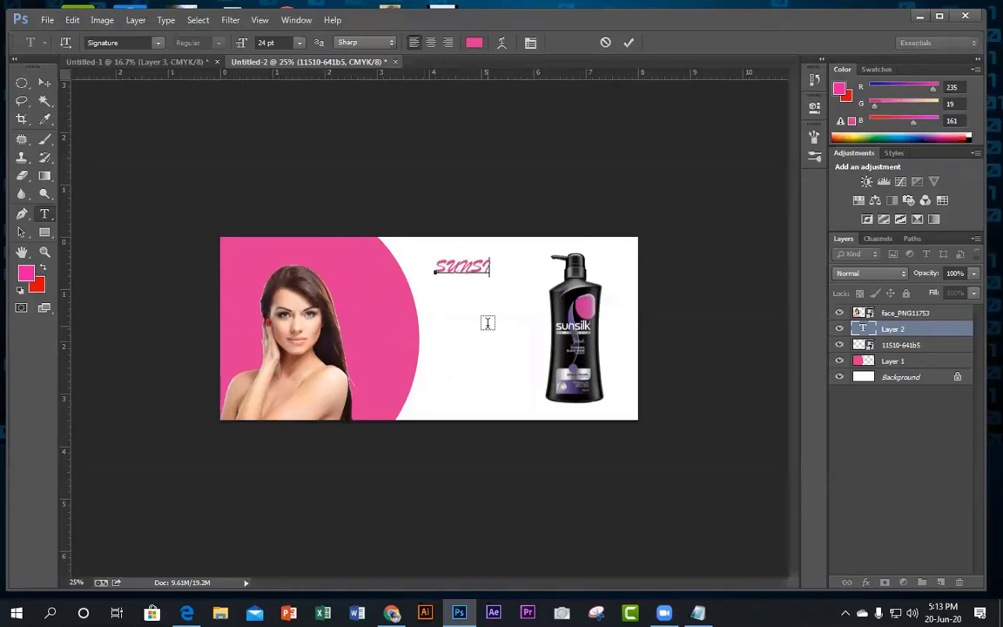
text(lk)
Try the SUNSILK text in SolaimanLipi and Space Ranger Gradient, and set its font to Siyam Rupali.
drag(515, 267, 435, 268)
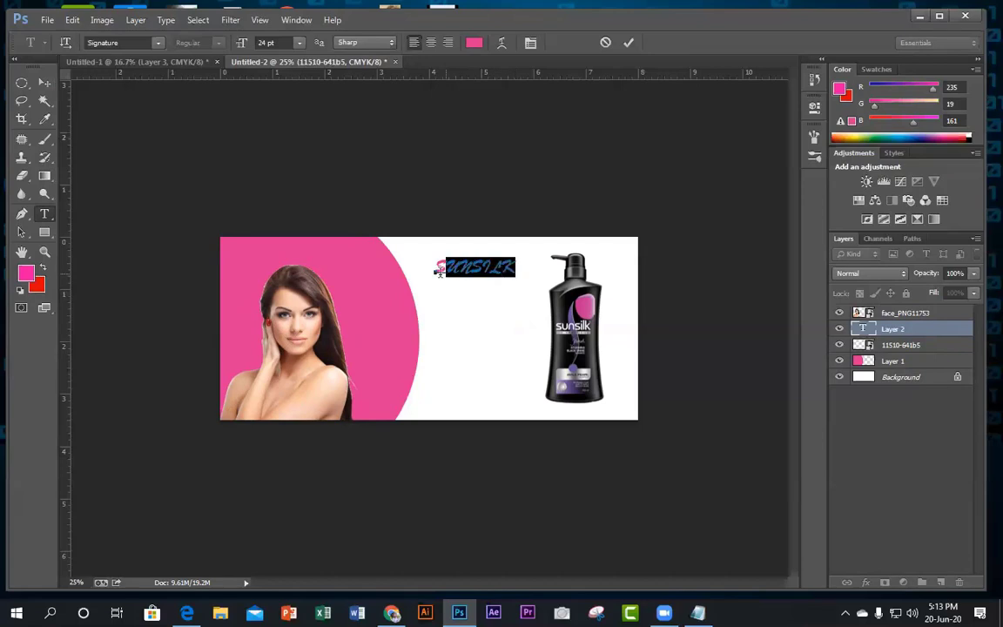
click(518, 267)
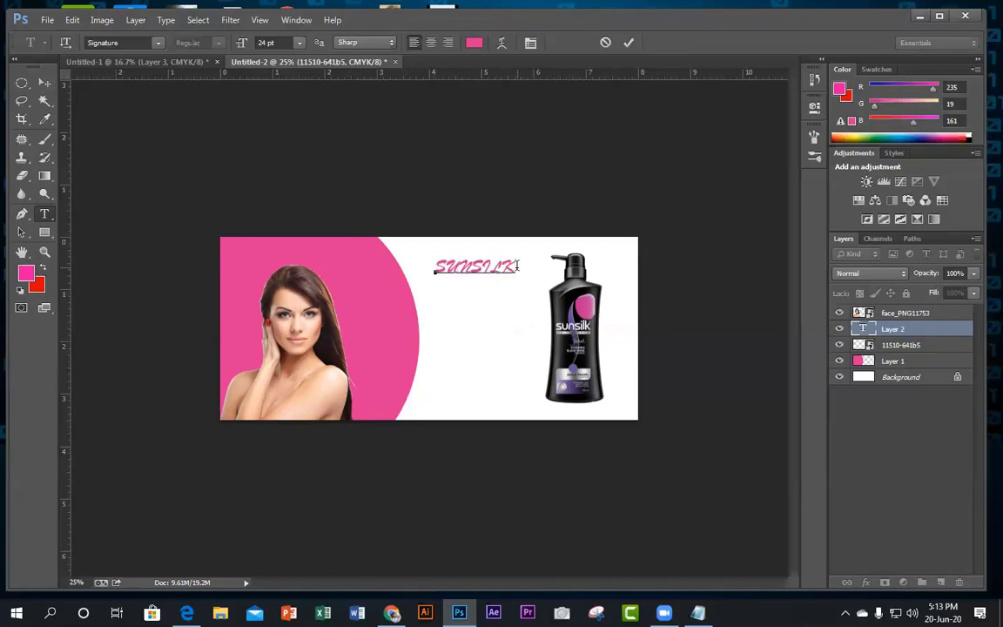
drag(518, 268, 434, 268)
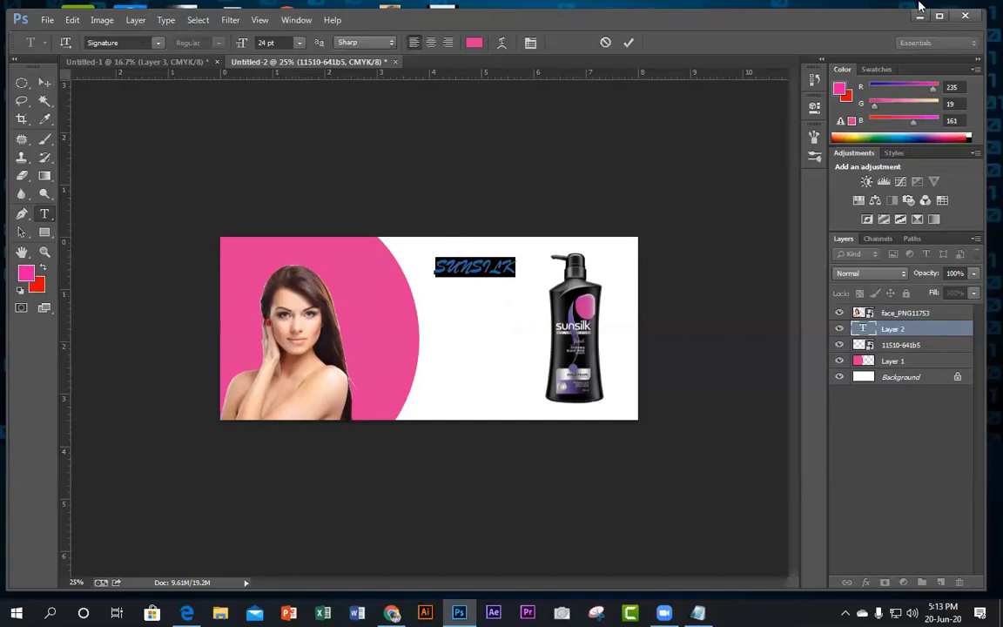
click(158, 43)
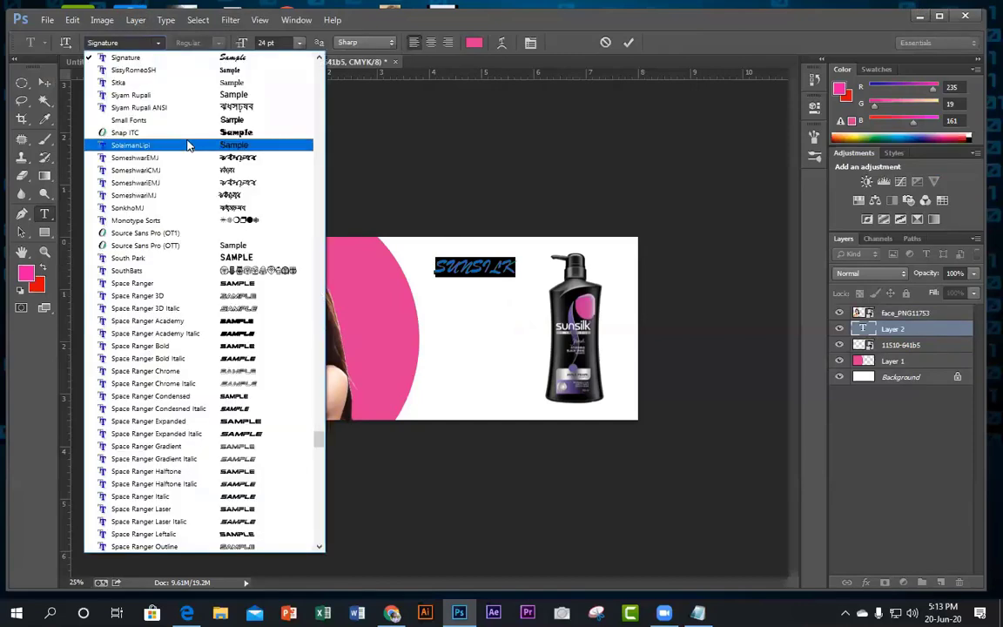
click(188, 143)
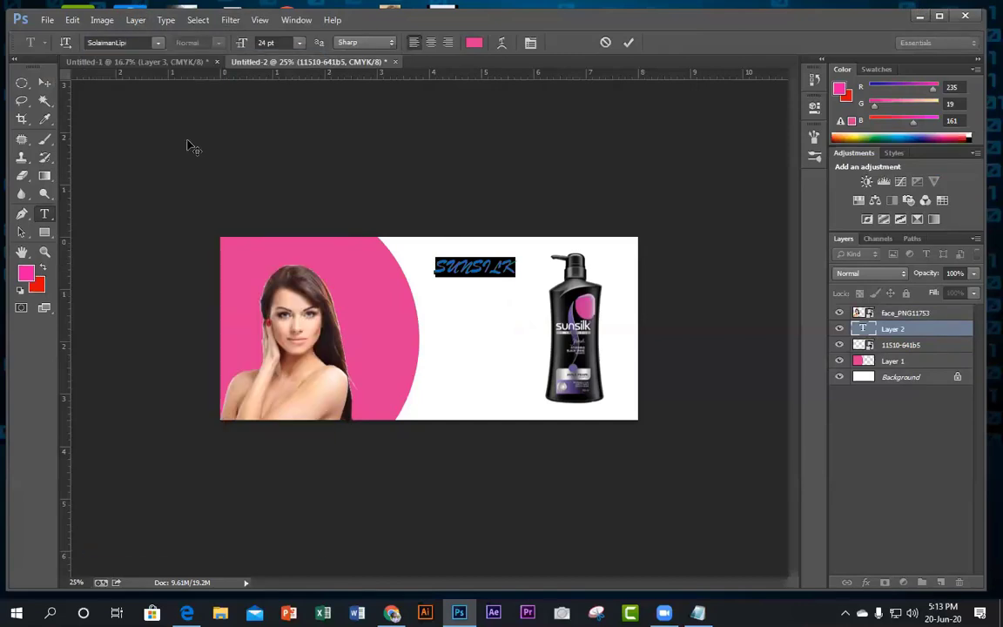
click(158, 43)
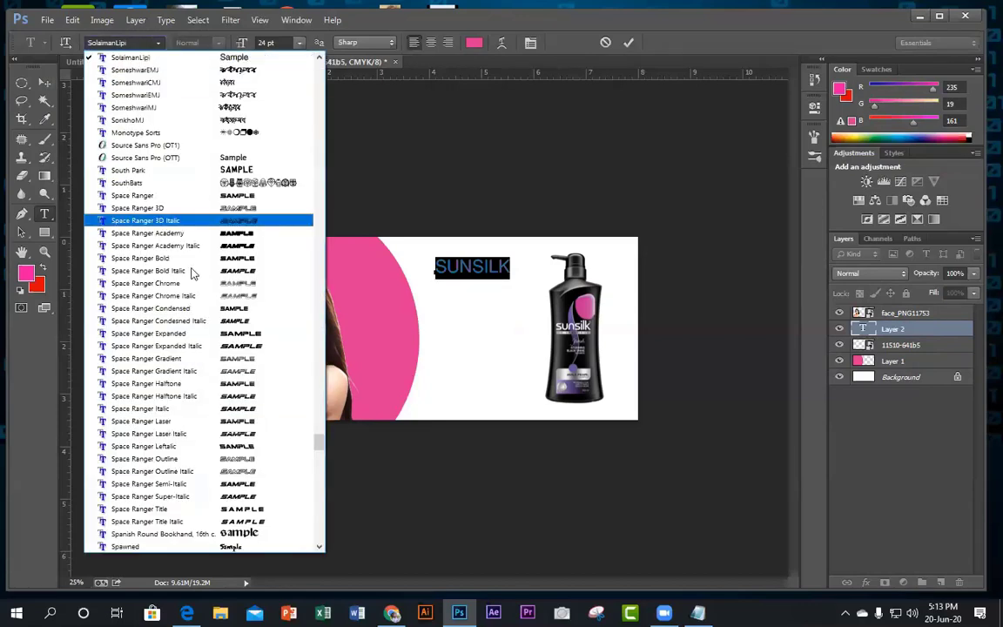
click(206, 352)
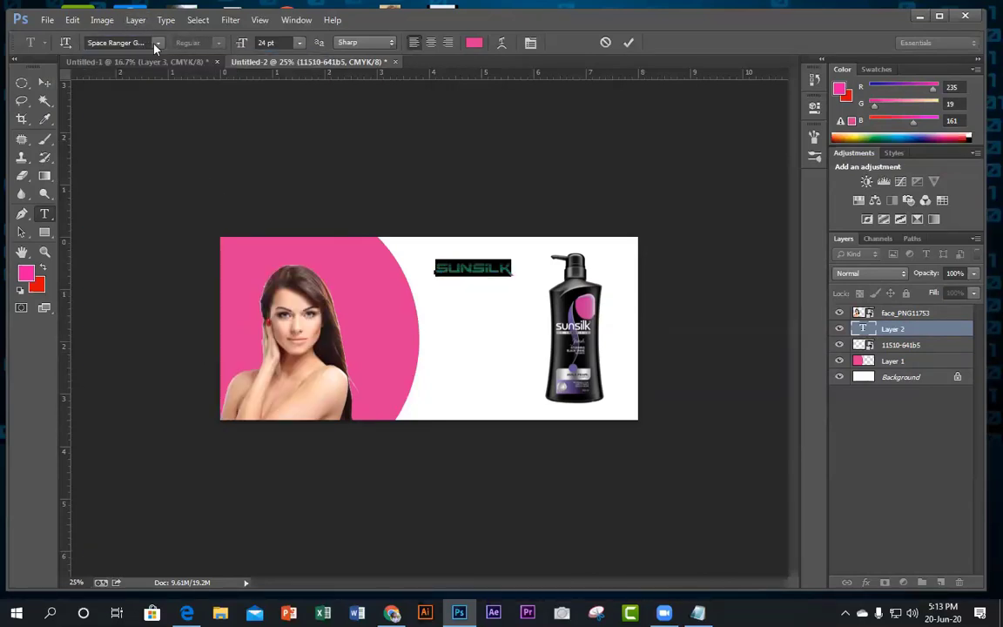
click(157, 43)
scroll(226, 174, up, 13)
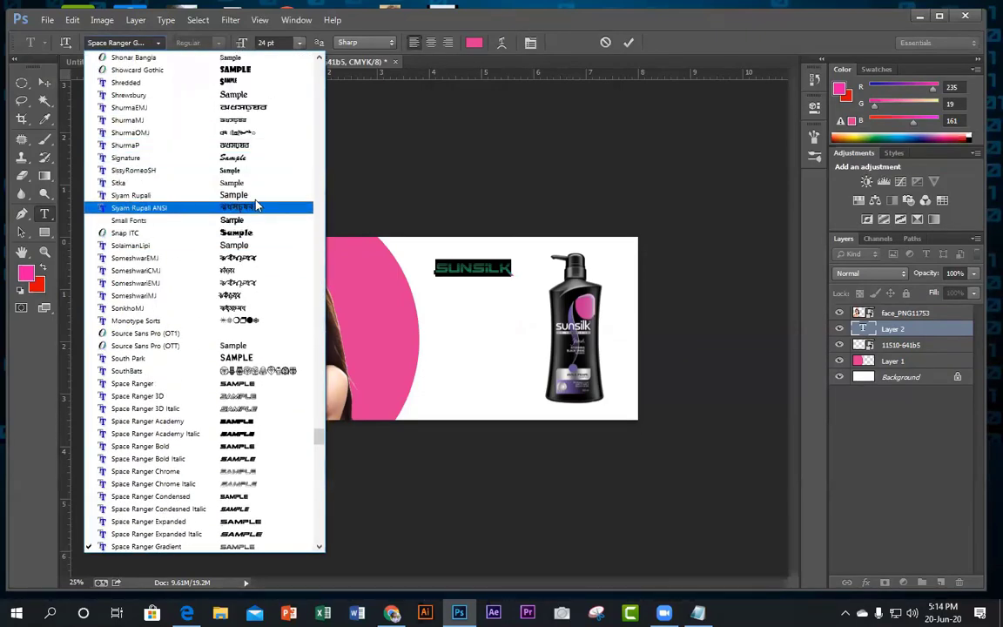
click(256, 196)
click(45, 82)
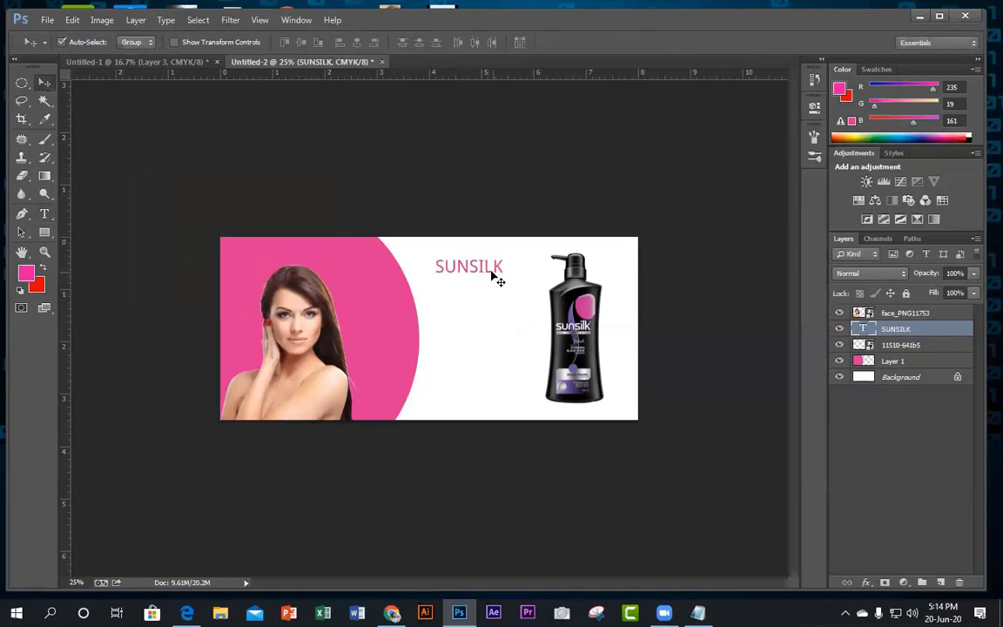
Enlarge the SUNSILK text to about 2.3 inches wide near the banner's upper edge, between the pink shape and the bottle.
mouse_move(485, 273)
mouse_down()
mouse_move(504, 287)
mouse_move(494, 269)
mouse_up()
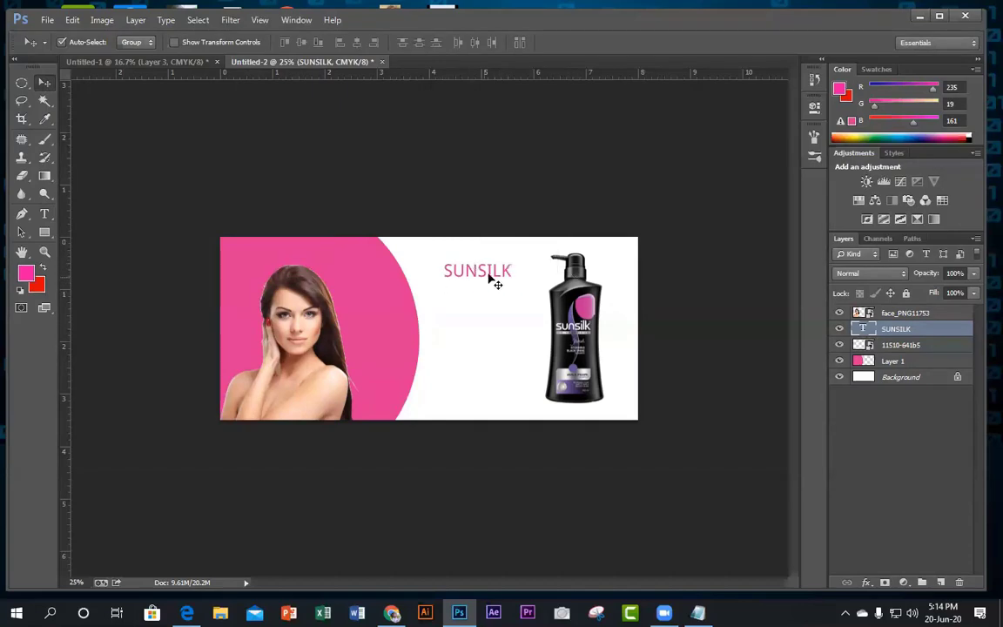
drag(488, 275, 488, 275)
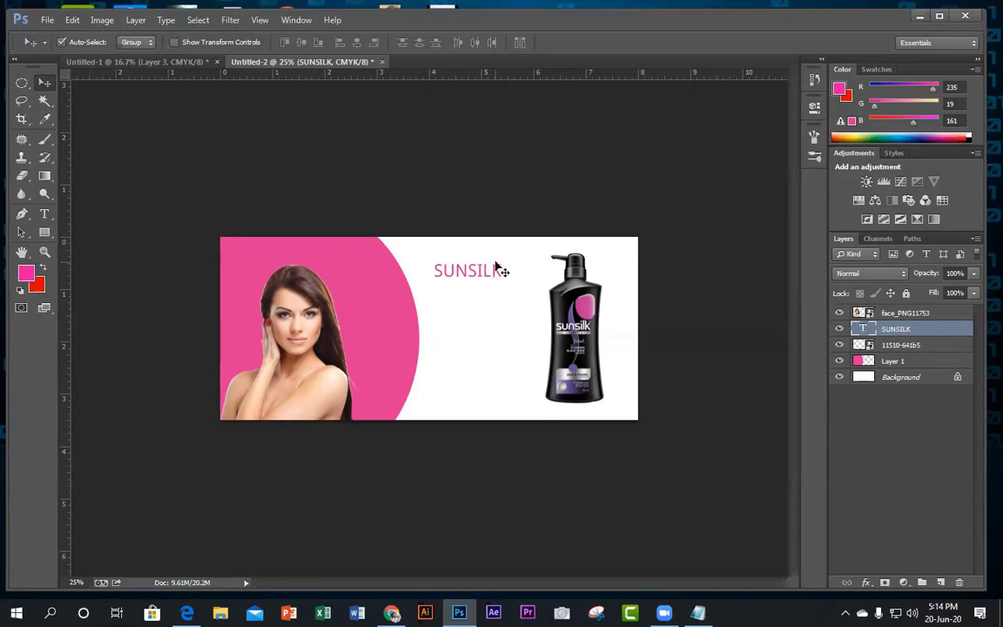
key(ctrl+plus)
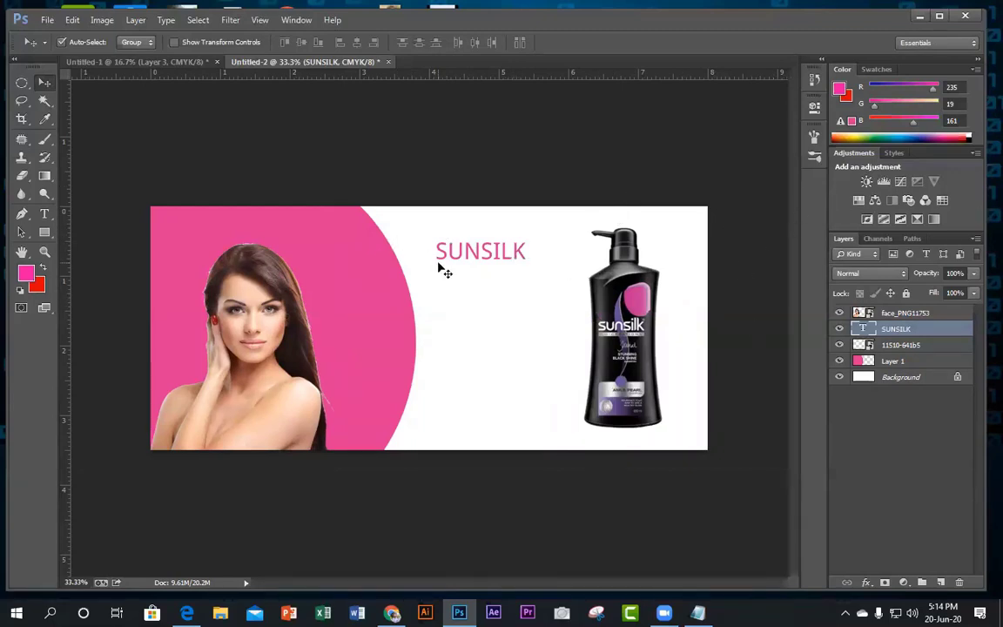
key(ctrl+t)
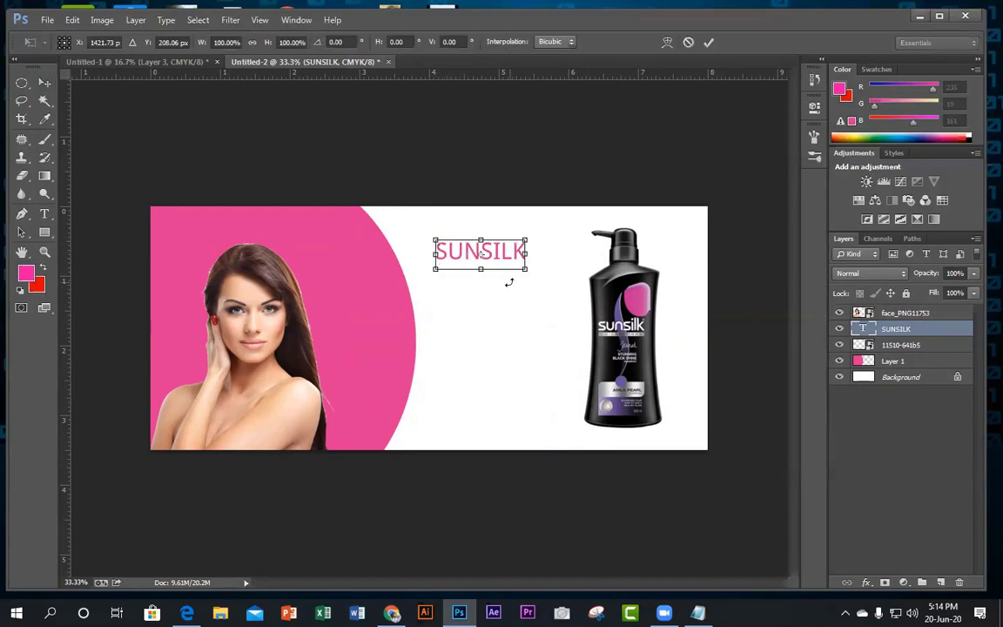
mouse_move(524, 270)
mouse_down()
mouse_move(614, 305)
mouse_move(512, 245)
mouse_move(521, 257)
mouse_up()
key(Return)
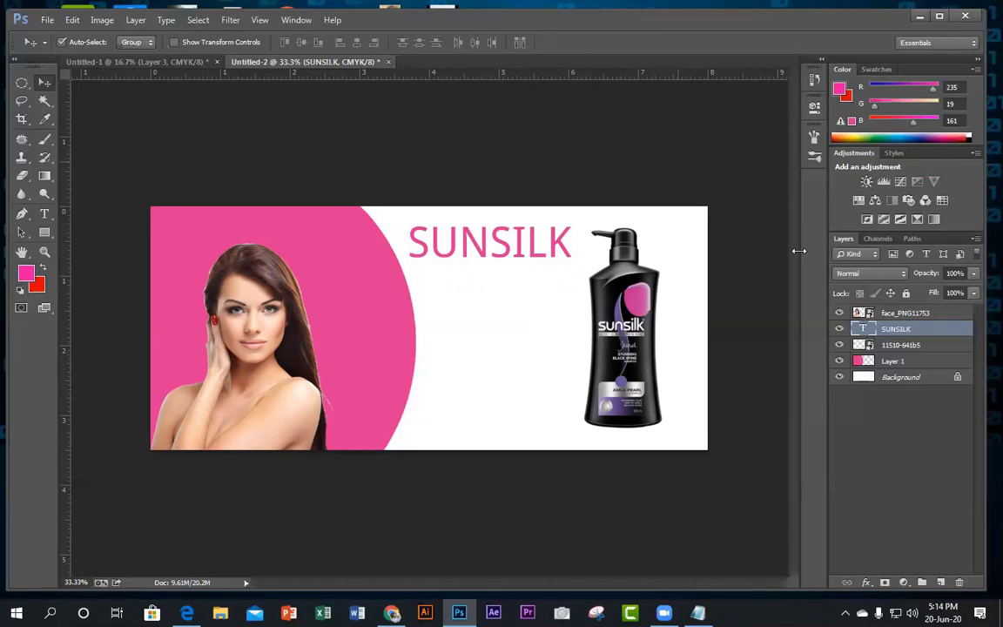
Save the banner as online class part-2 in Photoshop format in the WOMAN PIC folder, keeping maximum compatibility.
click(47, 19)
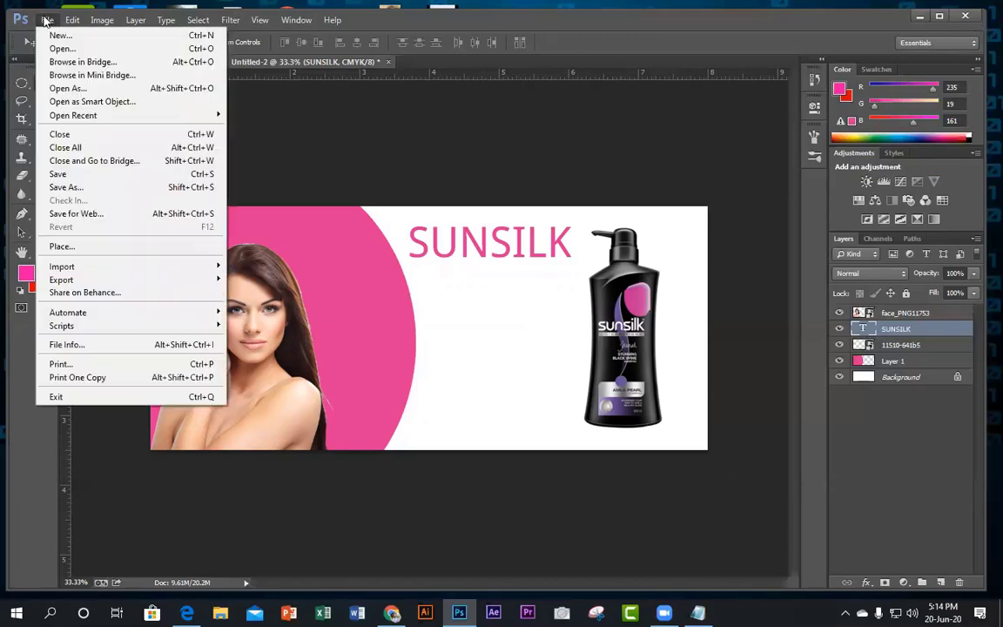
click(69, 187)
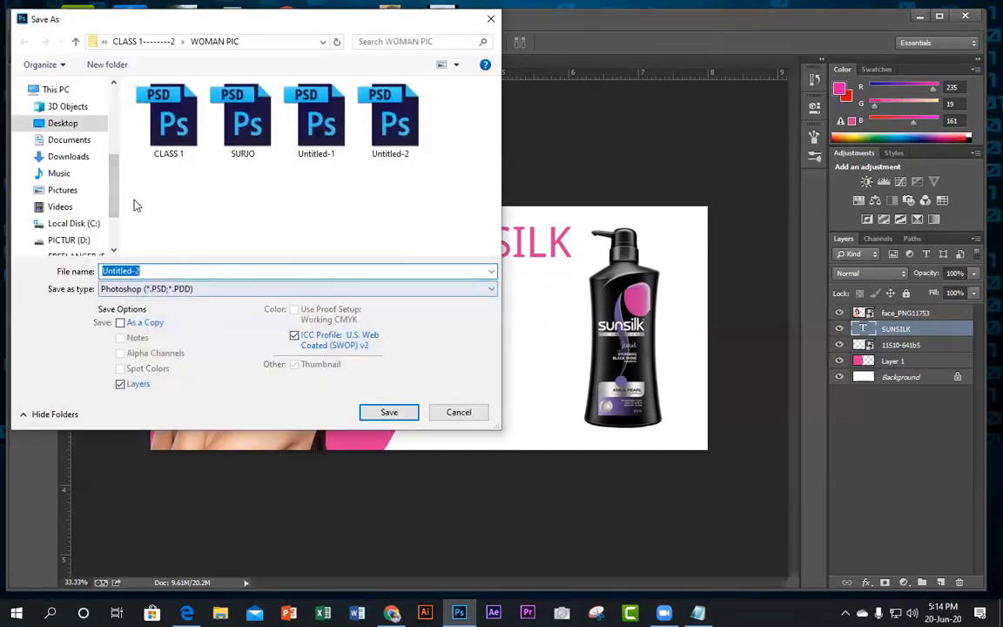
click(201, 271)
double_click(125, 277)
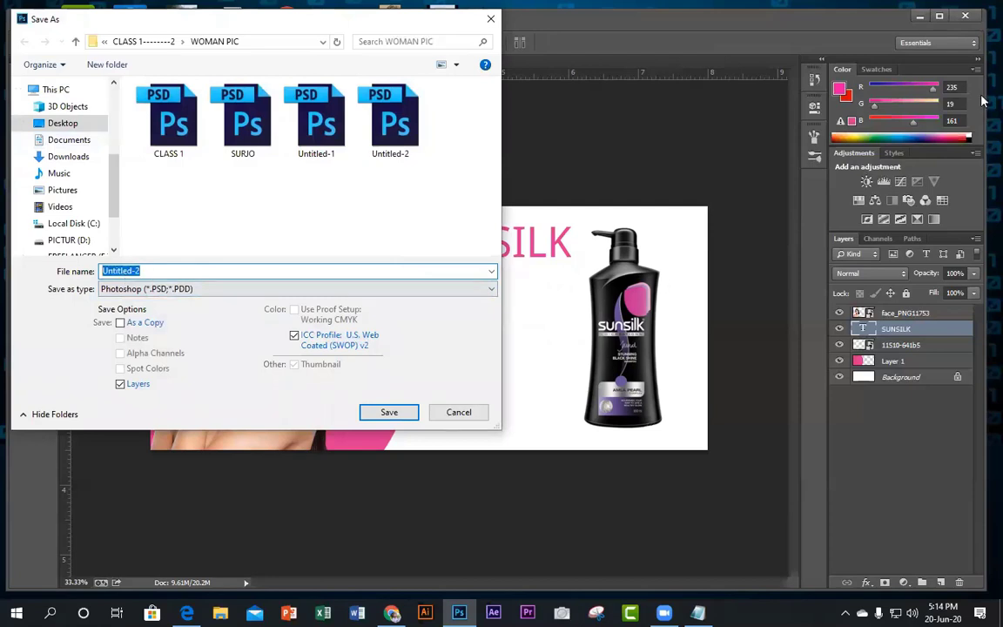
text(o)
key(BackSpace)
key(BackSpace)
text(nline class part)
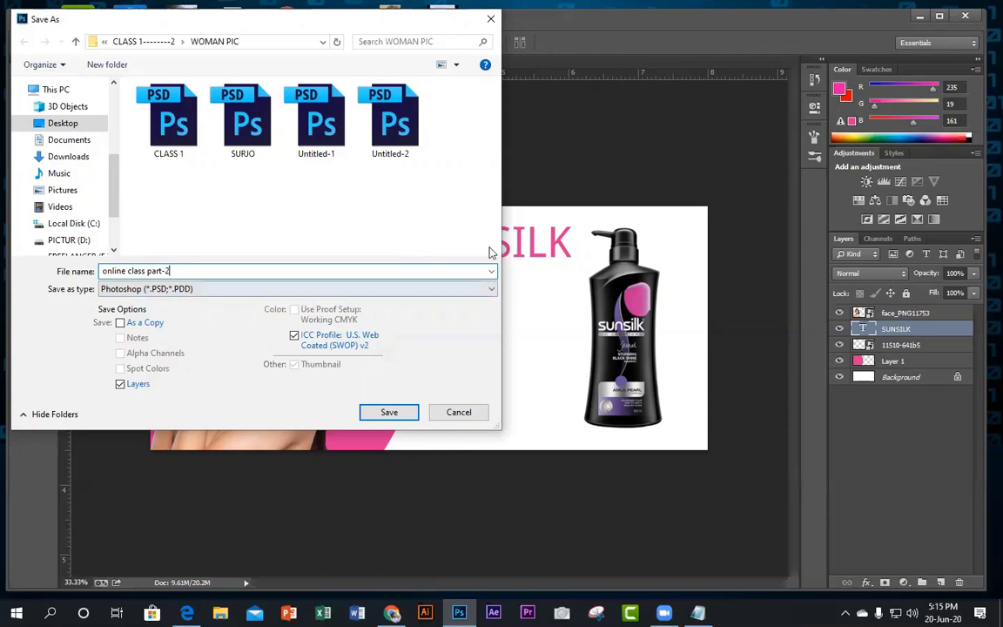
click(389, 412)
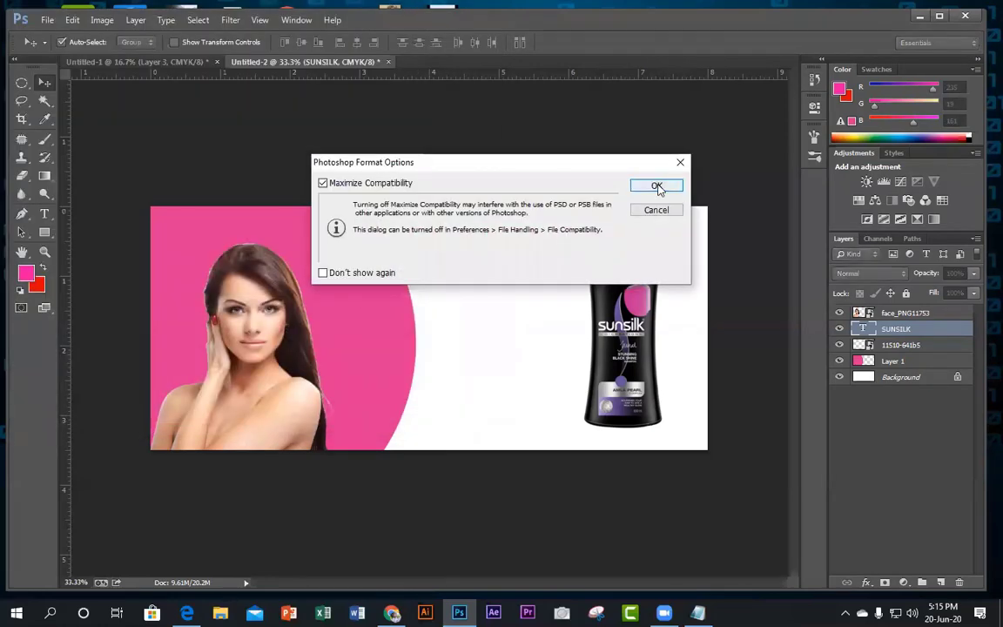
click(657, 188)
Switch to the Windows desktop and refresh it to look for the saved banner file.
click(919, 15)
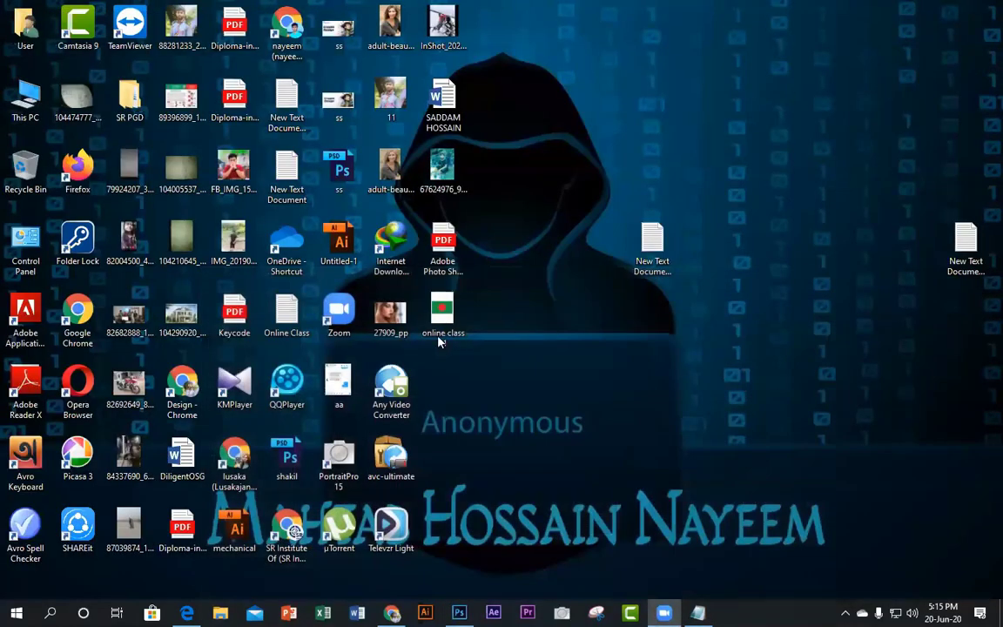
right_click(558, 259)
right_click(566, 270)
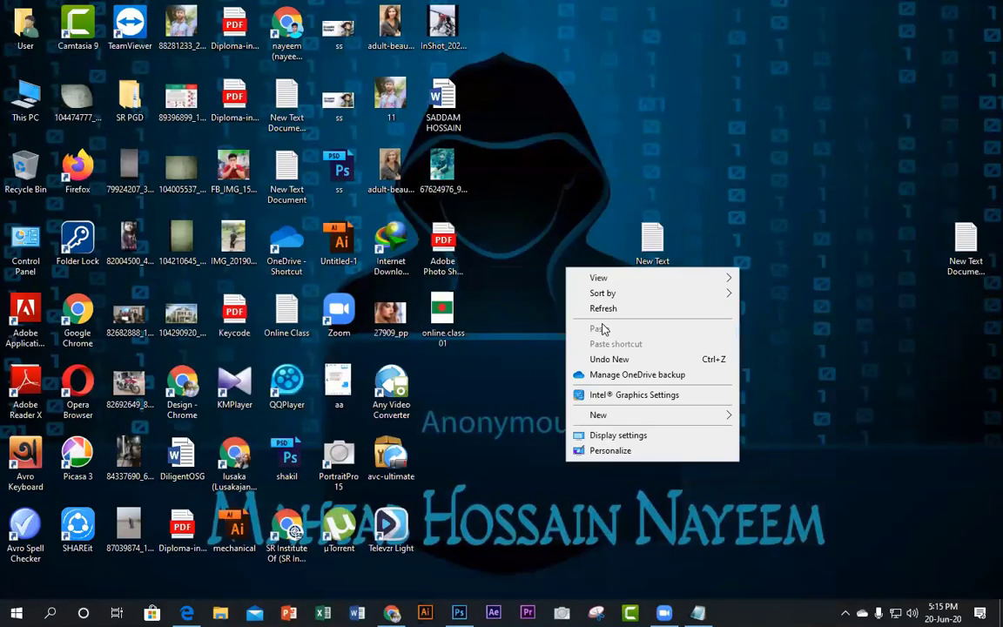
right_click(595, 302)
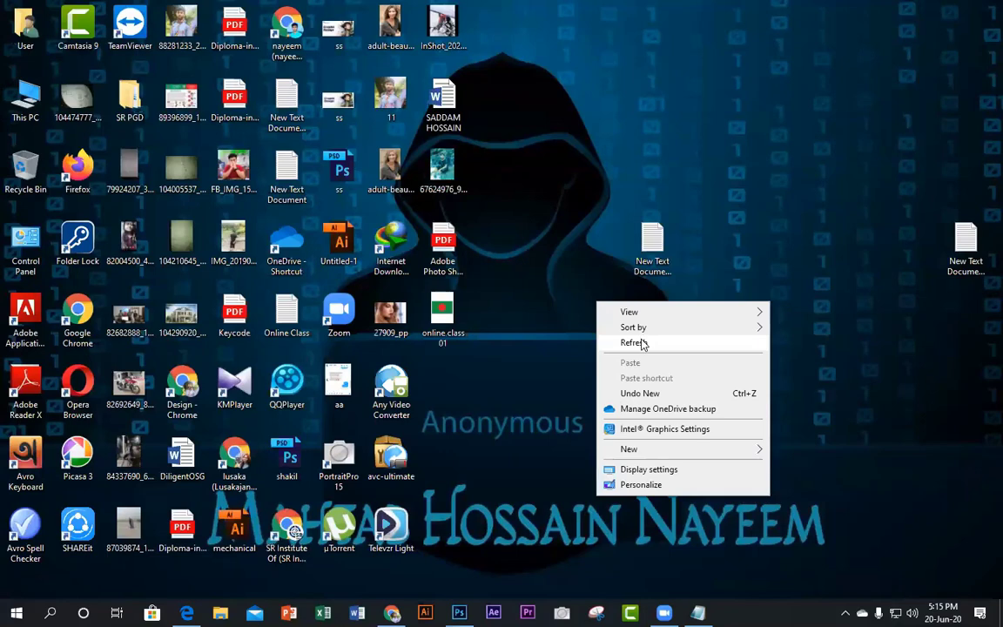
click(642, 344)
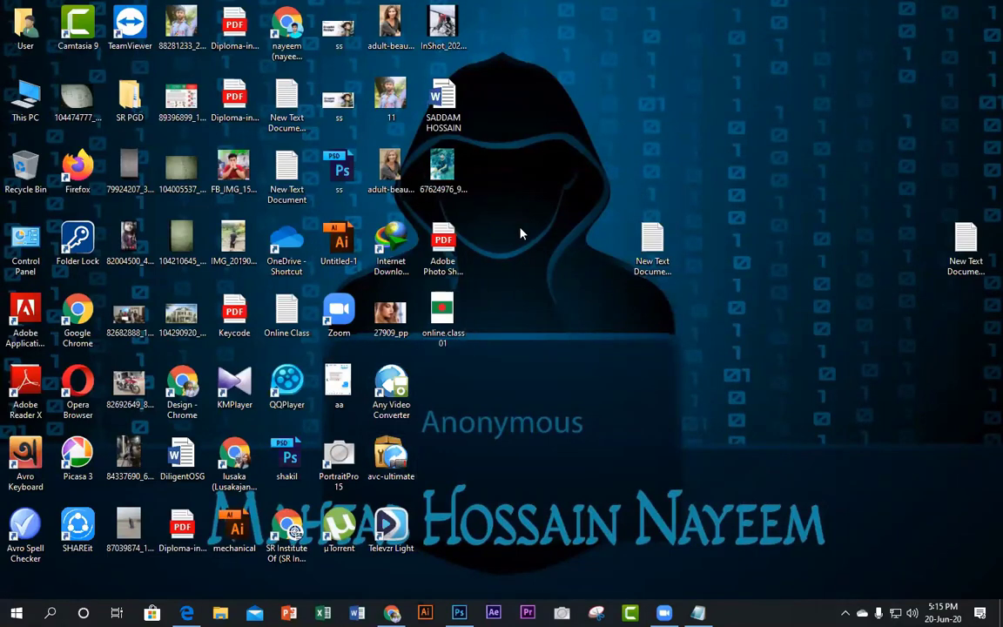
Return to Photoshop and save the banner again as online class part-2 in Photoshop format on the Desktop.
key(alt+Tab)
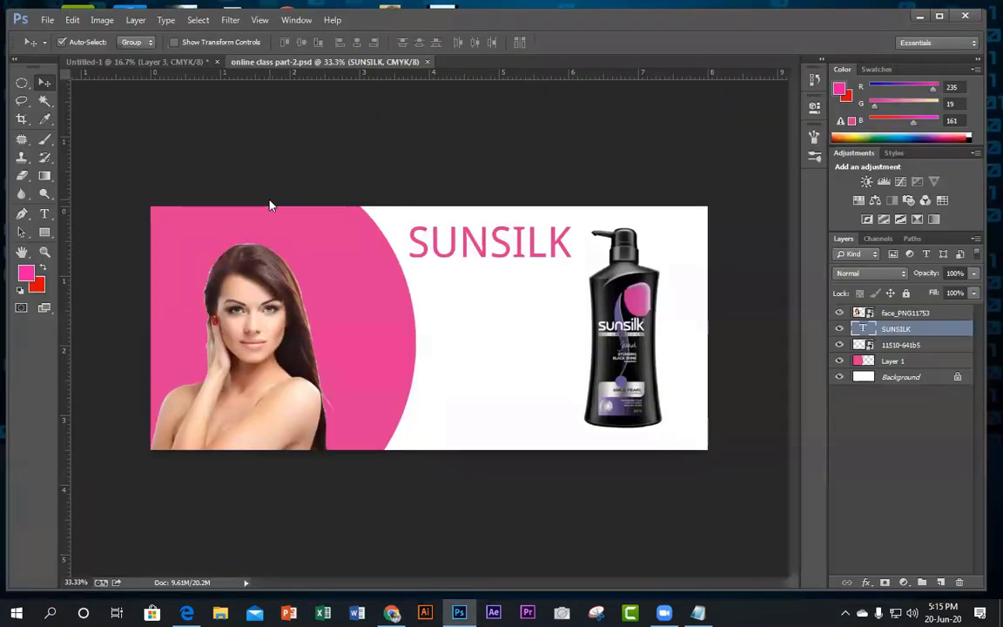
key(ctrl+shift+s)
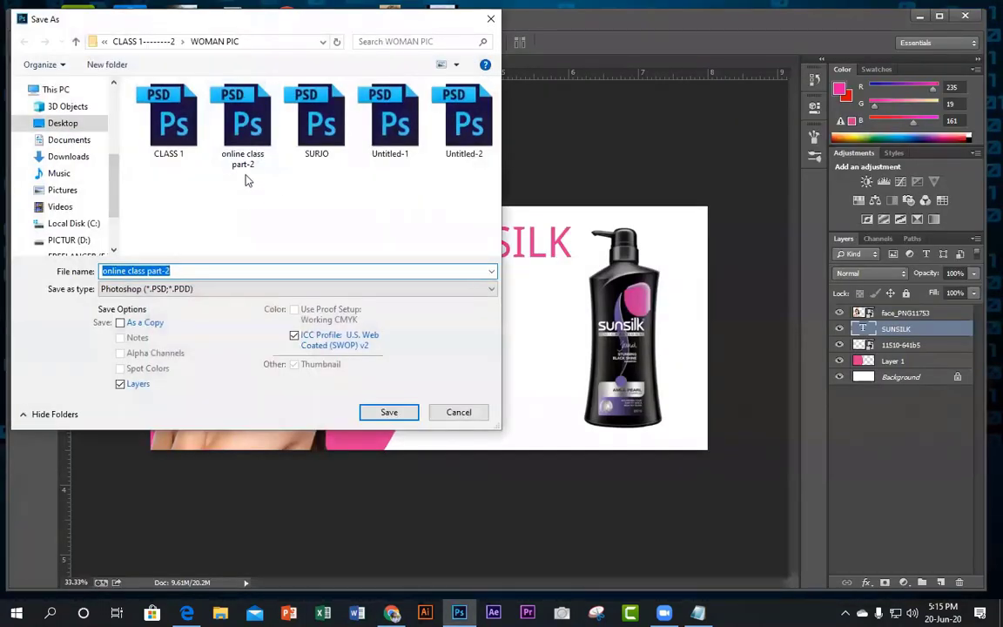
click(59, 123)
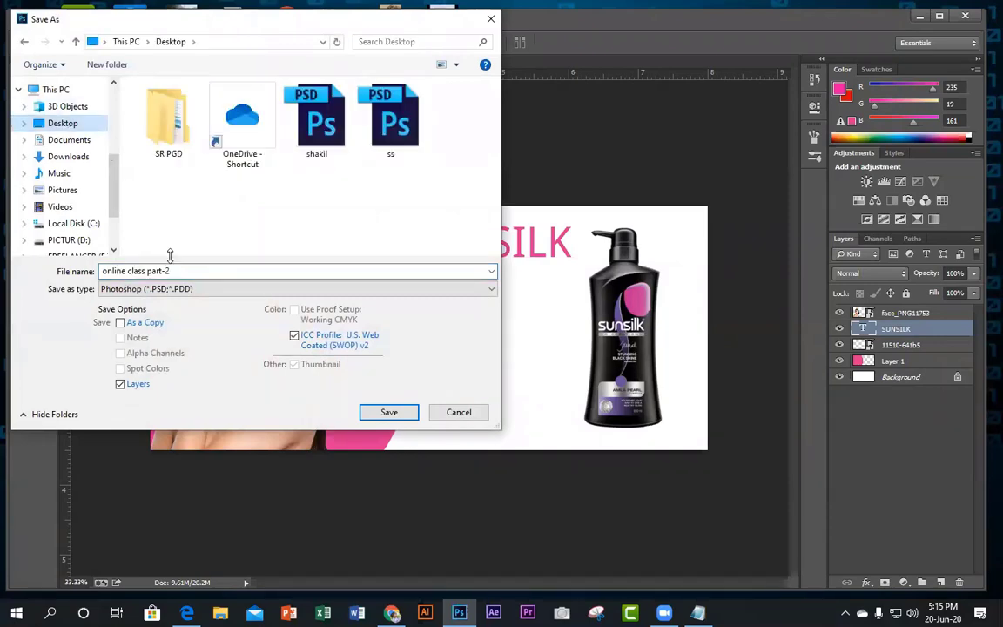
click(385, 412)
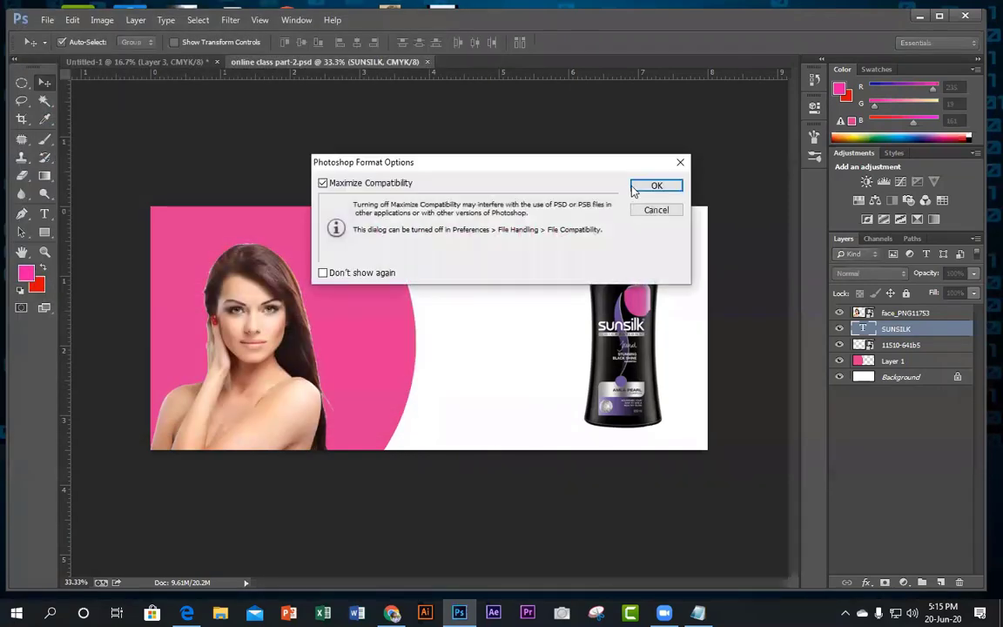
click(647, 184)
Move the online class part-2 file to an empty area of the Windows desktop, and open it in Photoshop.
click(920, 17)
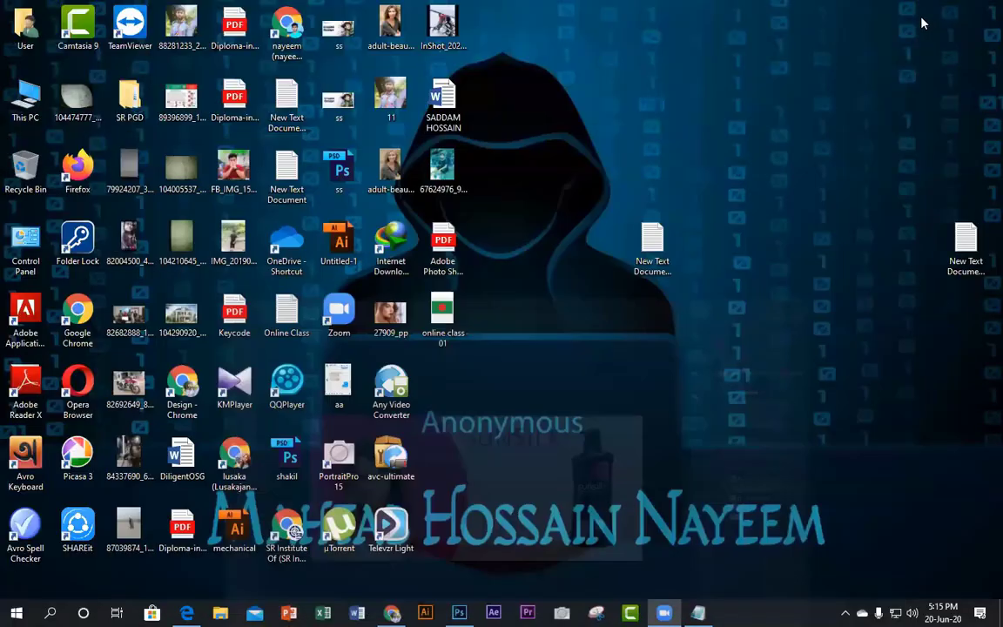
drag(439, 387, 605, 102)
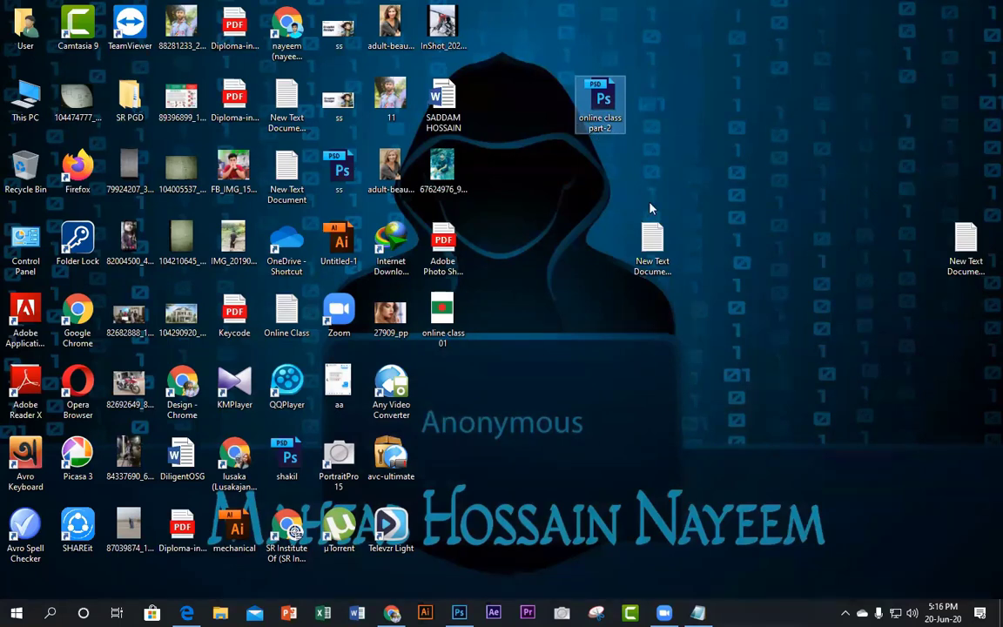
double_click(601, 102)
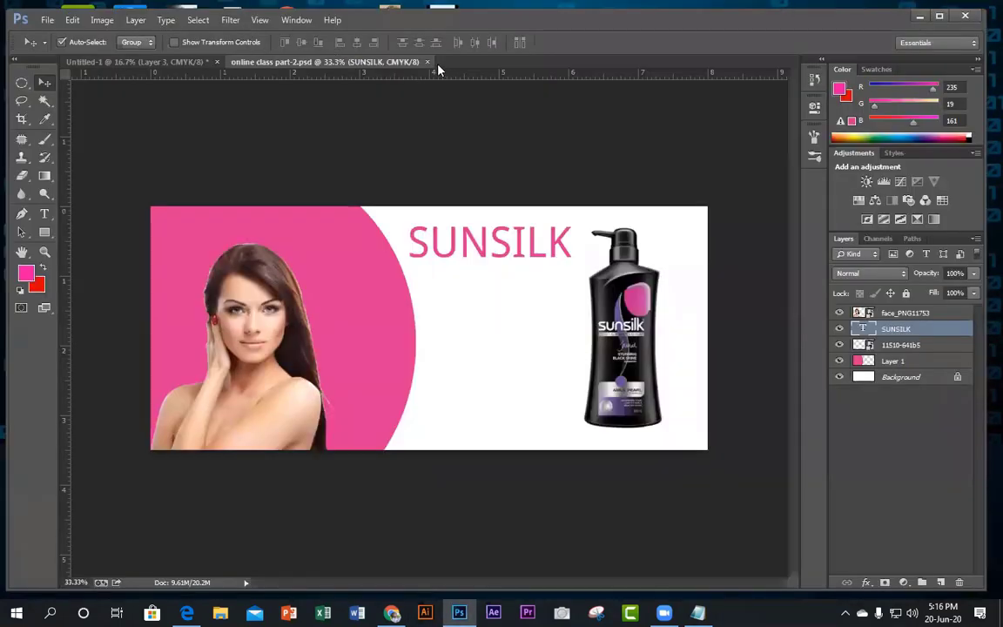
Close the open banner and flag documents, and reopen the online class part-2 Photoshop file from the Windows desktop.
click(426, 62)
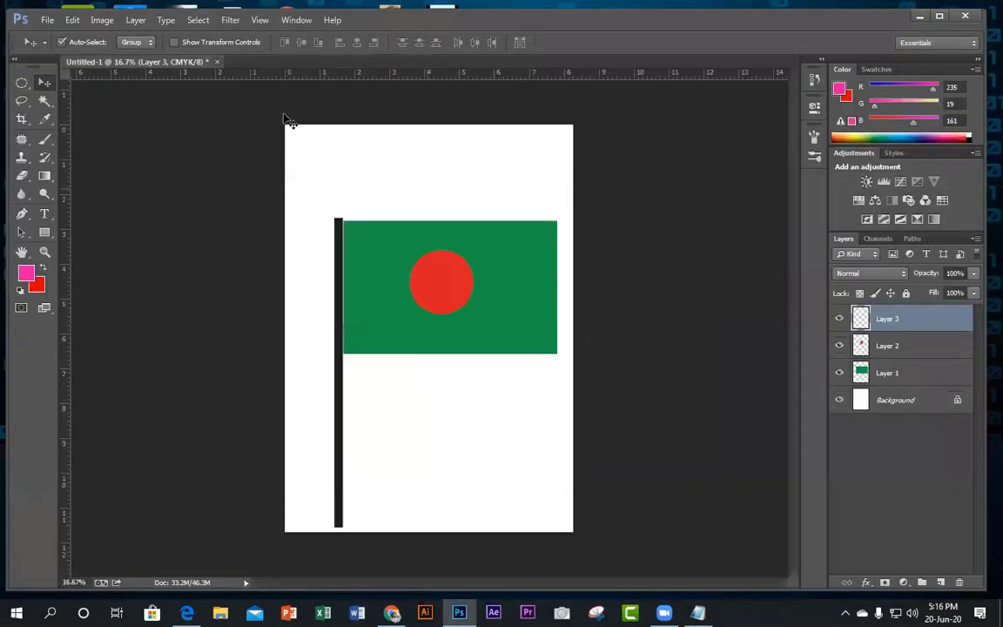
click(217, 62)
click(539, 237)
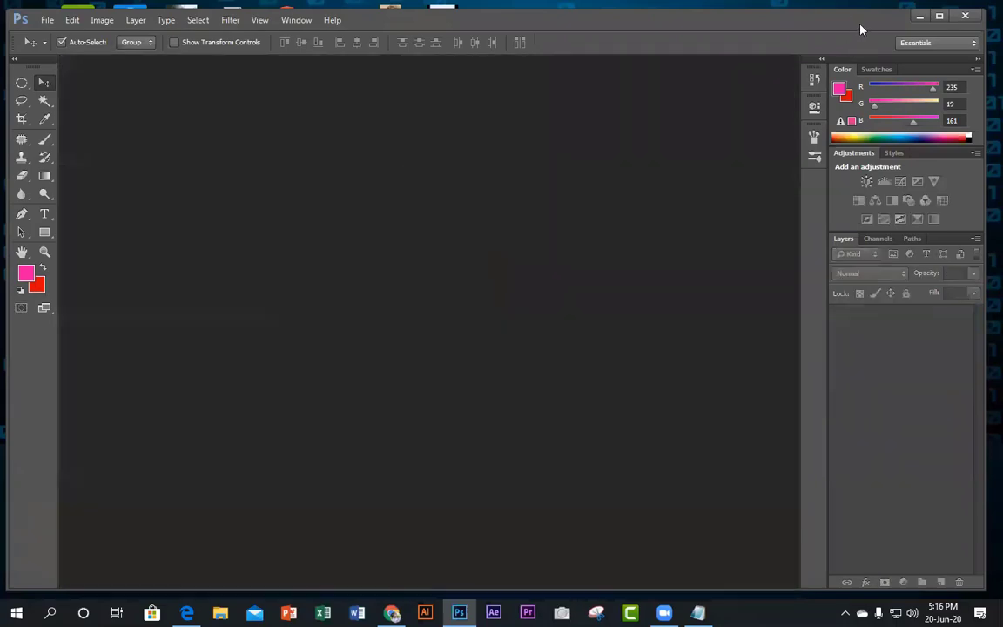
click(918, 16)
double_click(599, 97)
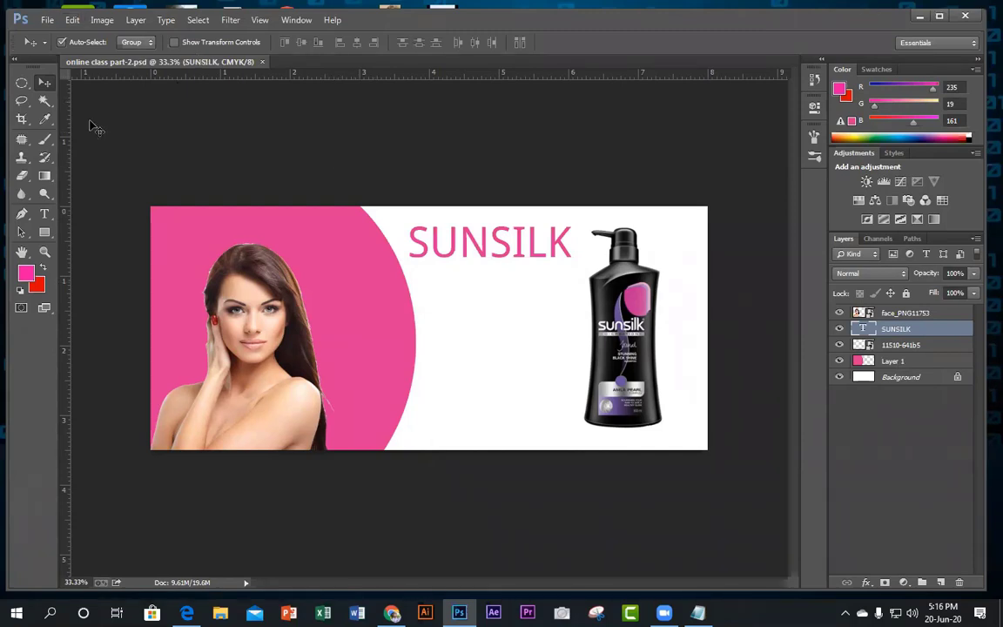
Save a copy of the banner to the Desktop in JPEG format under the name online class part-2, accepting the JPEG options.
click(47, 21)
click(105, 188)
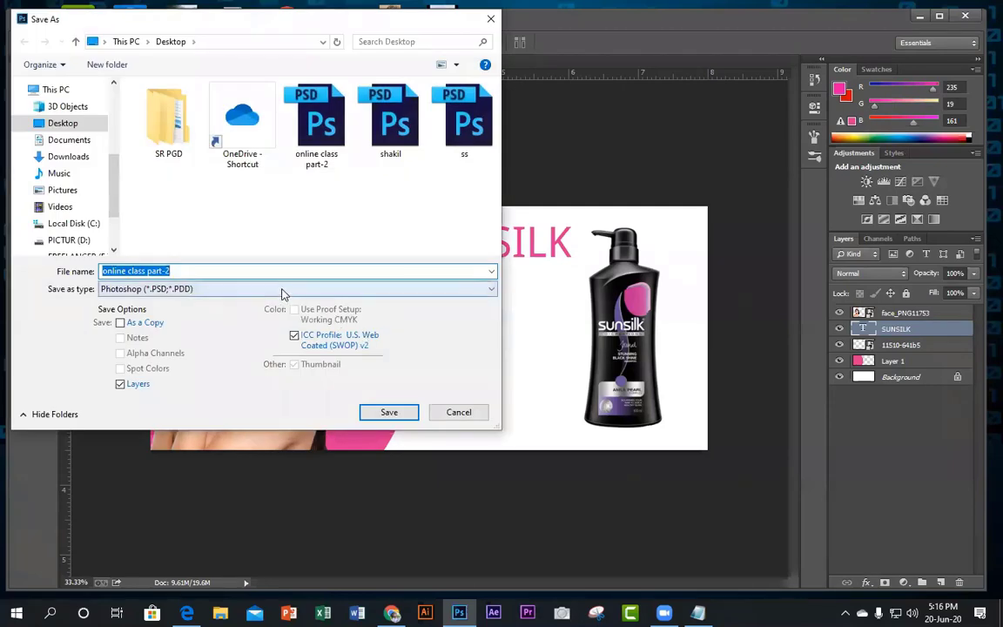
click(281, 294)
click(262, 352)
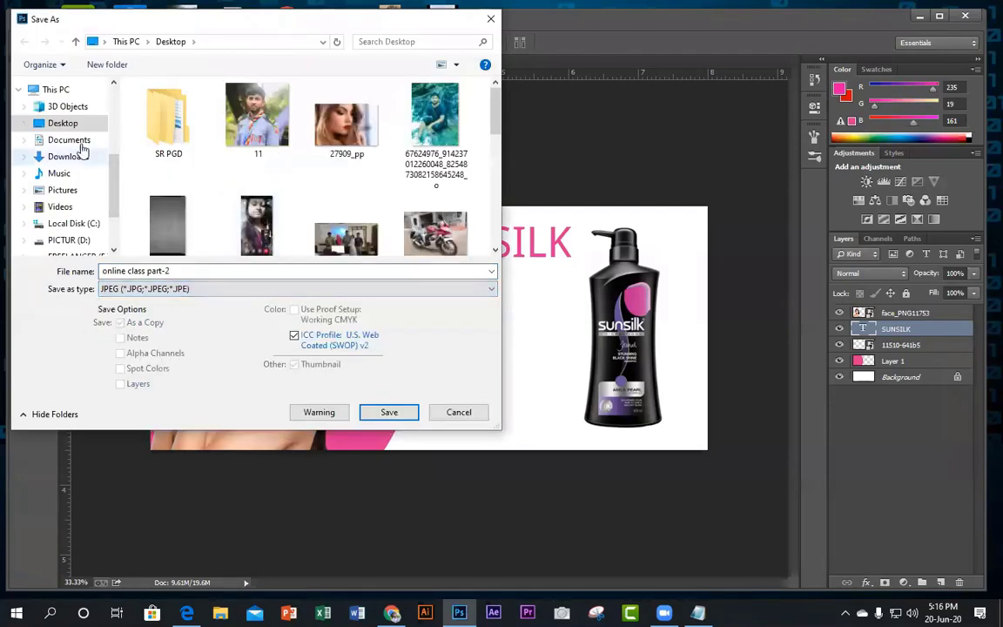
click(384, 415)
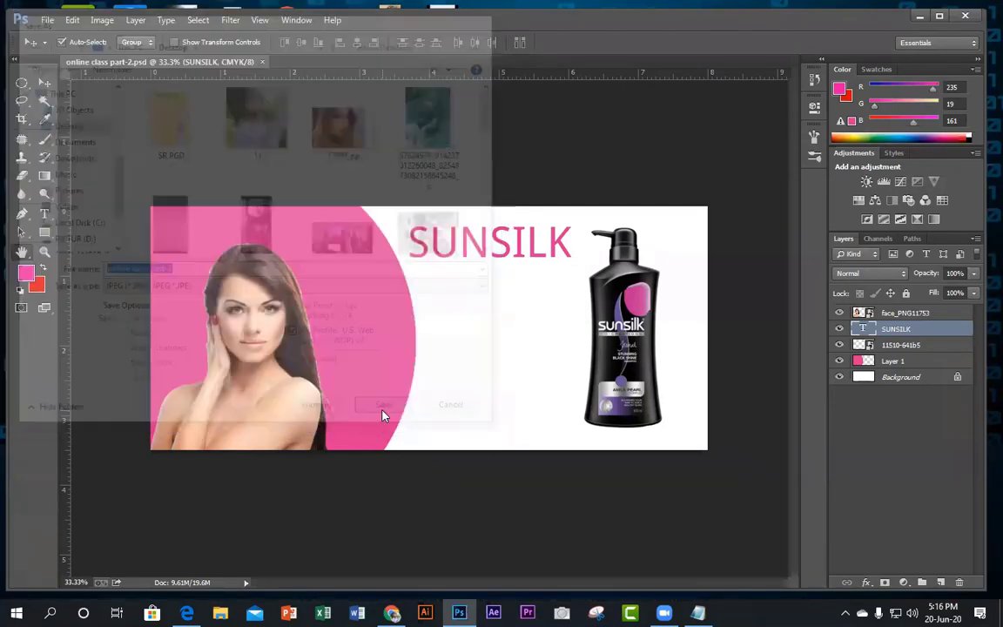
click(583, 159)
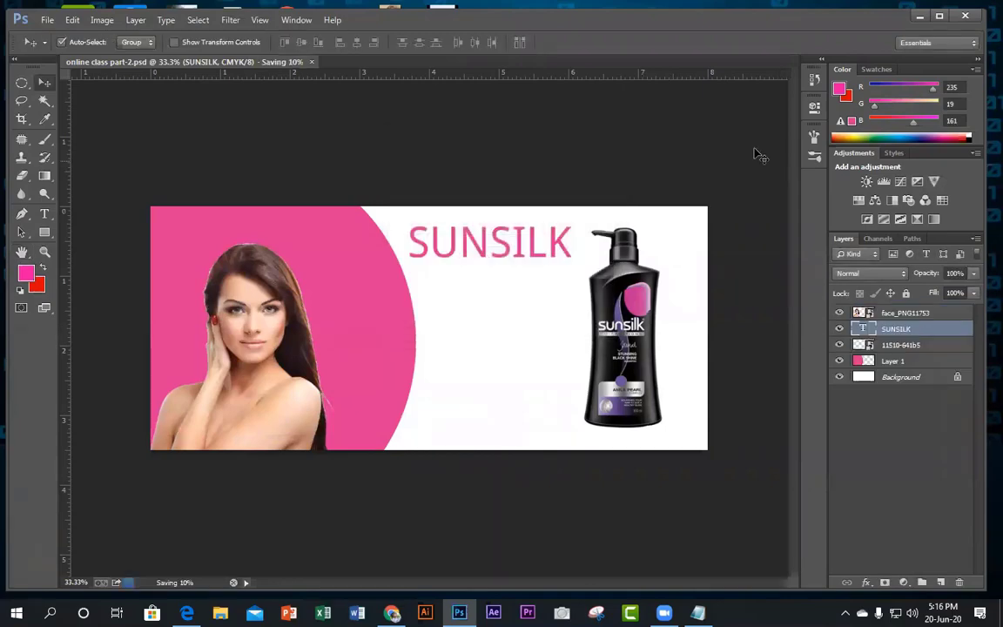
Switch to the Windows desktop, view the exported online class part-2 JPEG in Photos, and close the viewer.
click(920, 15)
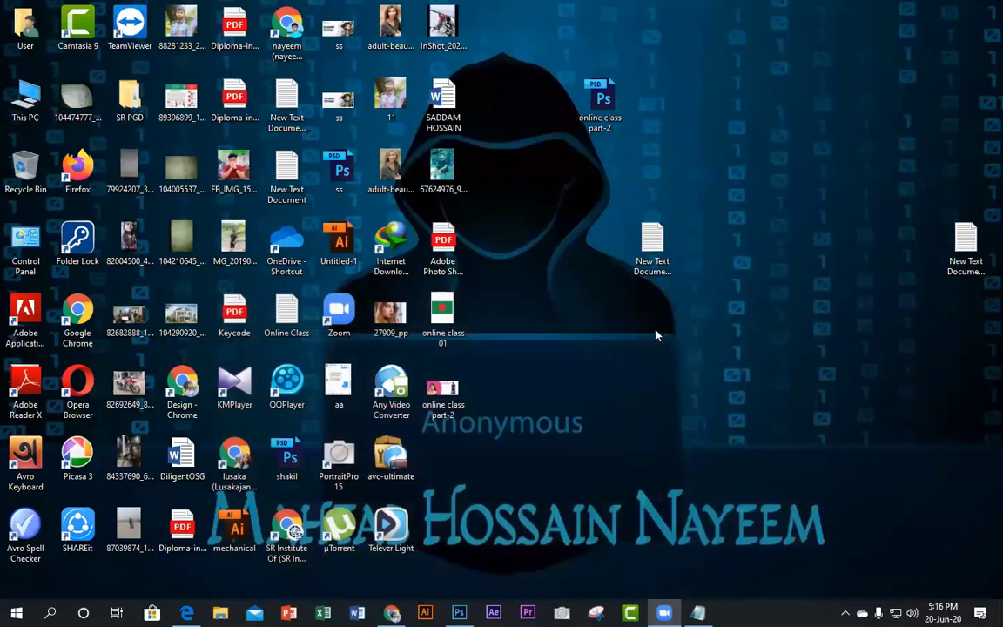
double_click(442, 390)
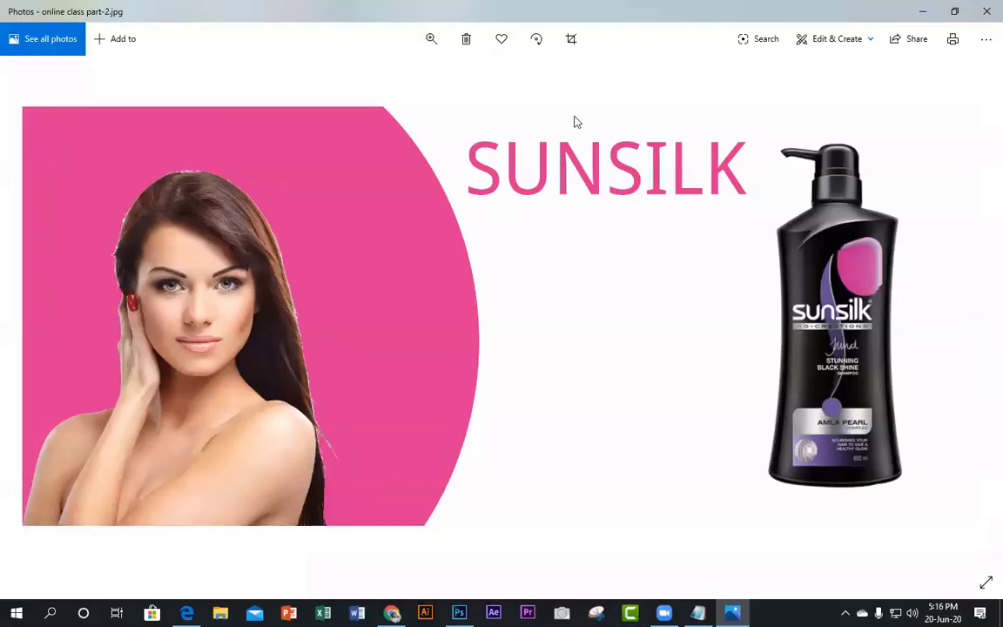
click(985, 9)
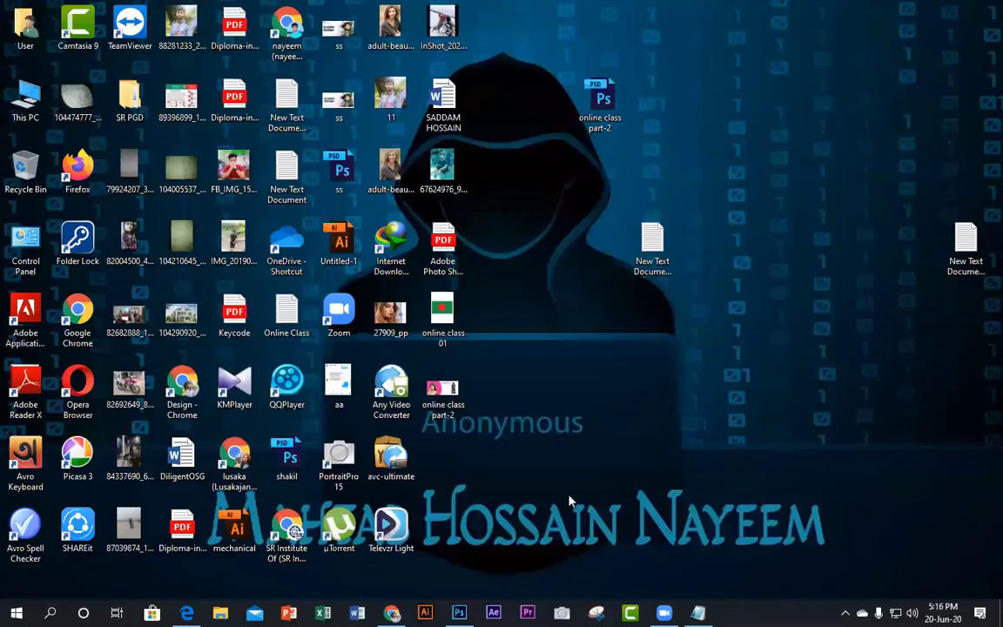